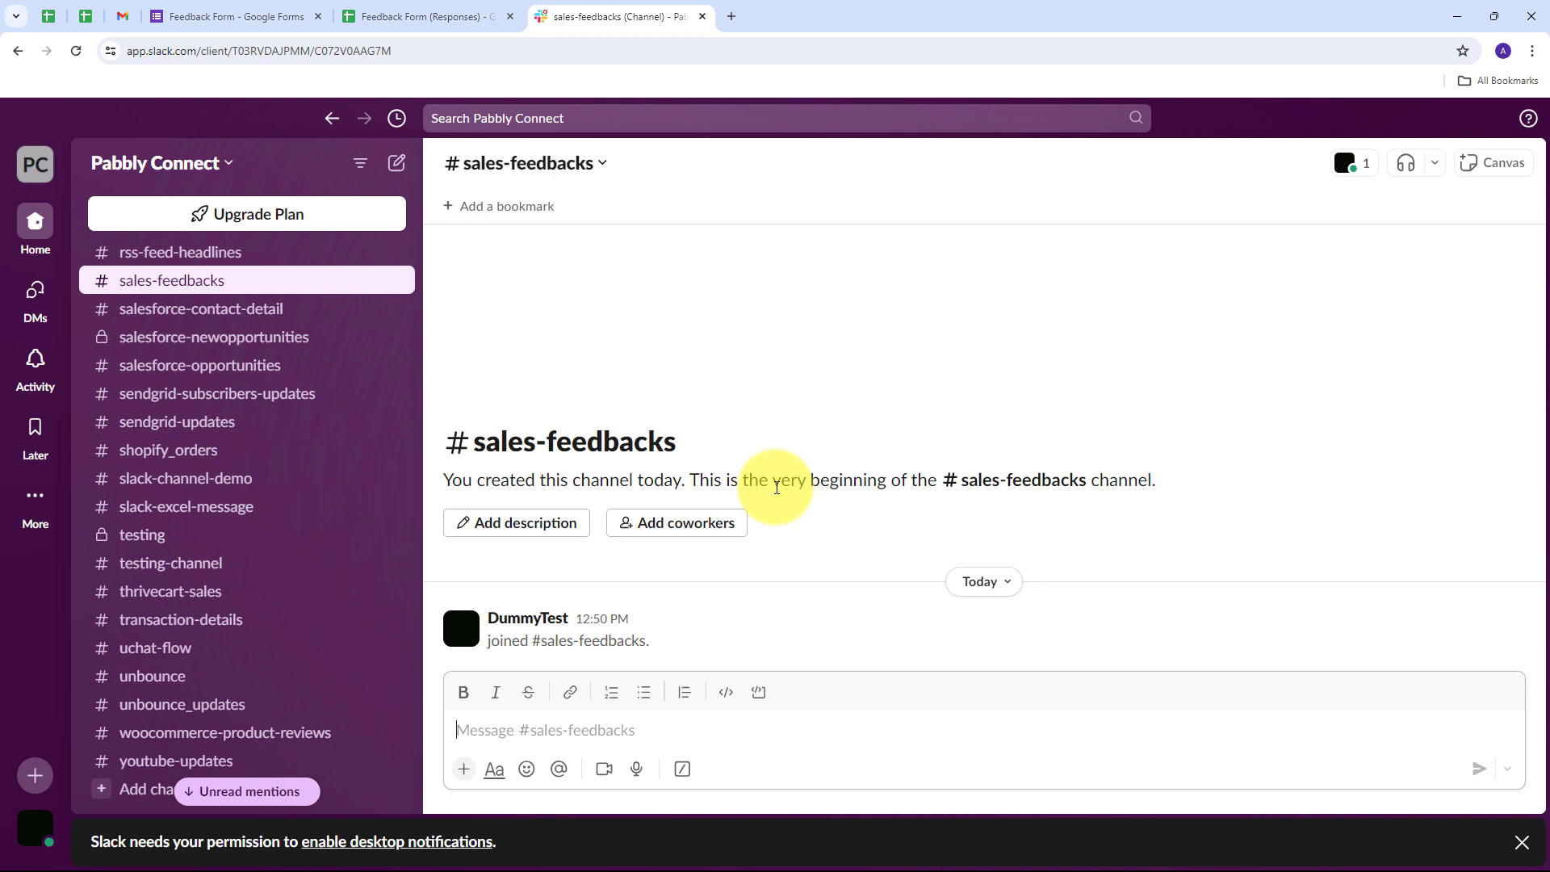
- Review the Feedback Form's Name, Email and Phone Number questions, then open a blank tab beside Slack
click(238, 16)
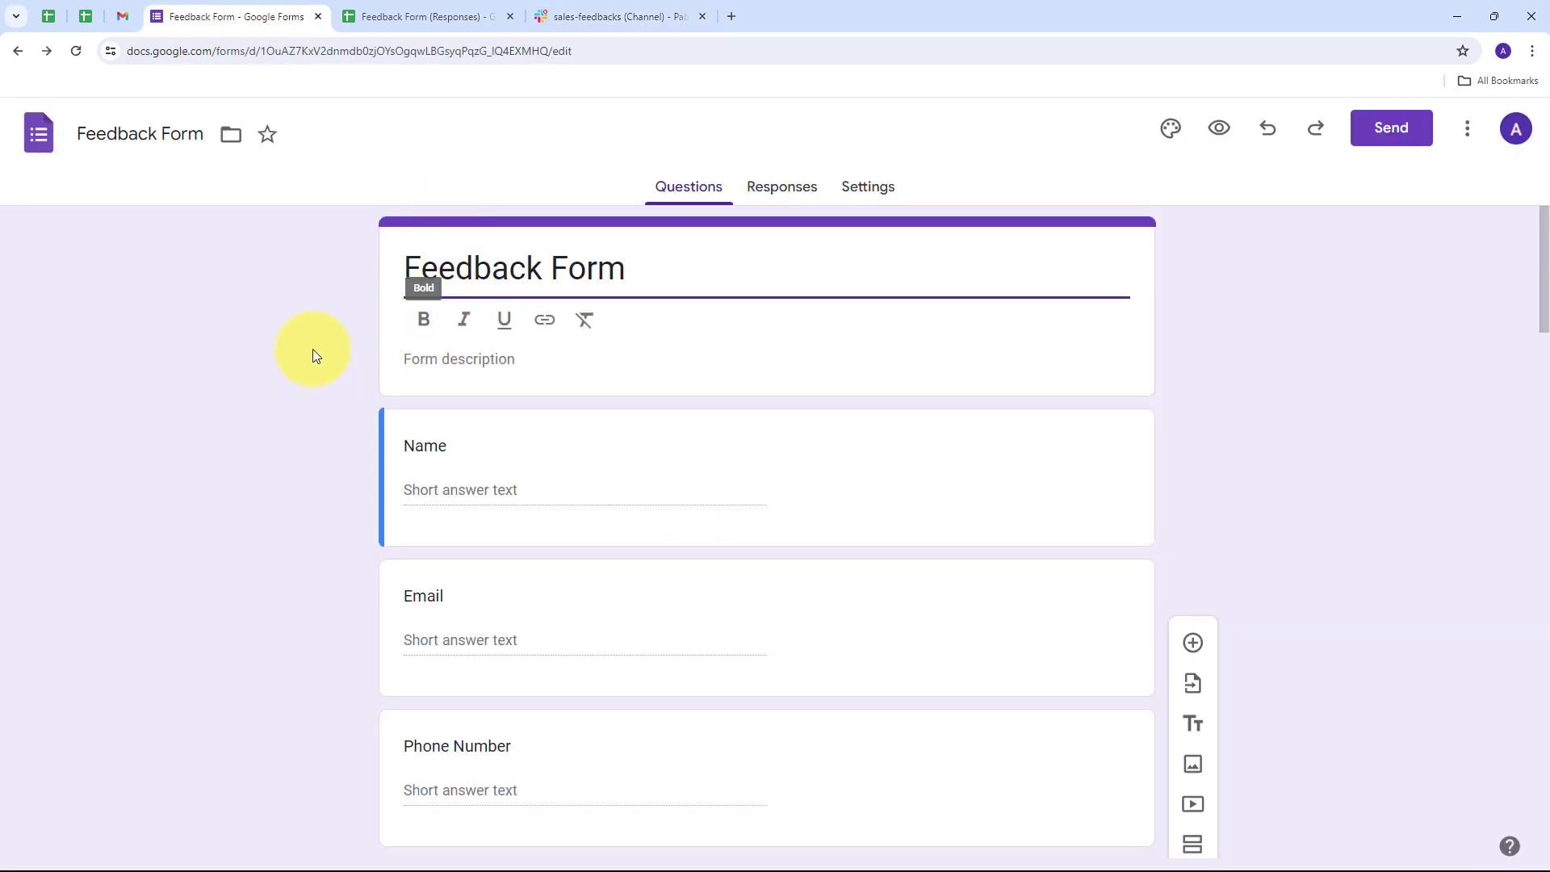
scroll(409, 298, down, 1)
scroll(322, 319, up, 1)
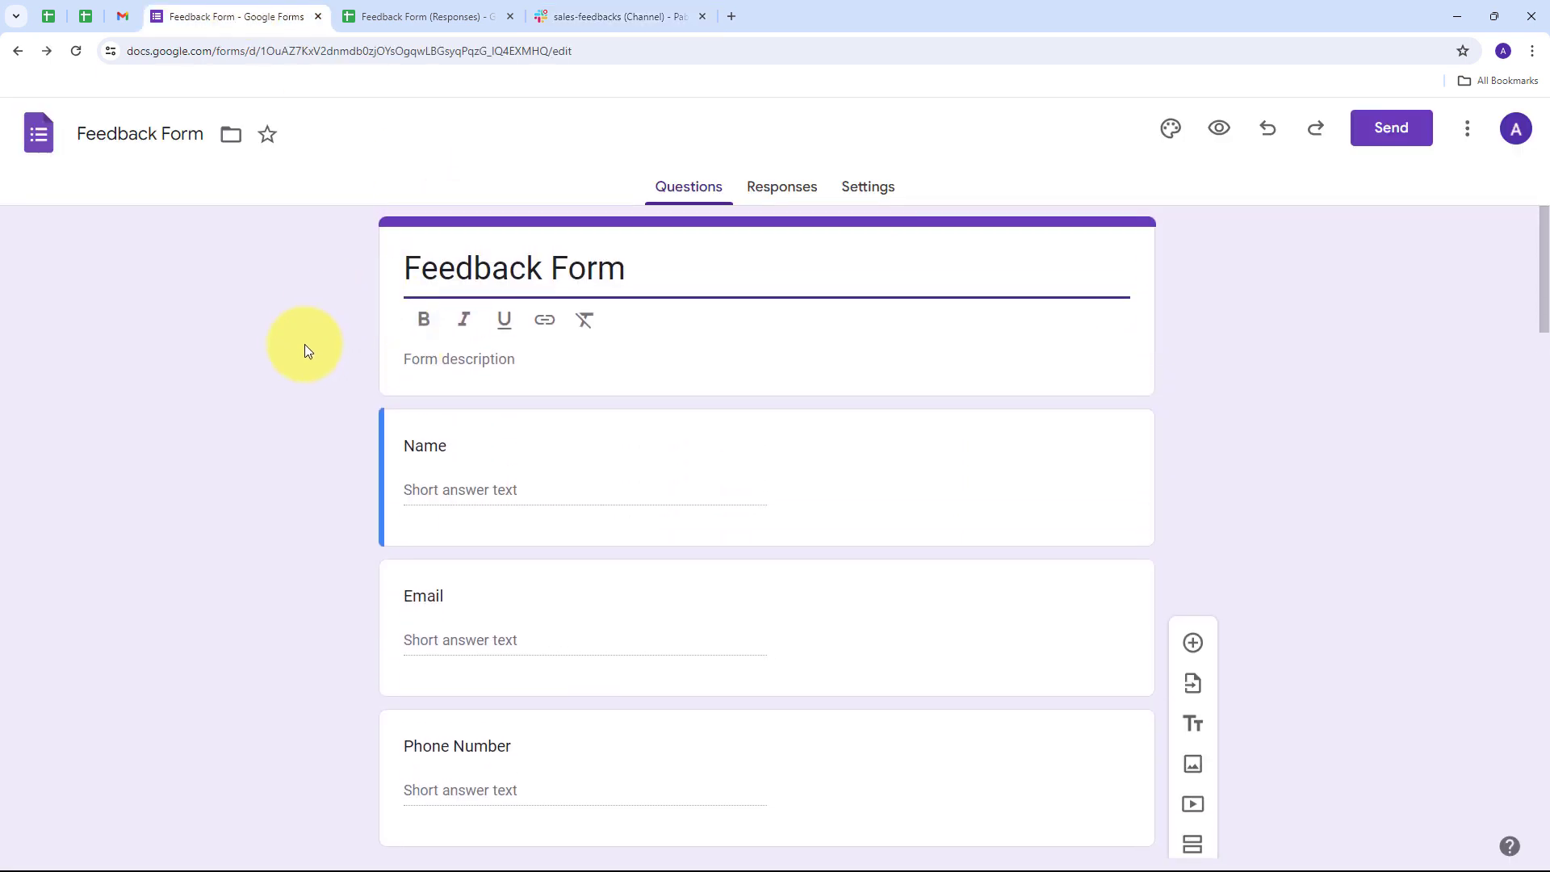
click(607, 16)
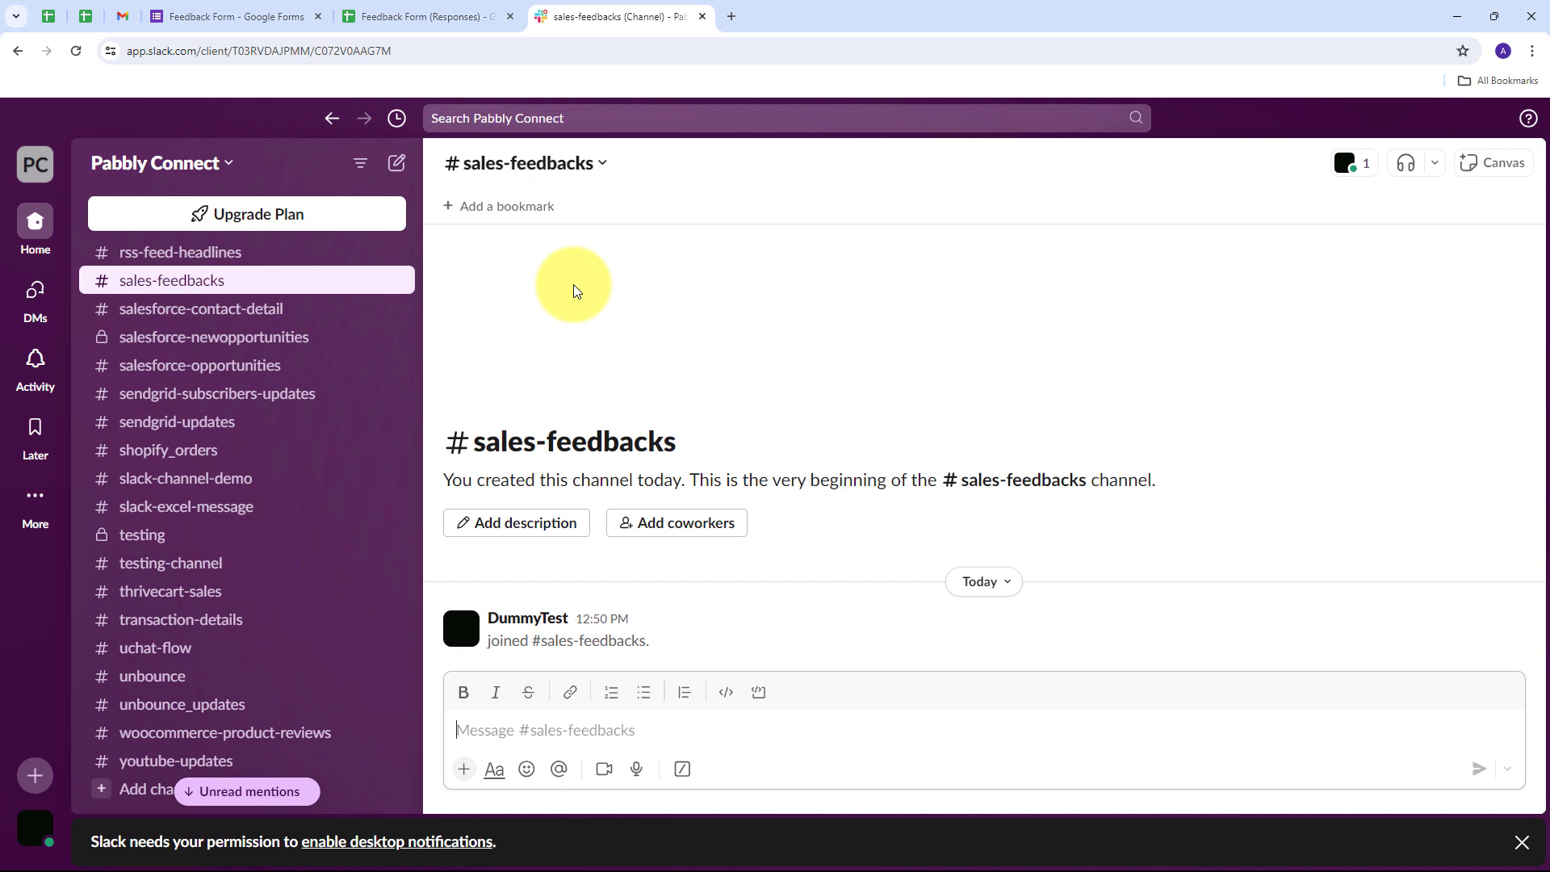
click(731, 17)
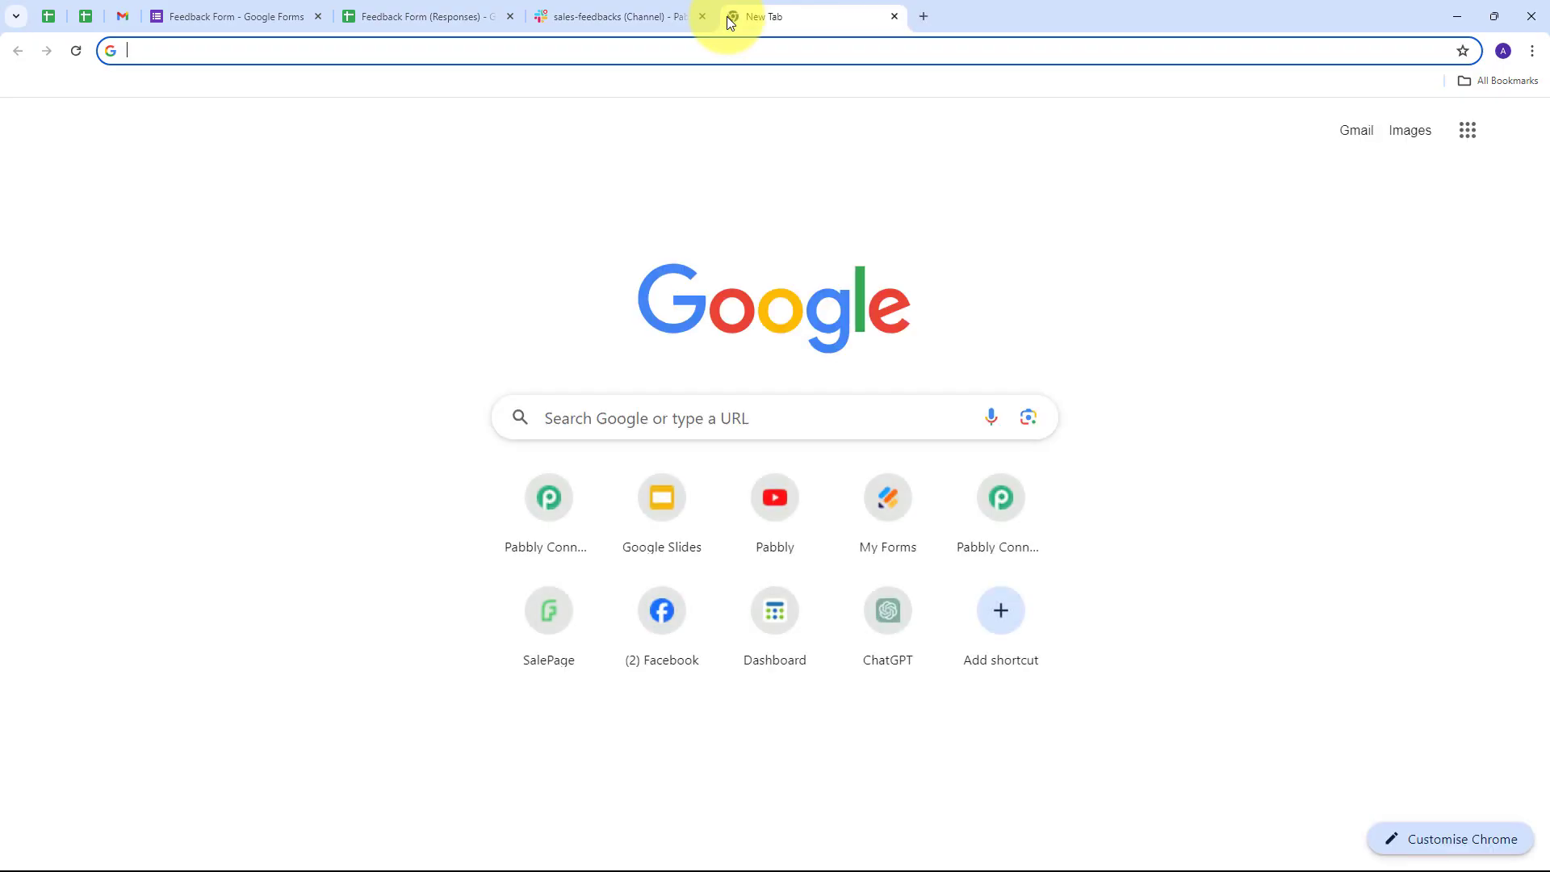
- Load pabbly.com/connect in the new tab and go to the Pabbly account sign-in
text(pabb)
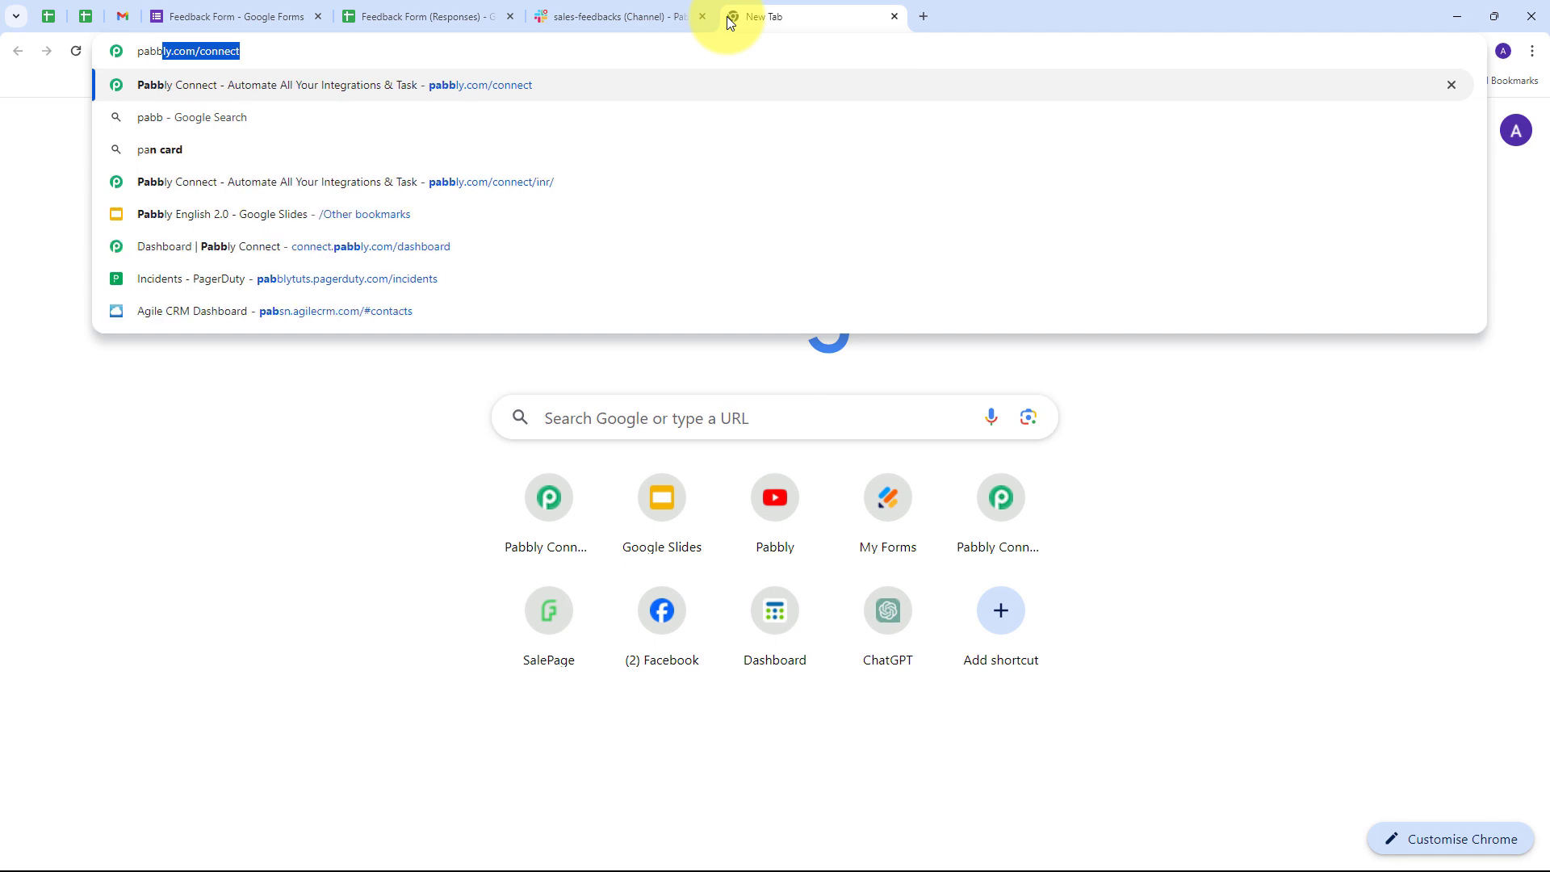
text(ly.com/c)
key(Return)
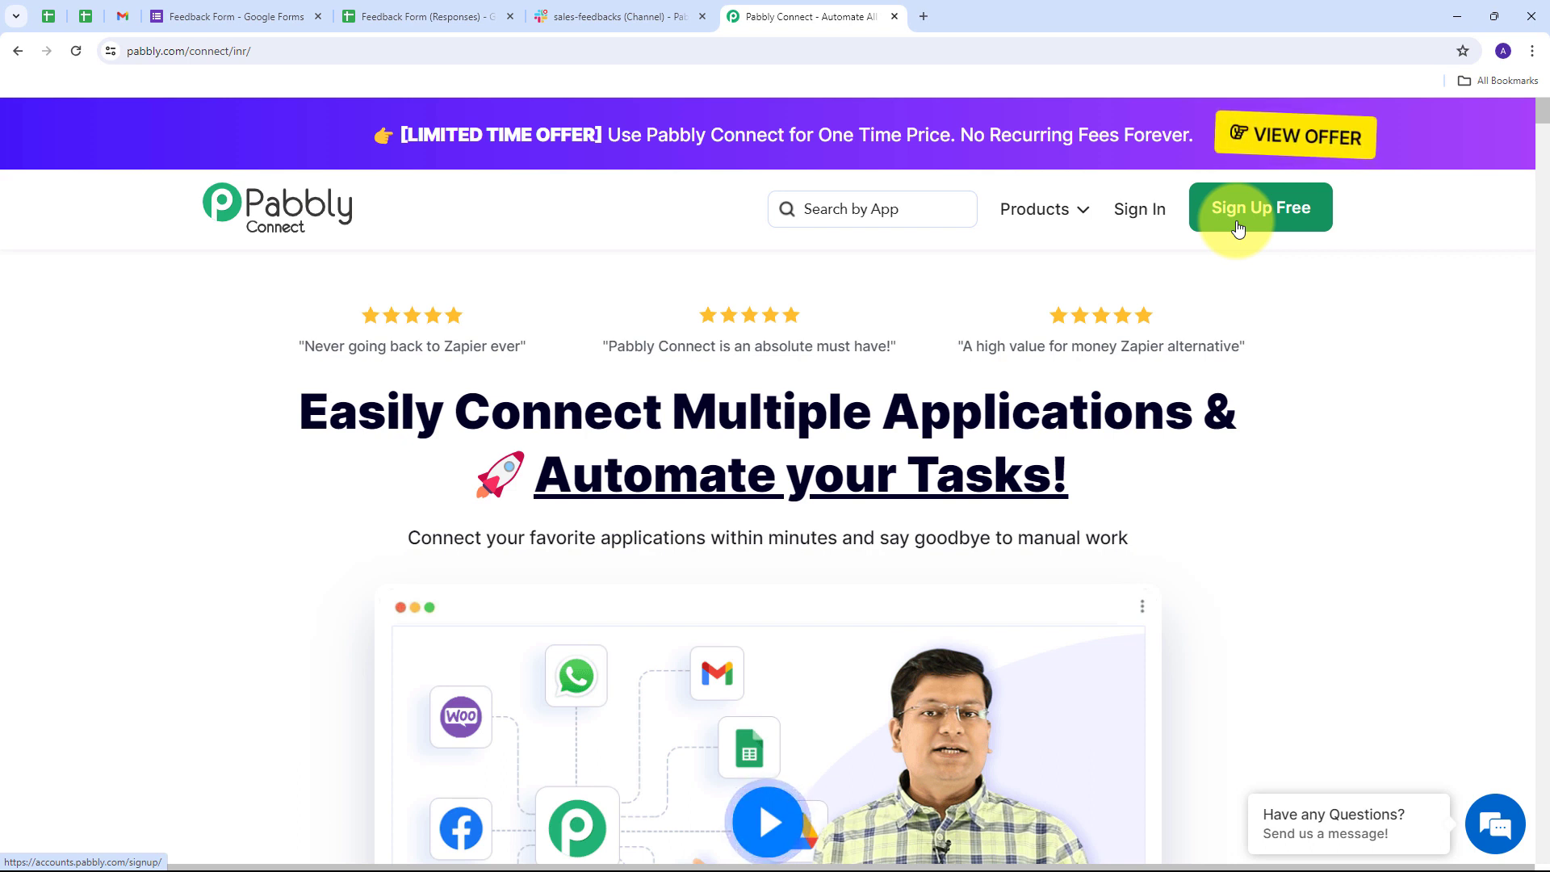
click(1152, 222)
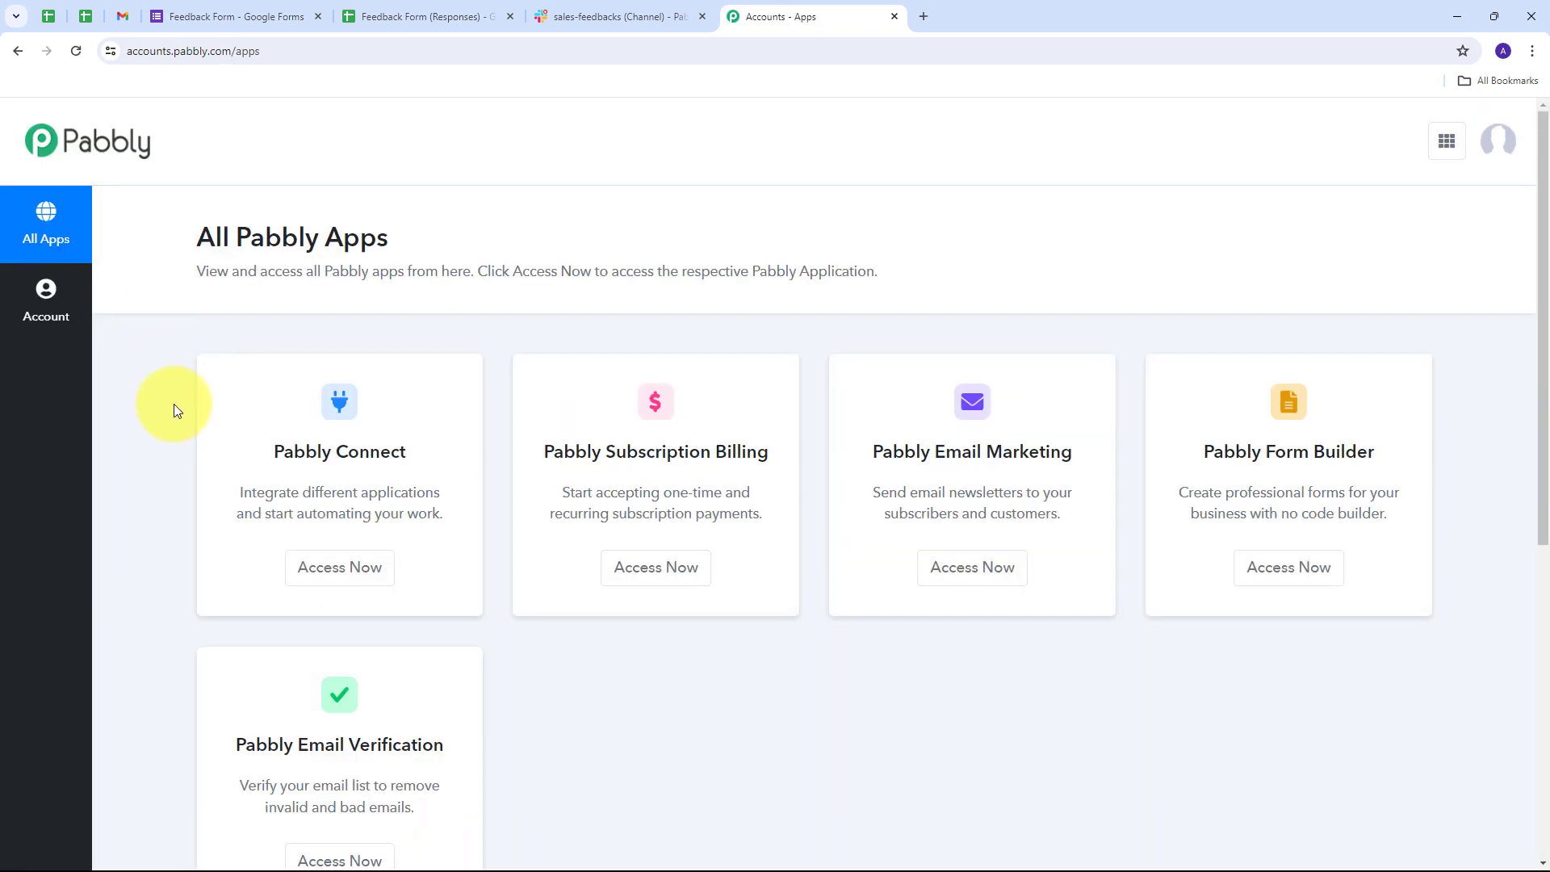
- Open Pabbly Connect from All Pabbly Apps via Access Now and start a new workflow
scroll(173, 410, down, 1)
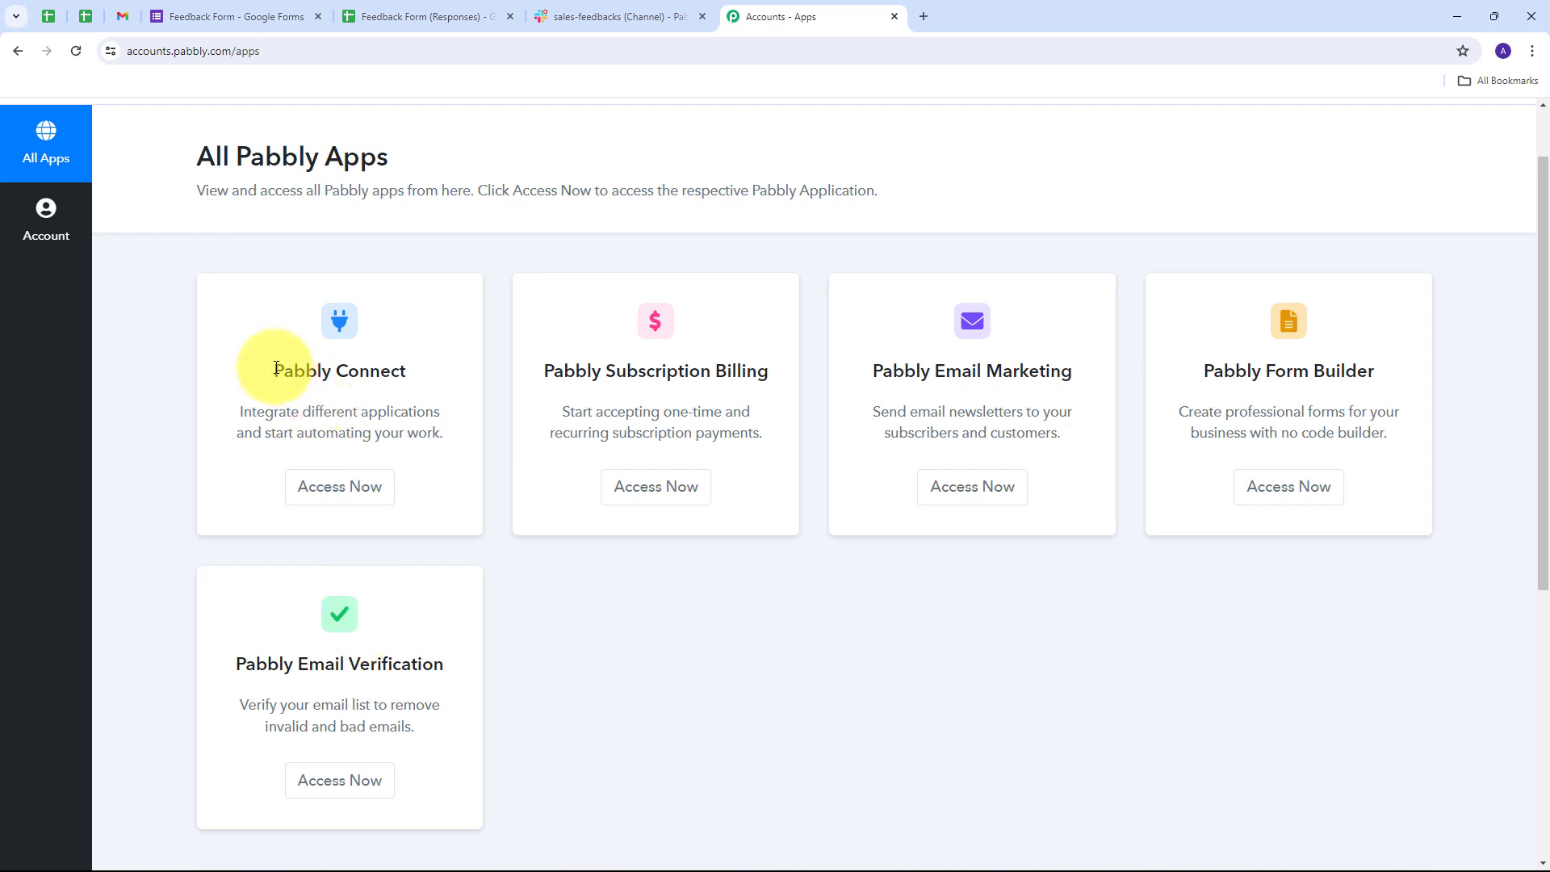
drag(259, 360, 404, 361)
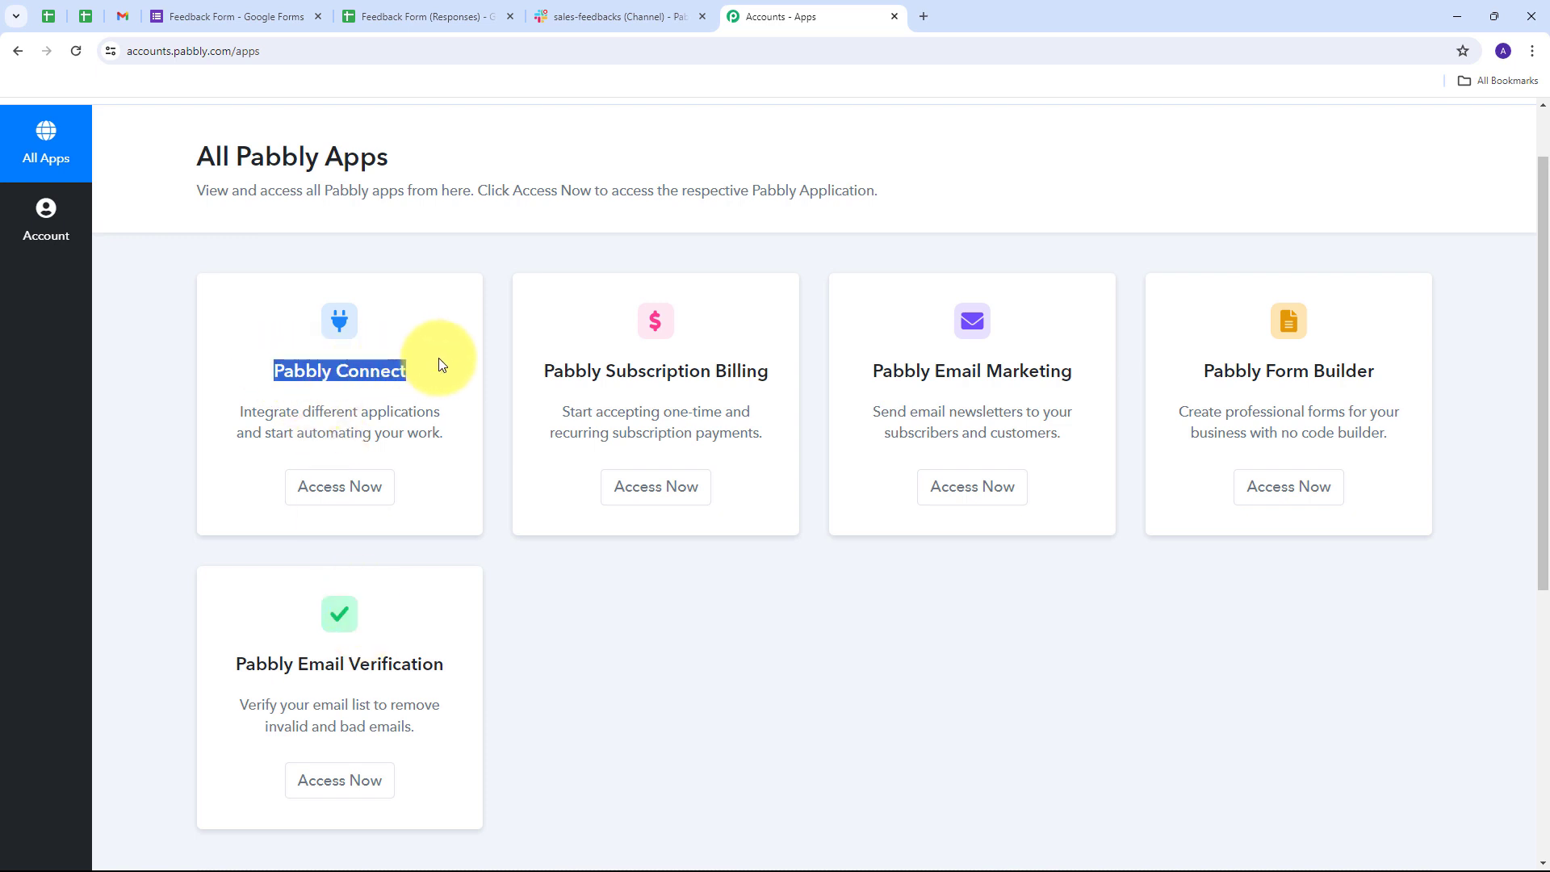
click(342, 504)
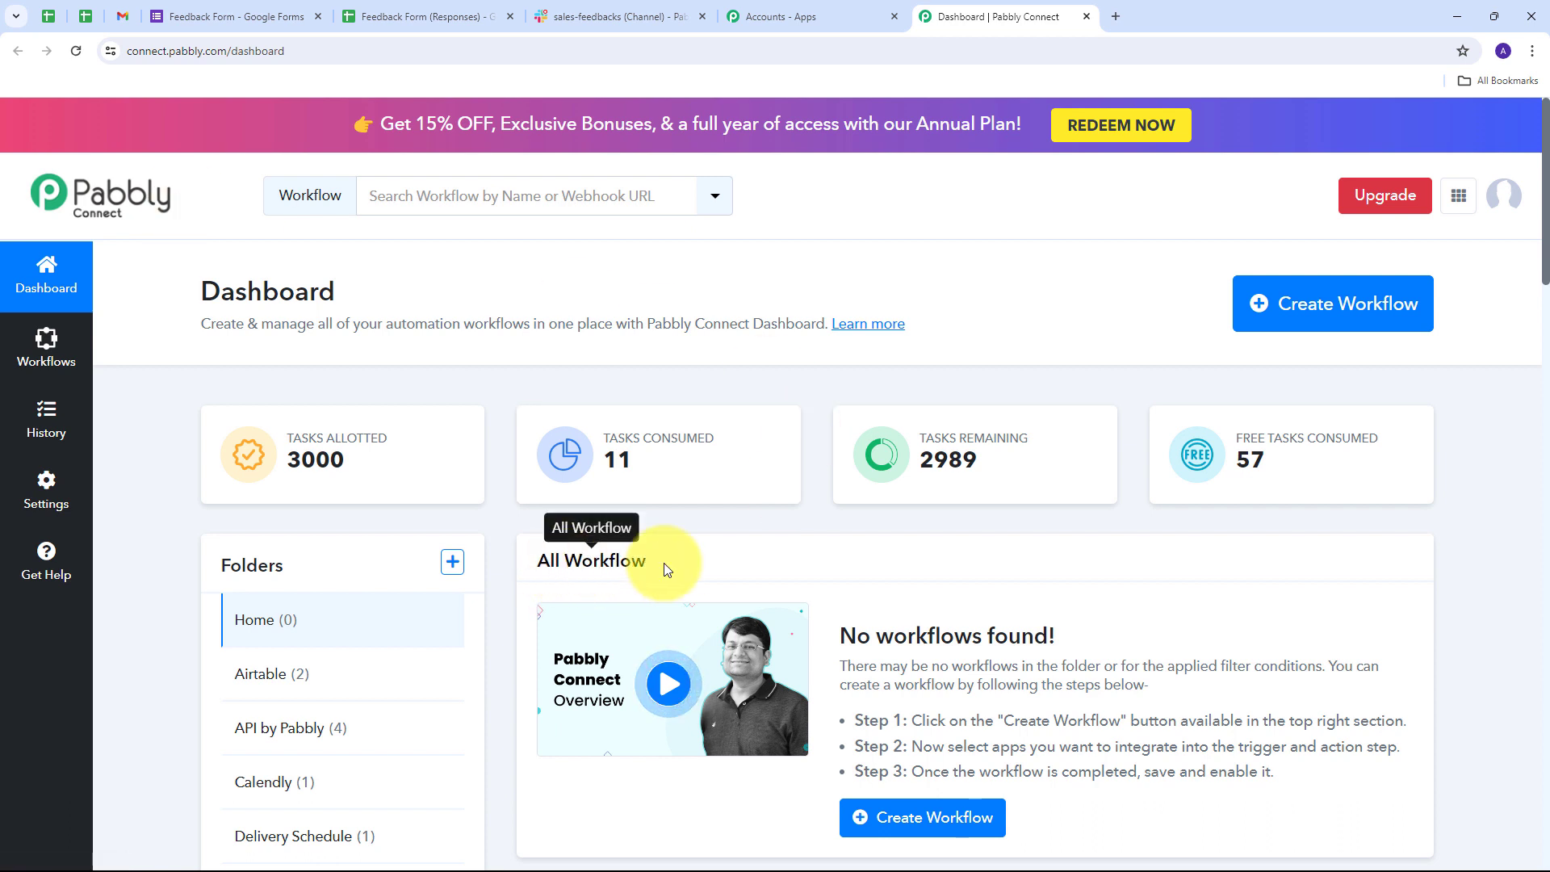
scroll(888, 570, down, 1)
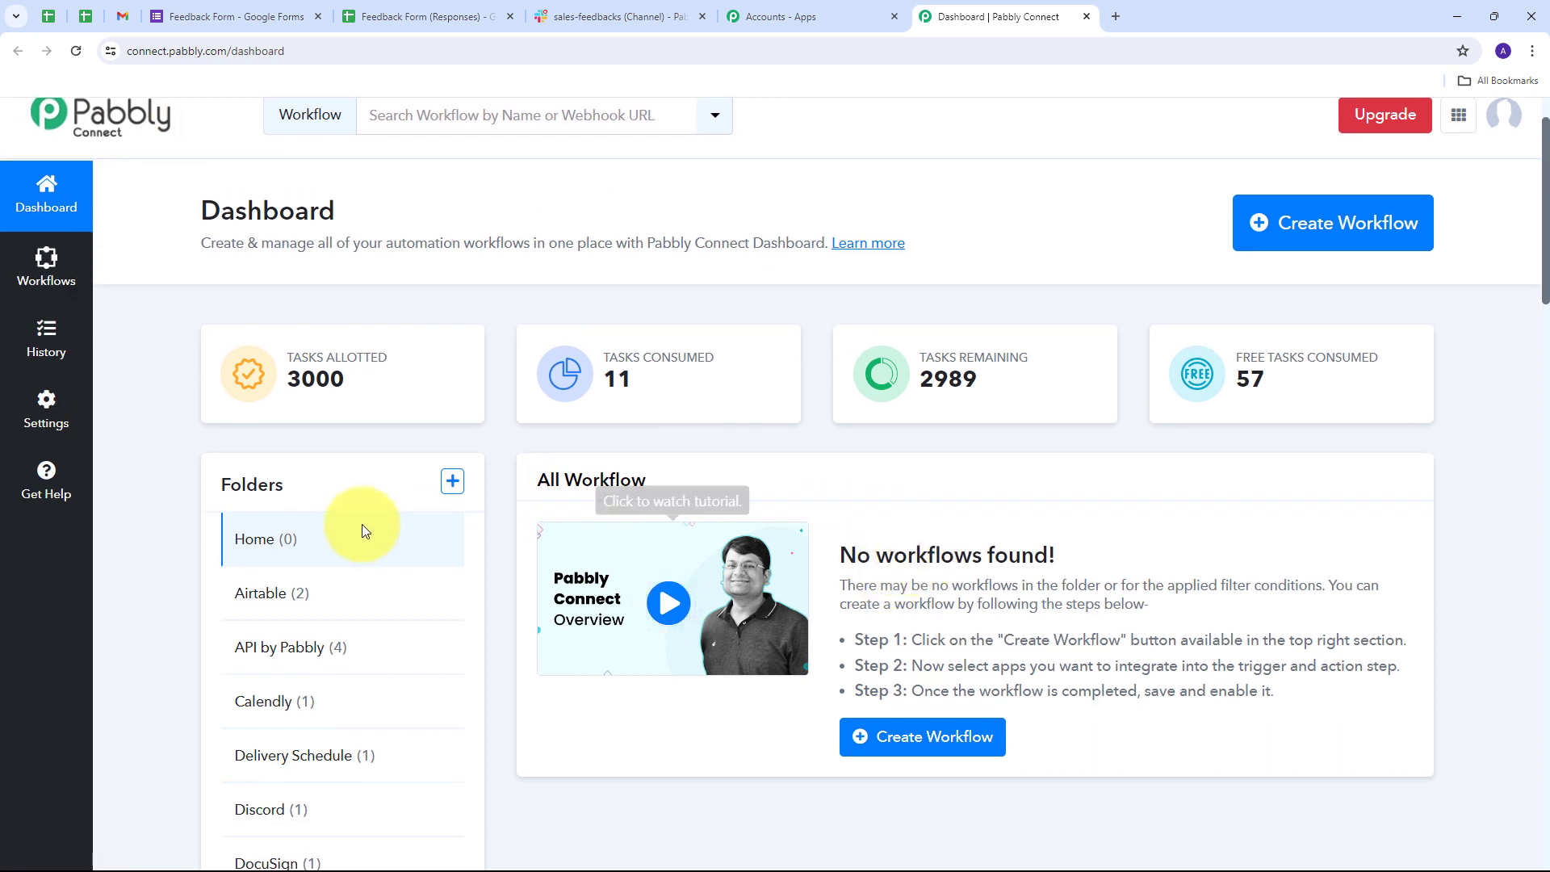
mouse_move(274, 485)
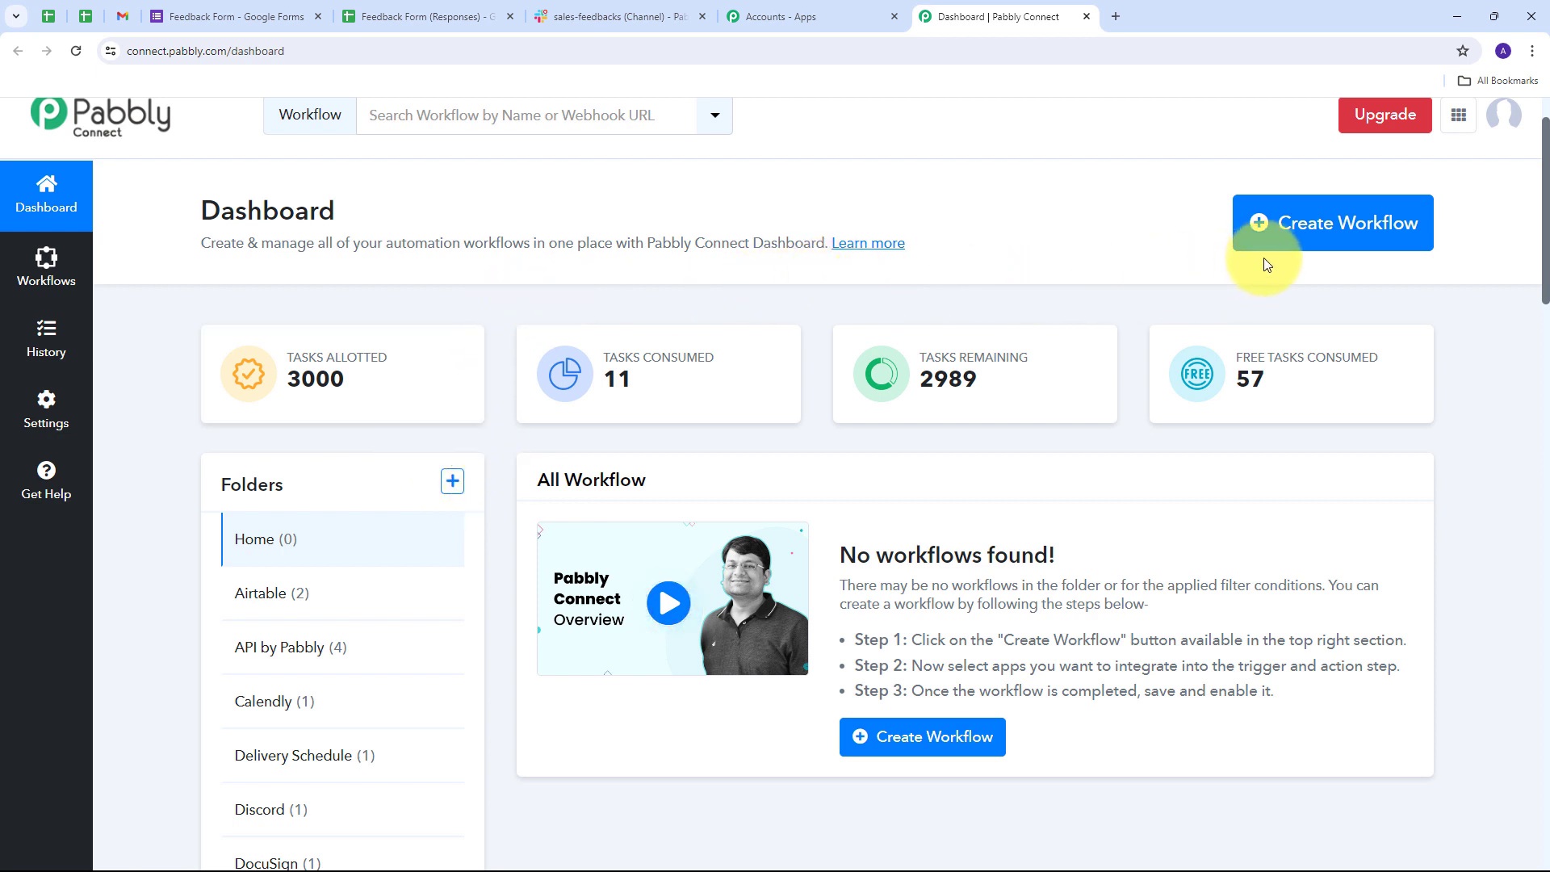
click(1309, 238)
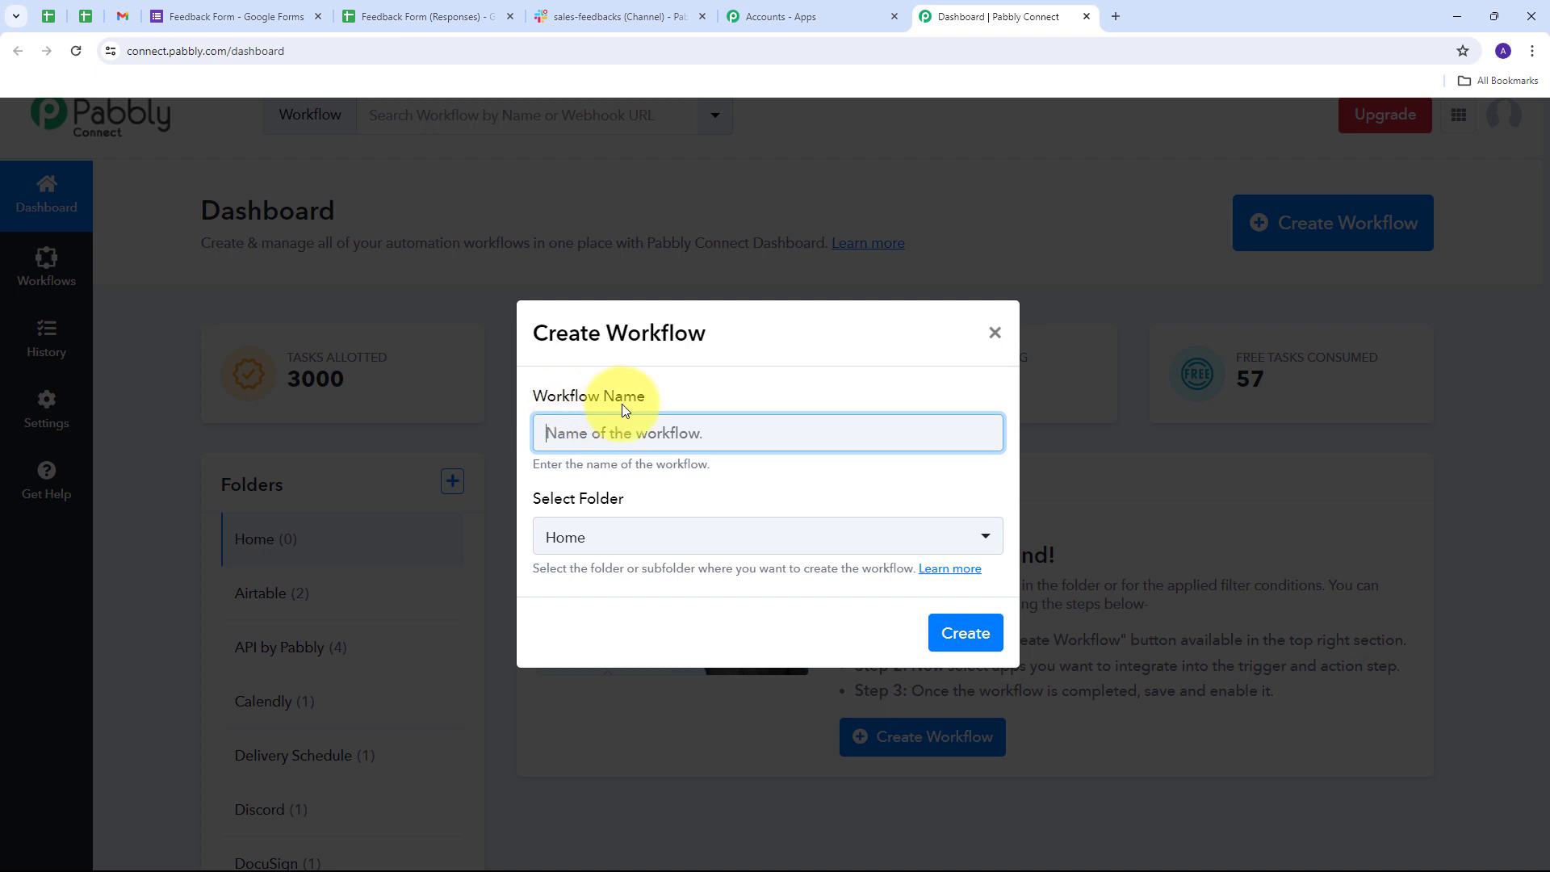
- Create the workflow 'Mastering Post-Sales Review & Feedback…' in the Slack folder
key(ctrl+v)
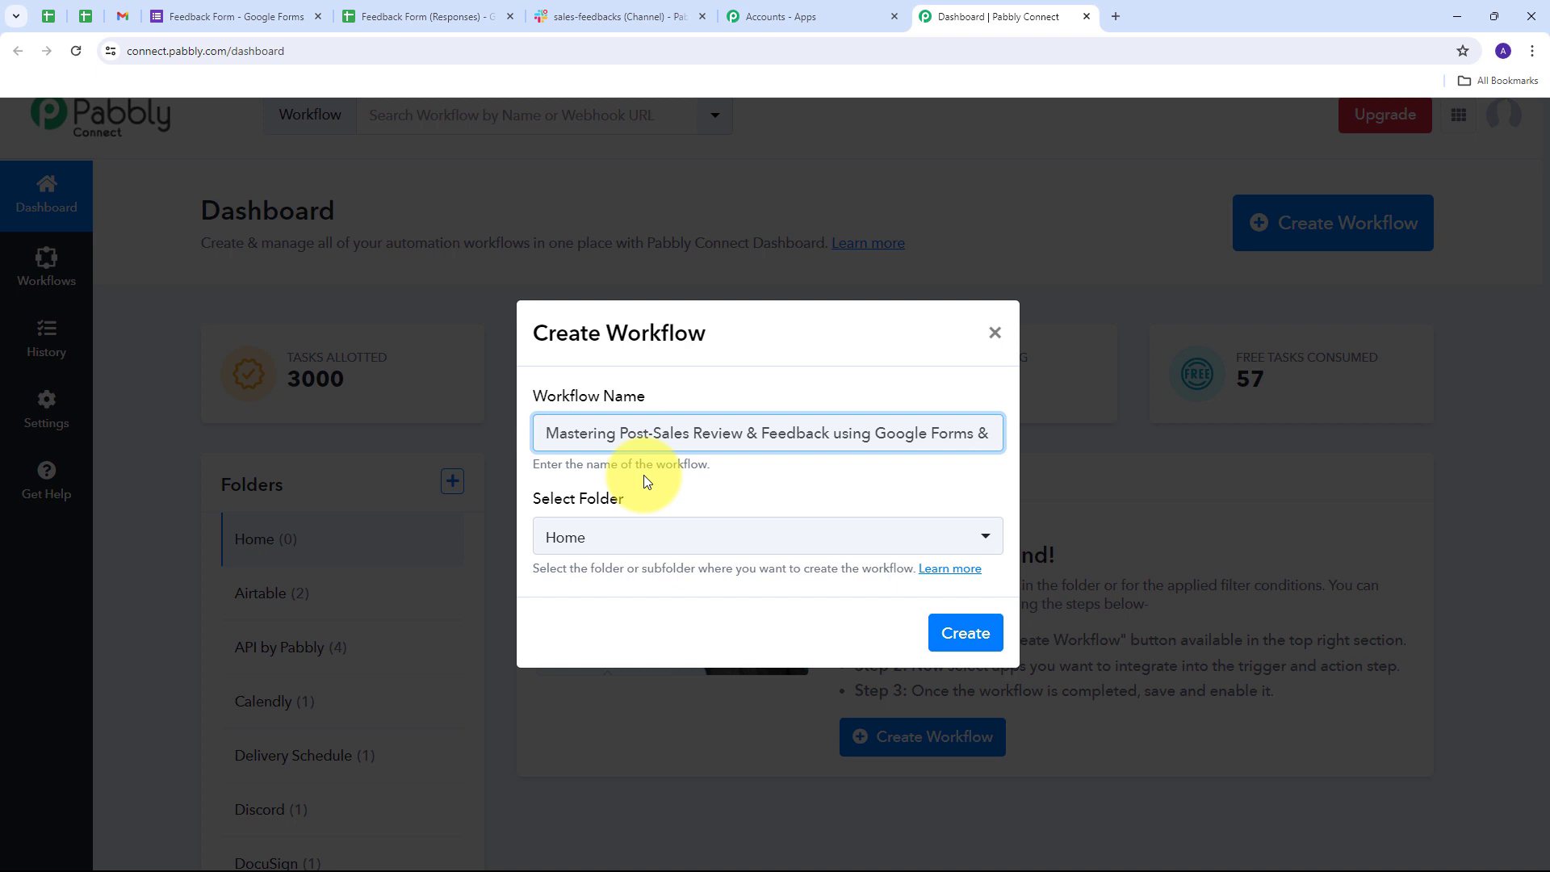
click(846, 533)
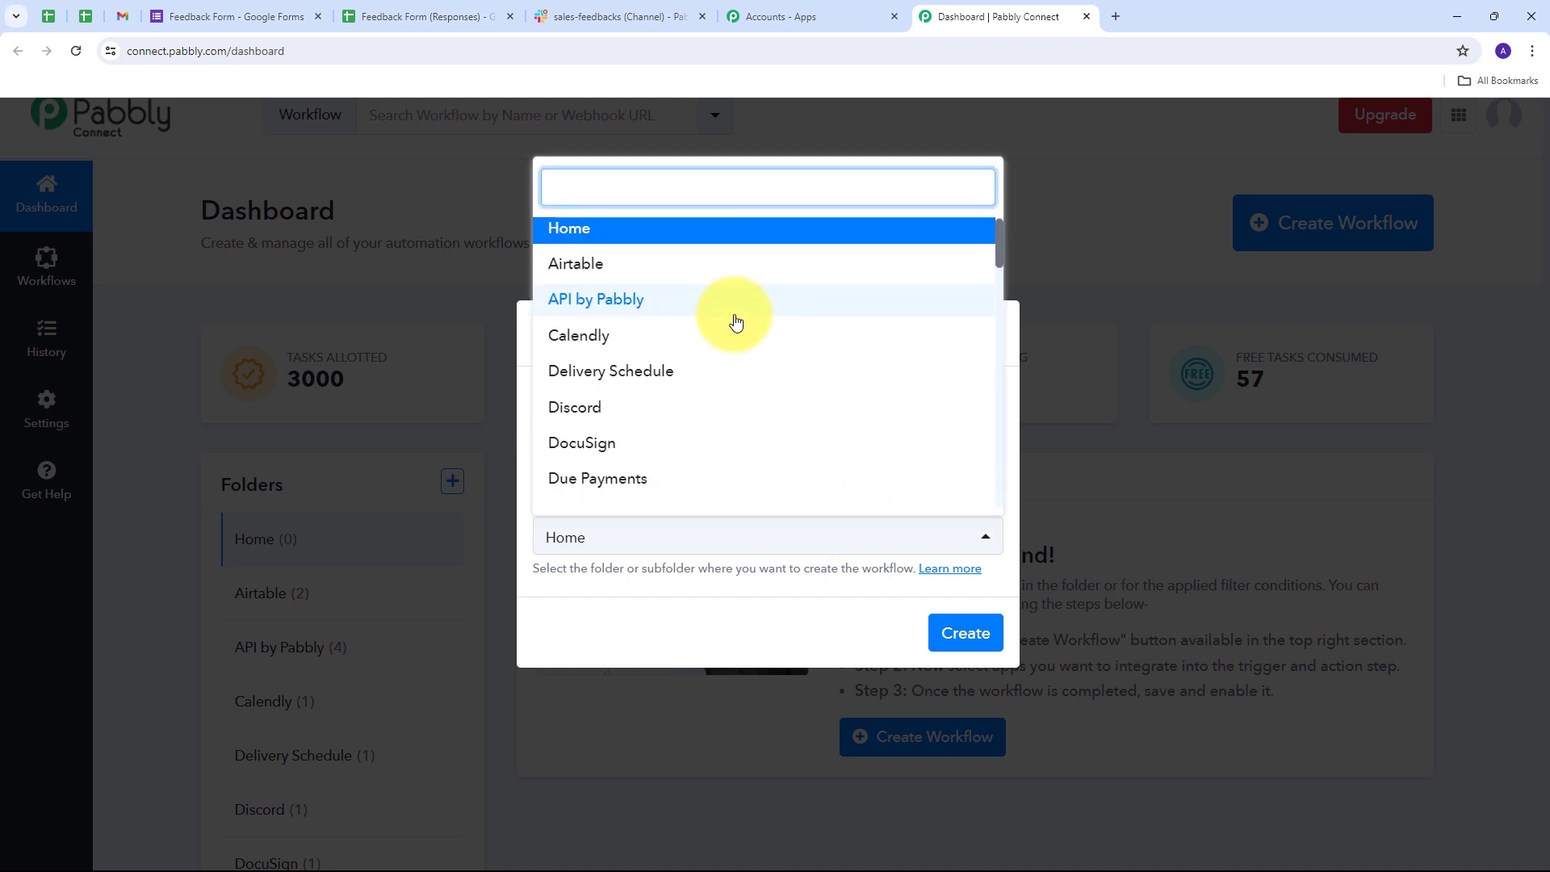
scroll(736, 322, down, 5)
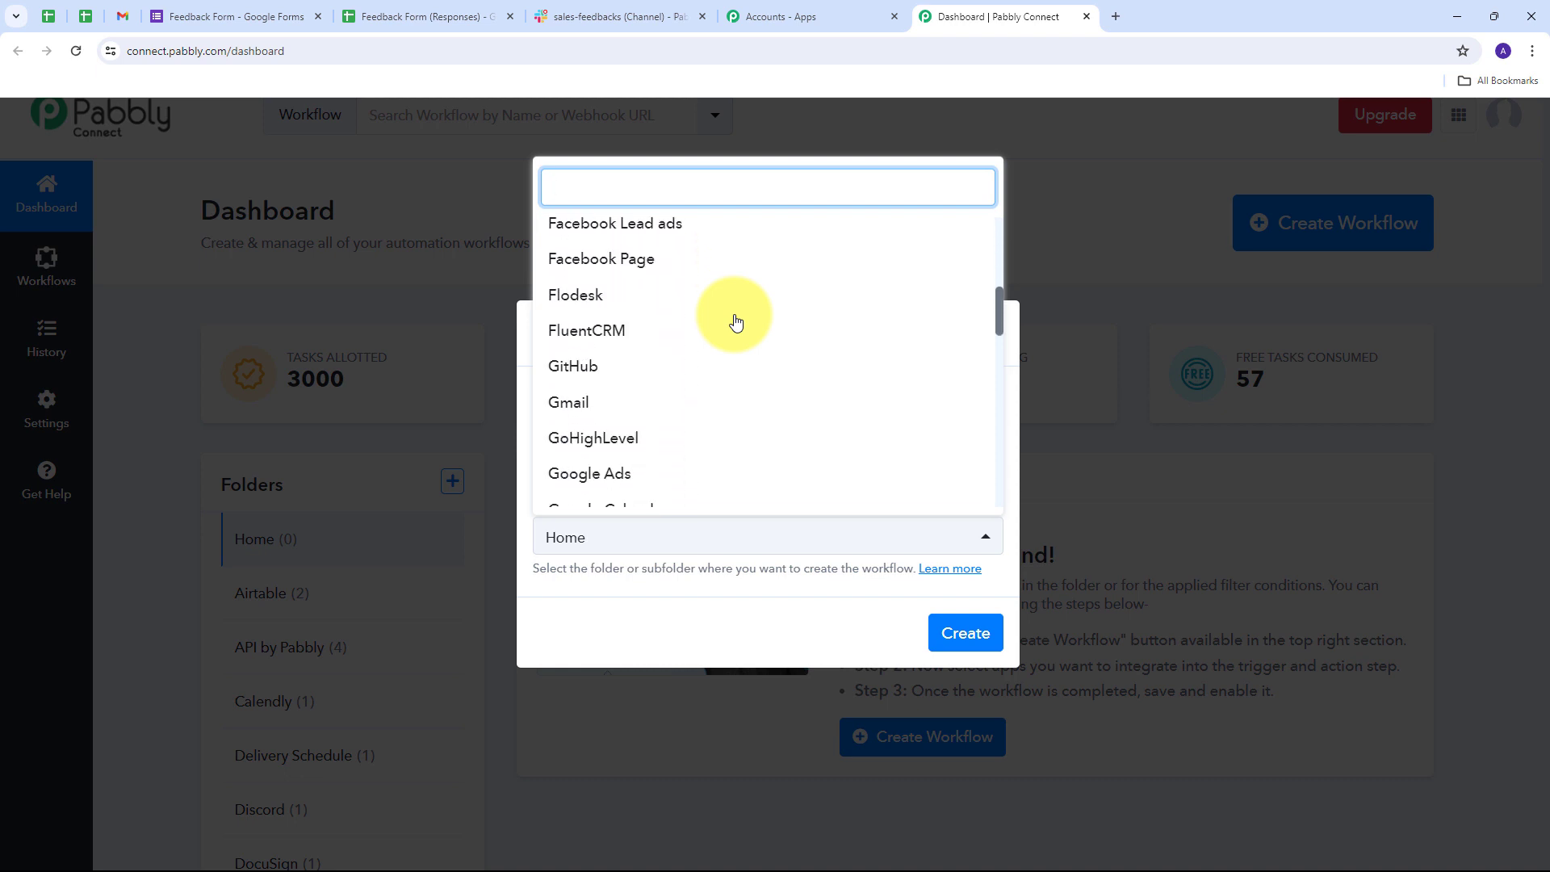
scroll(644, 349, down, 6)
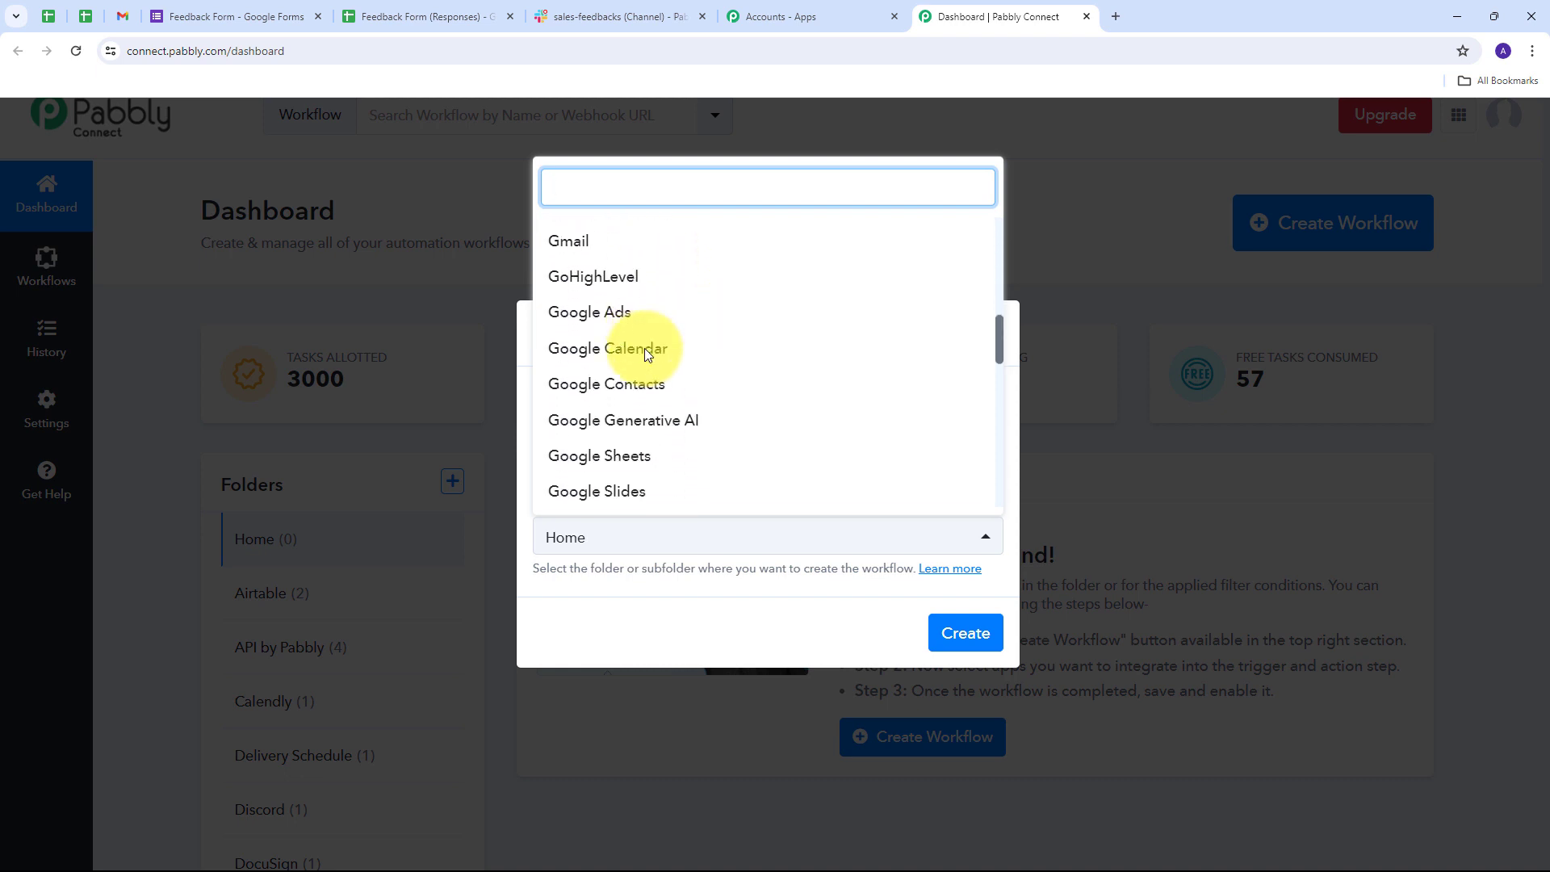
scroll(644, 349, down, 4)
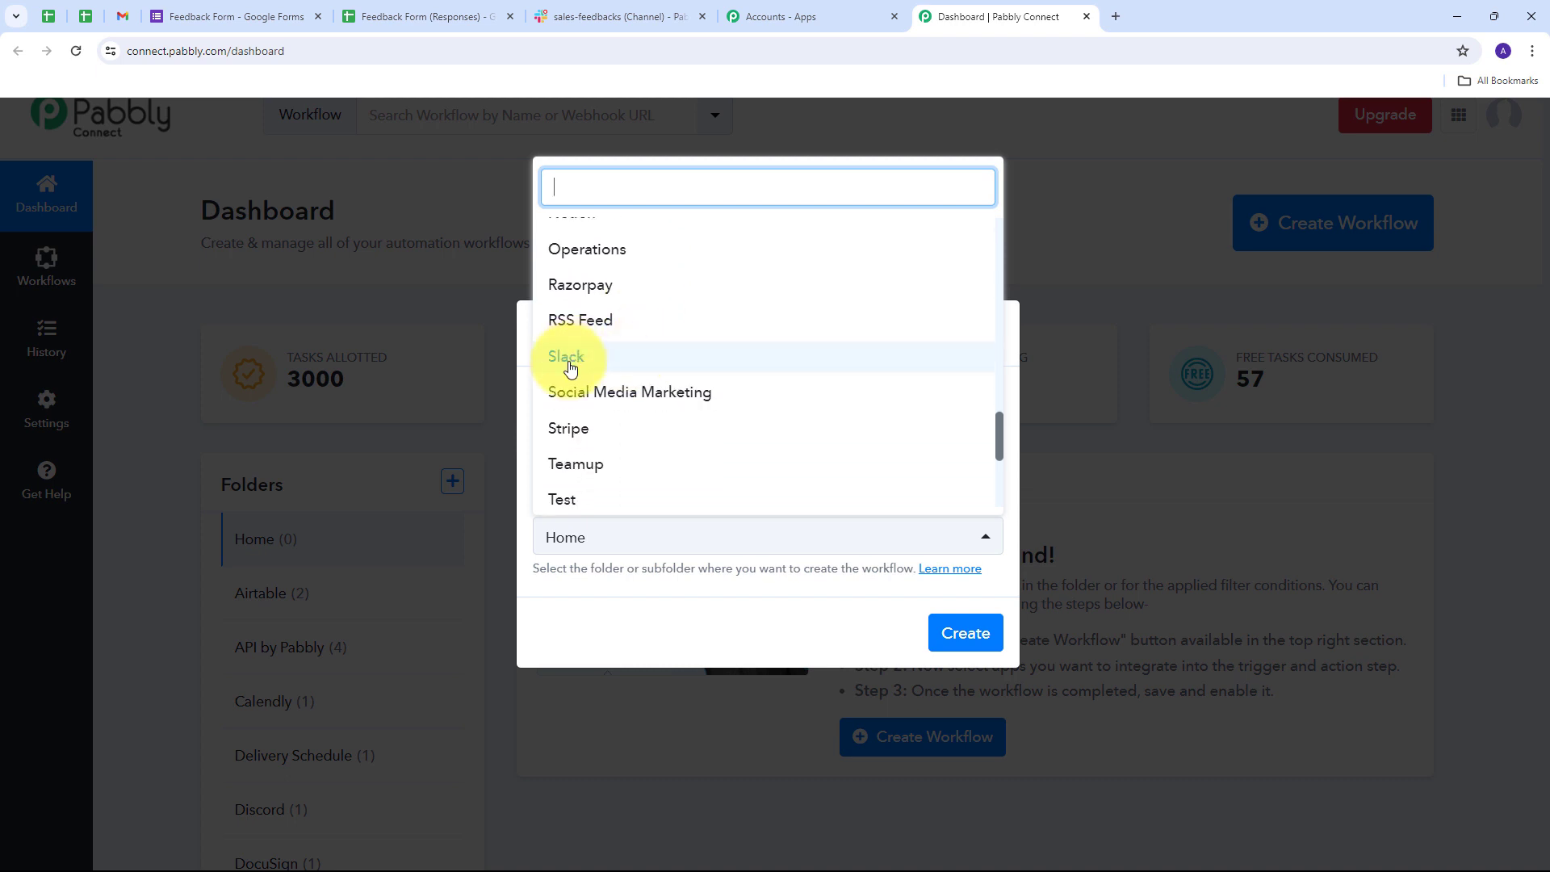
click(571, 361)
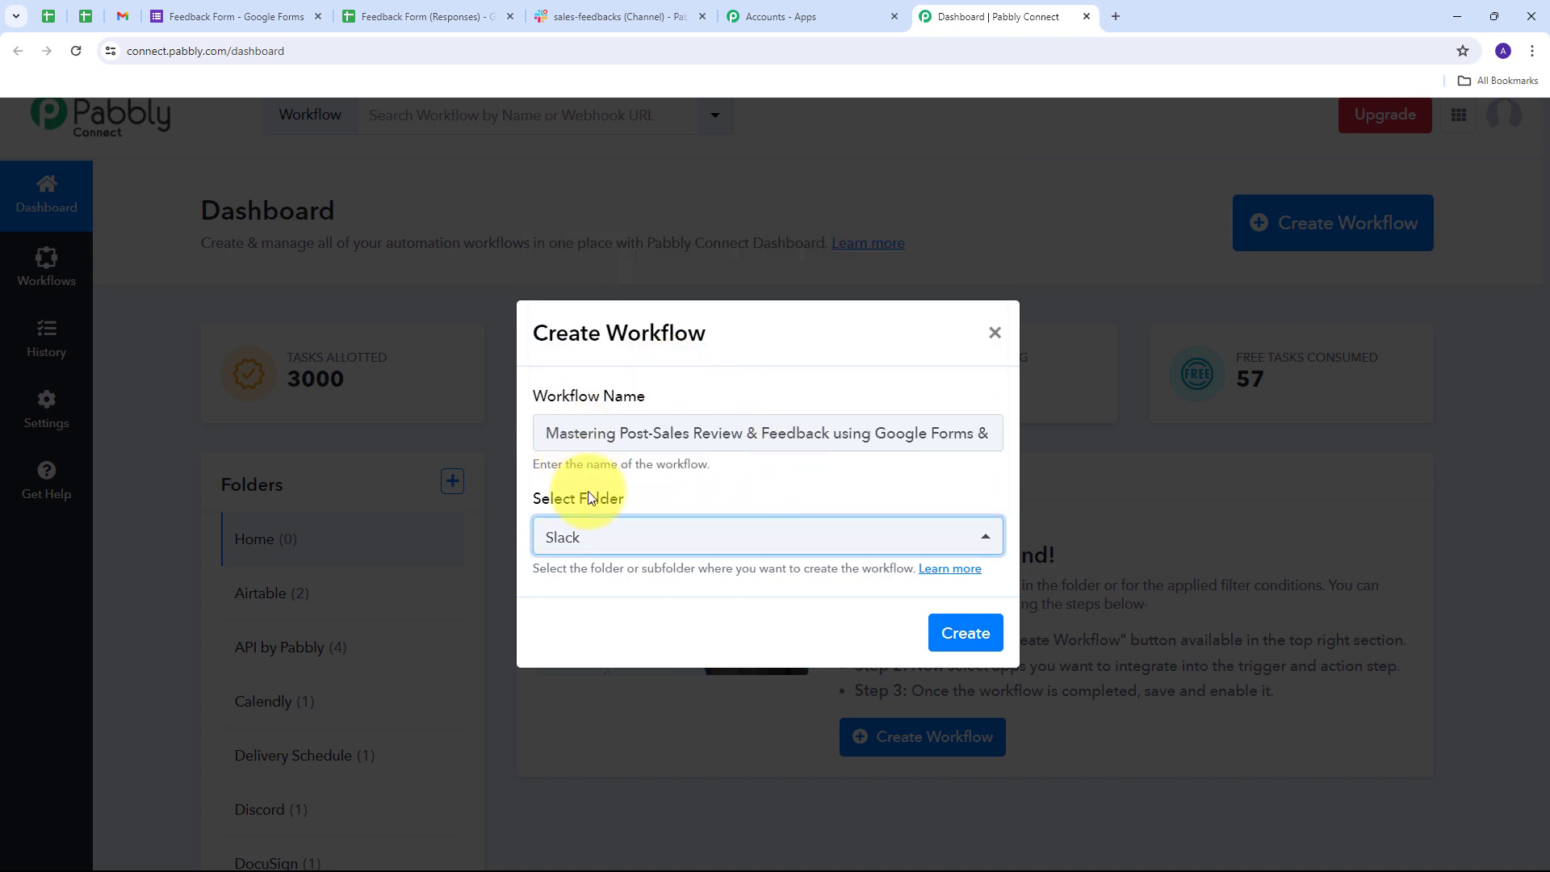
click(964, 638)
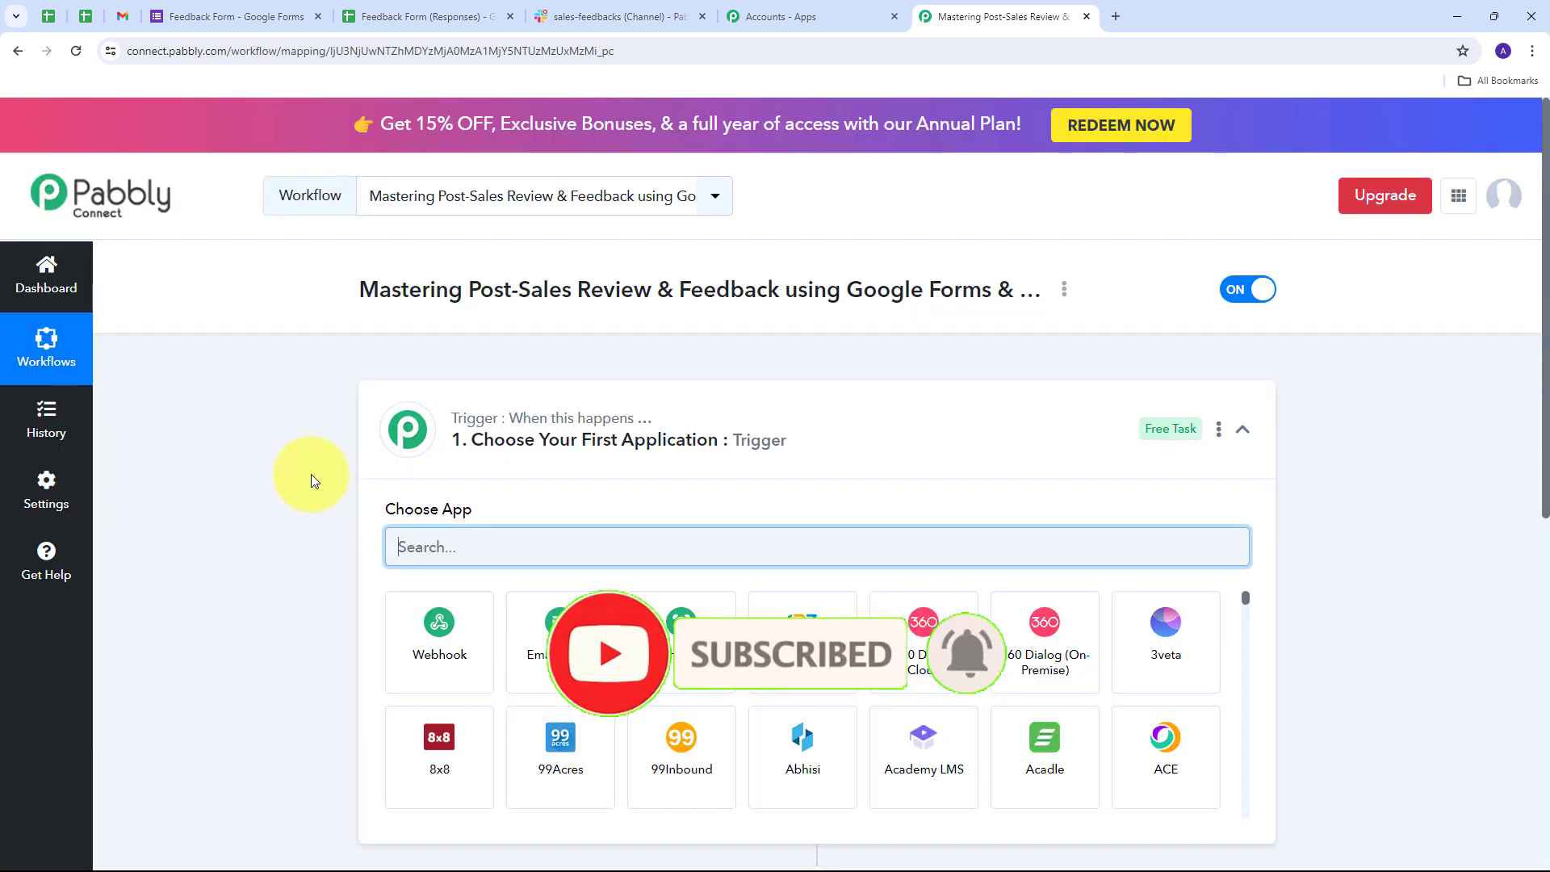
- Set the workflow trigger to Google Forms with the New Response Received event
scroll(311, 473, down, 3)
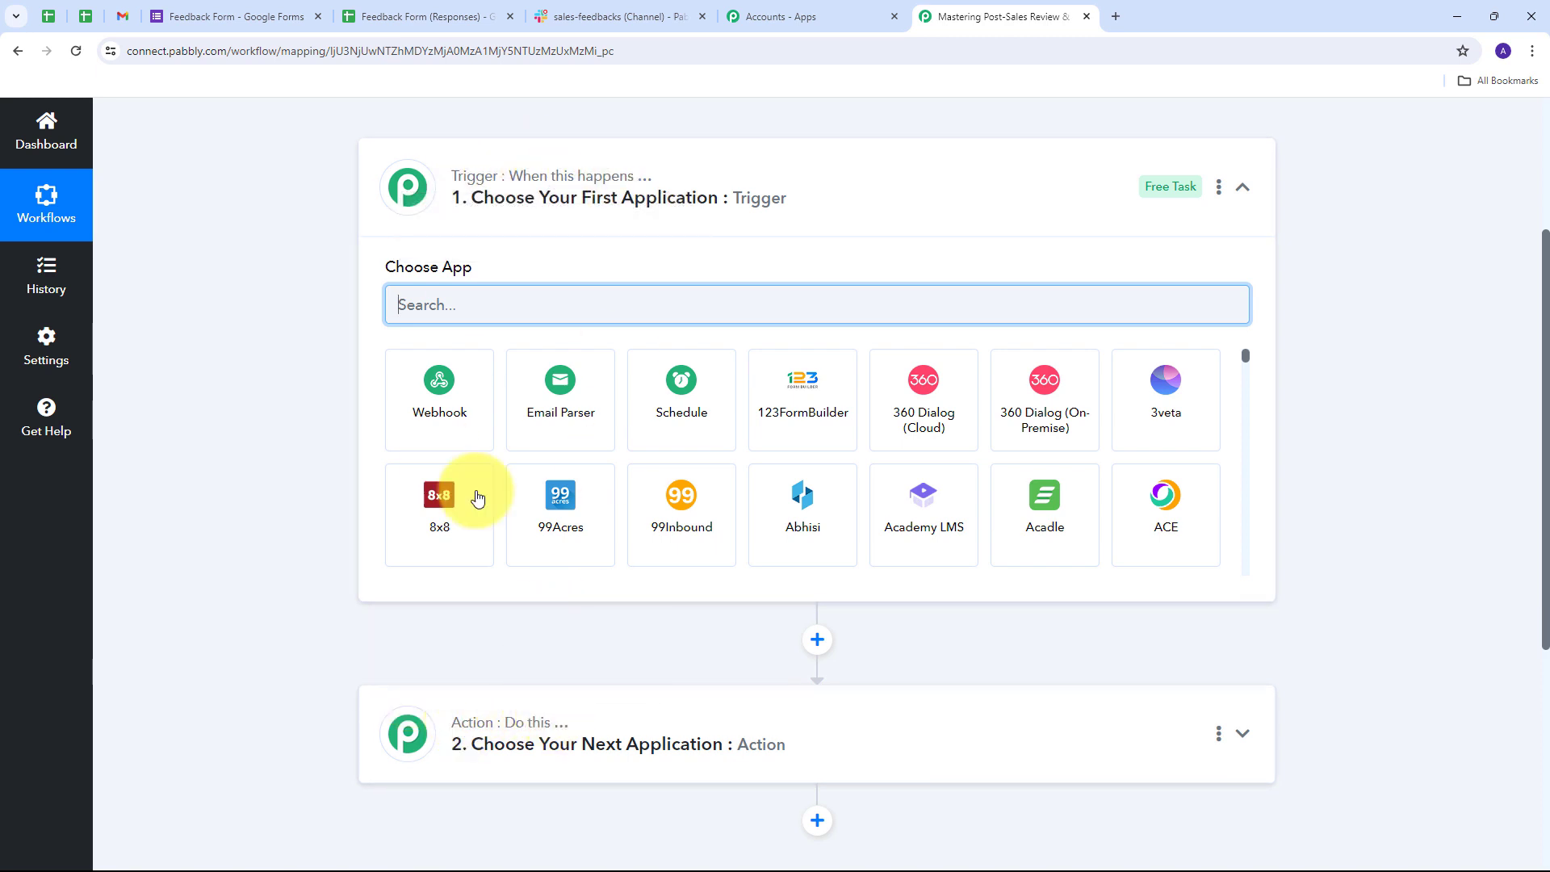
mouse_move(492, 182)
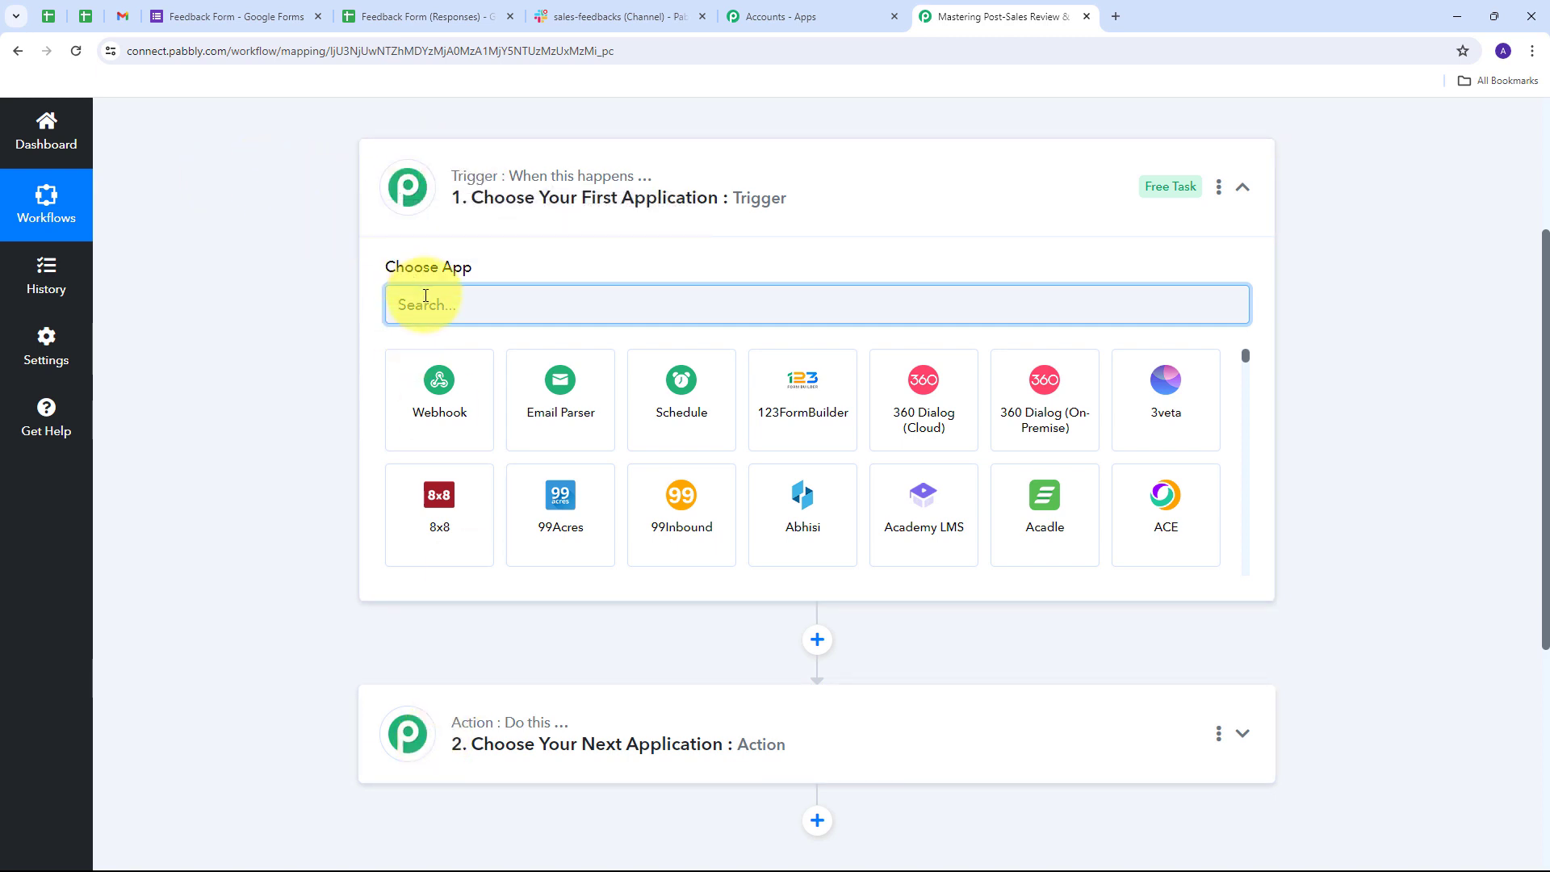
text(Google forms)
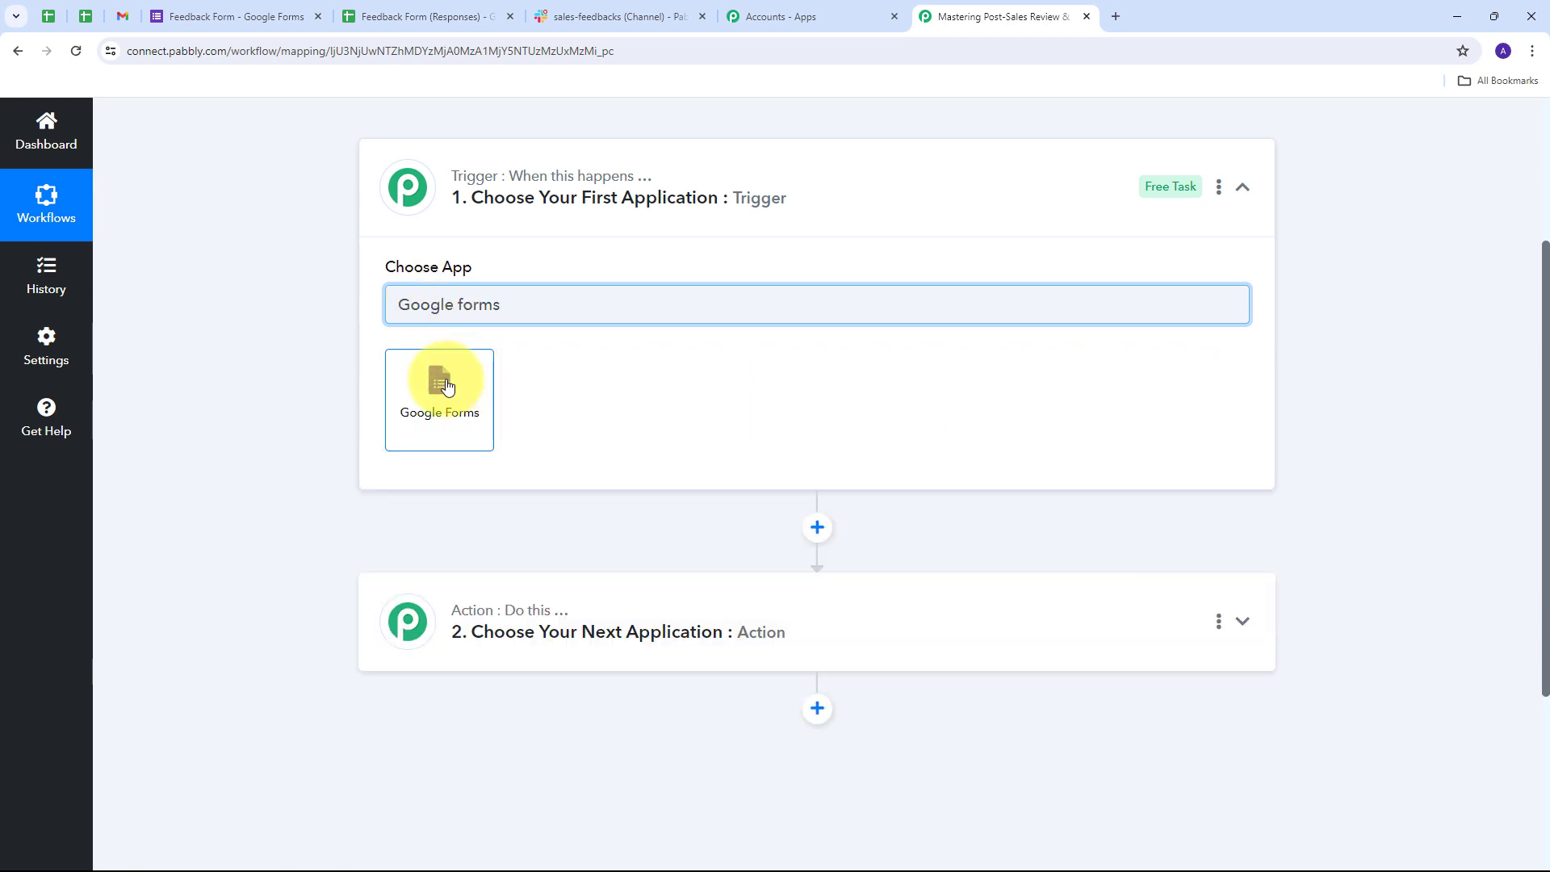
click(444, 385)
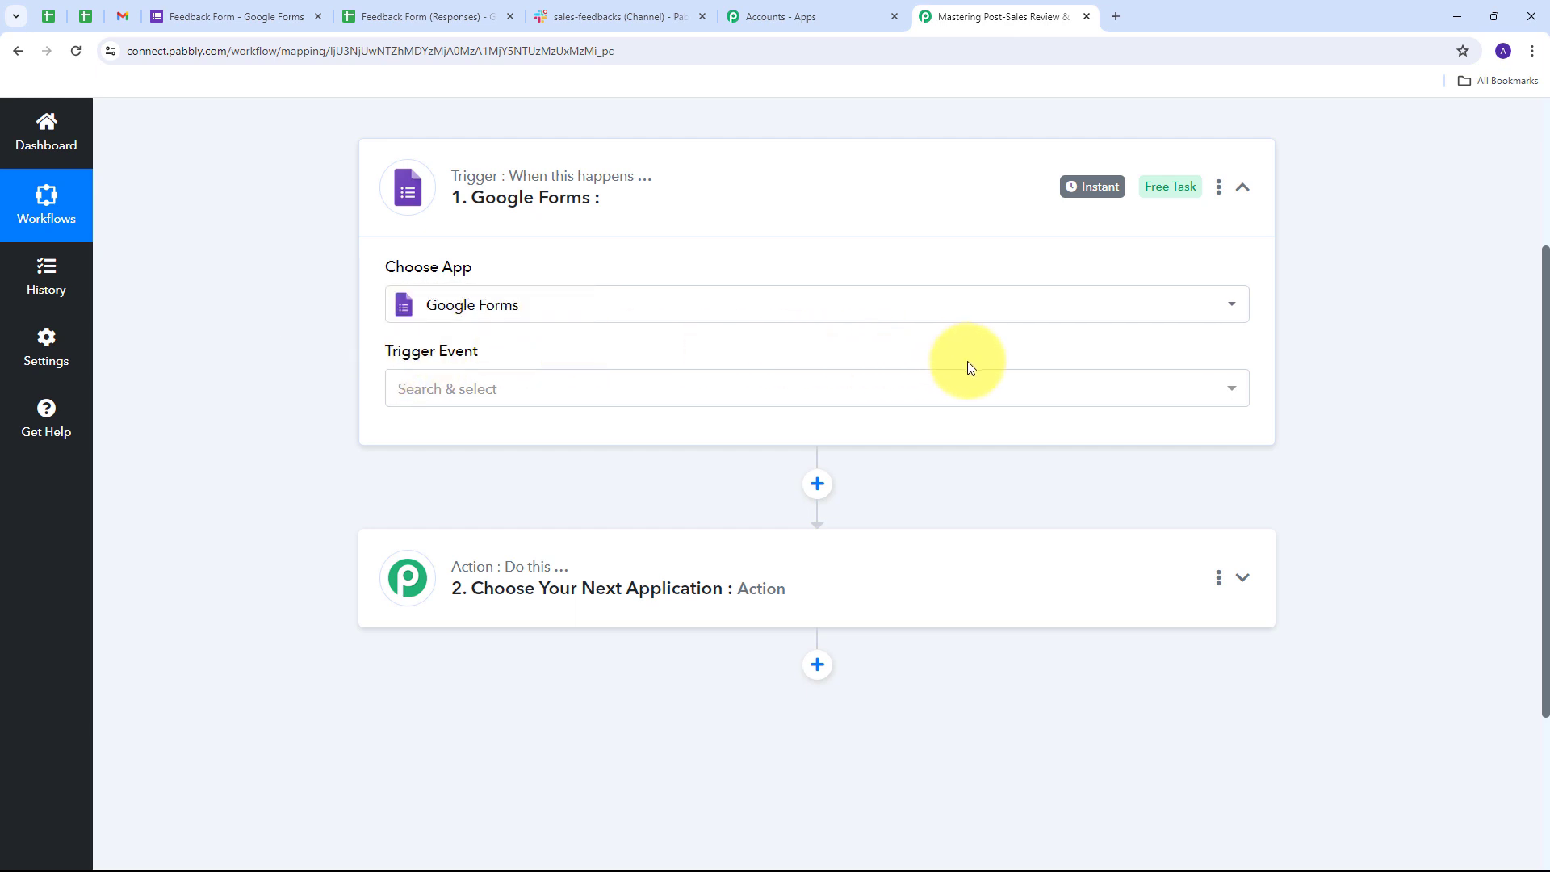
click(911, 387)
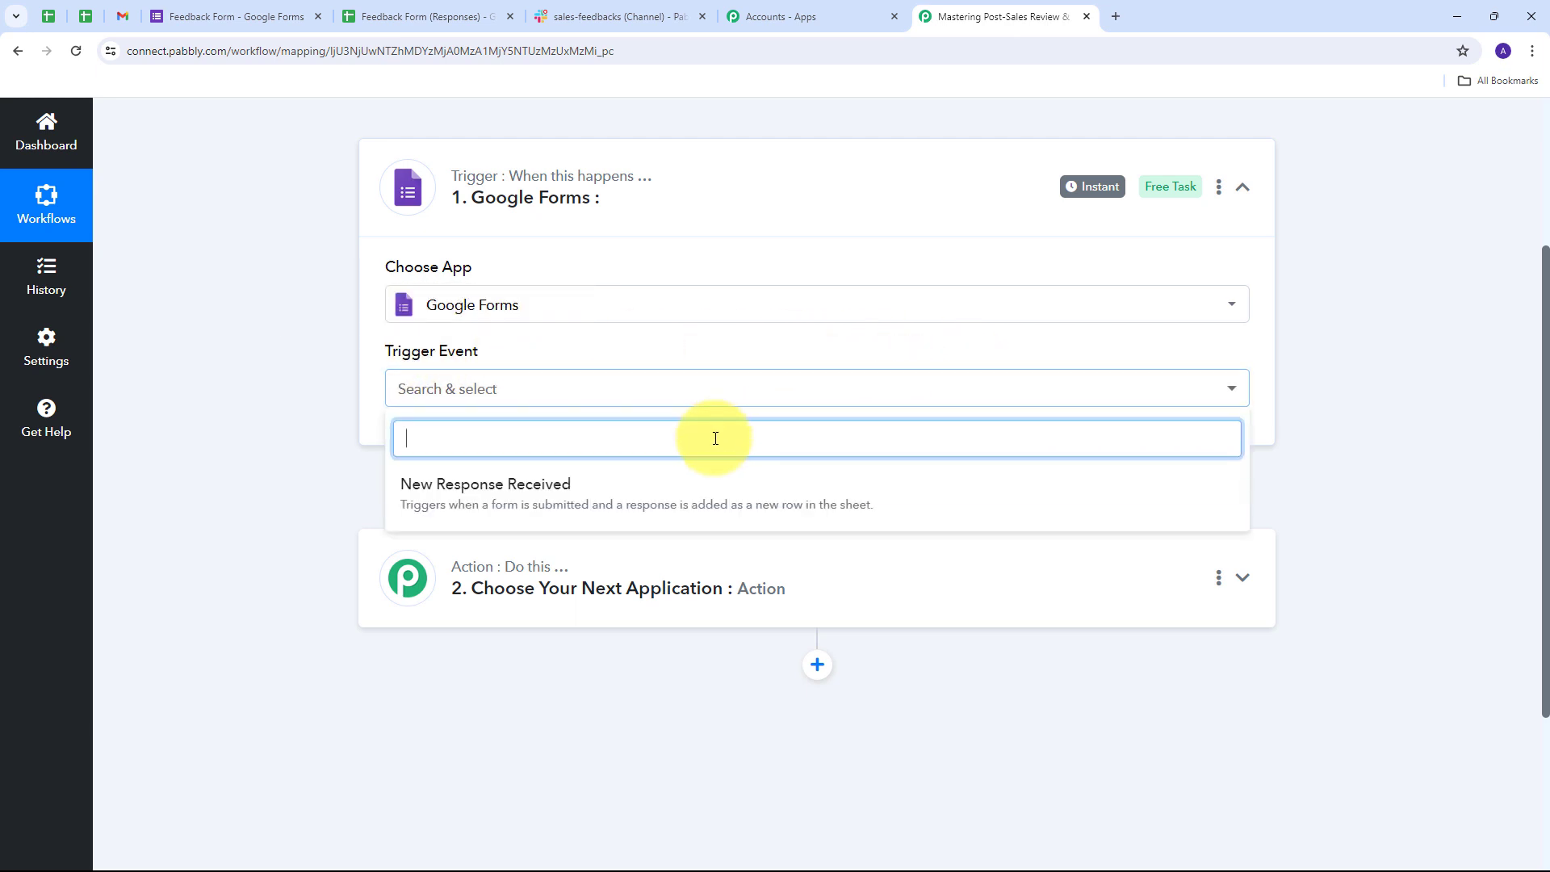
click(534, 497)
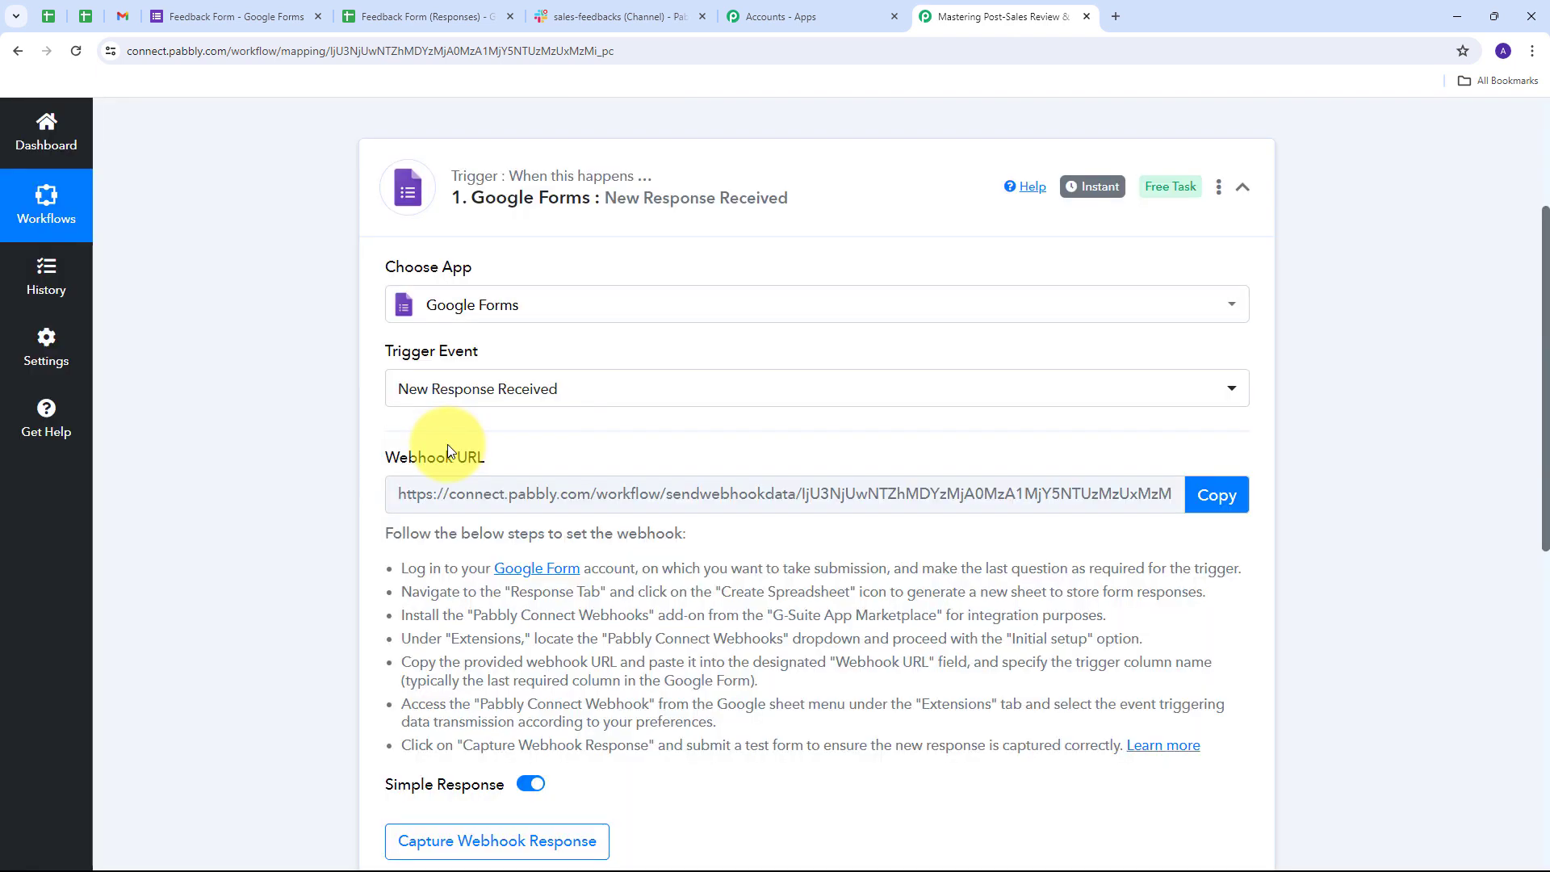
- Copy the Google Forms trigger's webhook URL, then switch to the Feedback Form tab
scroll(447, 444, up, 1)
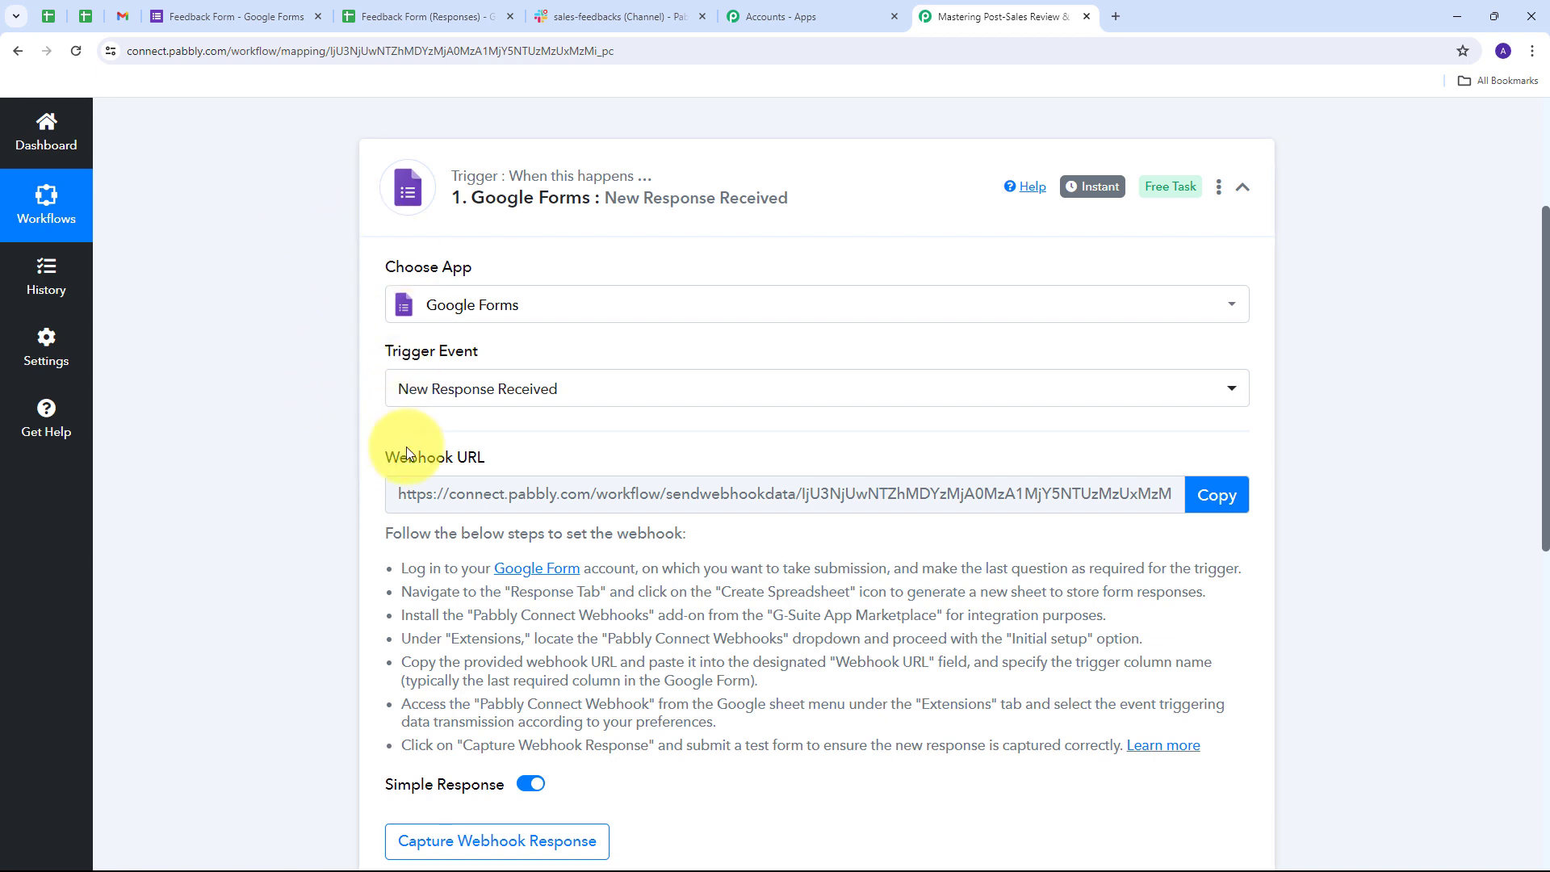
drag(382, 456, 501, 449)
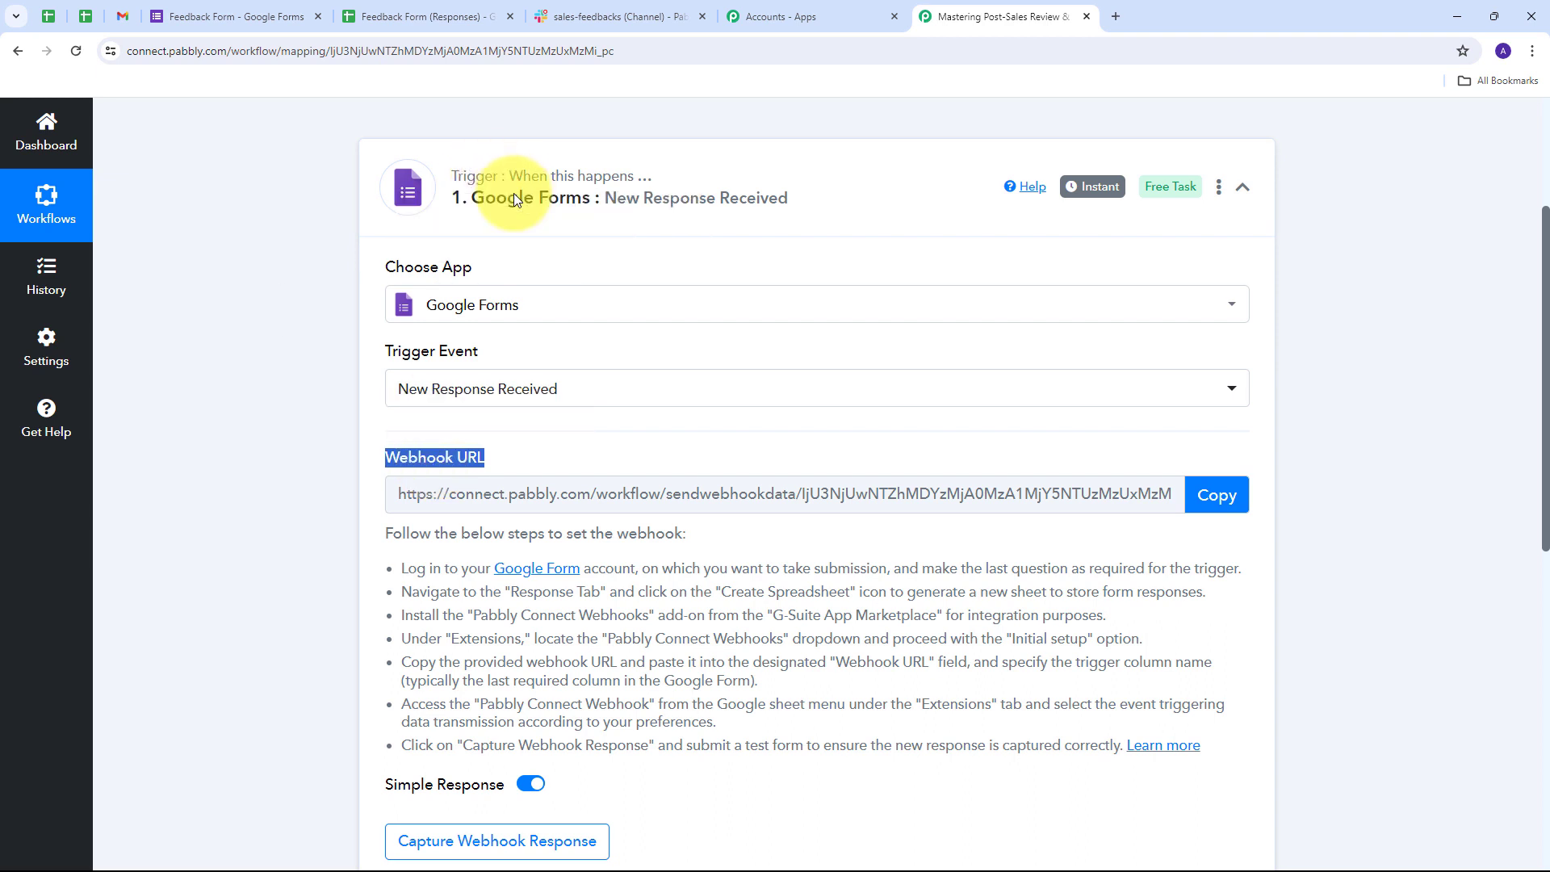
scroll(242, 340, down, 1)
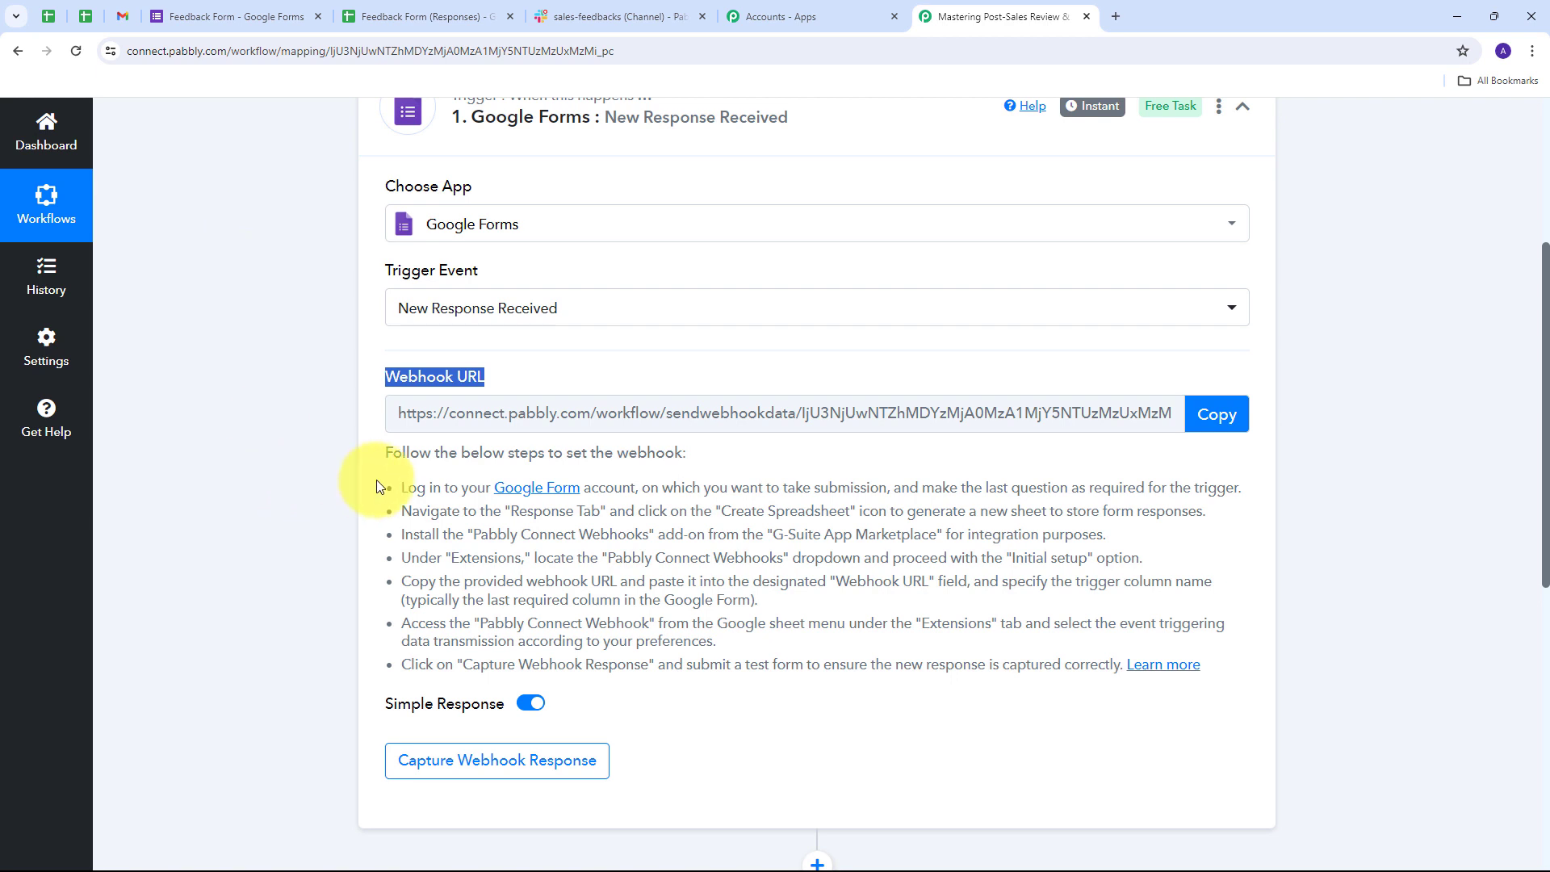
drag(401, 487, 1217, 767)
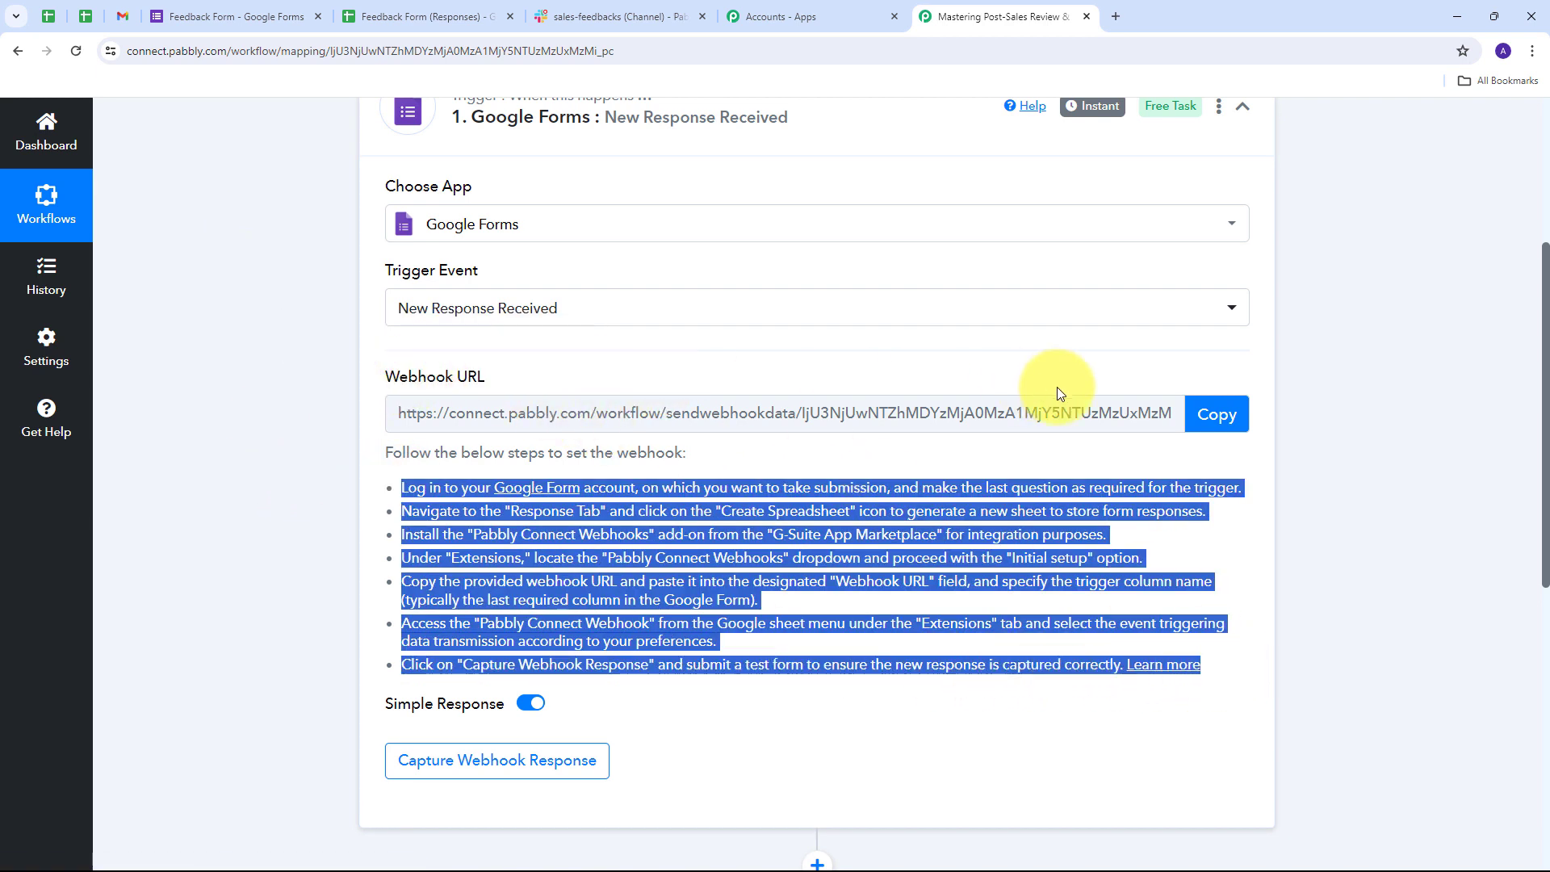
click(1211, 414)
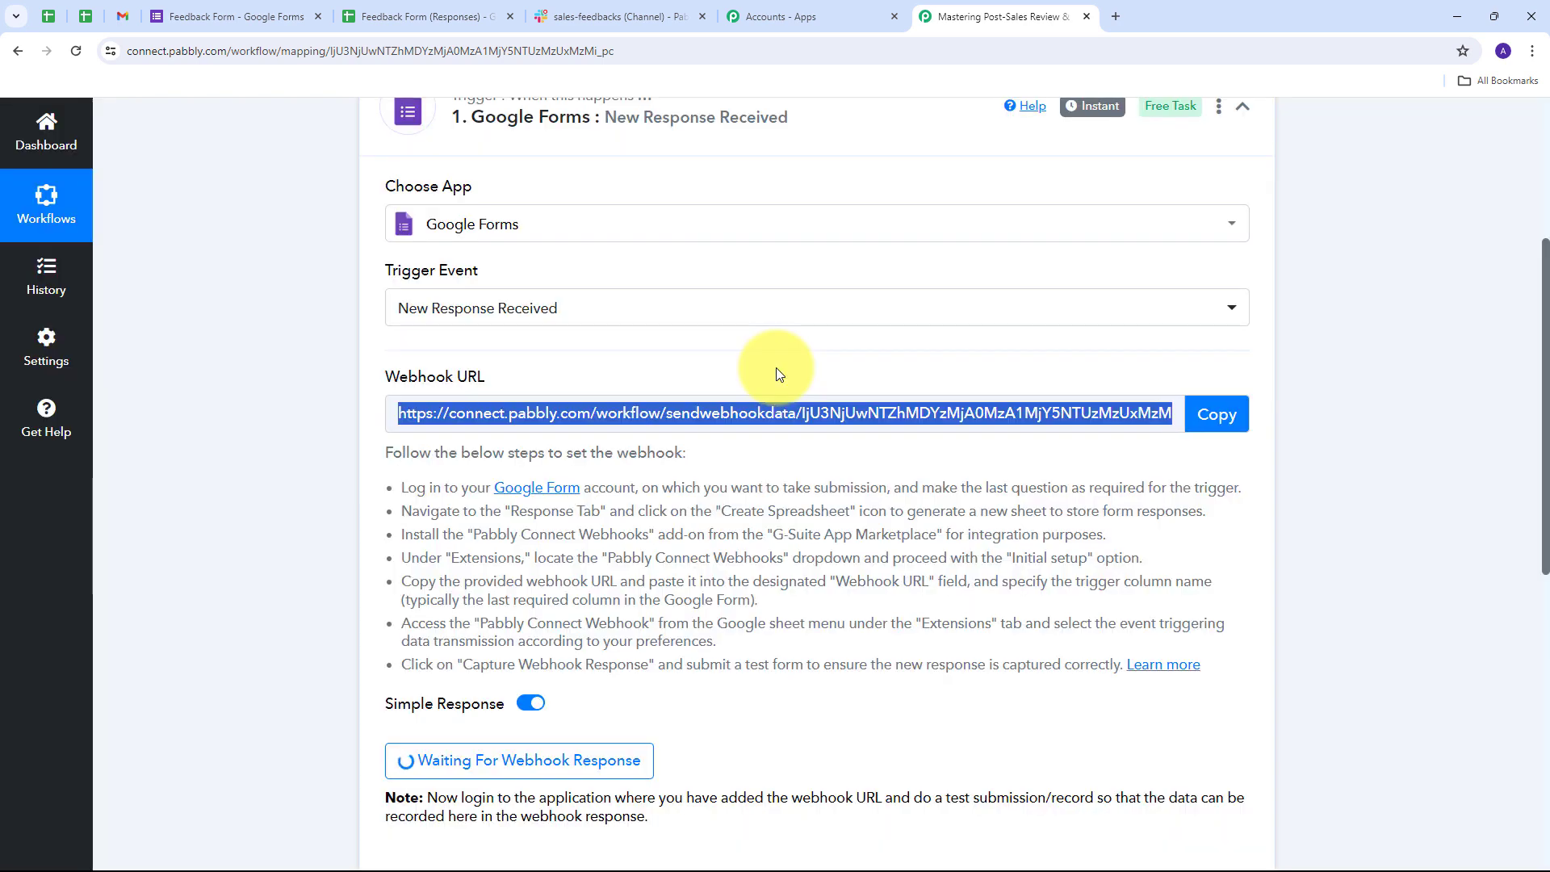
click(216, 8)
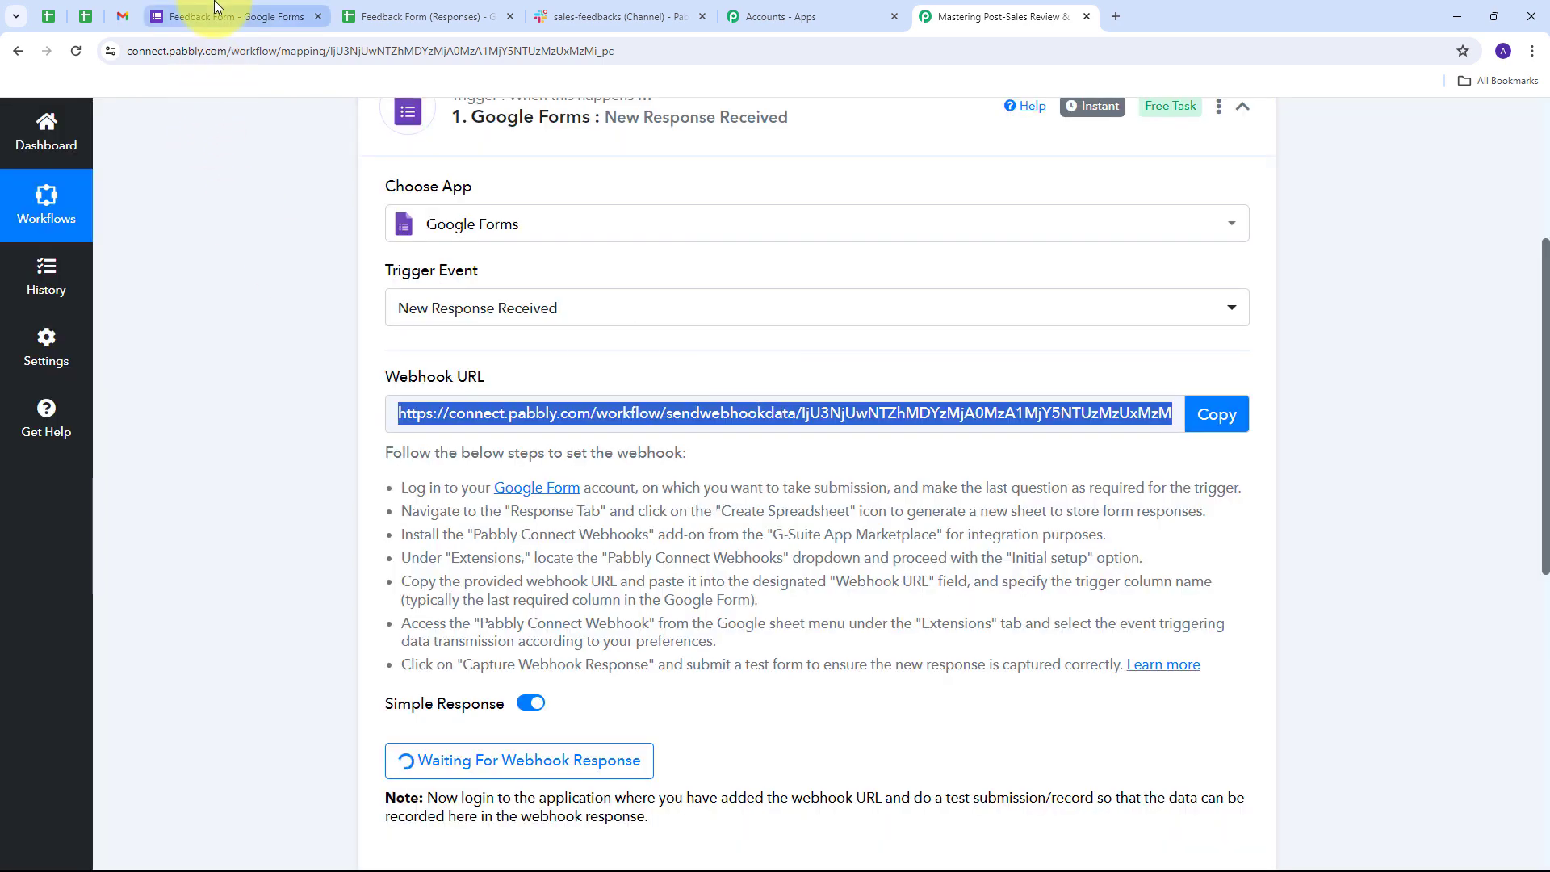
- Scroll through the Feedback Form questions, then switch to the Feedback Form (Responses) spreadsheet
scroll(1227, 367, down, 3)
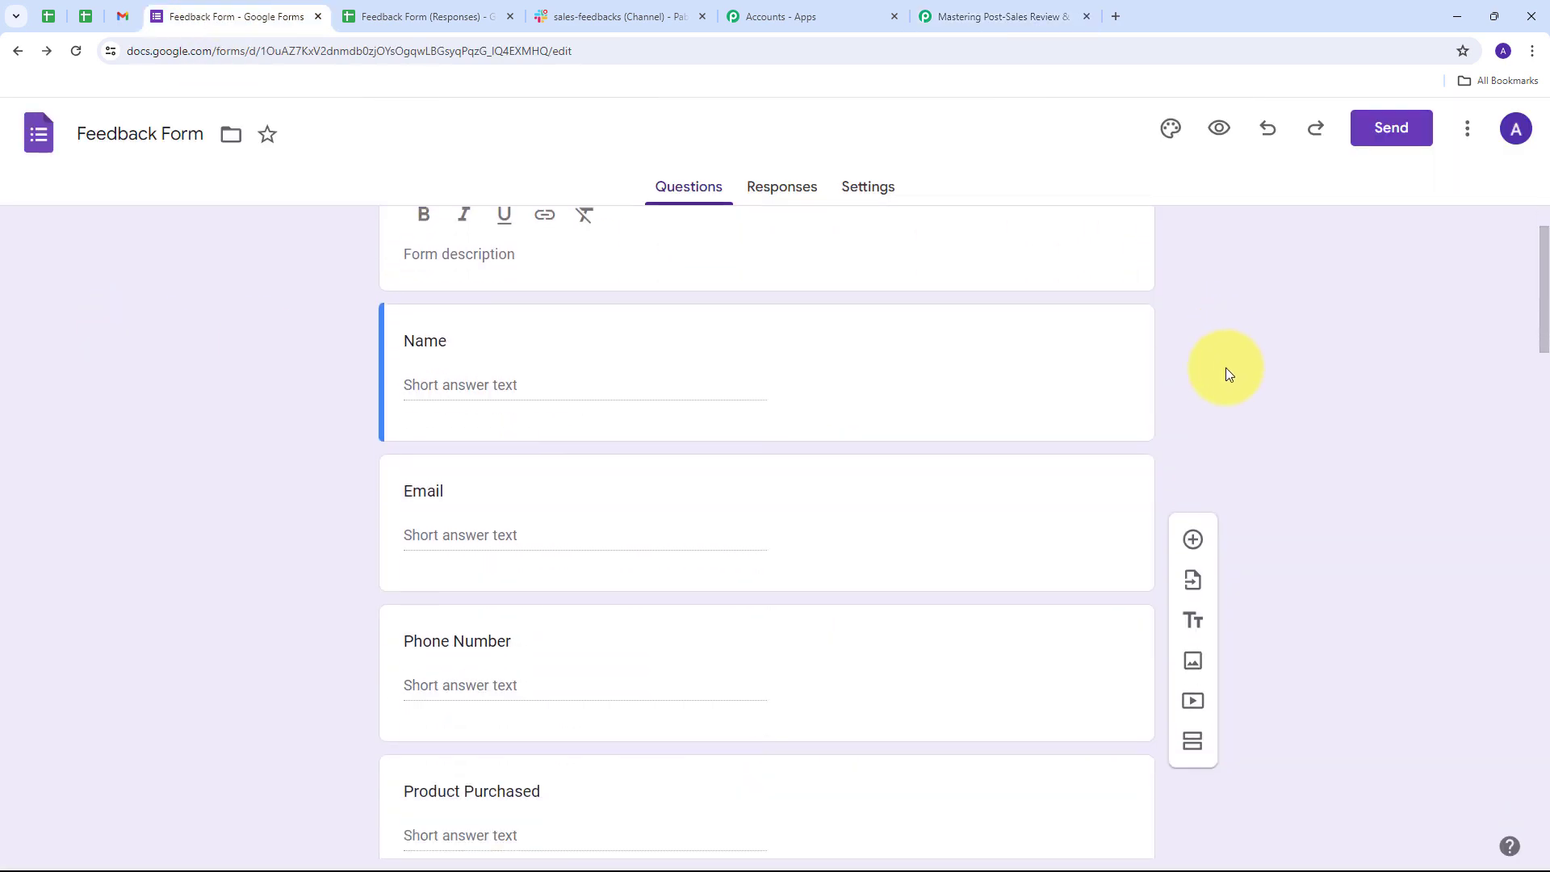
scroll(260, 371, down, 6)
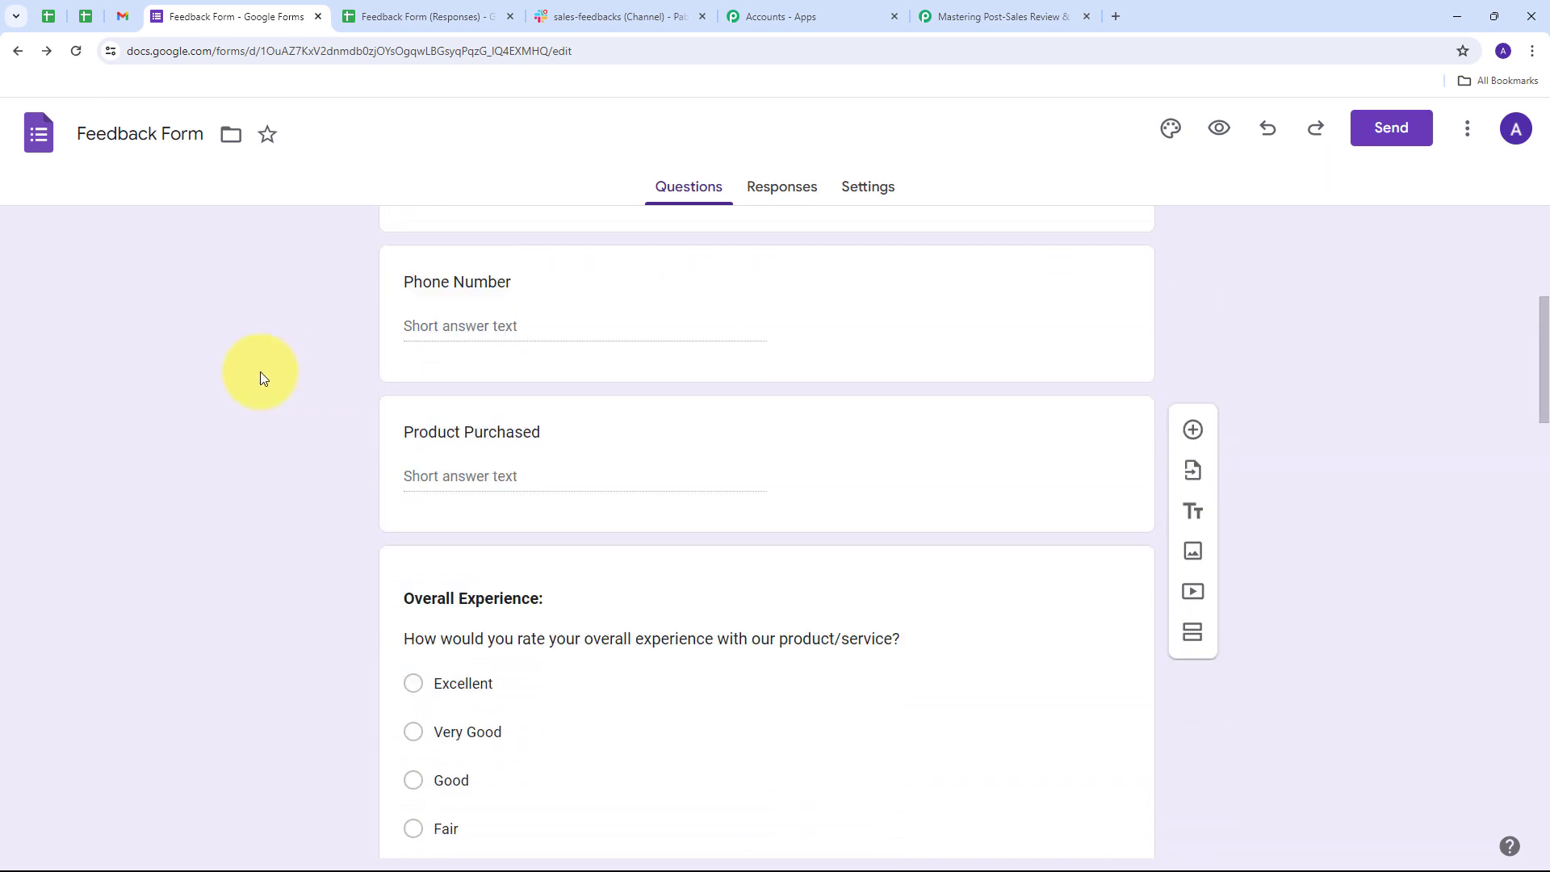
scroll(260, 371, up, 9)
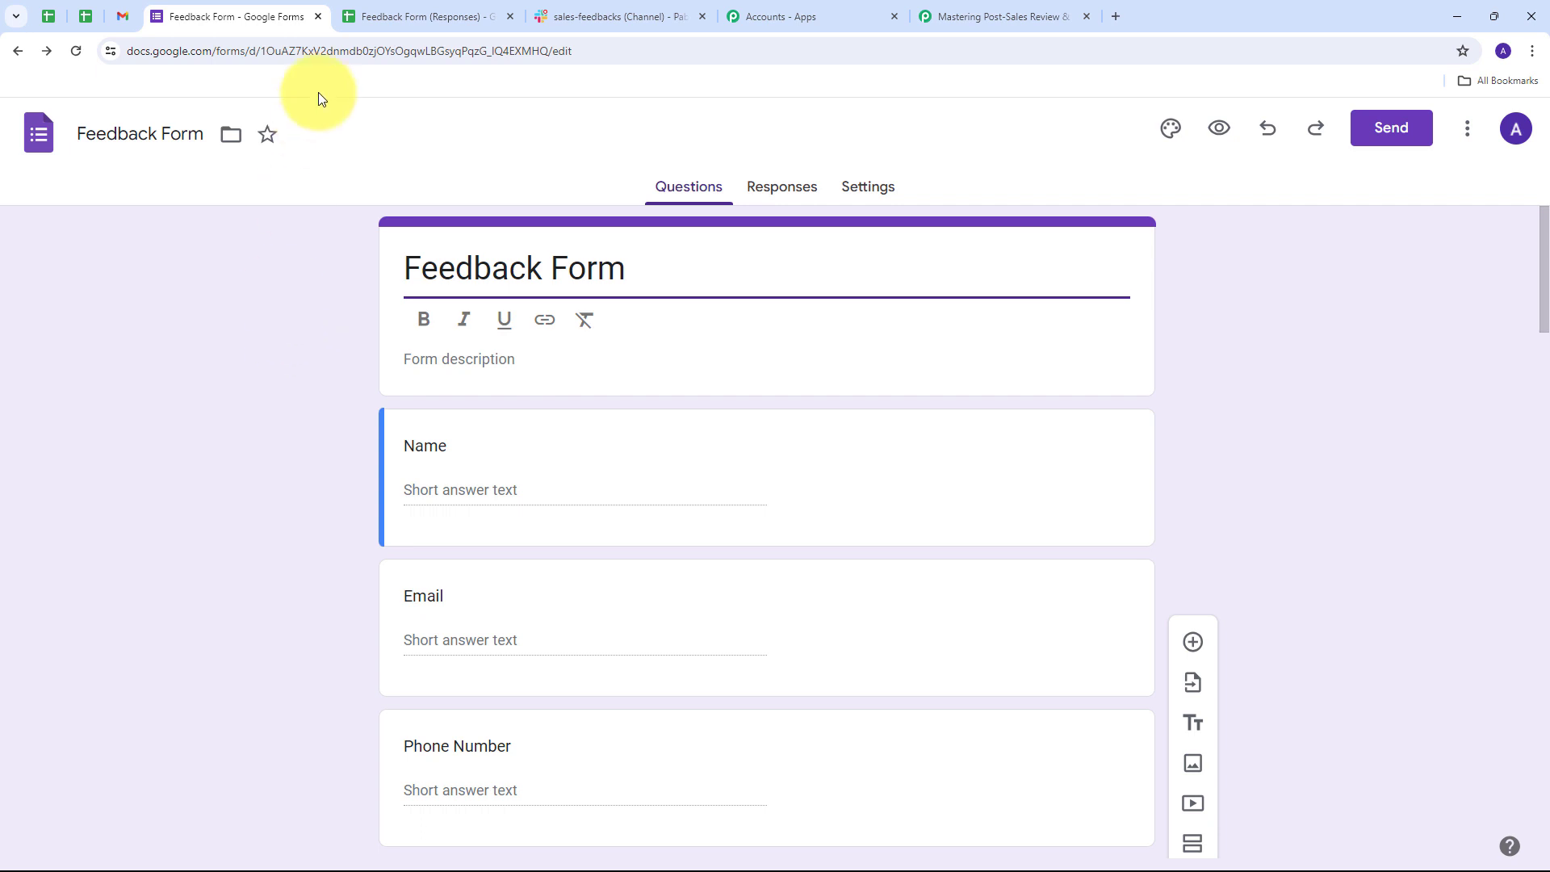
click(398, 18)
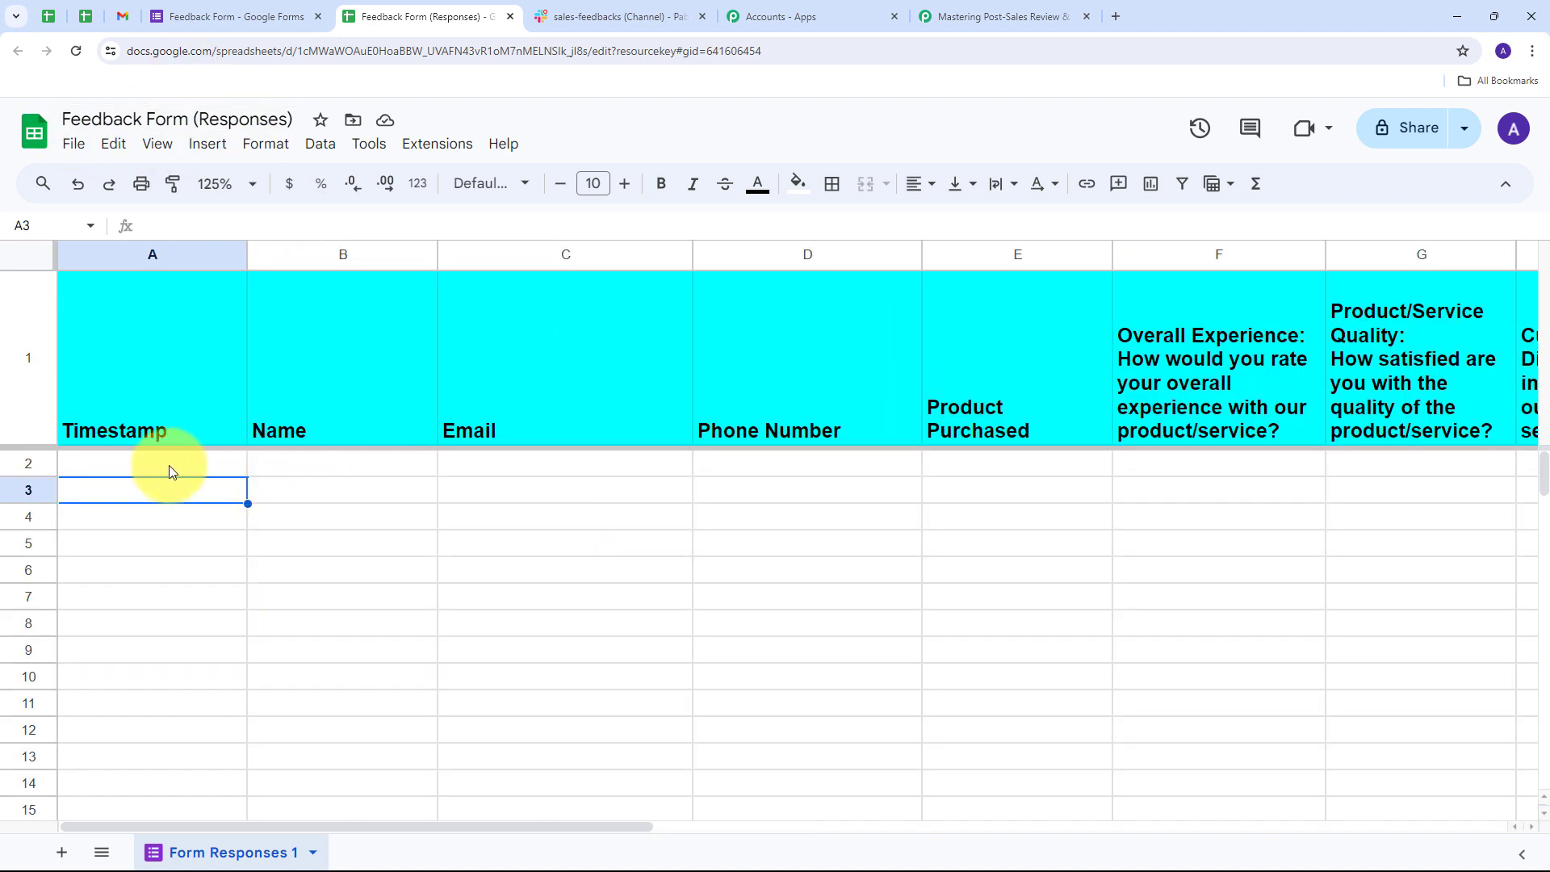
- Scan the response columns from Timestamp to Likelihood to Recommend, then bring up Extensions > Add-ons
click(169, 468)
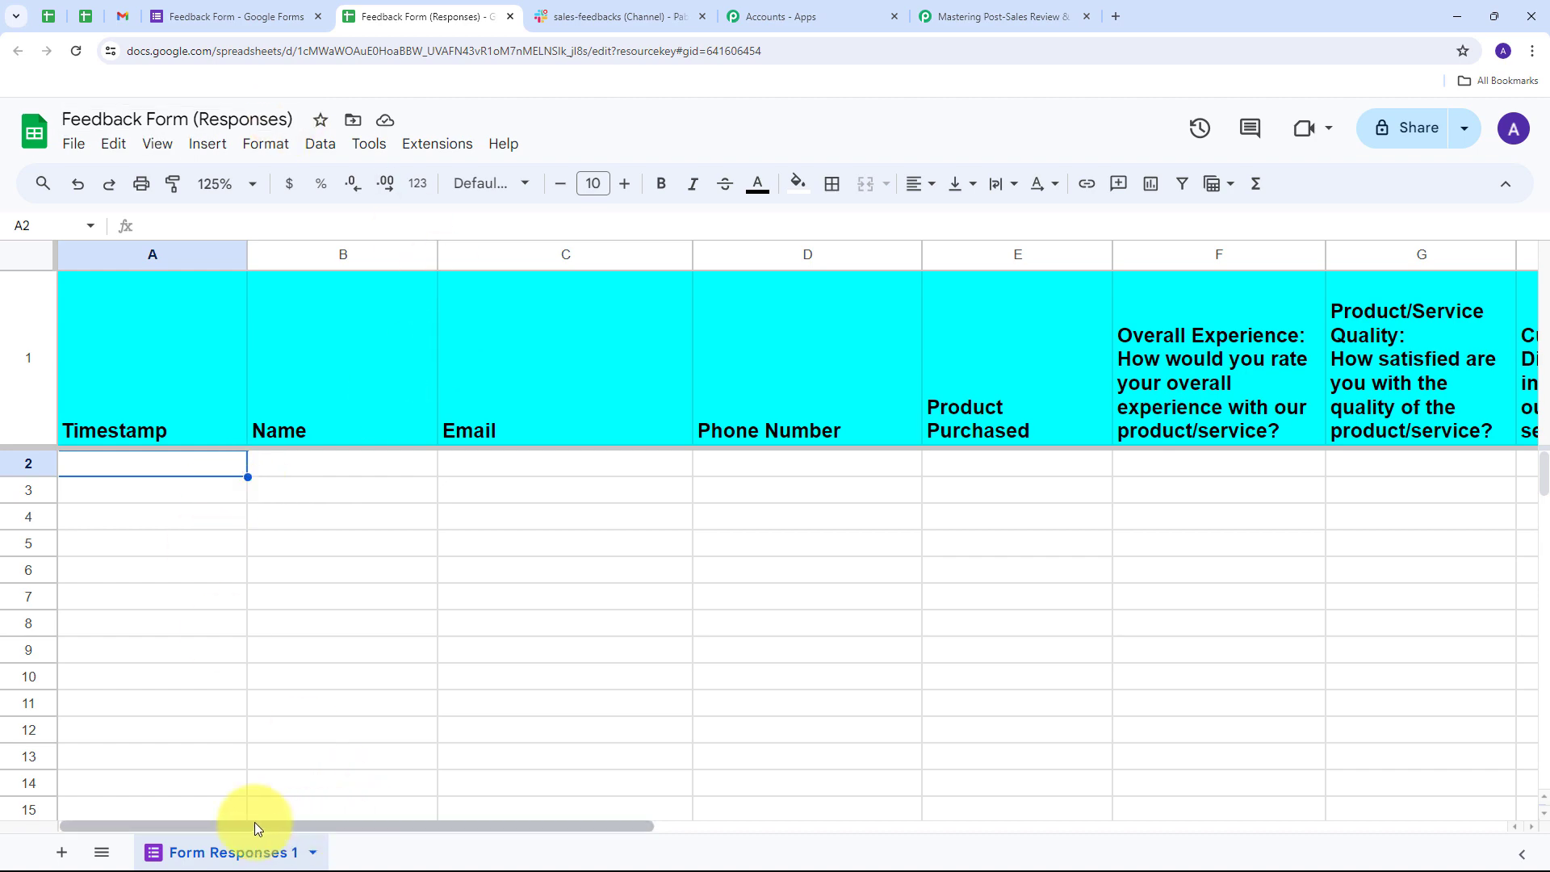
drag(258, 825, 718, 832)
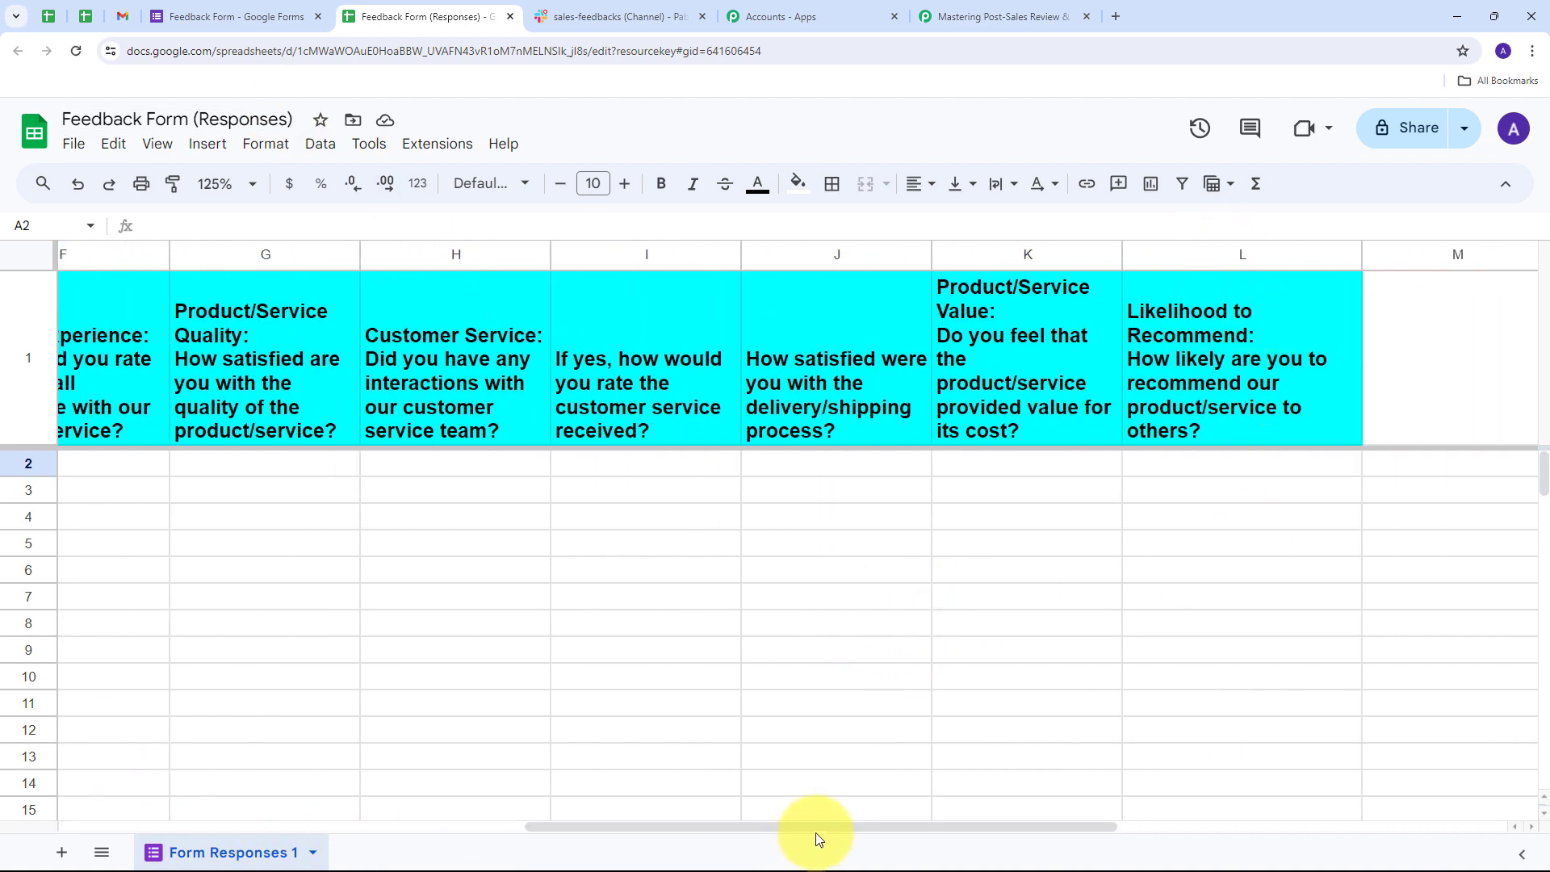
drag(816, 831, 382, 632)
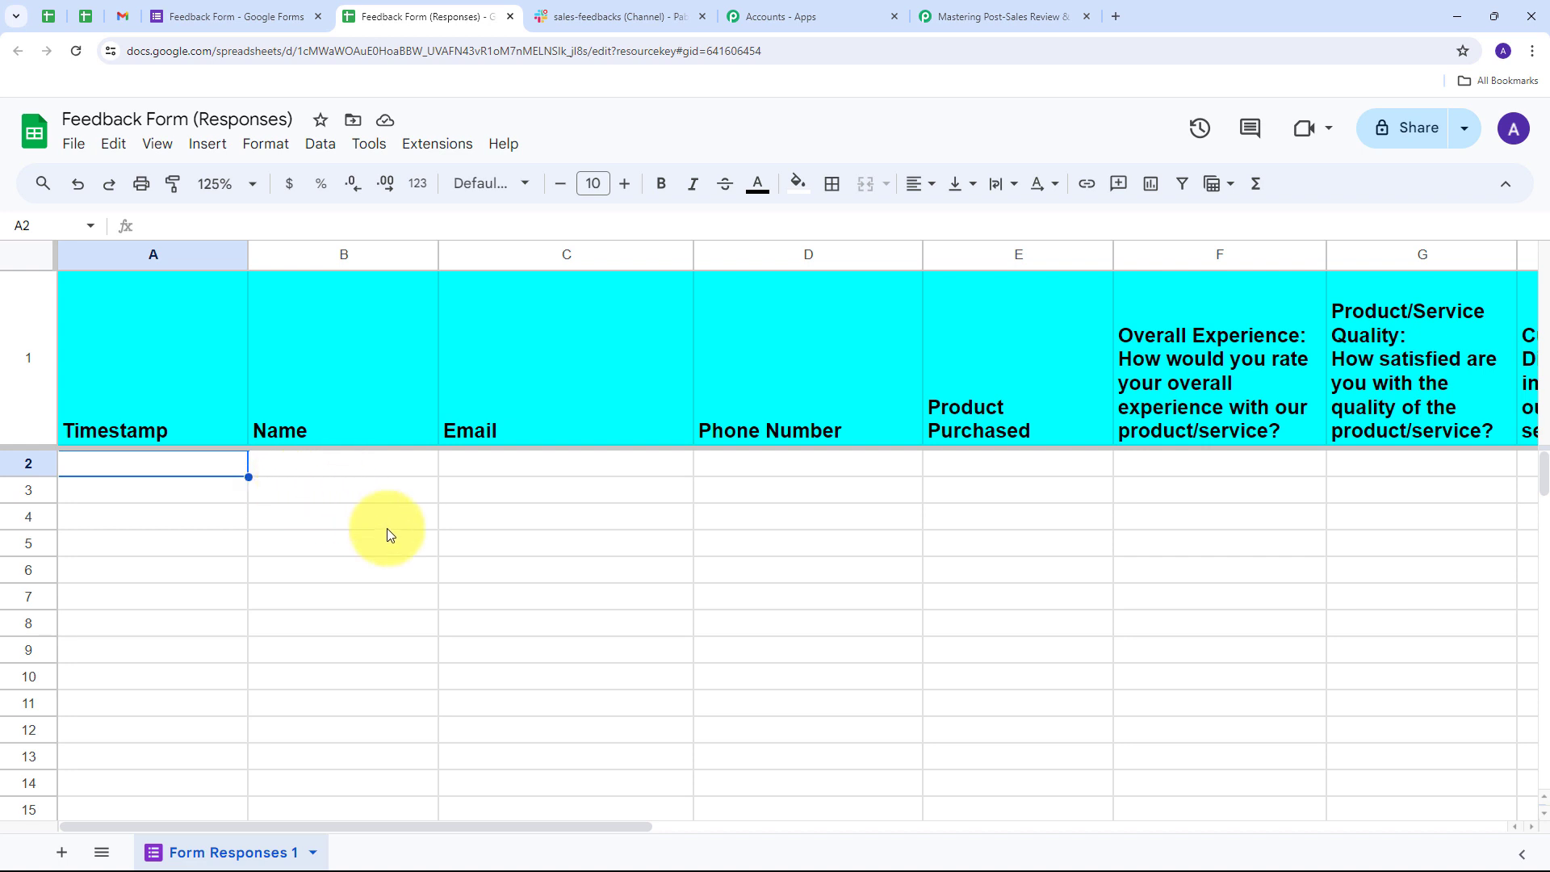
click(447, 150)
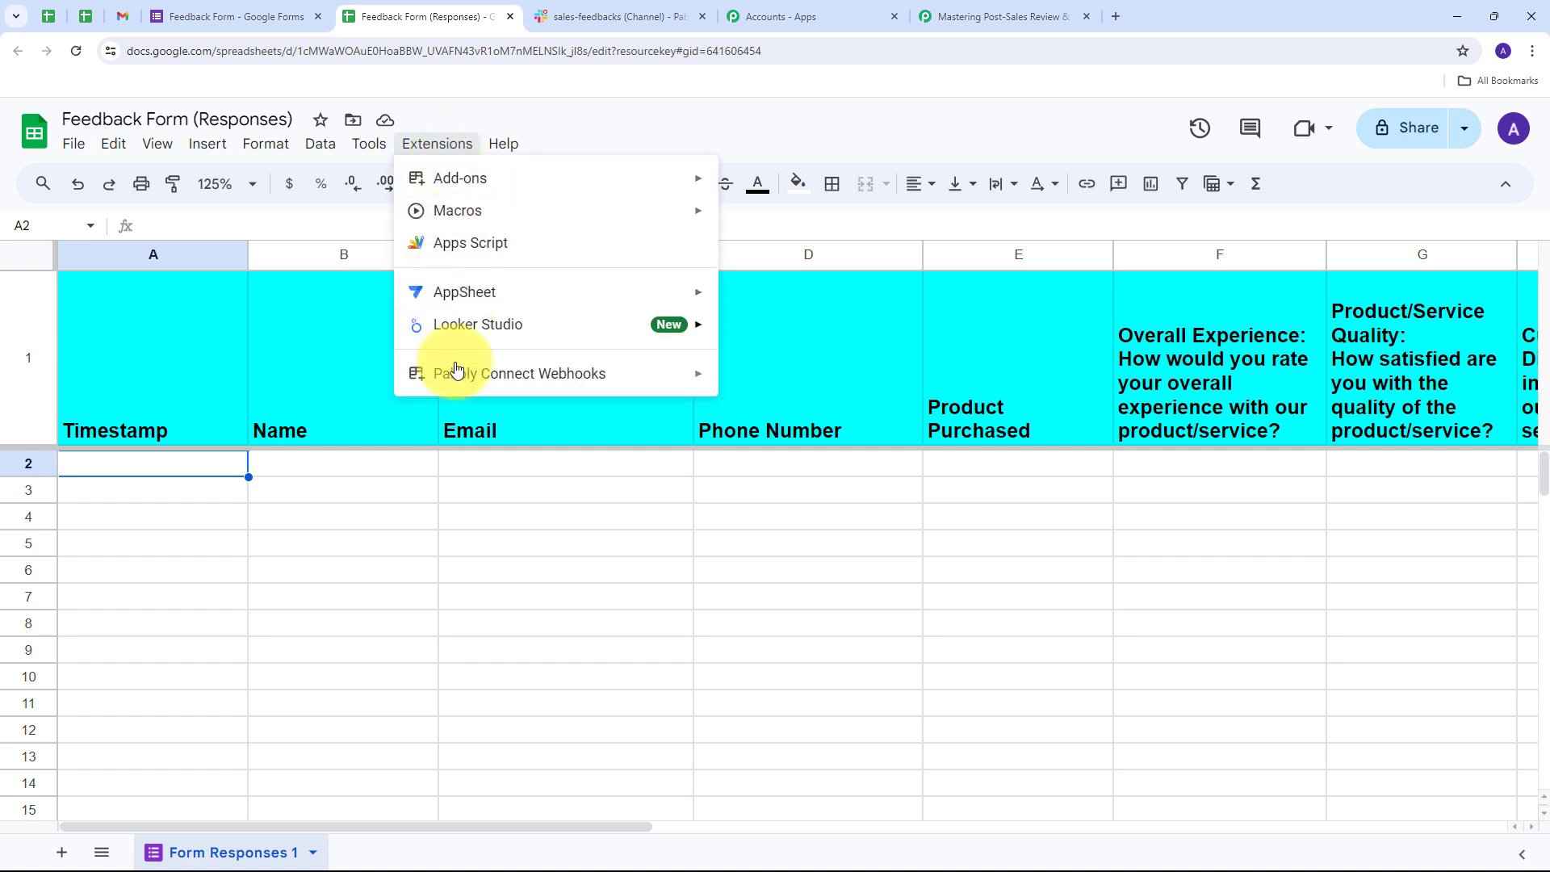
mouse_move(472, 379)
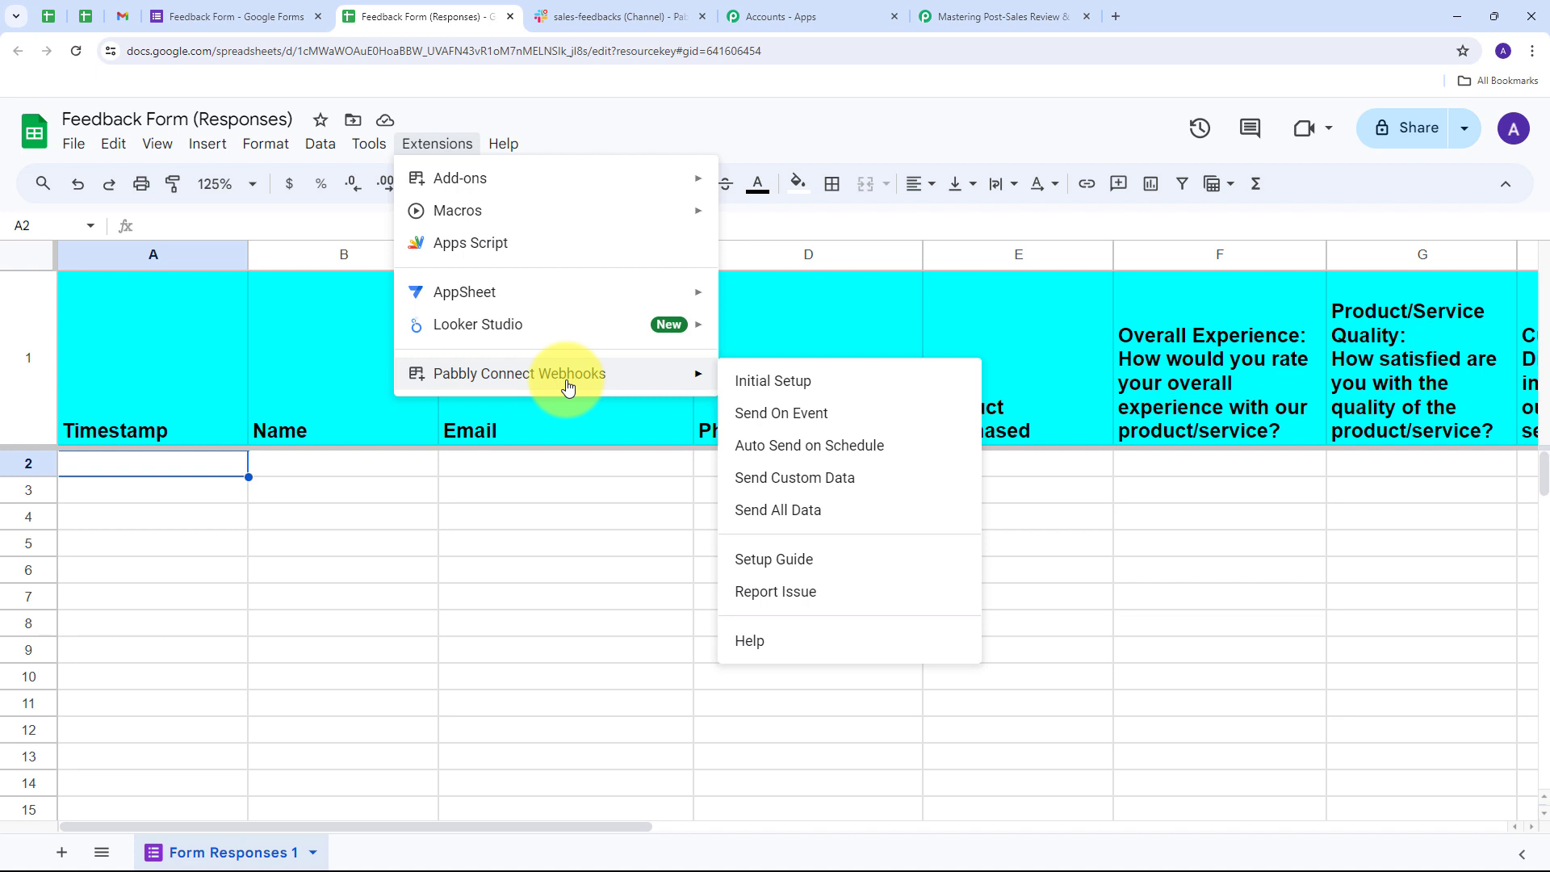
mouse_move(467, 177)
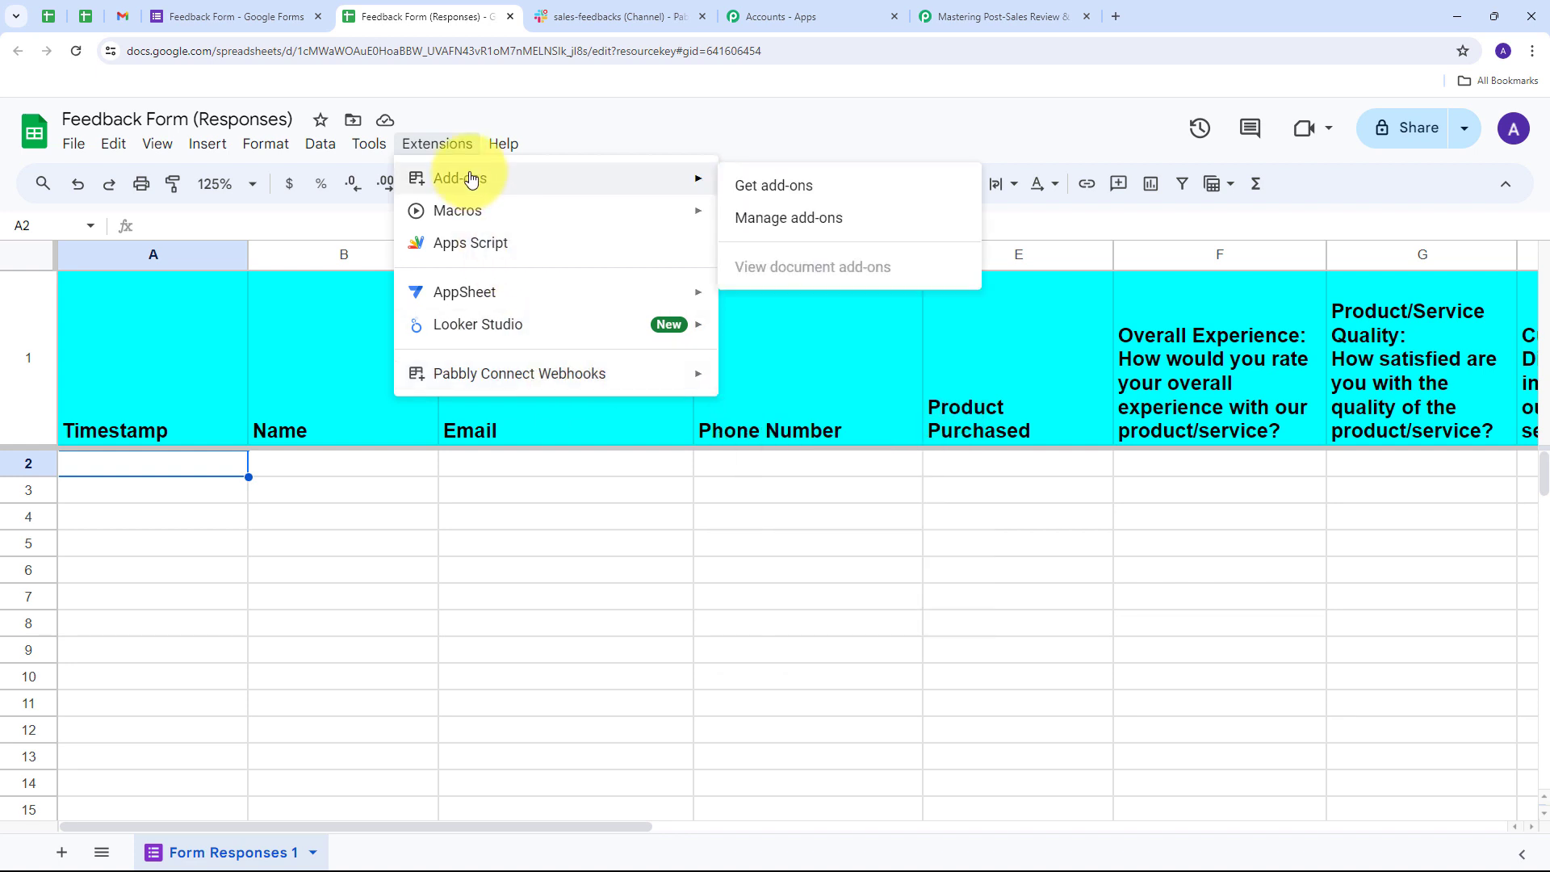
- Search the Workspace Marketplace for Pabbly Connect Webhooks, confirm it shows Installed, and close it
click(767, 191)
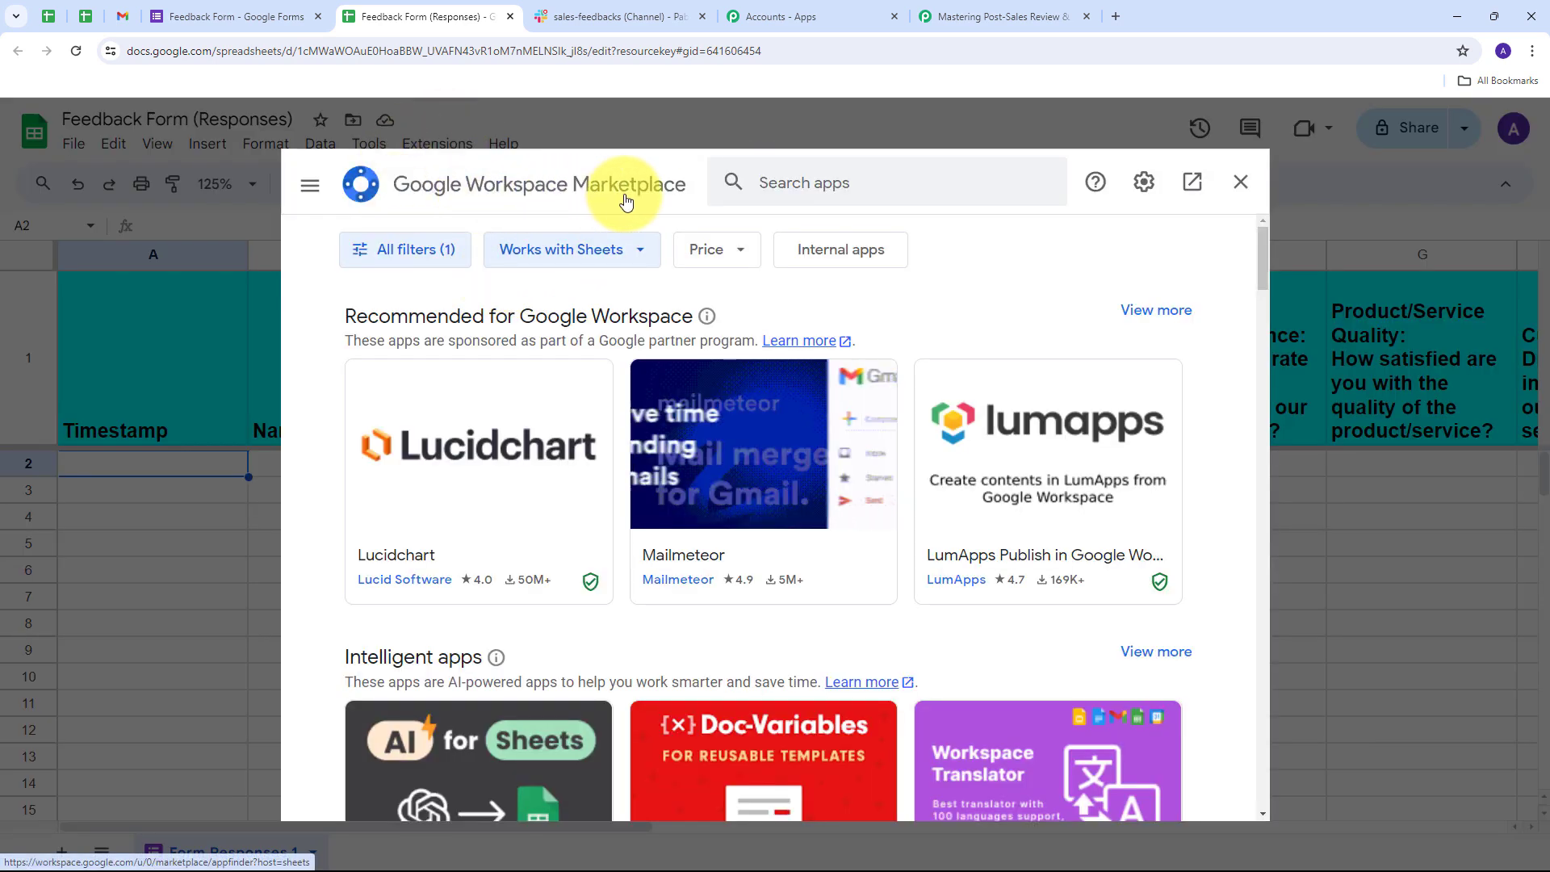
click(868, 192)
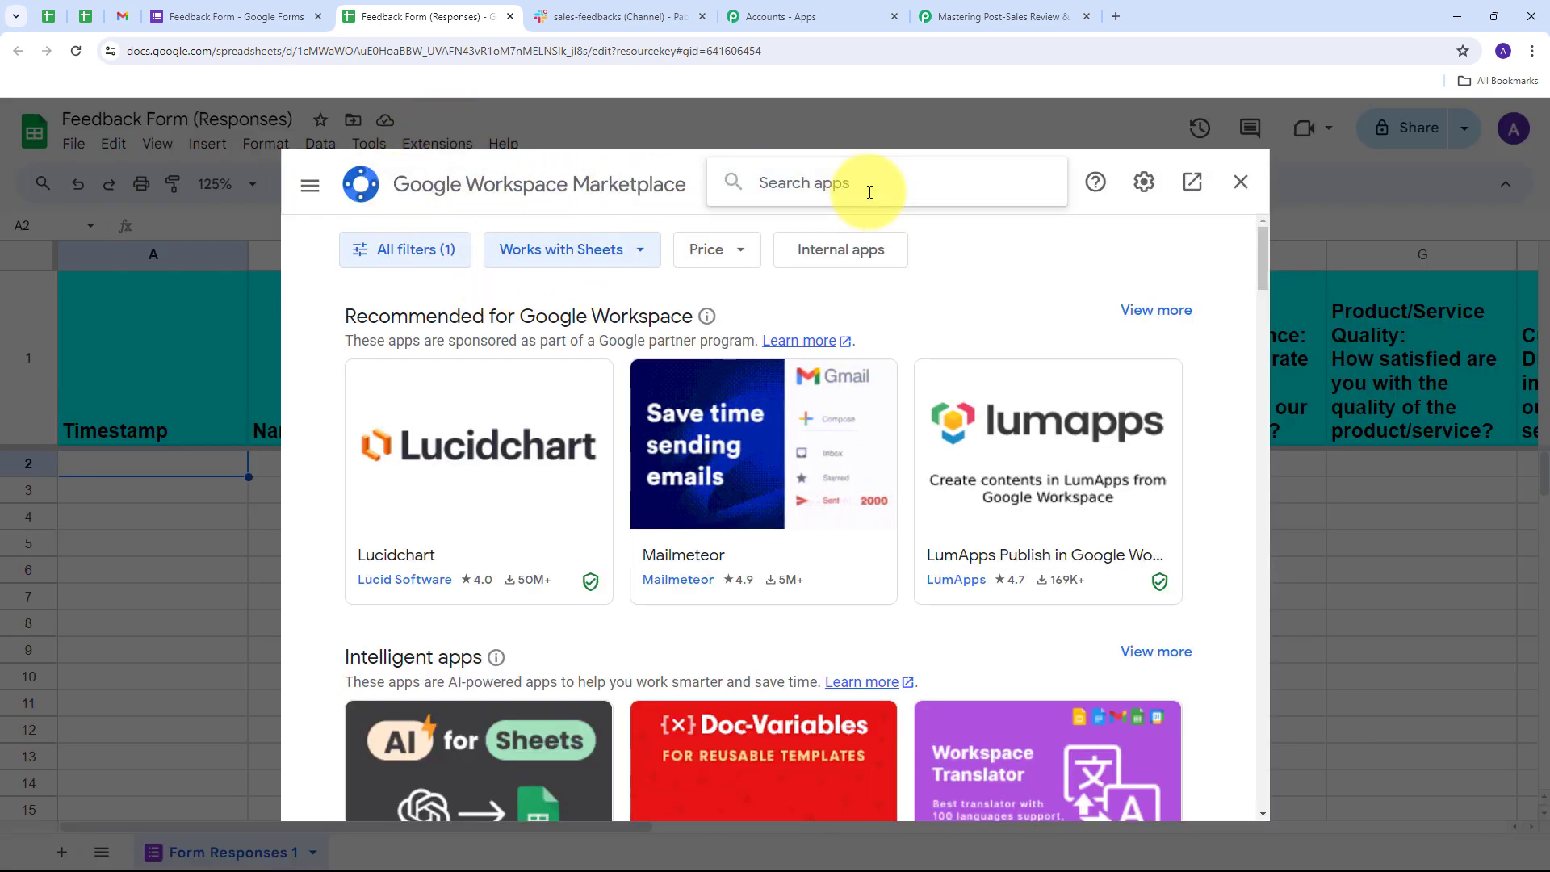
text(pabb)
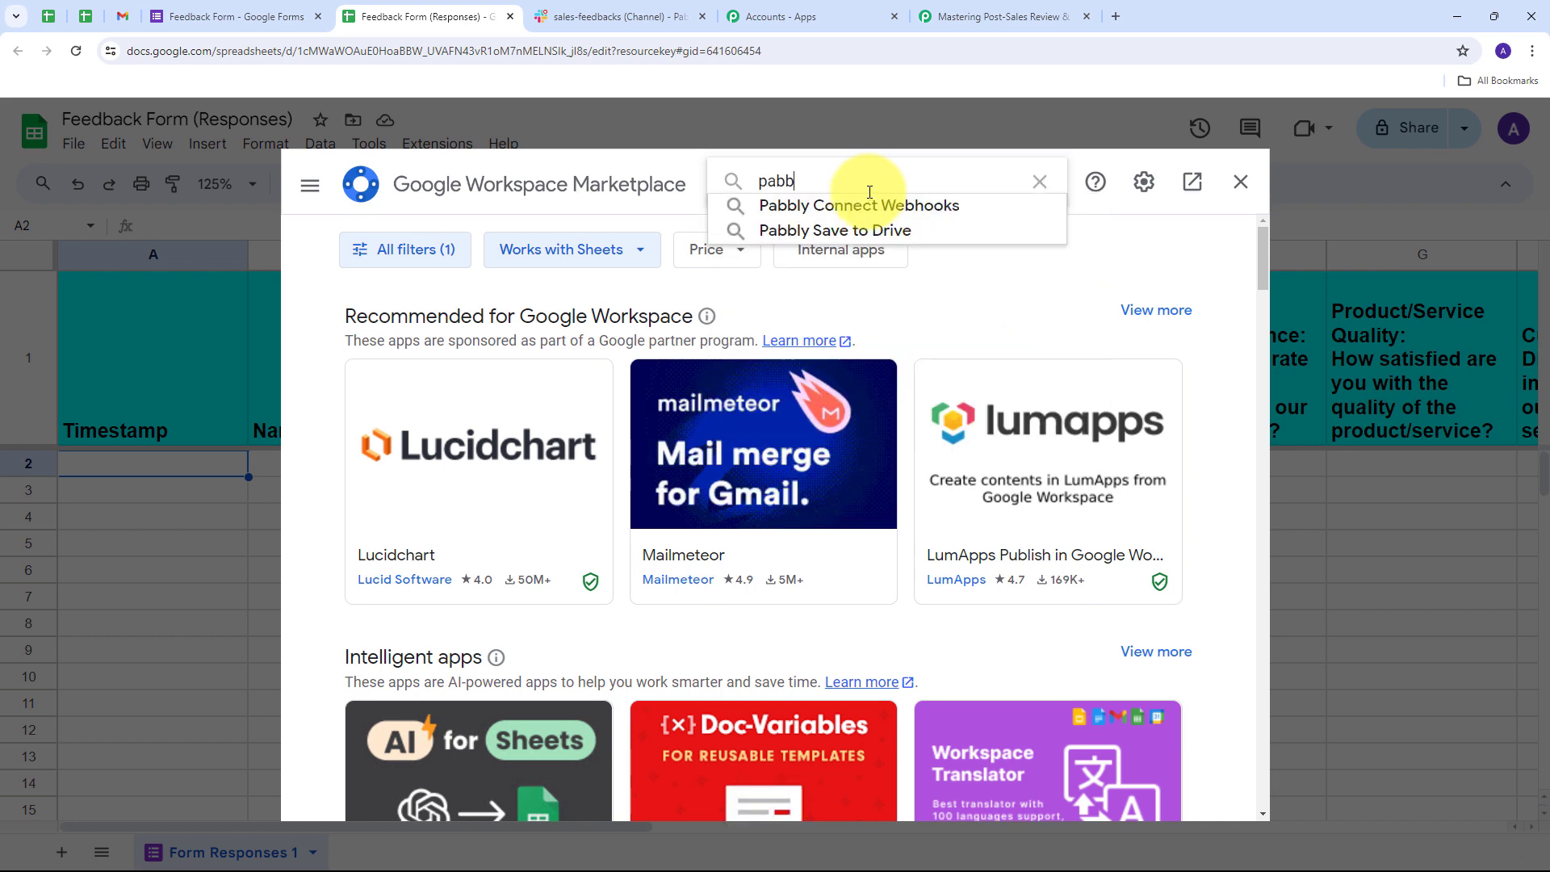
text(ly)
click(868, 205)
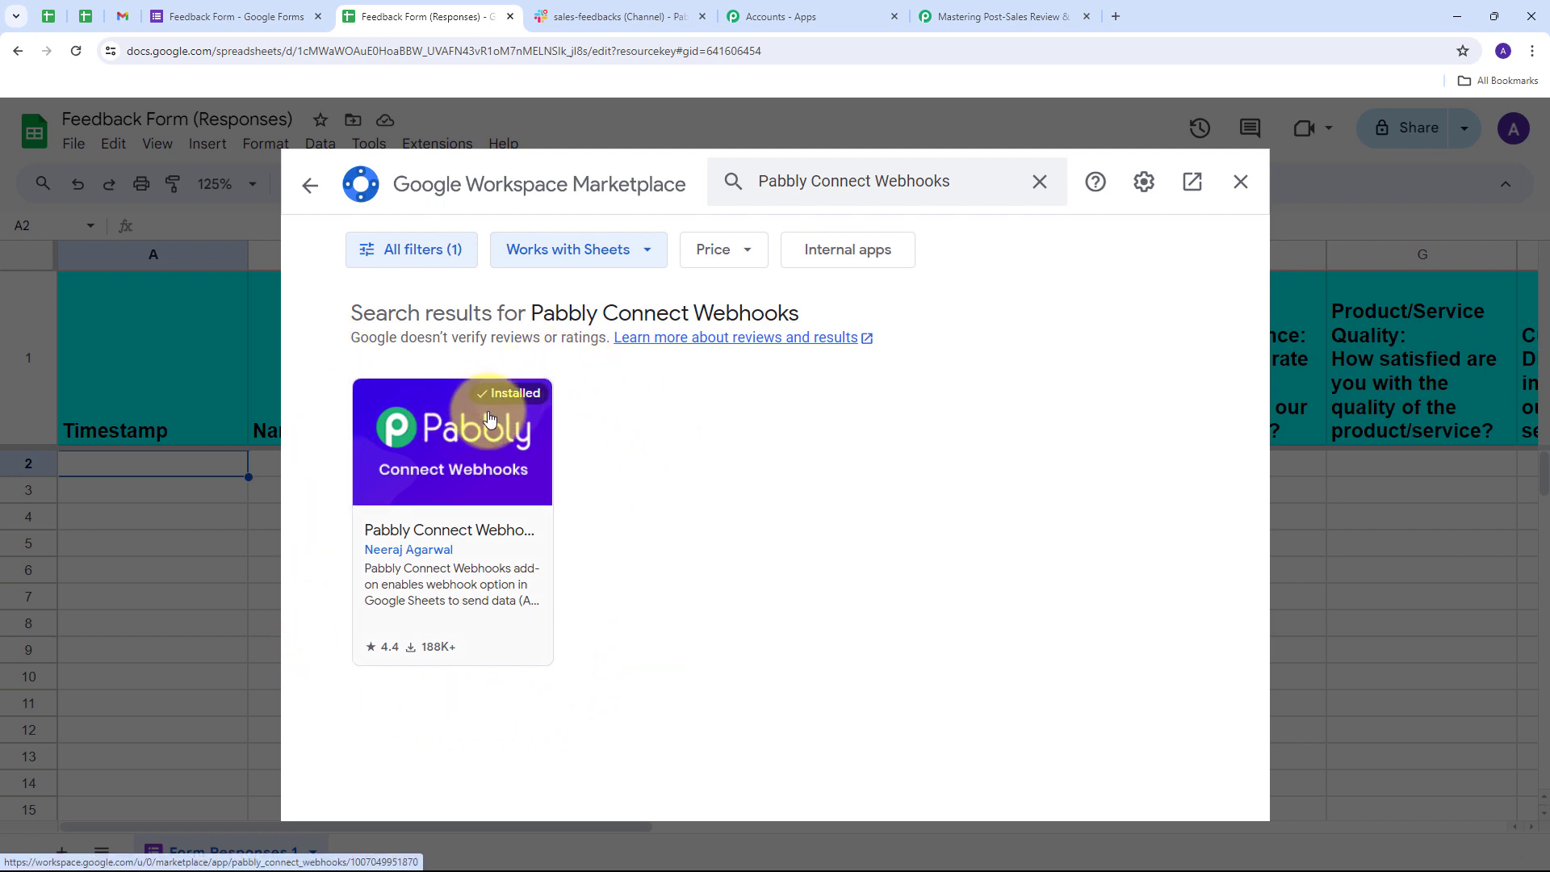
click(1240, 181)
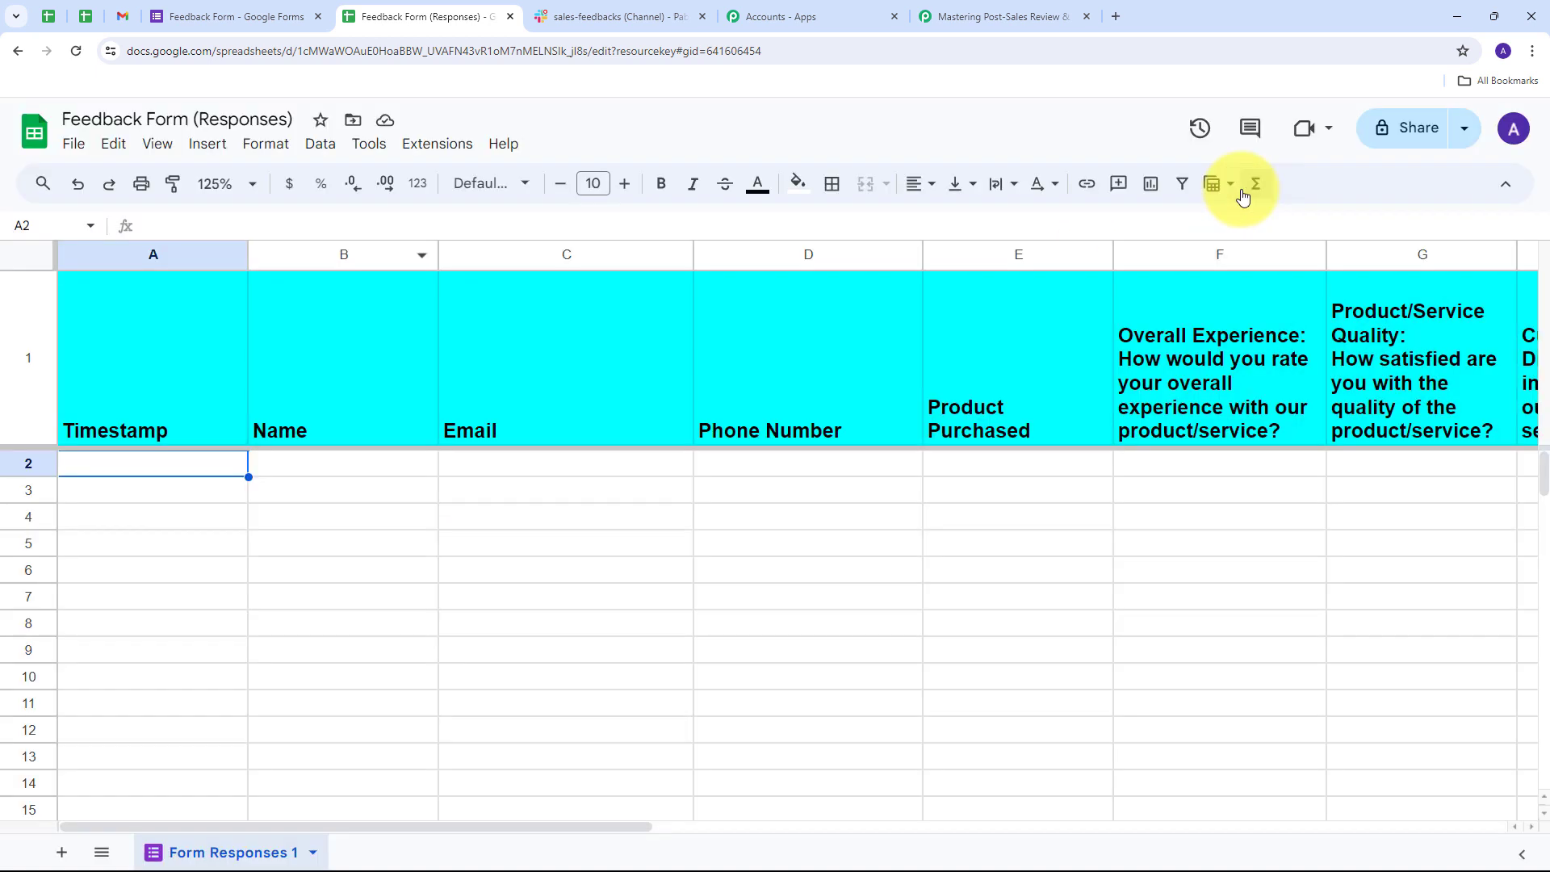
- Run Pabbly Connect Webhooks Initial Setup with the pasted webhook URL and trigger column L
click(439, 144)
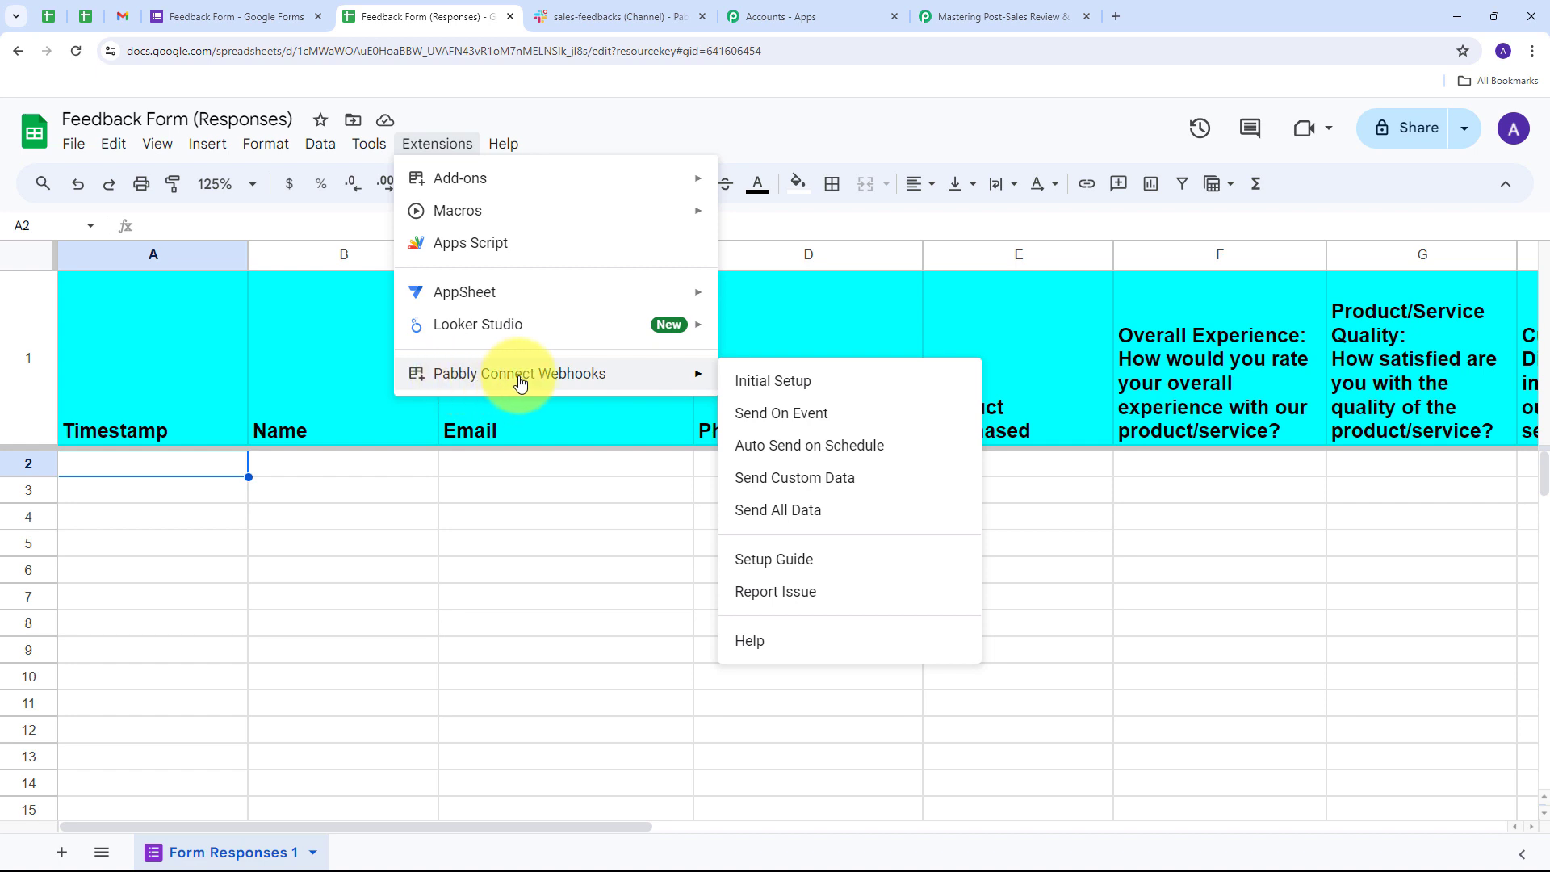
click(776, 381)
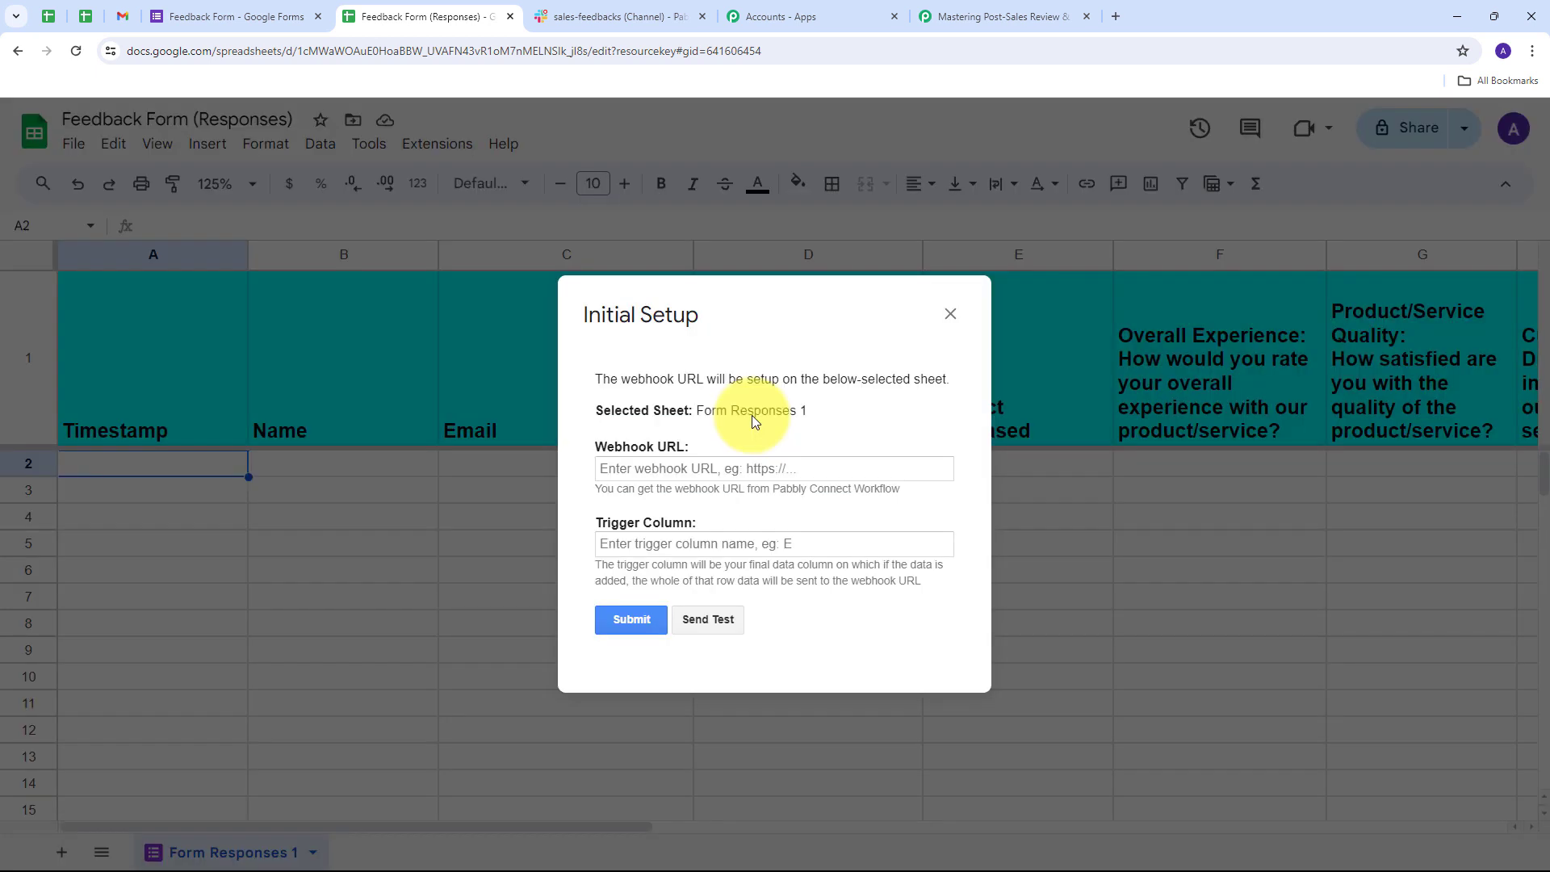
click(630, 467)
key(ctrl+v)
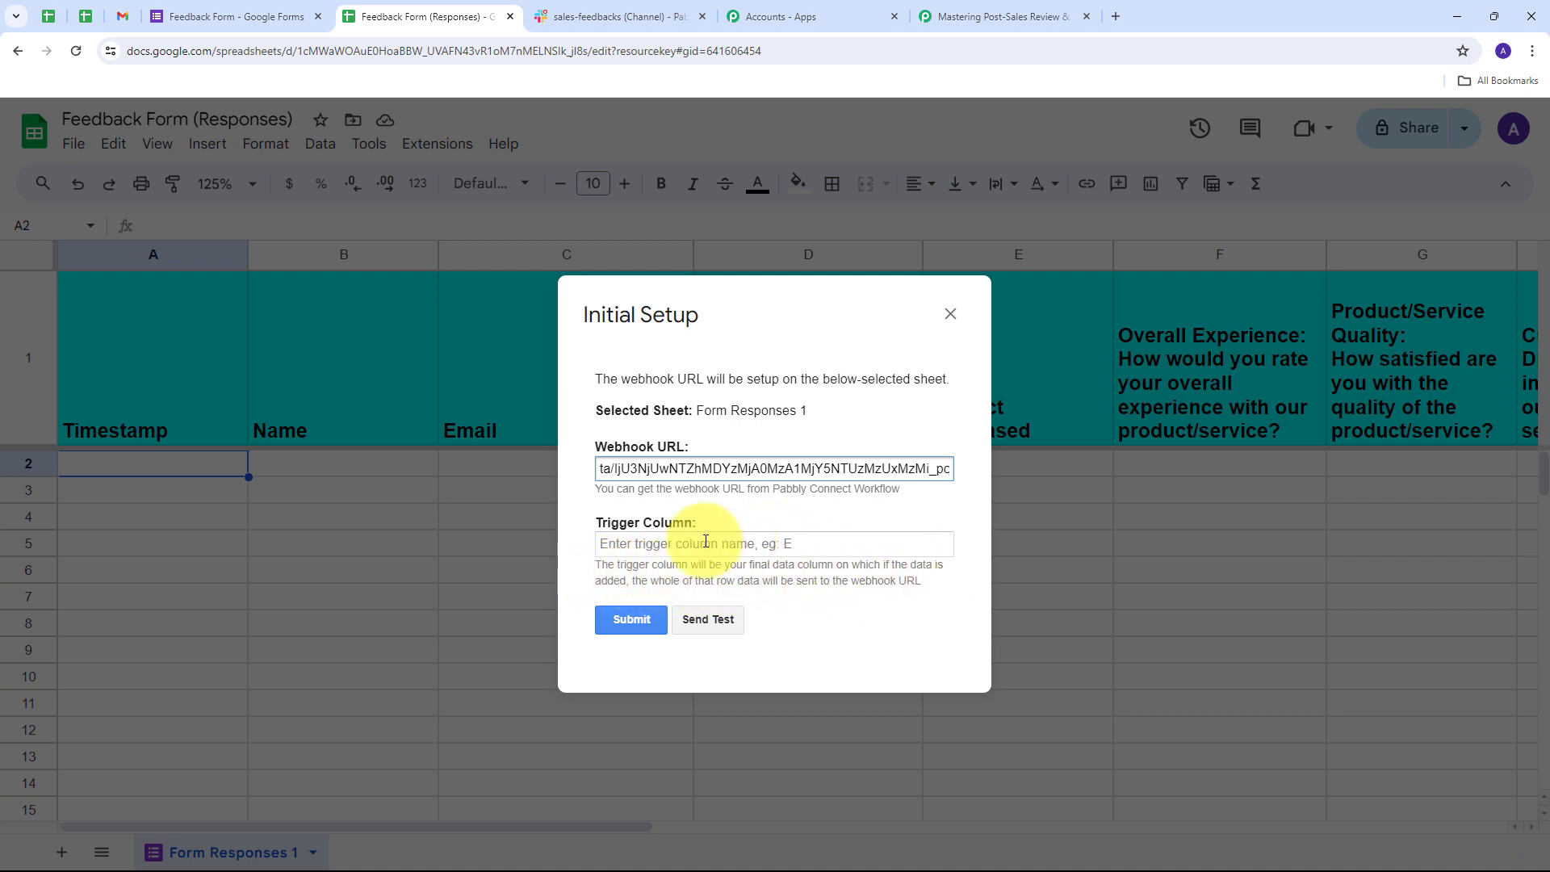
click(676, 543)
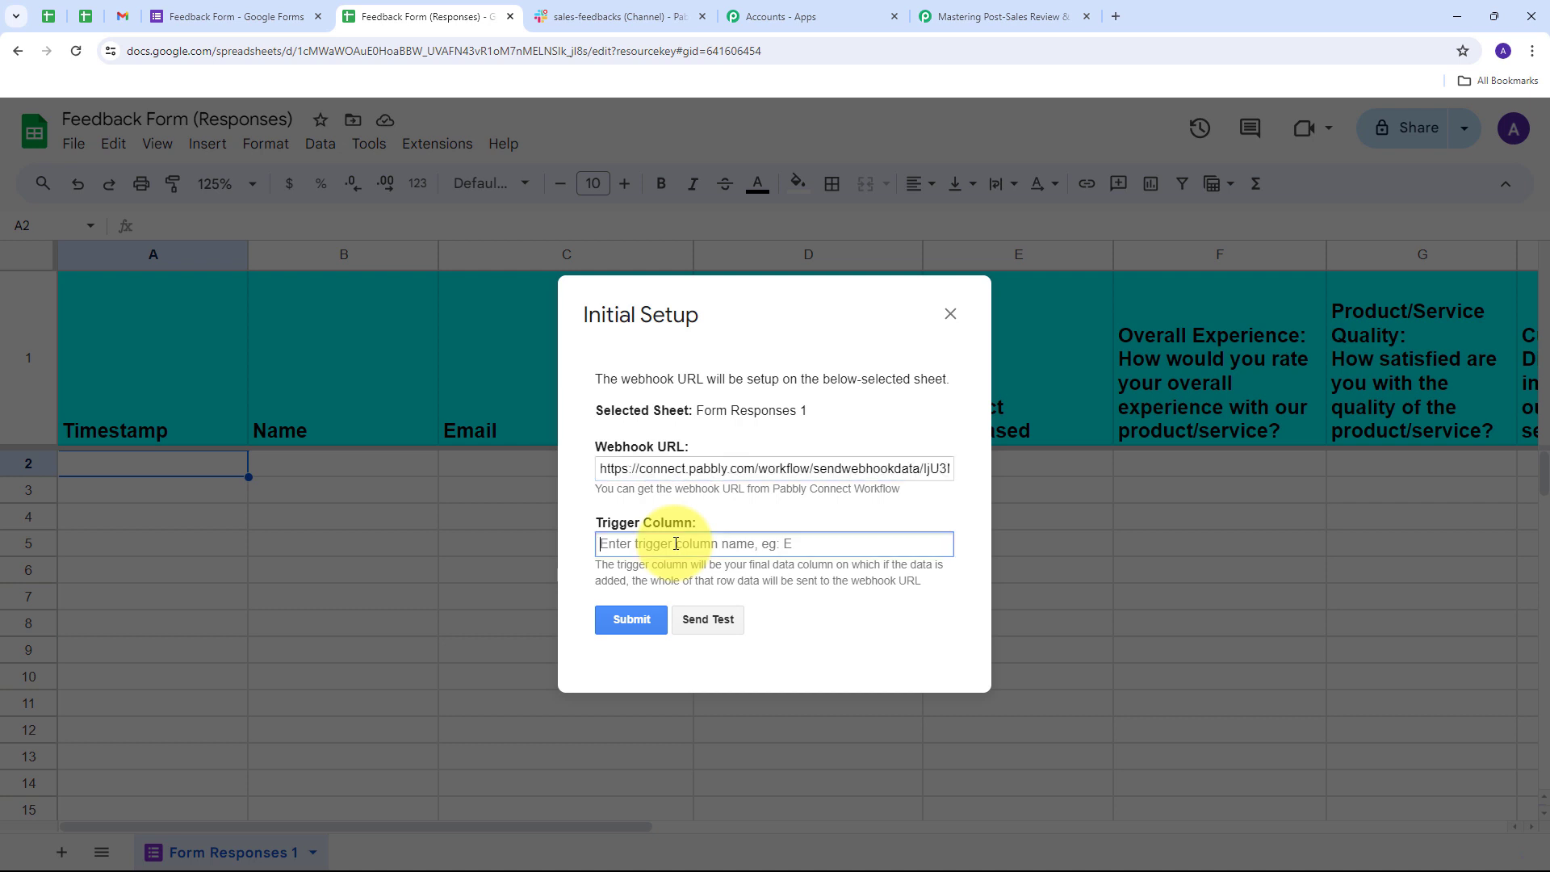
text(L)
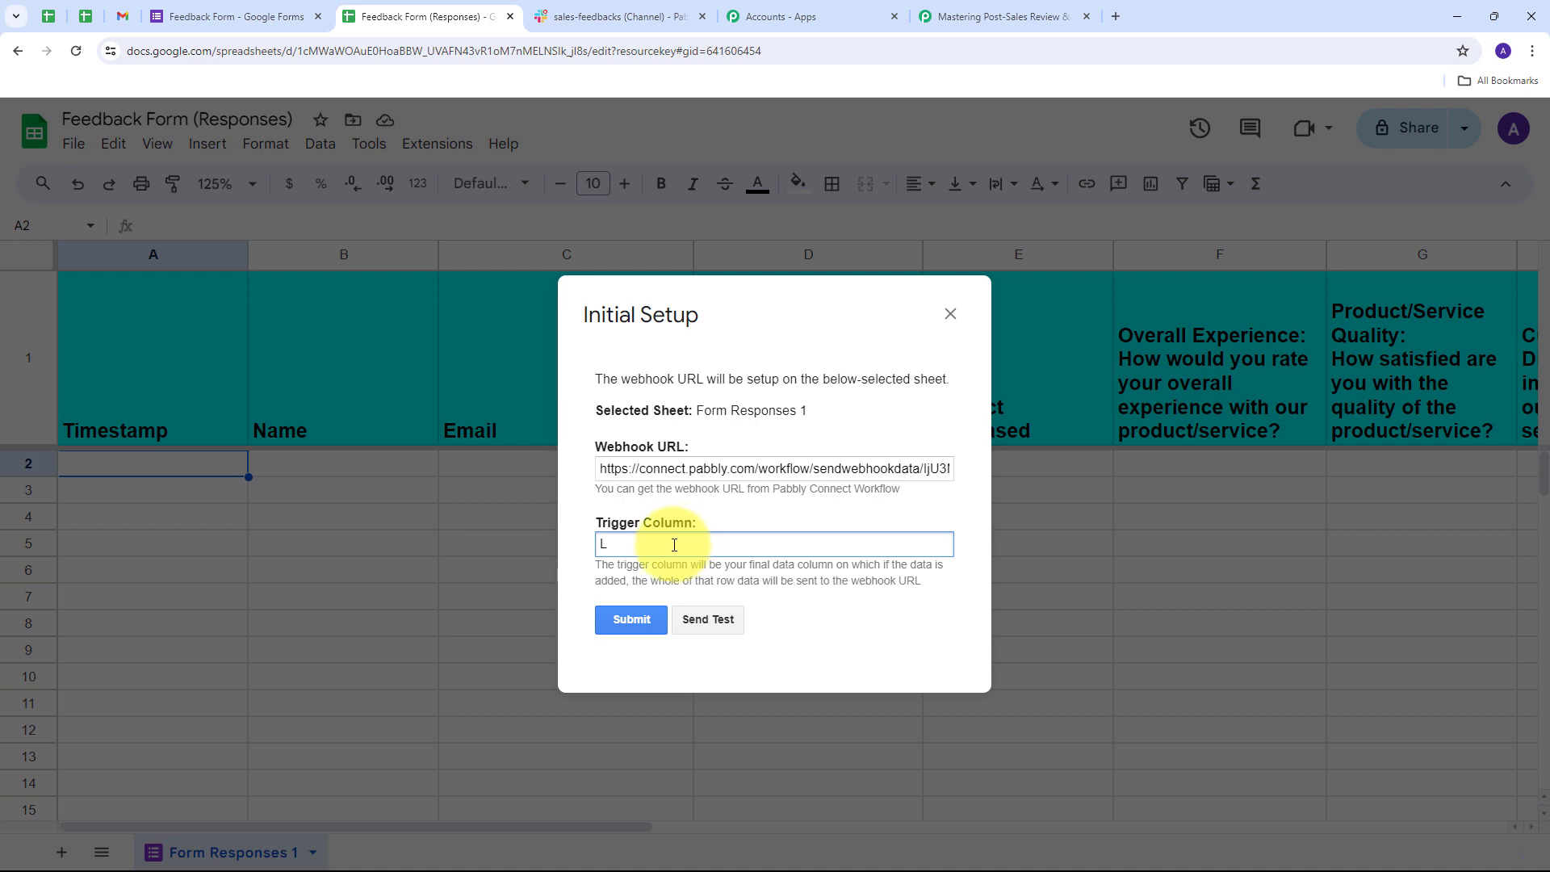
click(631, 618)
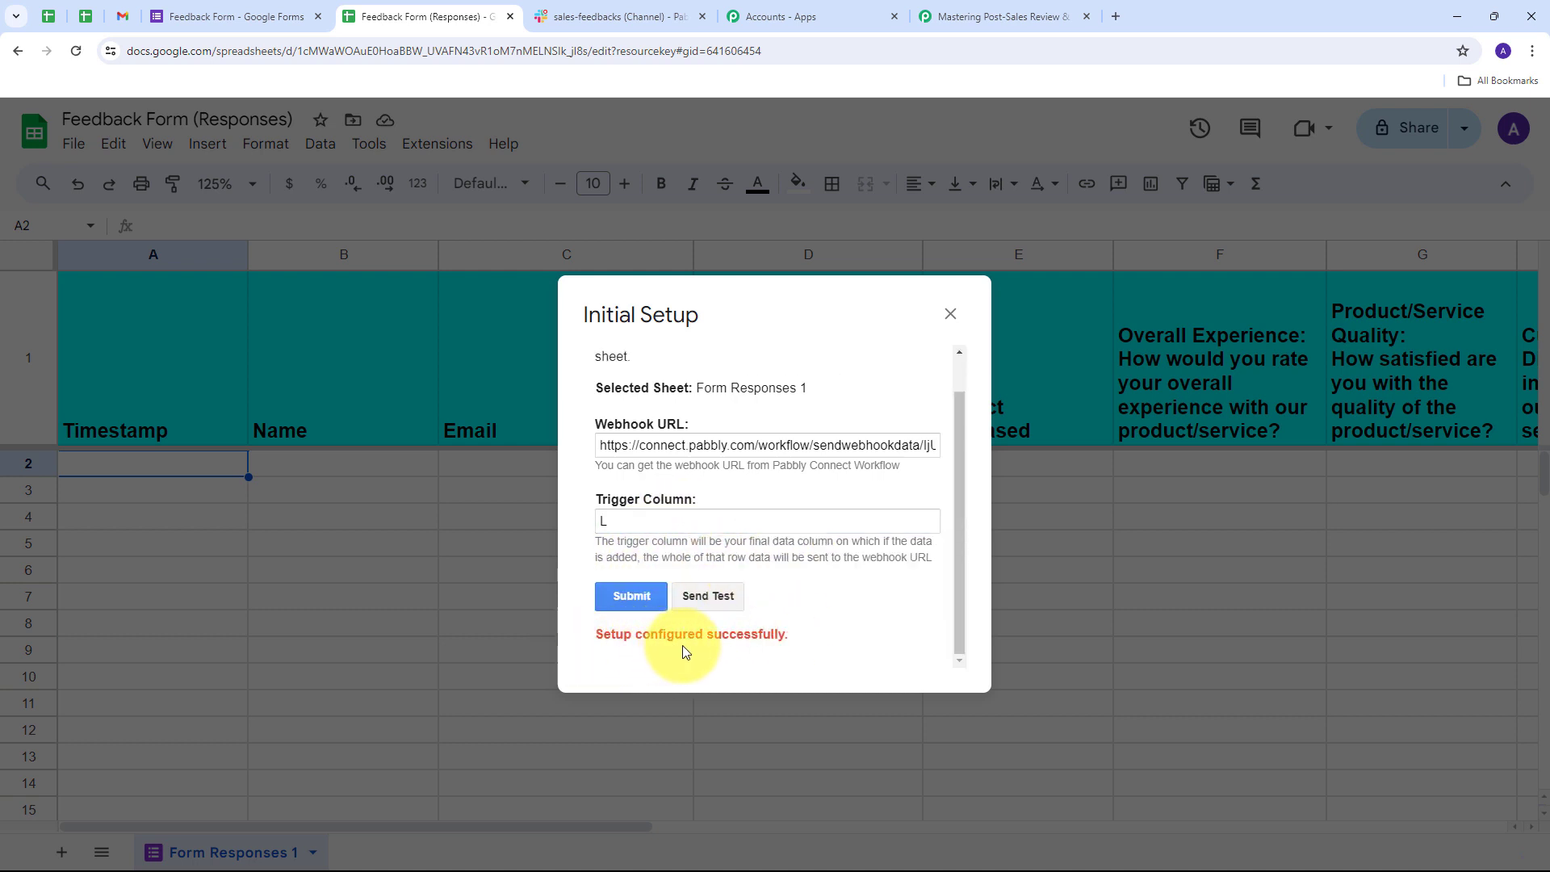
click(948, 315)
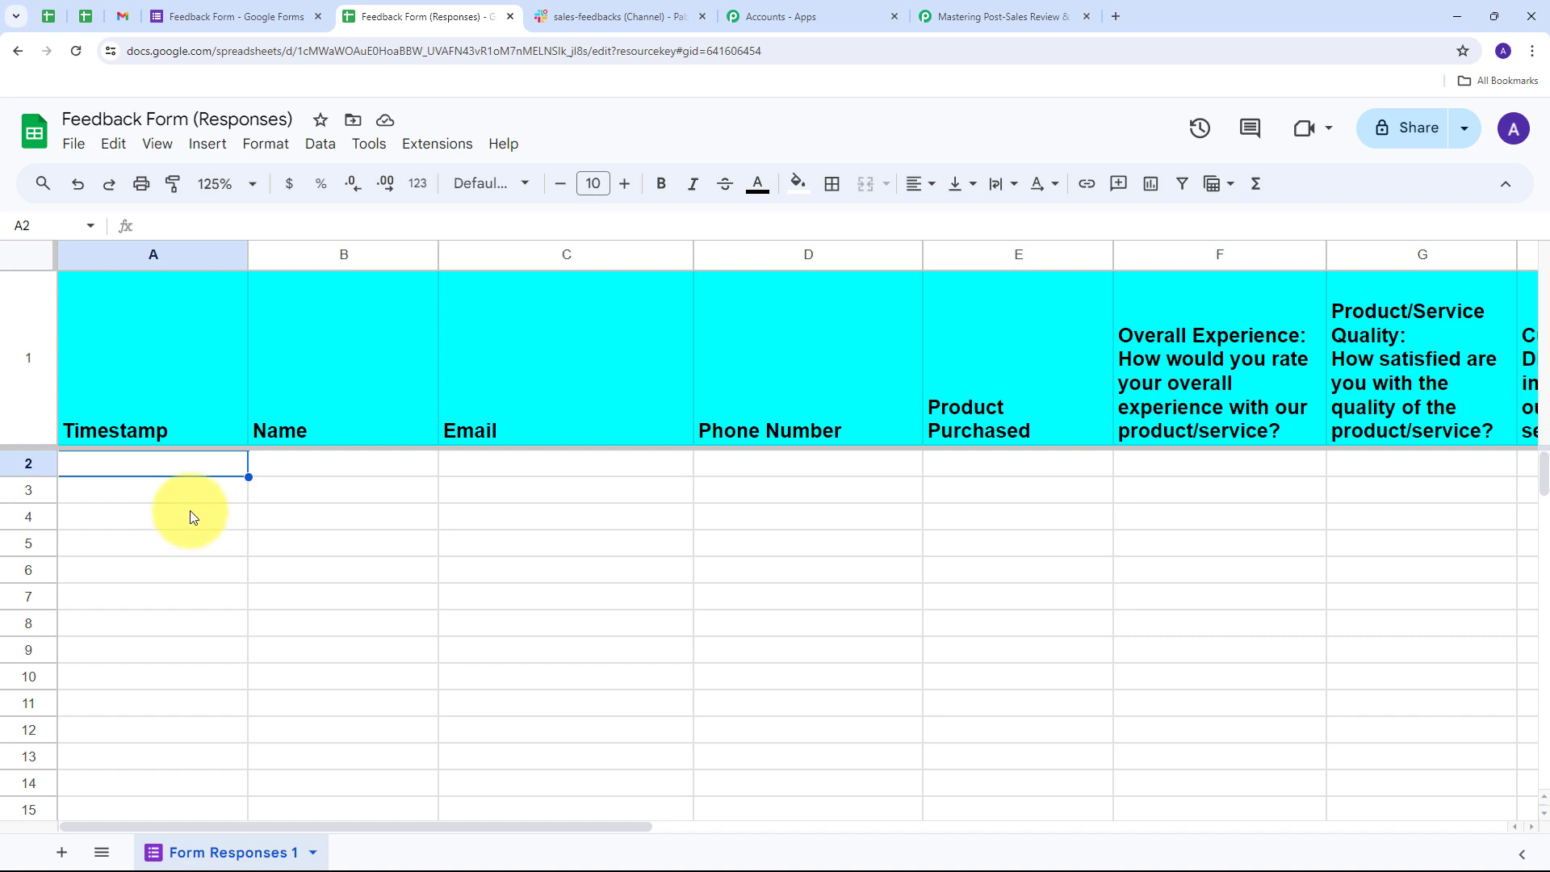
- Set the Pabbly Connect Webhooks add-on to Send On Event, then return to the Pabbly workflow
click(436, 147)
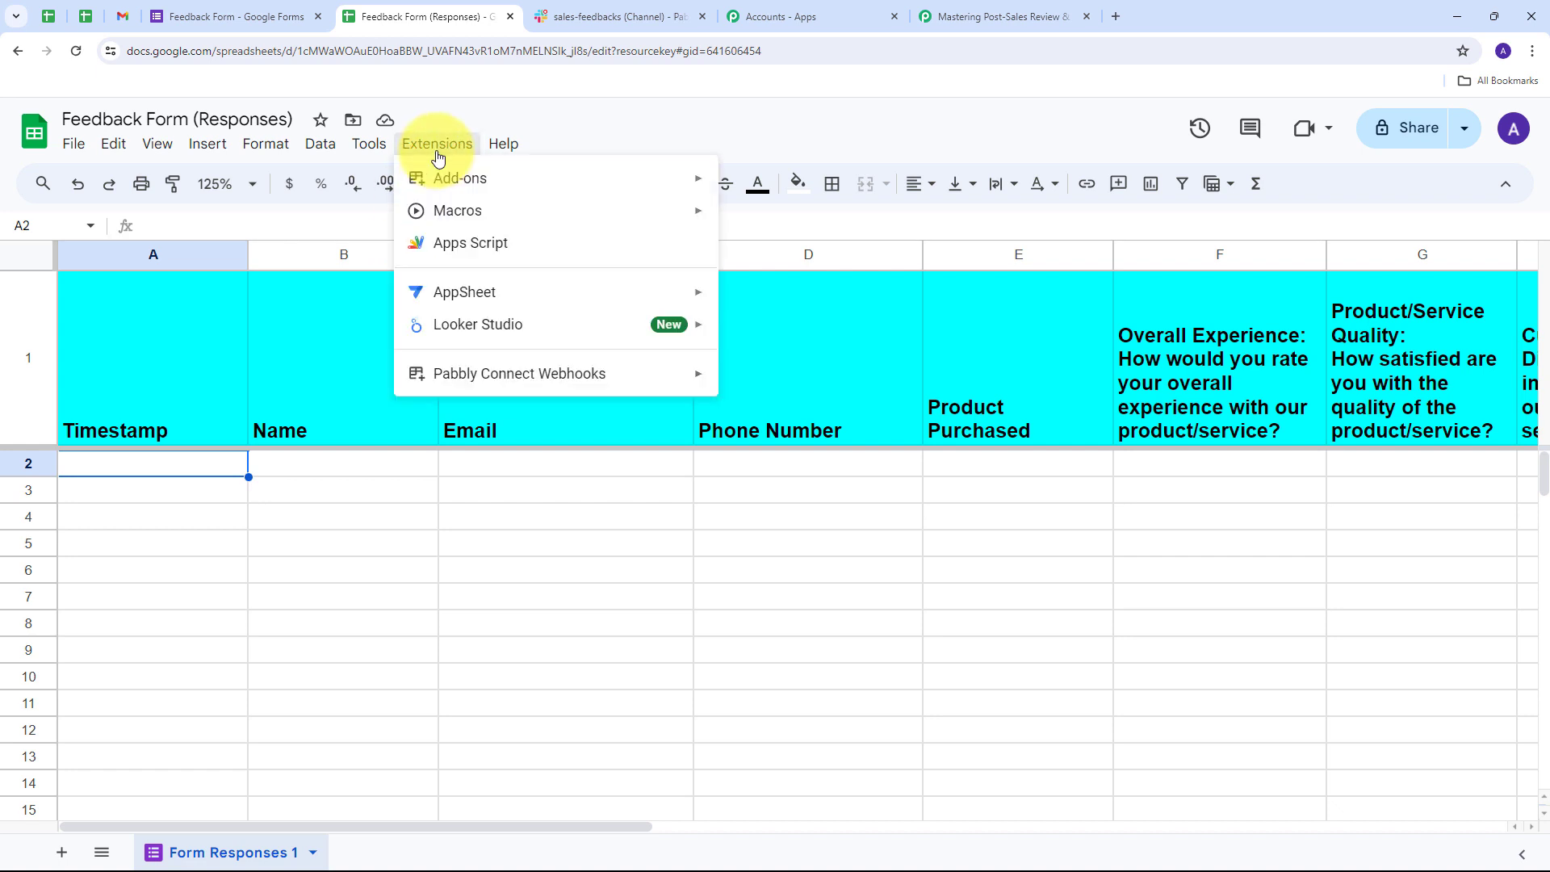
mouse_move(468, 373)
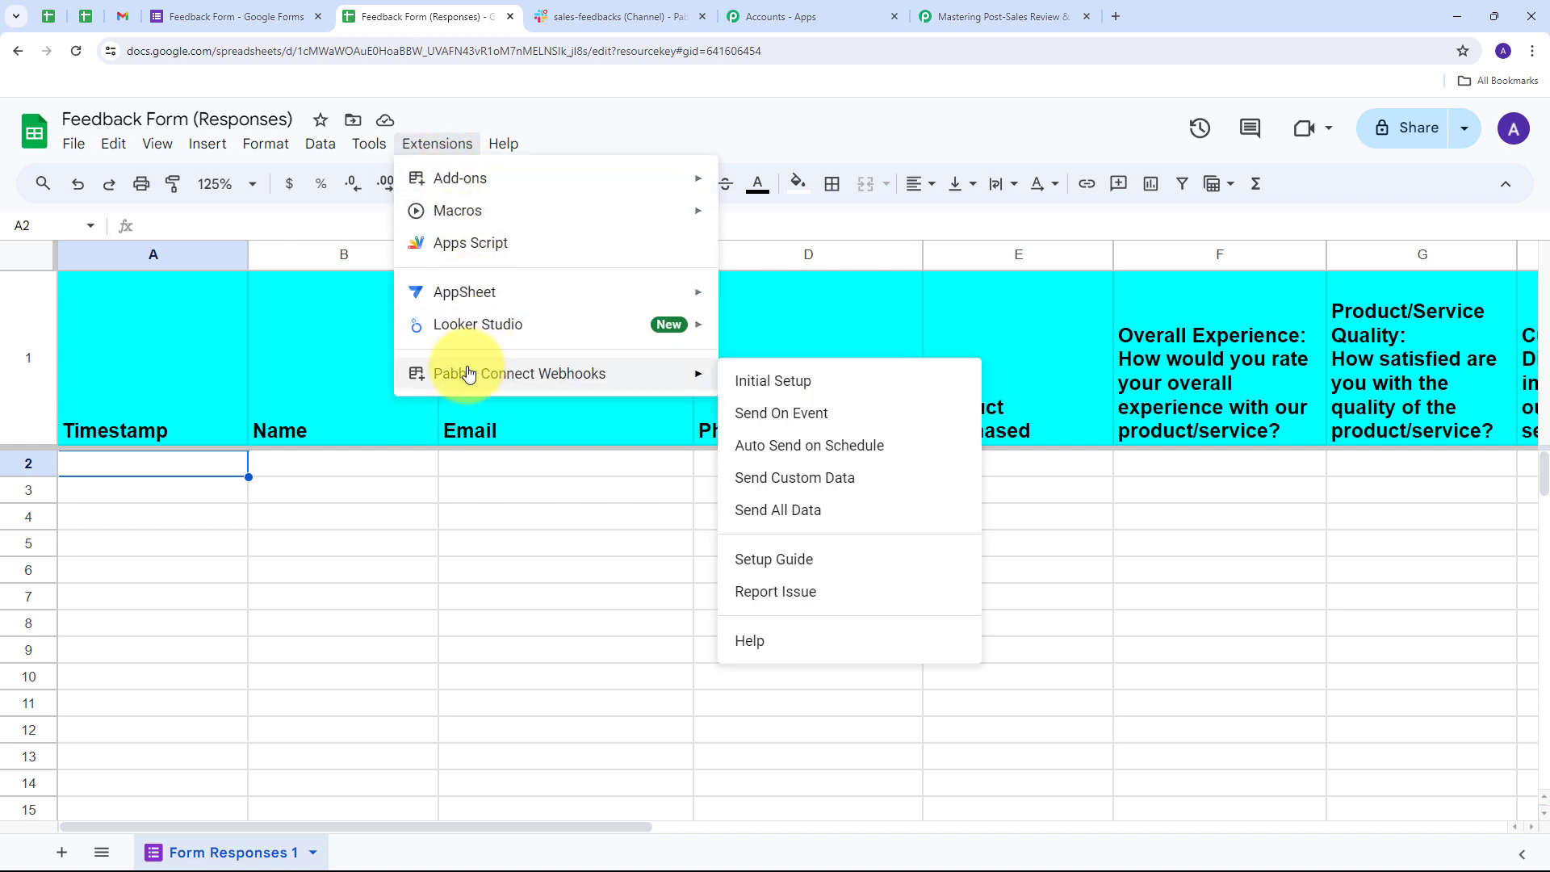
click(772, 415)
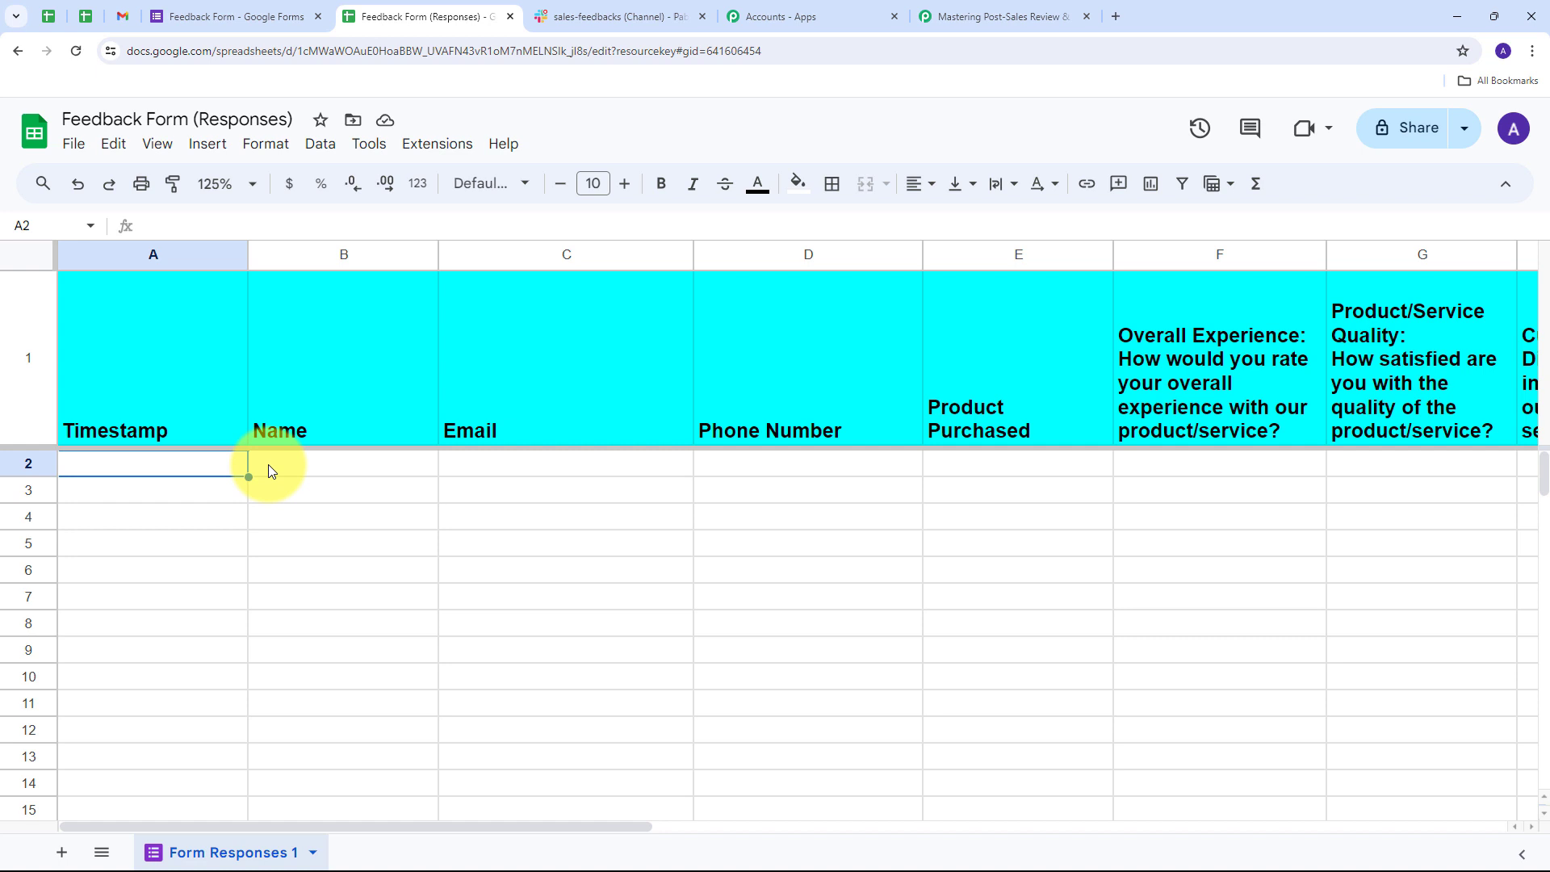
click(1001, 16)
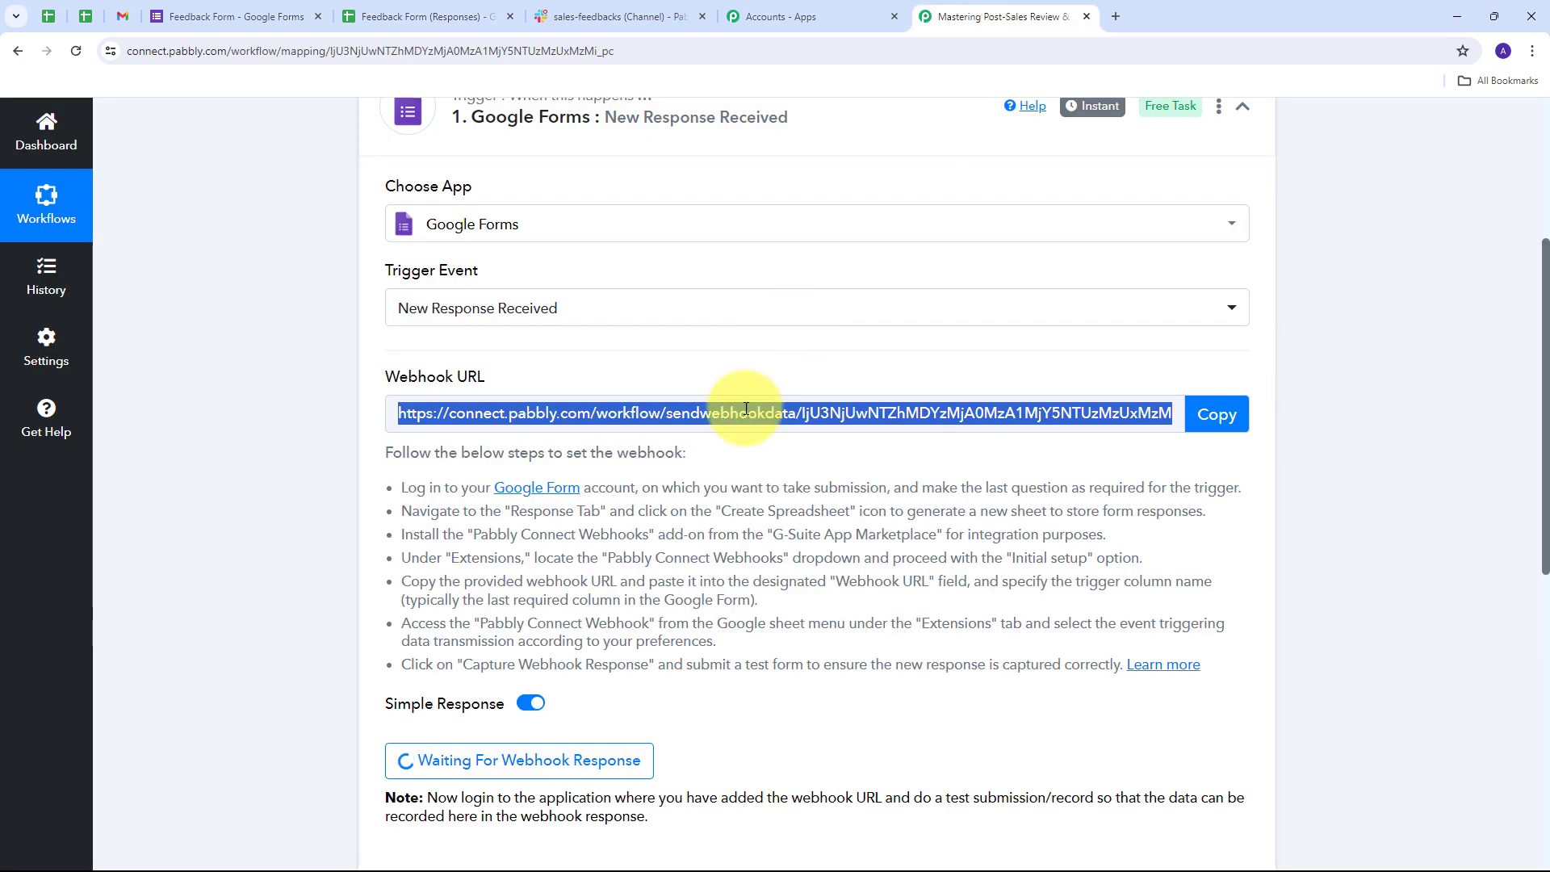
- Check that the trigger is waiting for a webhook response, then go to the Feedback Form editor
scroll(565, 485, down, 3)
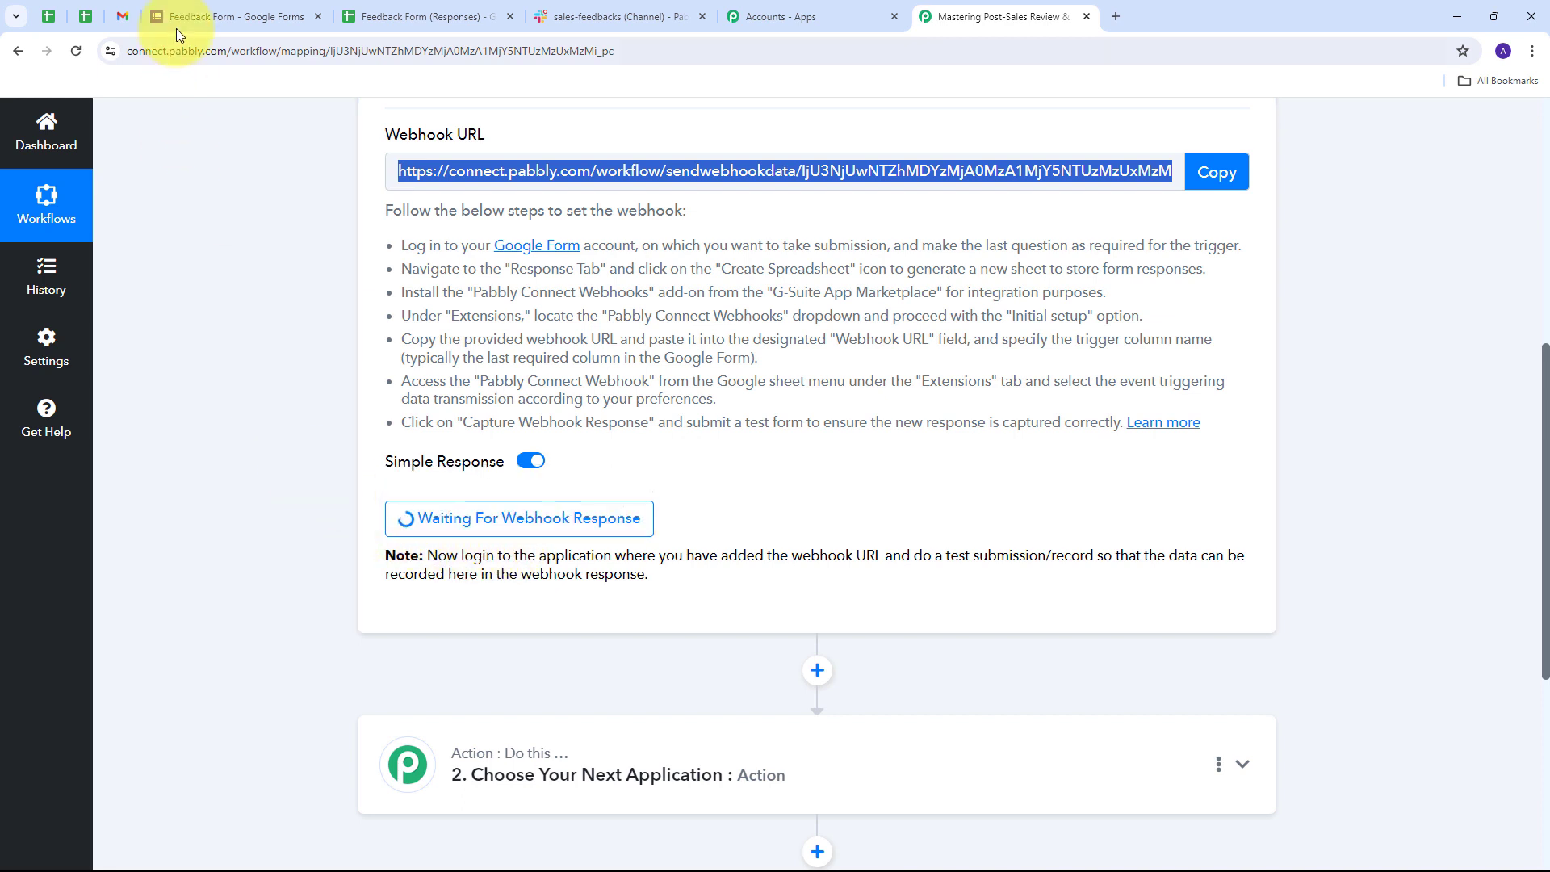
click(201, 18)
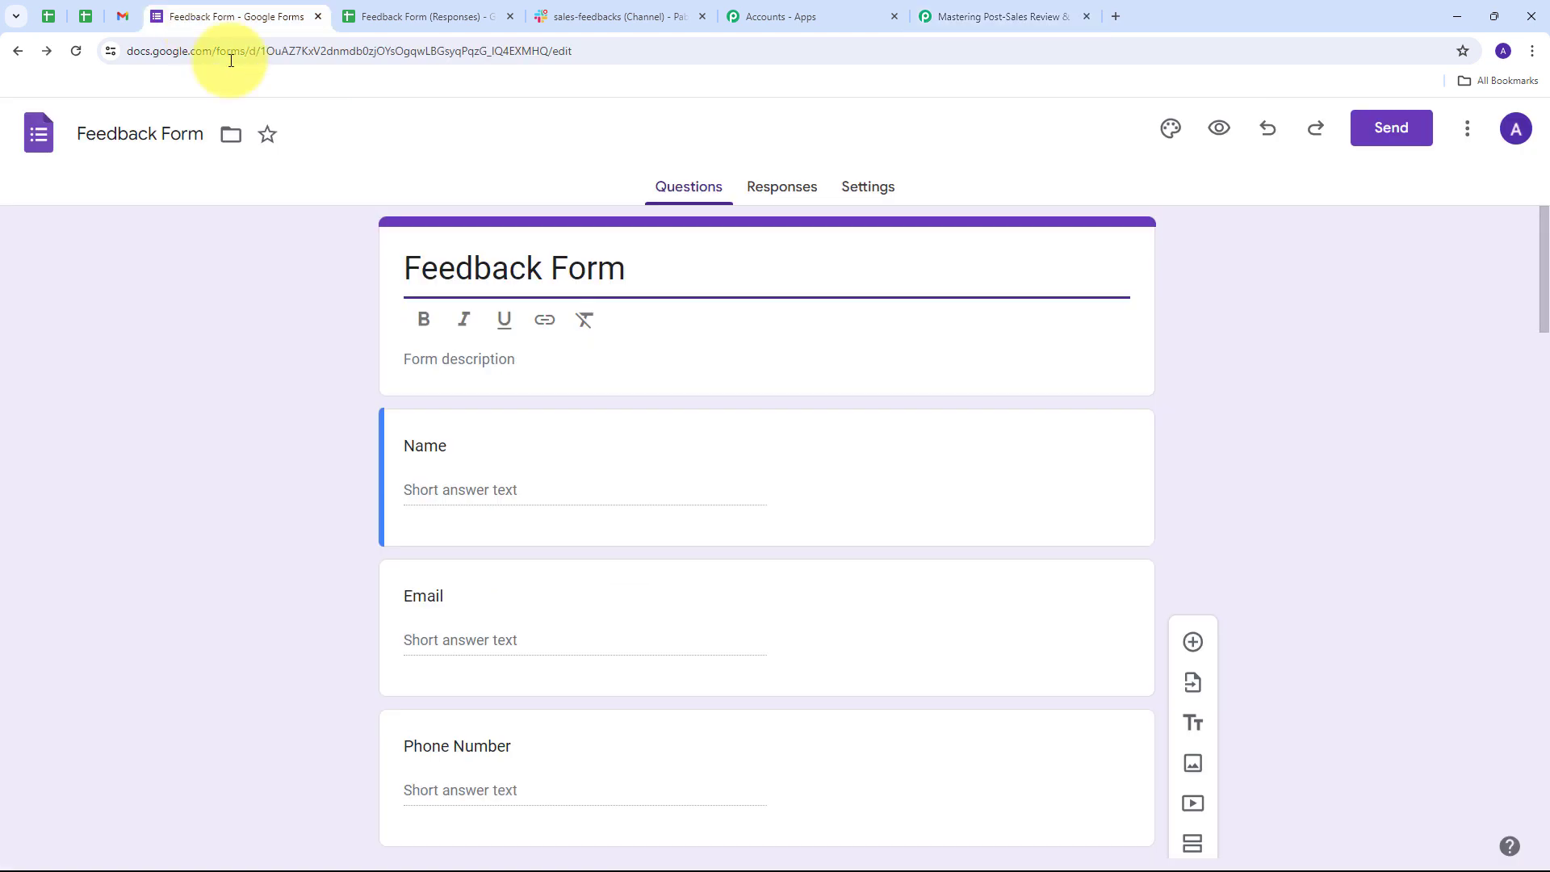
- Preview the form and fill in Name 'Demo User', the e-mail, phone number and Product Purchased
click(1212, 129)
scroll(632, 248, down, 5)
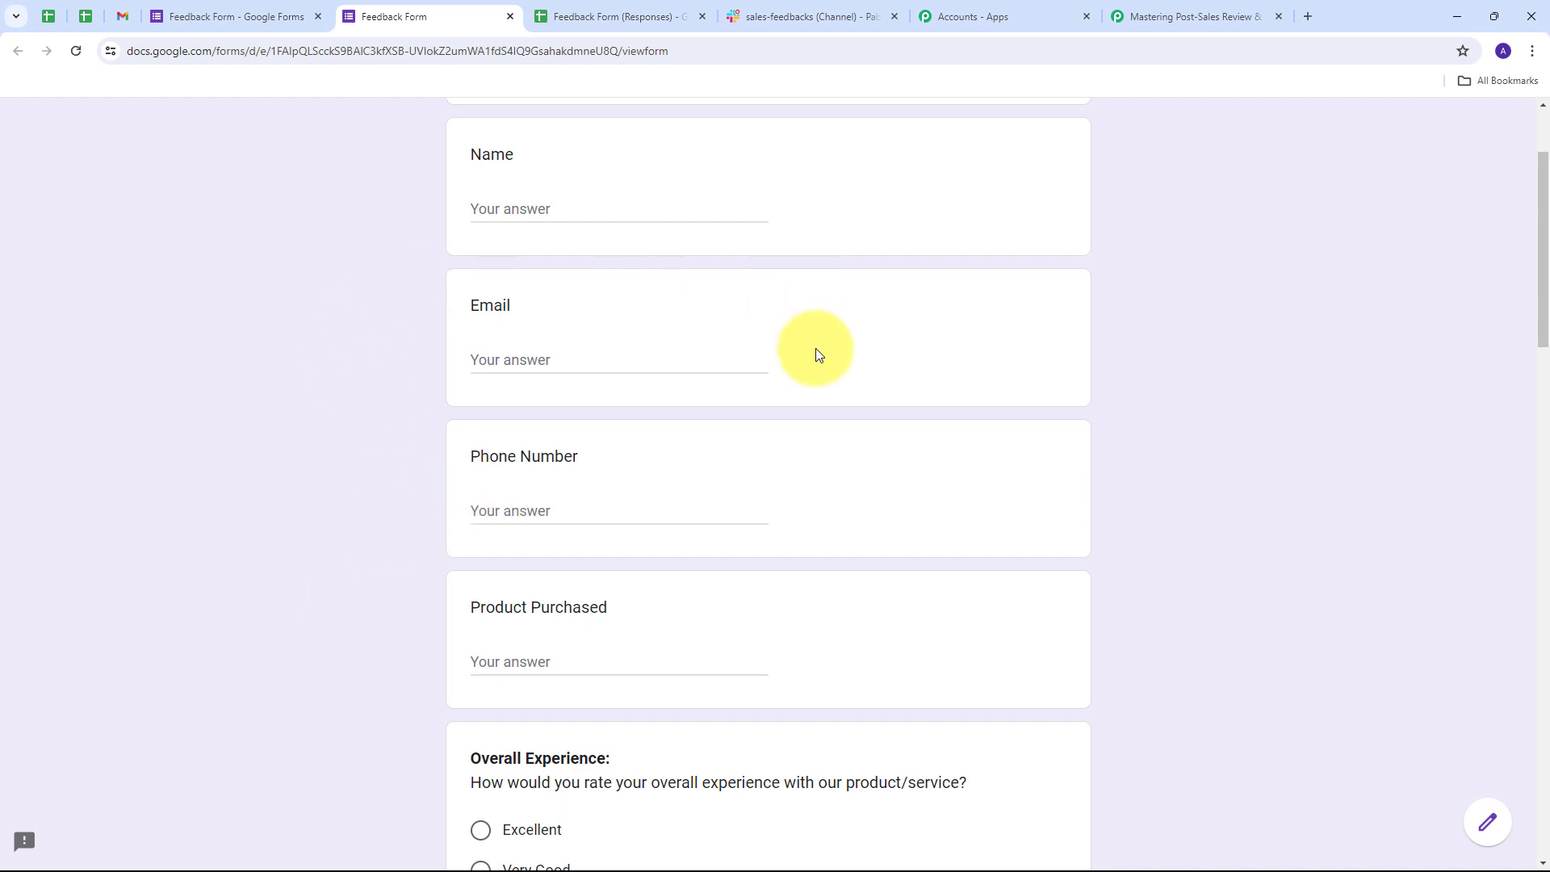
click(511, 205)
text(De)
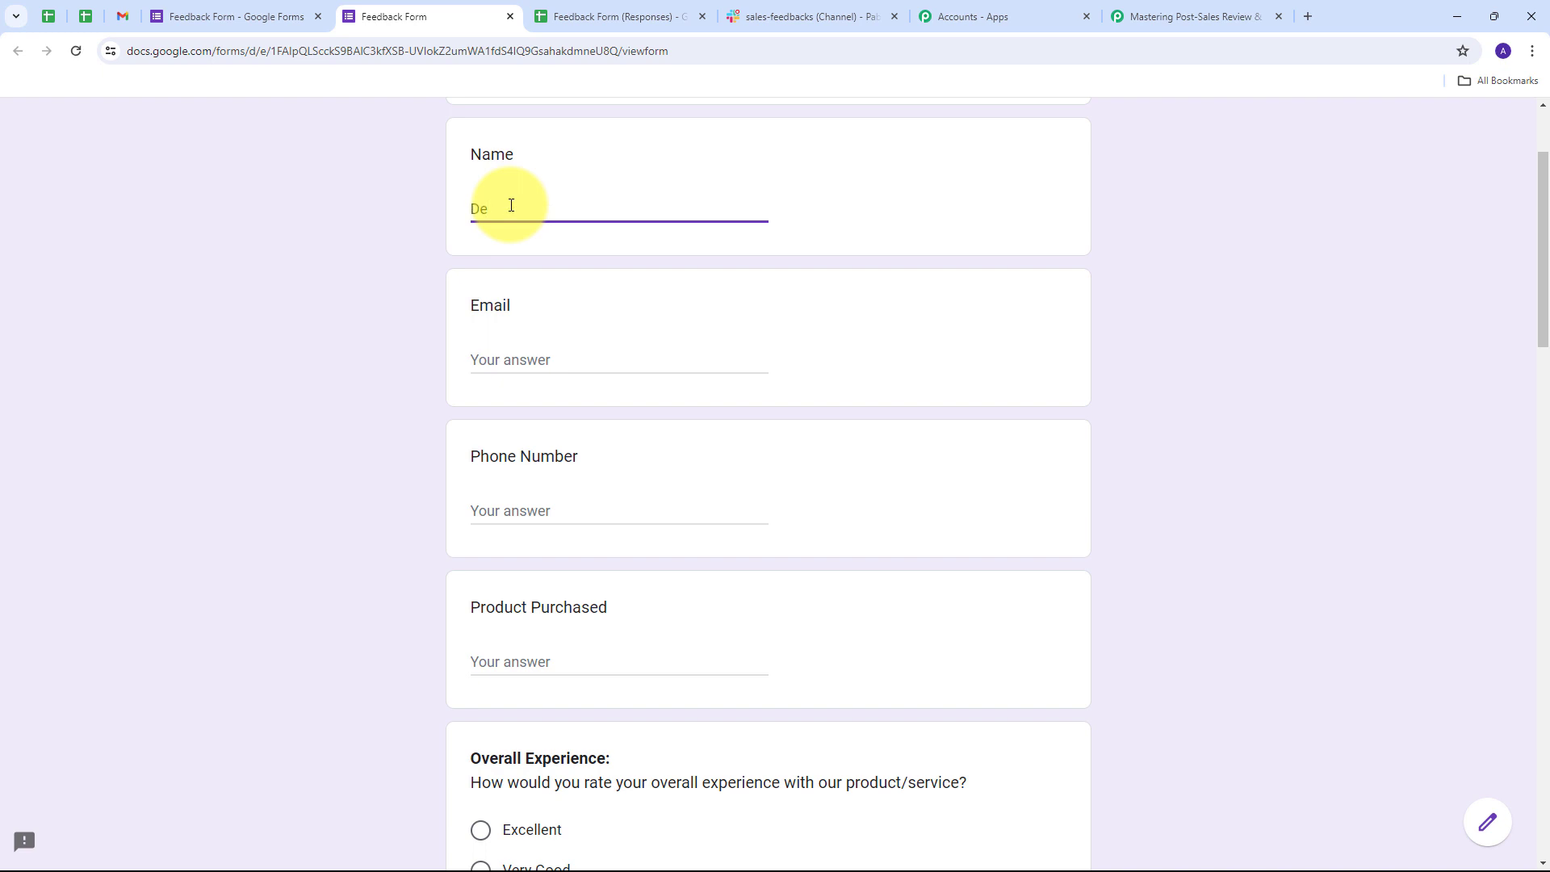
text(mo User)
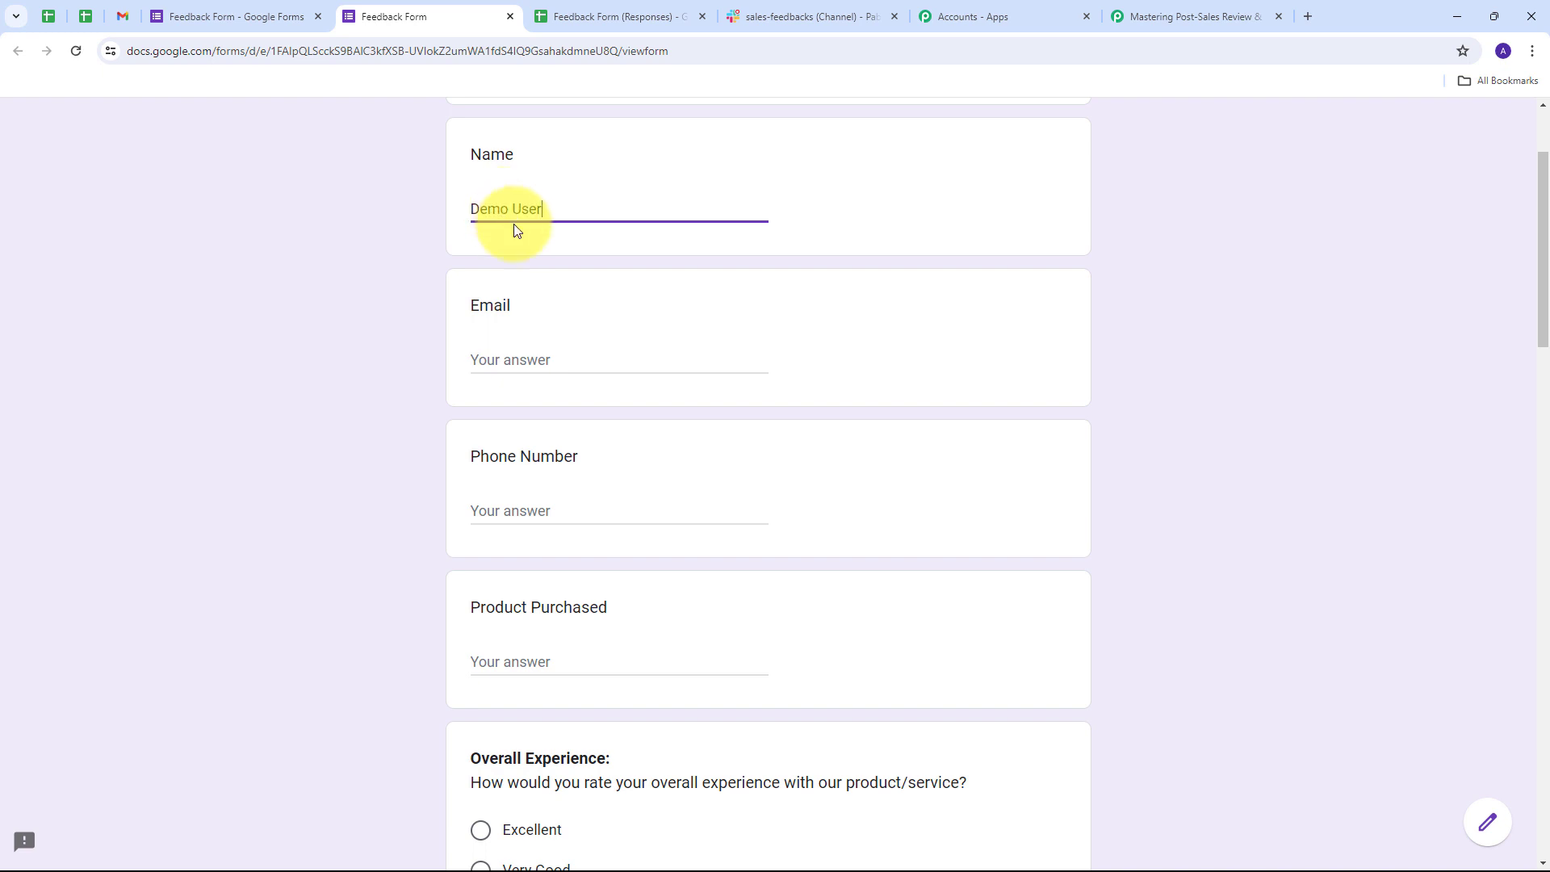
click(528, 357)
key(ctrl+v)
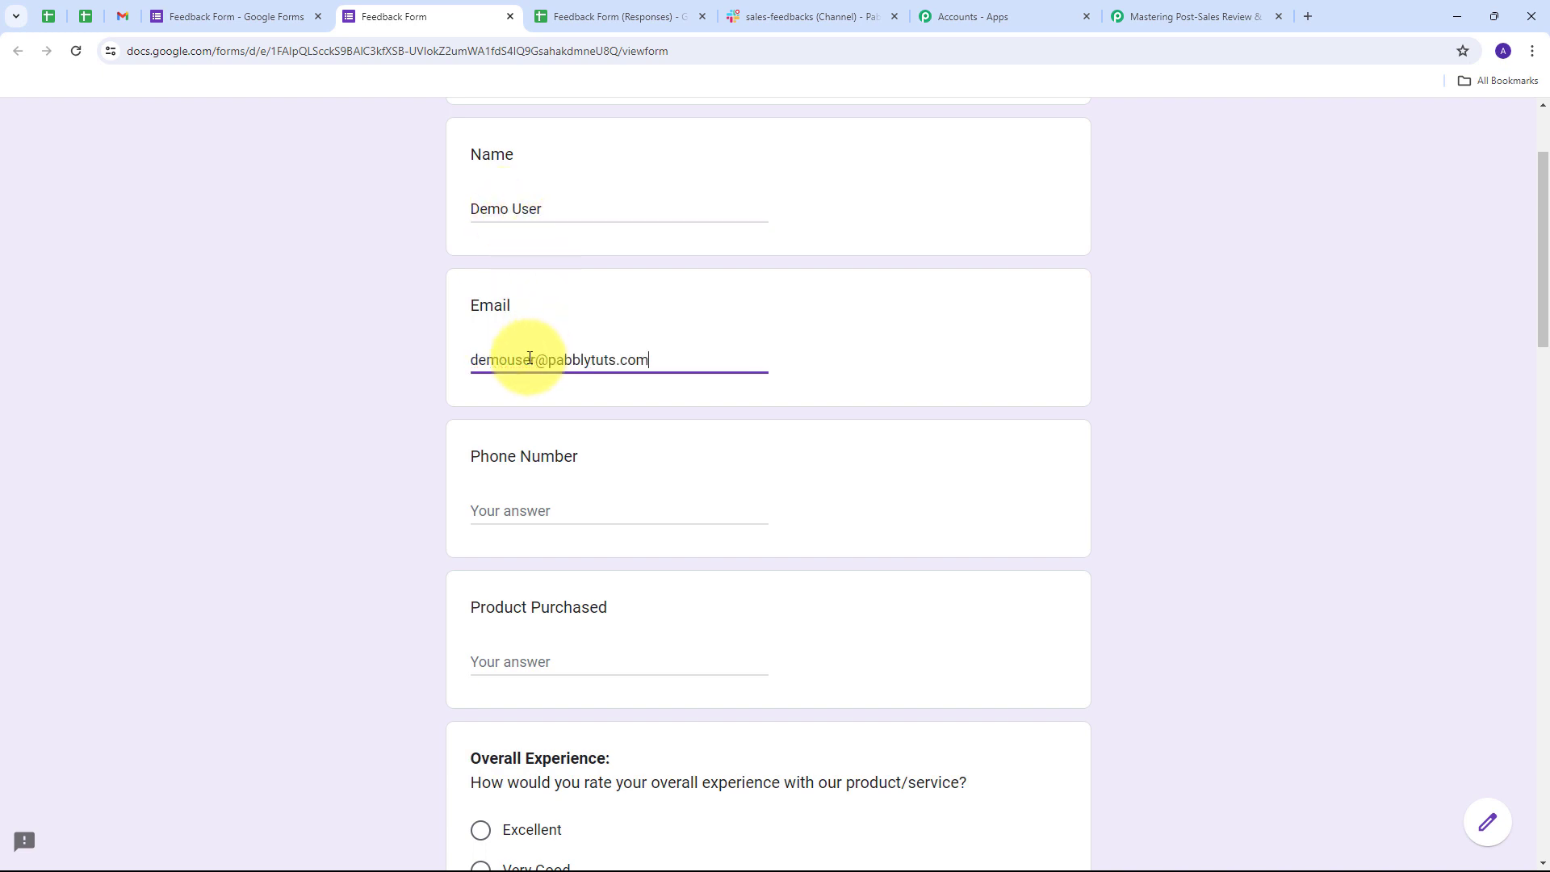
scroll(646, 363, down, 1)
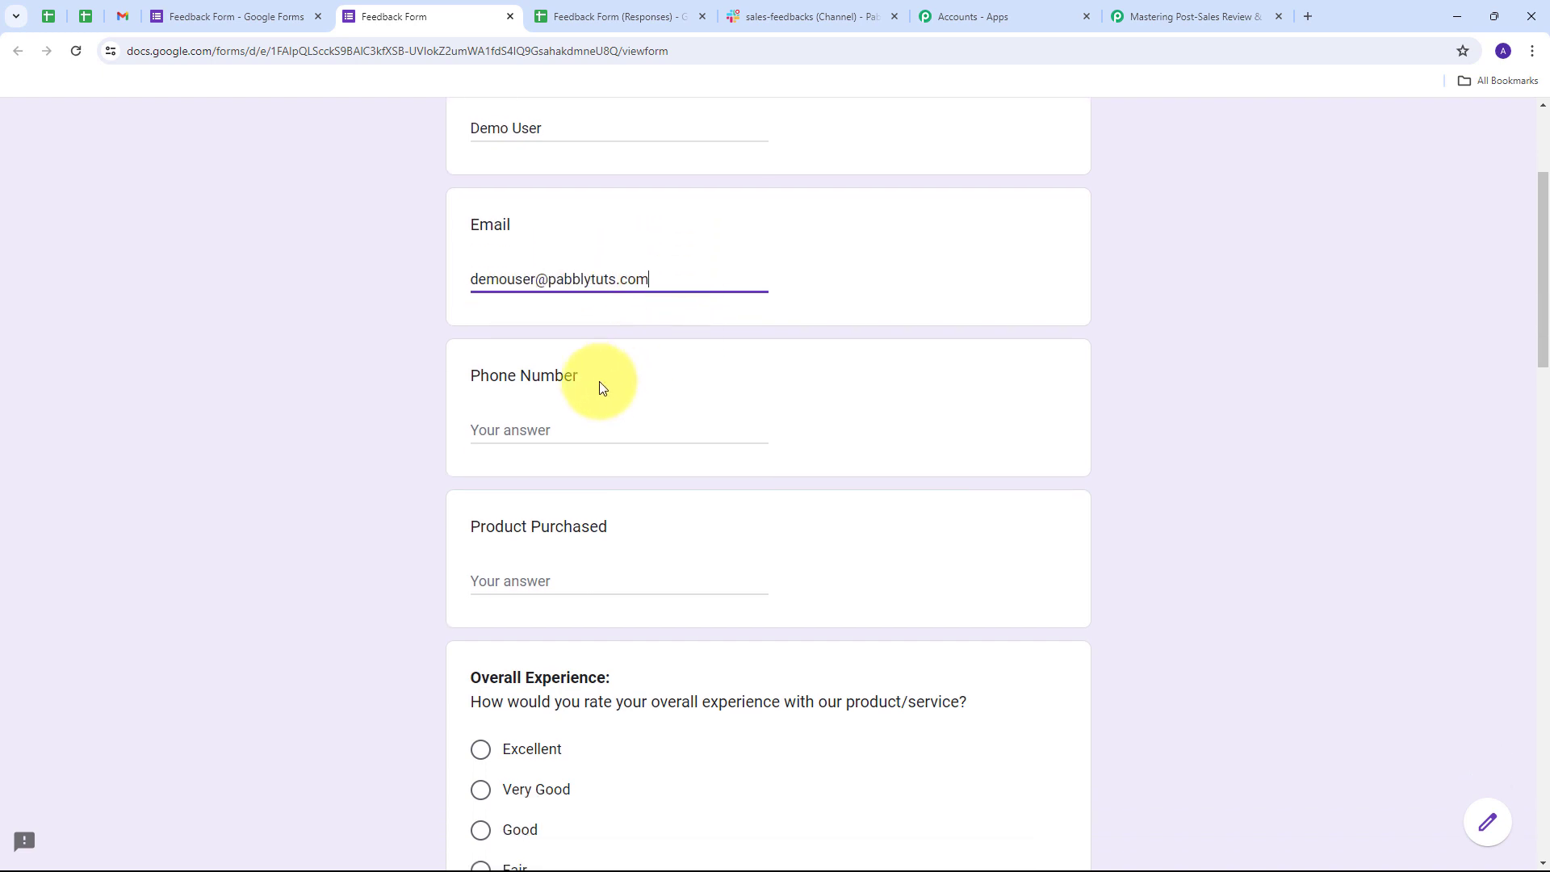
click(535, 433)
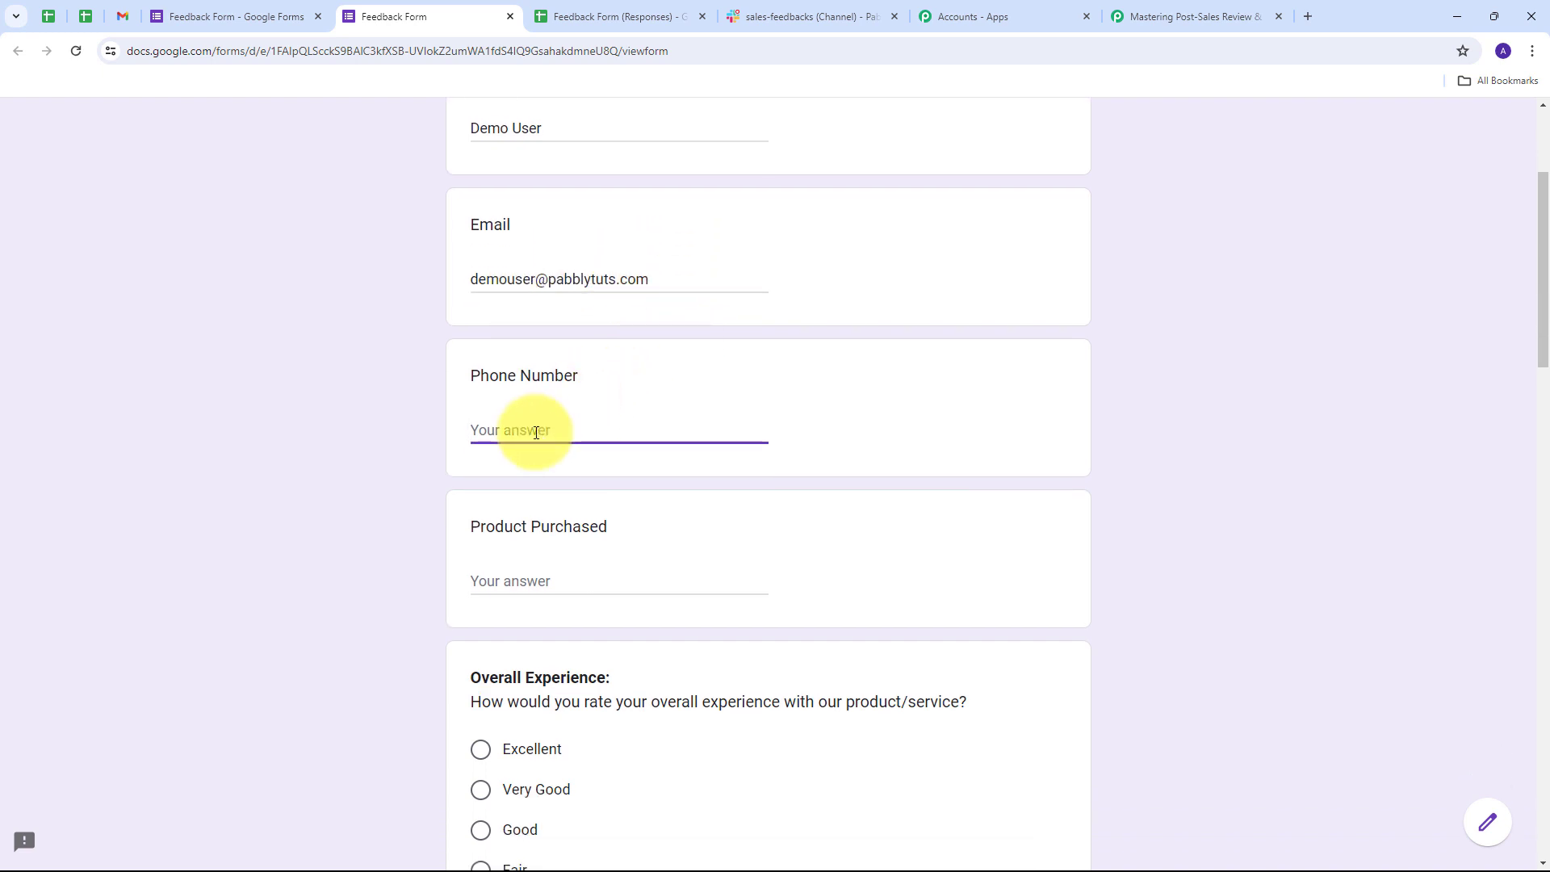
scroll(536, 432, down, 1)
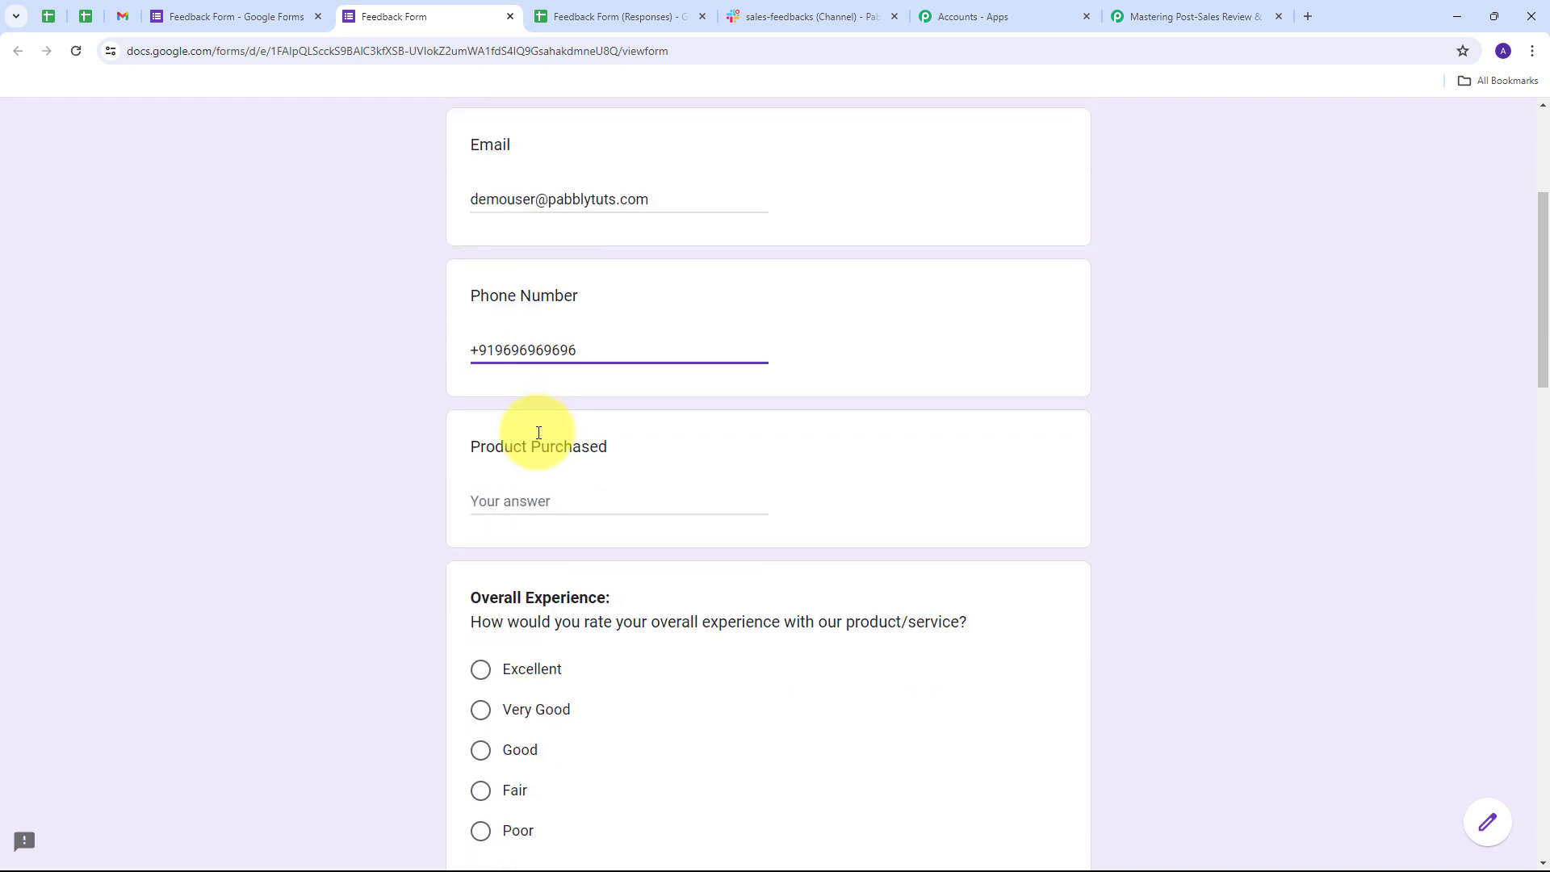
scroll(522, 485, down, 1)
click(529, 411)
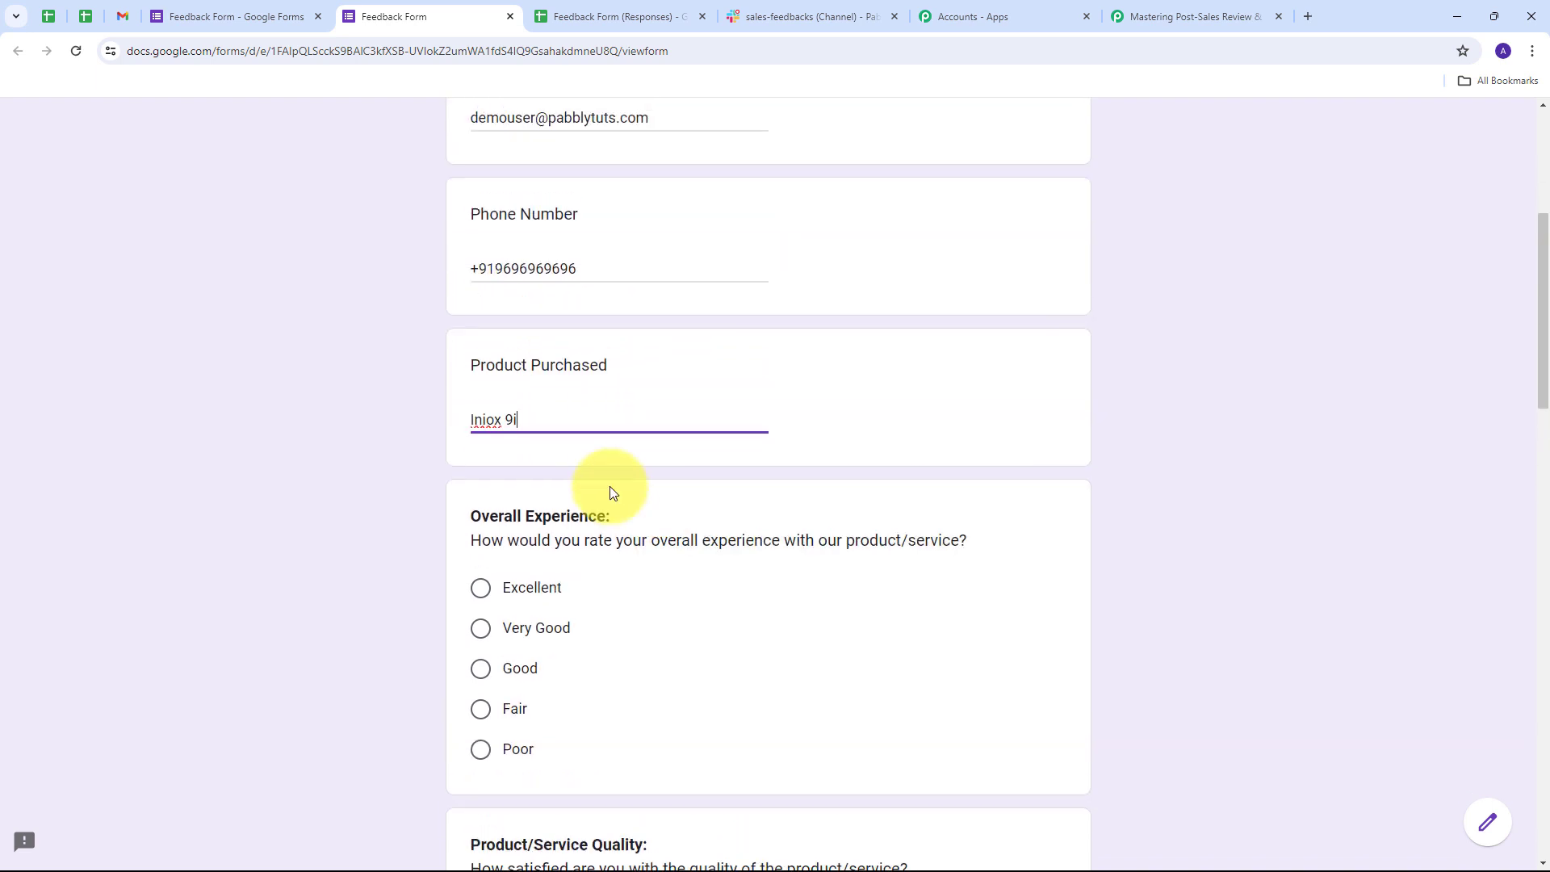
- Rate experience Excellent, quality Very satisfied, service contact Yes, service 4/5, delivery Very Satisfied
scroll(580, 514, down, 1)
scroll(676, 531, down, 5)
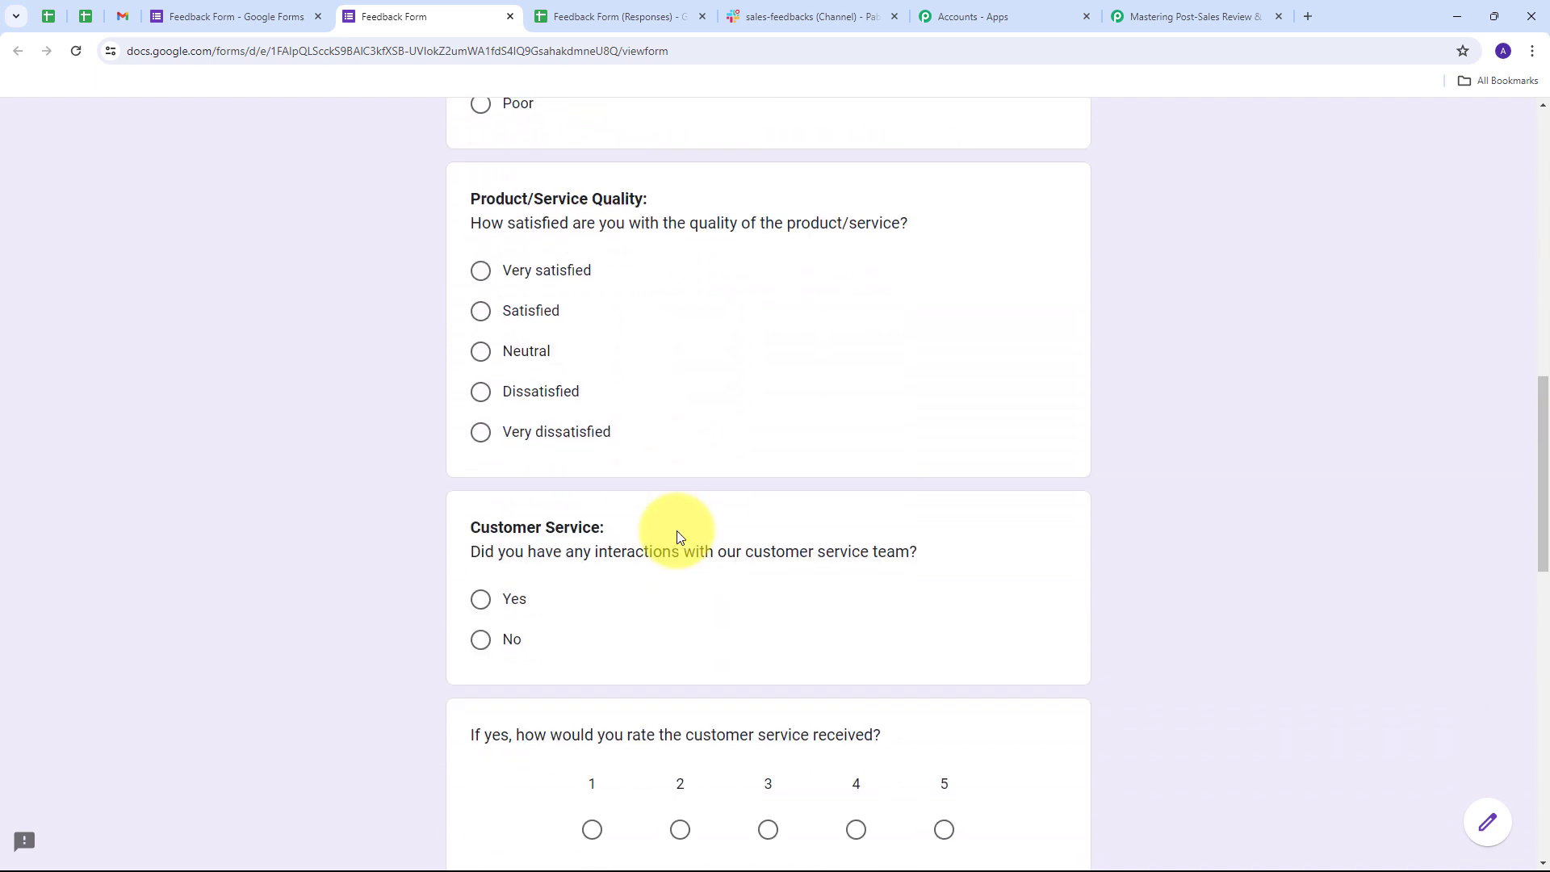
scroll(668, 496, up, 2)
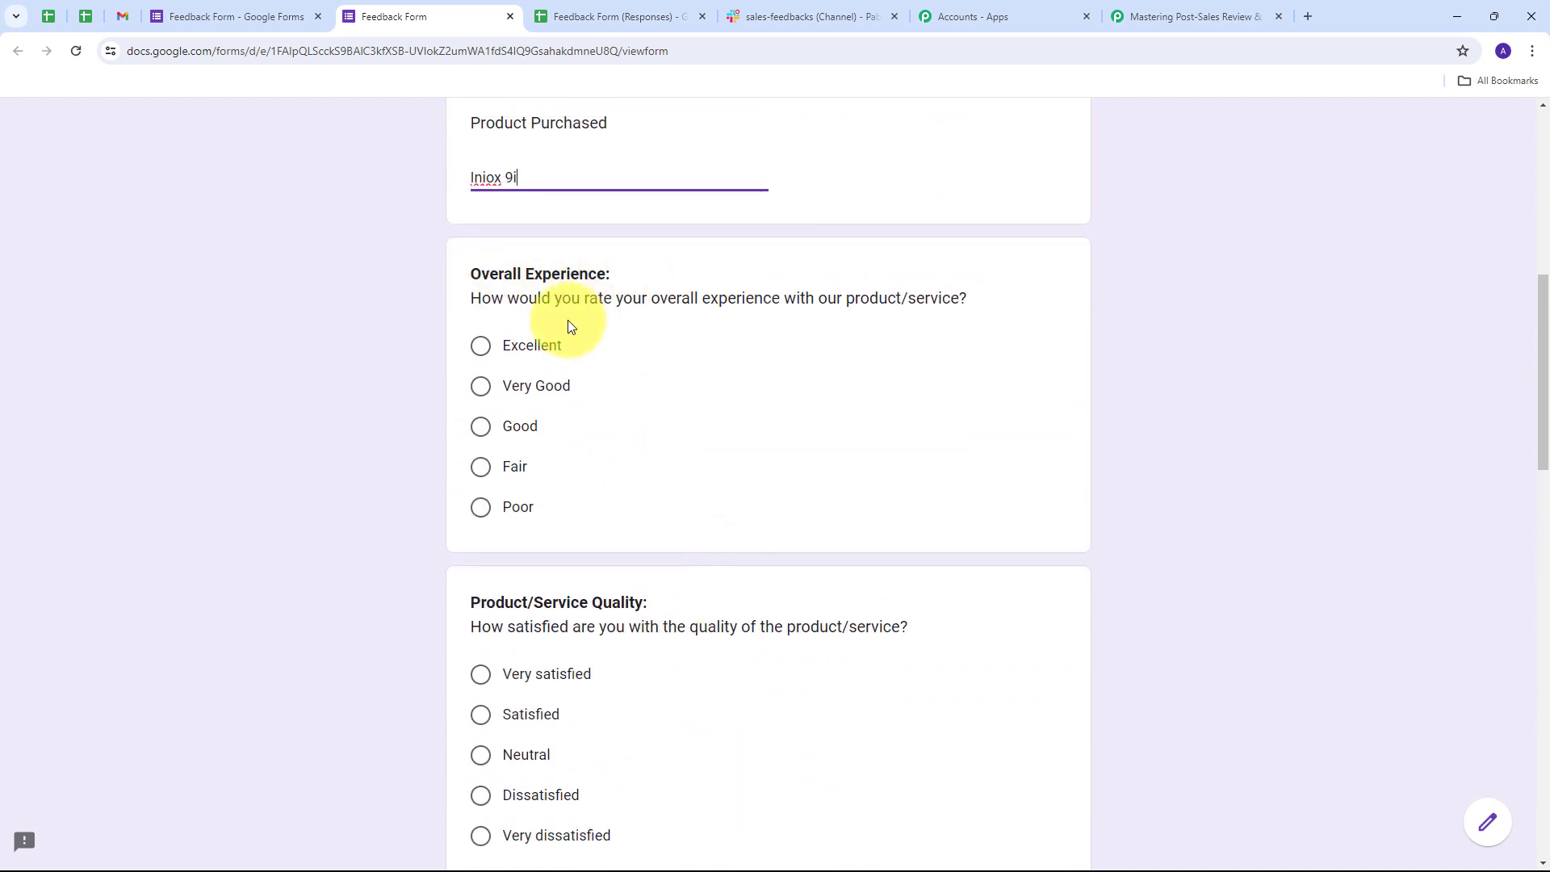
click(525, 349)
scroll(452, 517, down, 2)
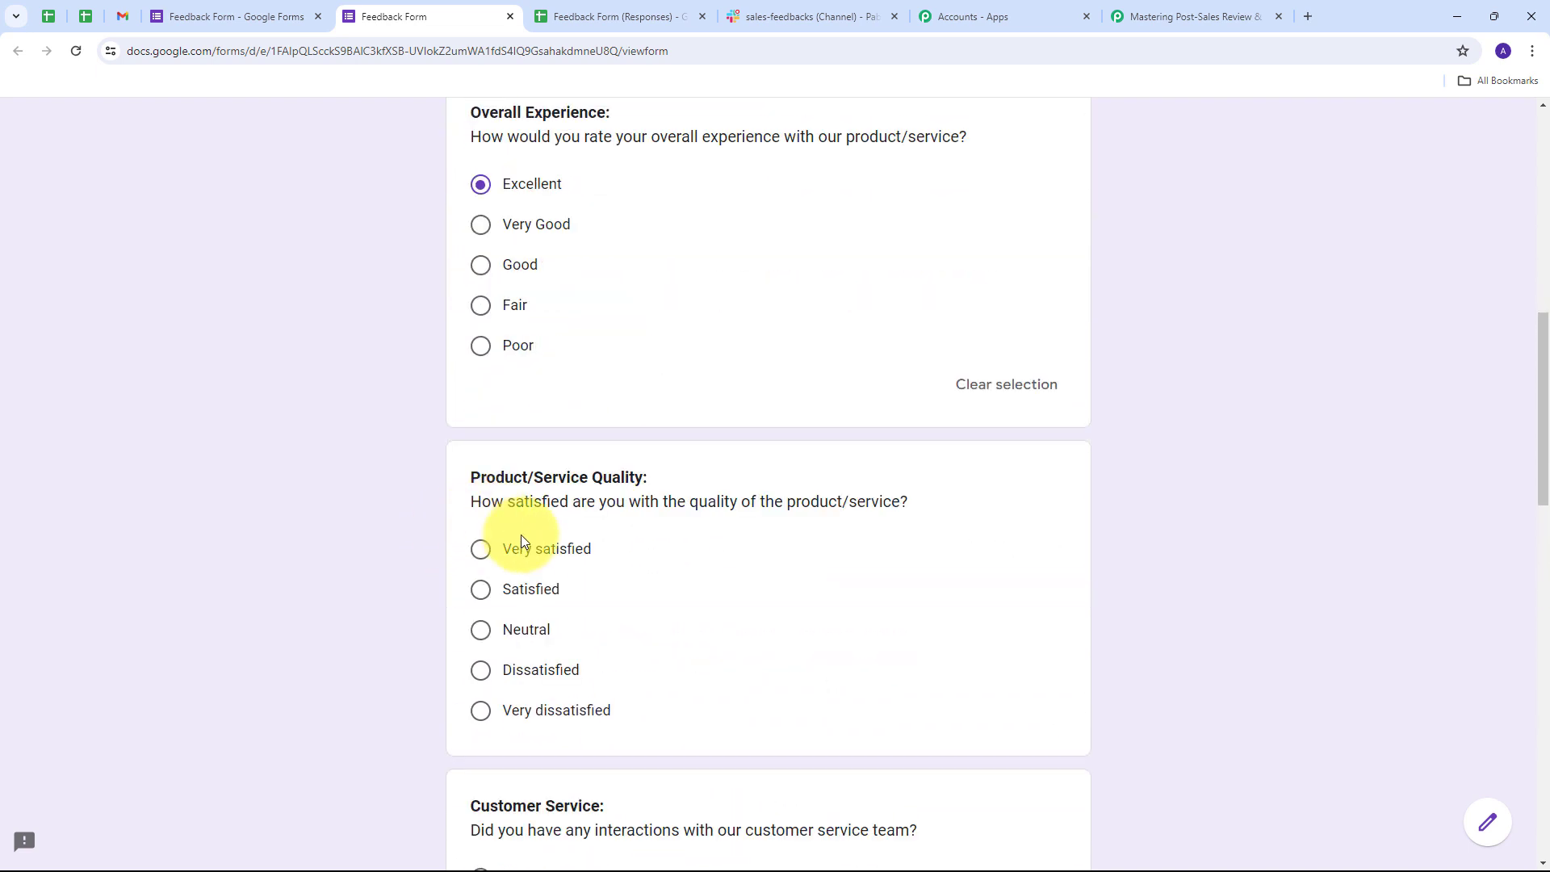
click(485, 555)
scroll(778, 457, down, 6)
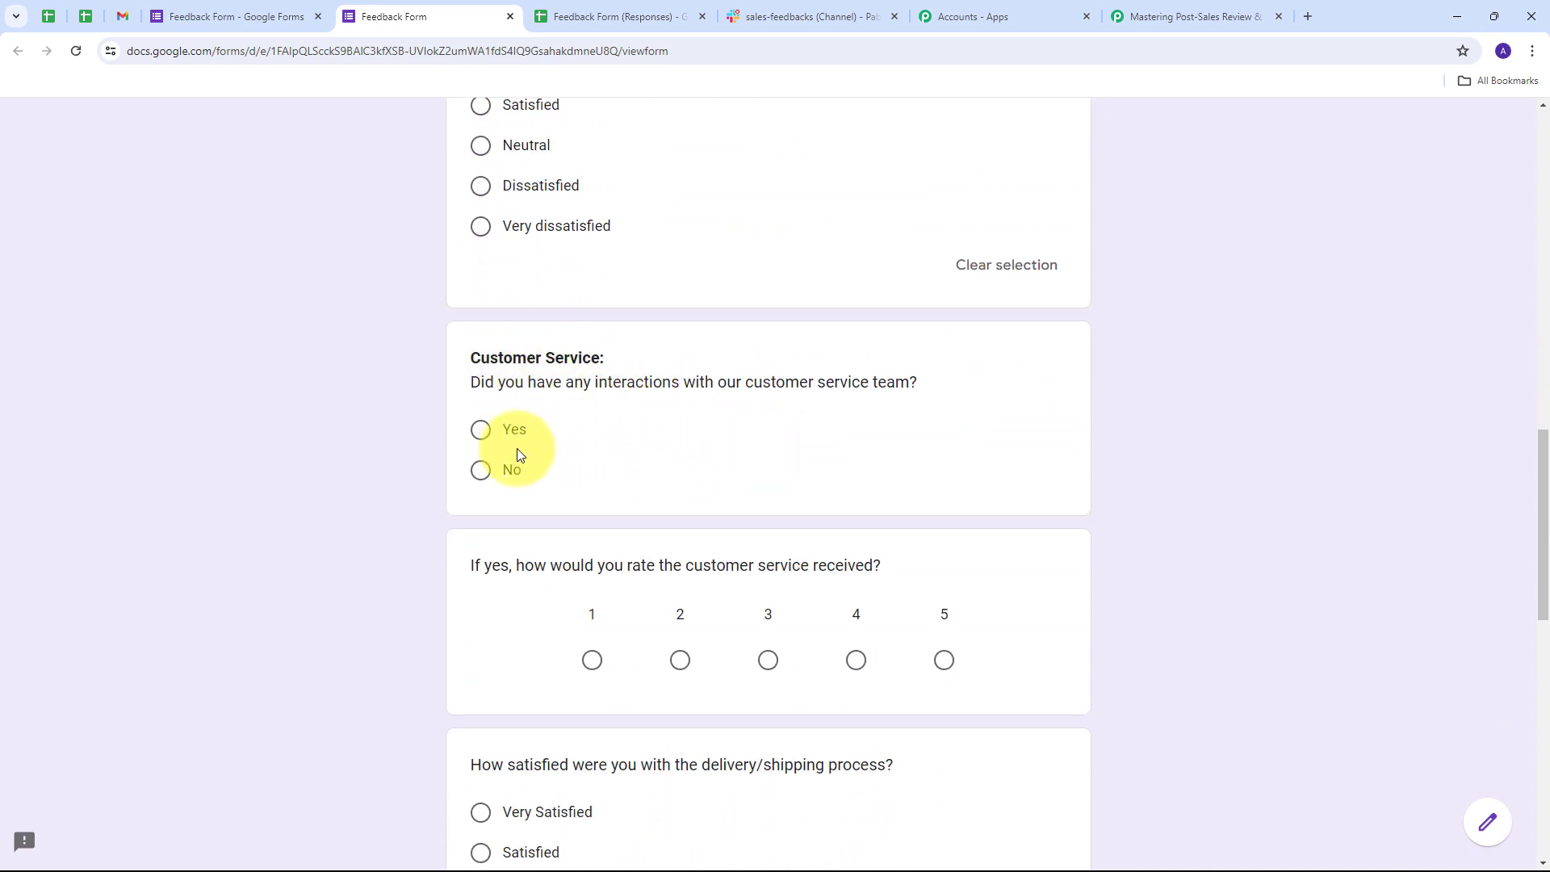
click(477, 435)
scroll(782, 463, down, 2)
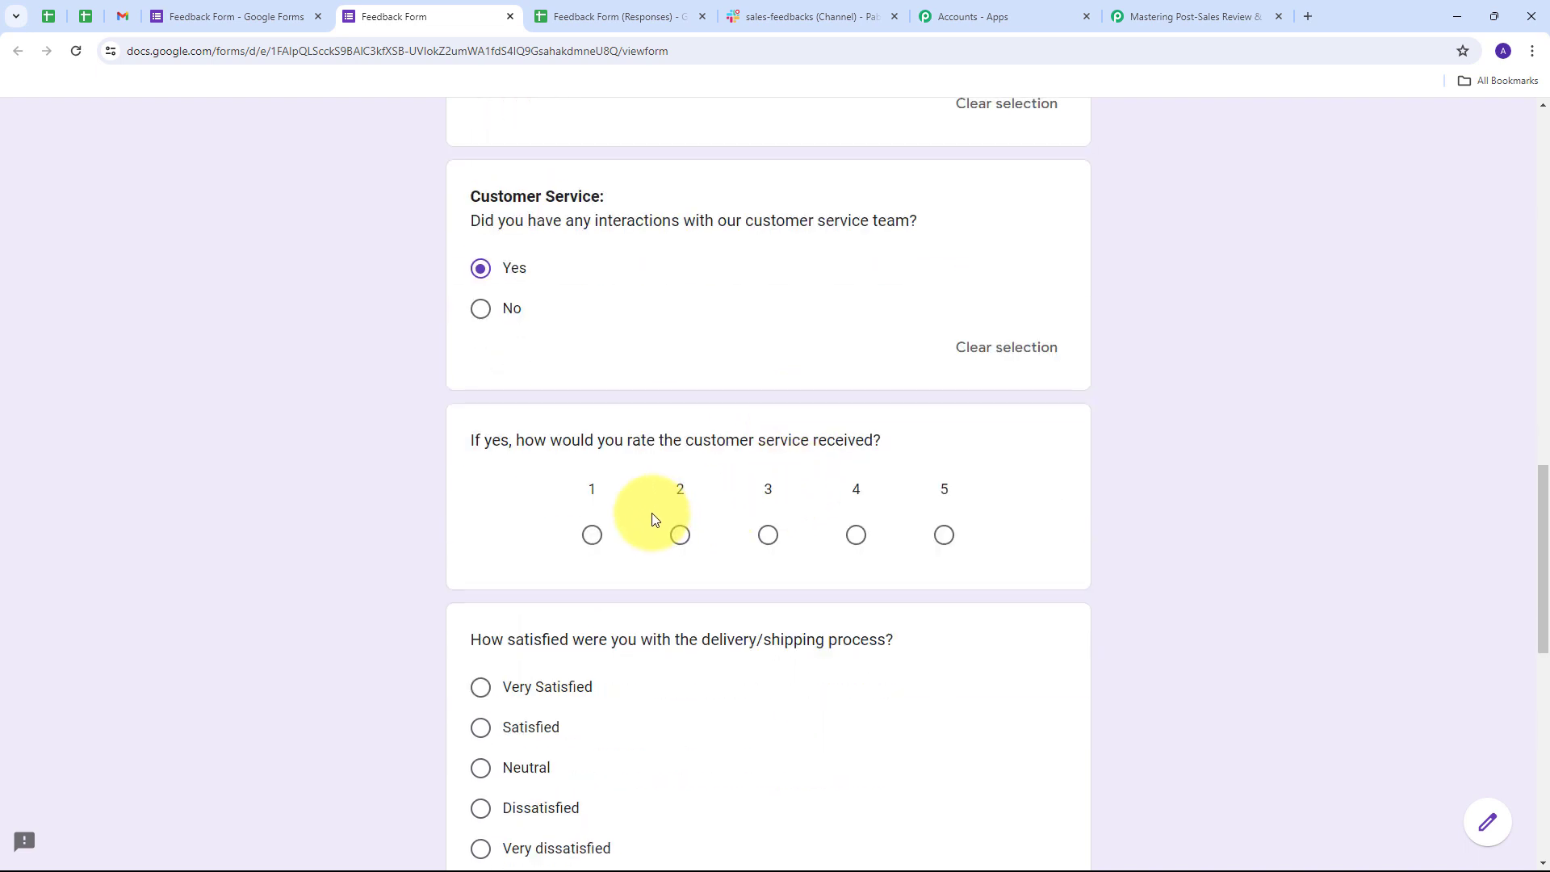
click(856, 537)
scroll(523, 458, down, 3)
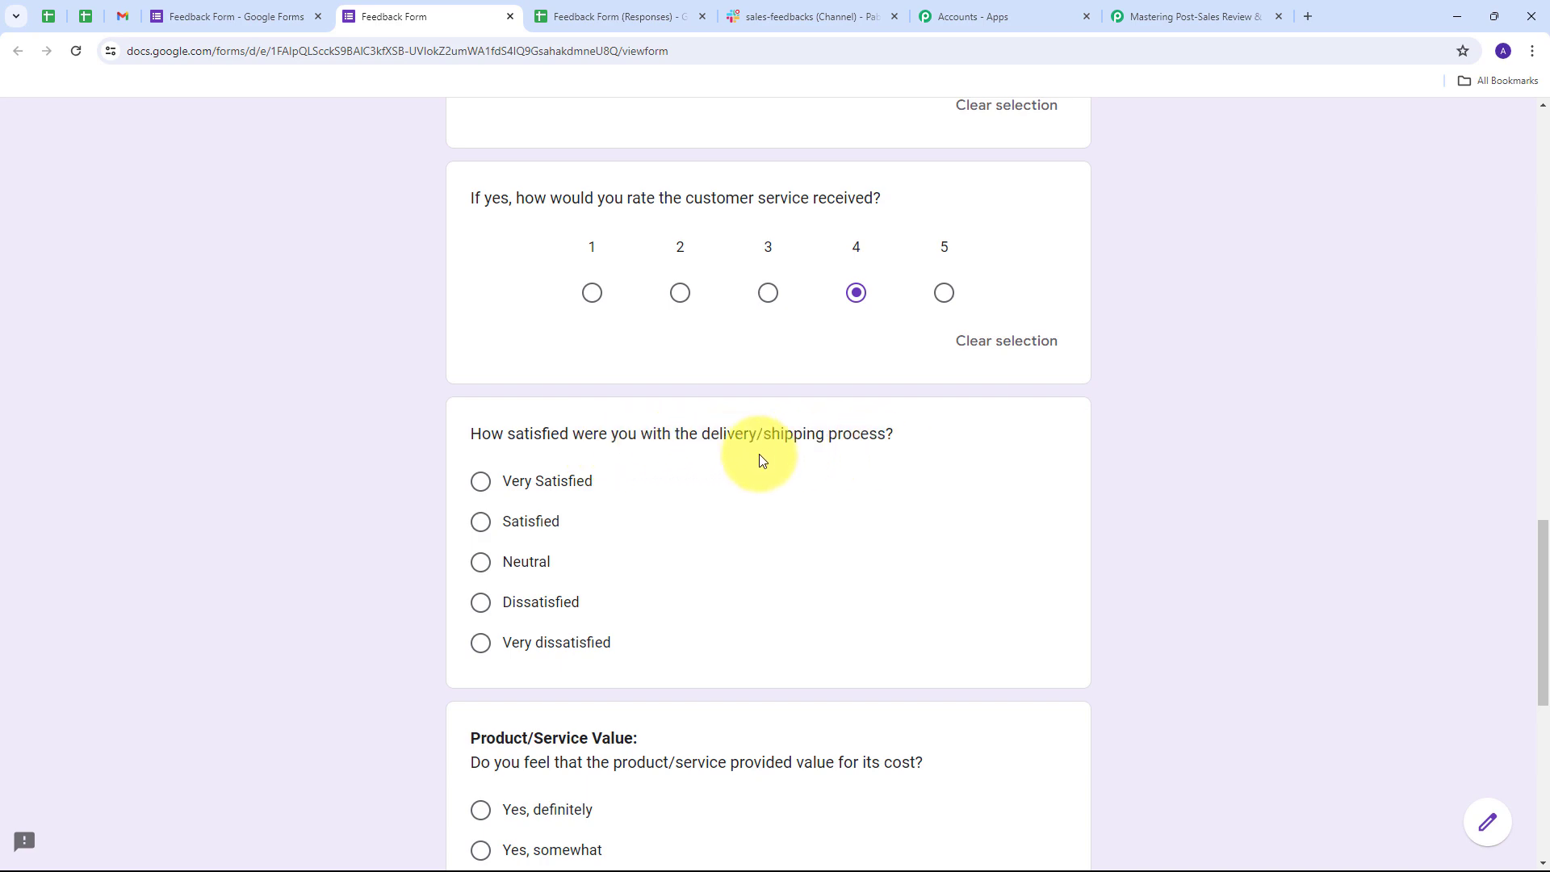
click(521, 480)
- Submit the completed test feedback response
scroll(743, 476, down, 8)
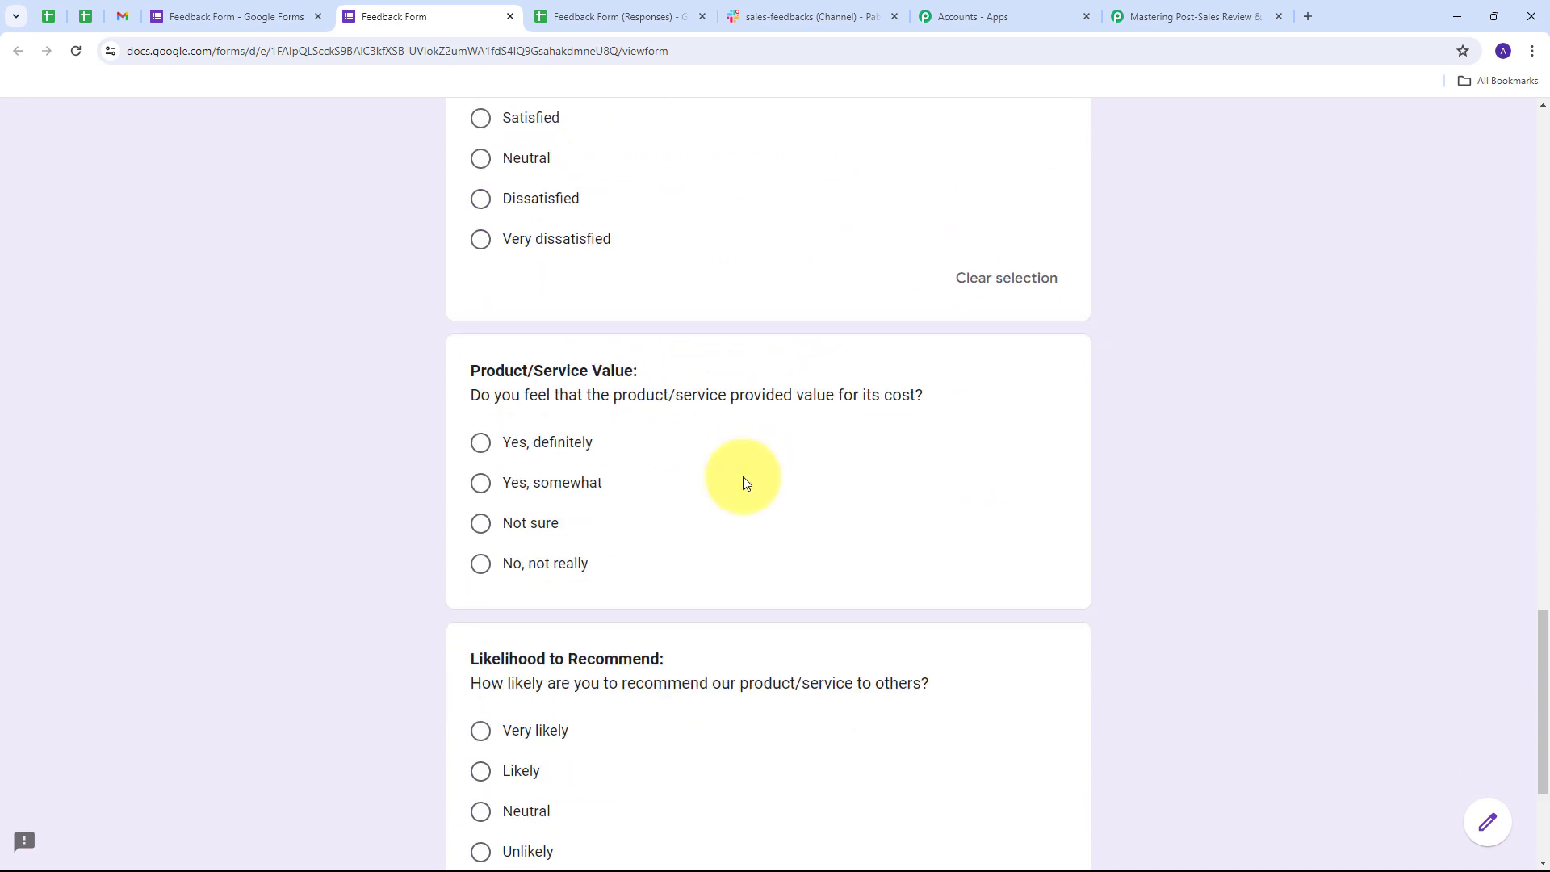
scroll(743, 476, up, 3)
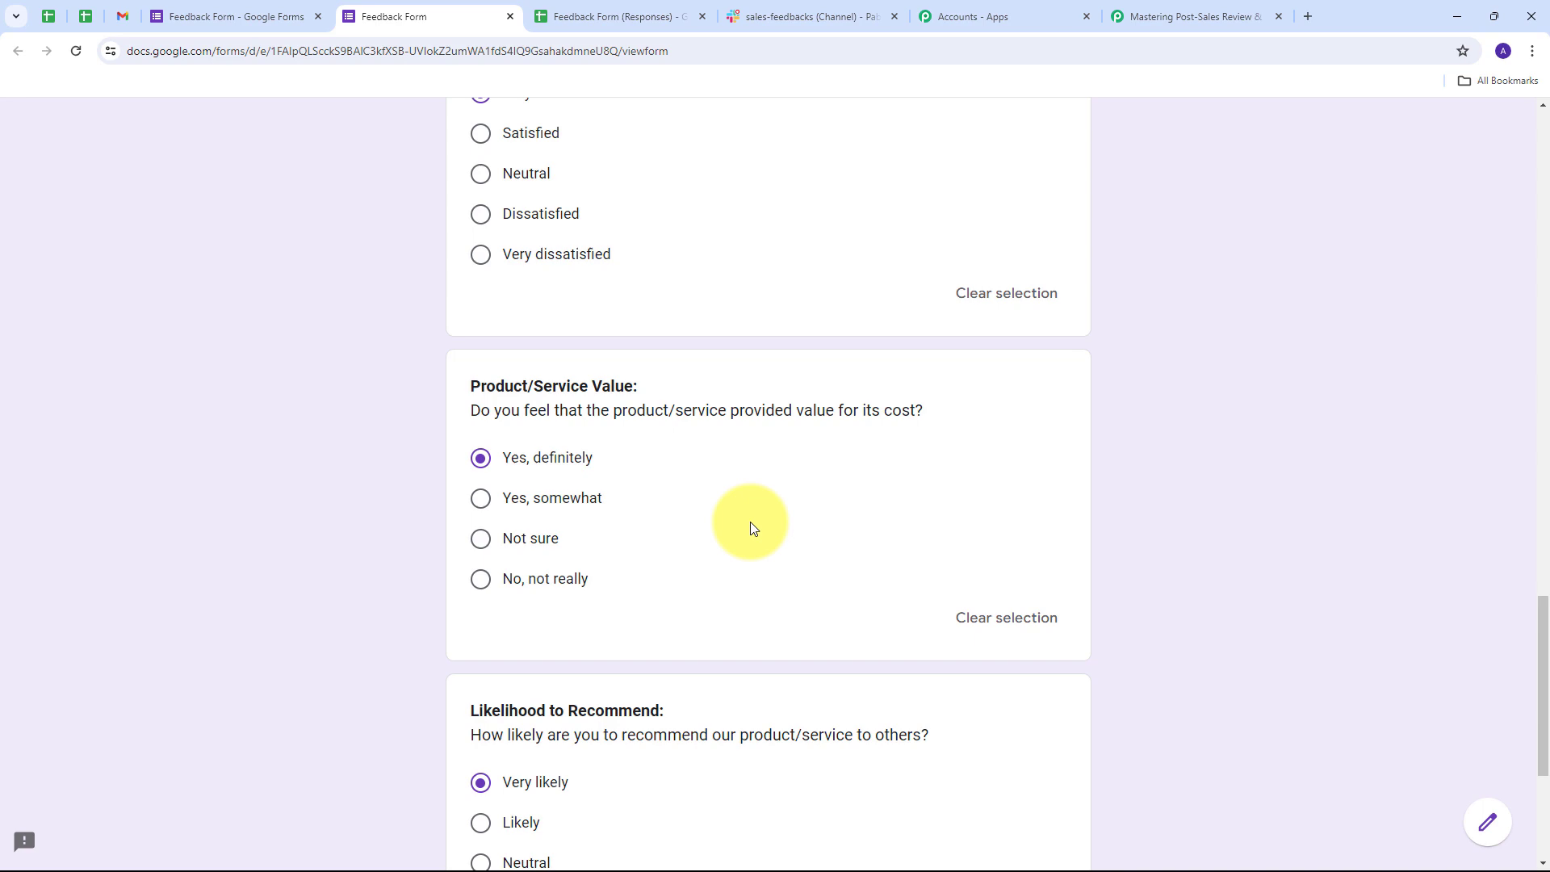
scroll(749, 522, up, 6)
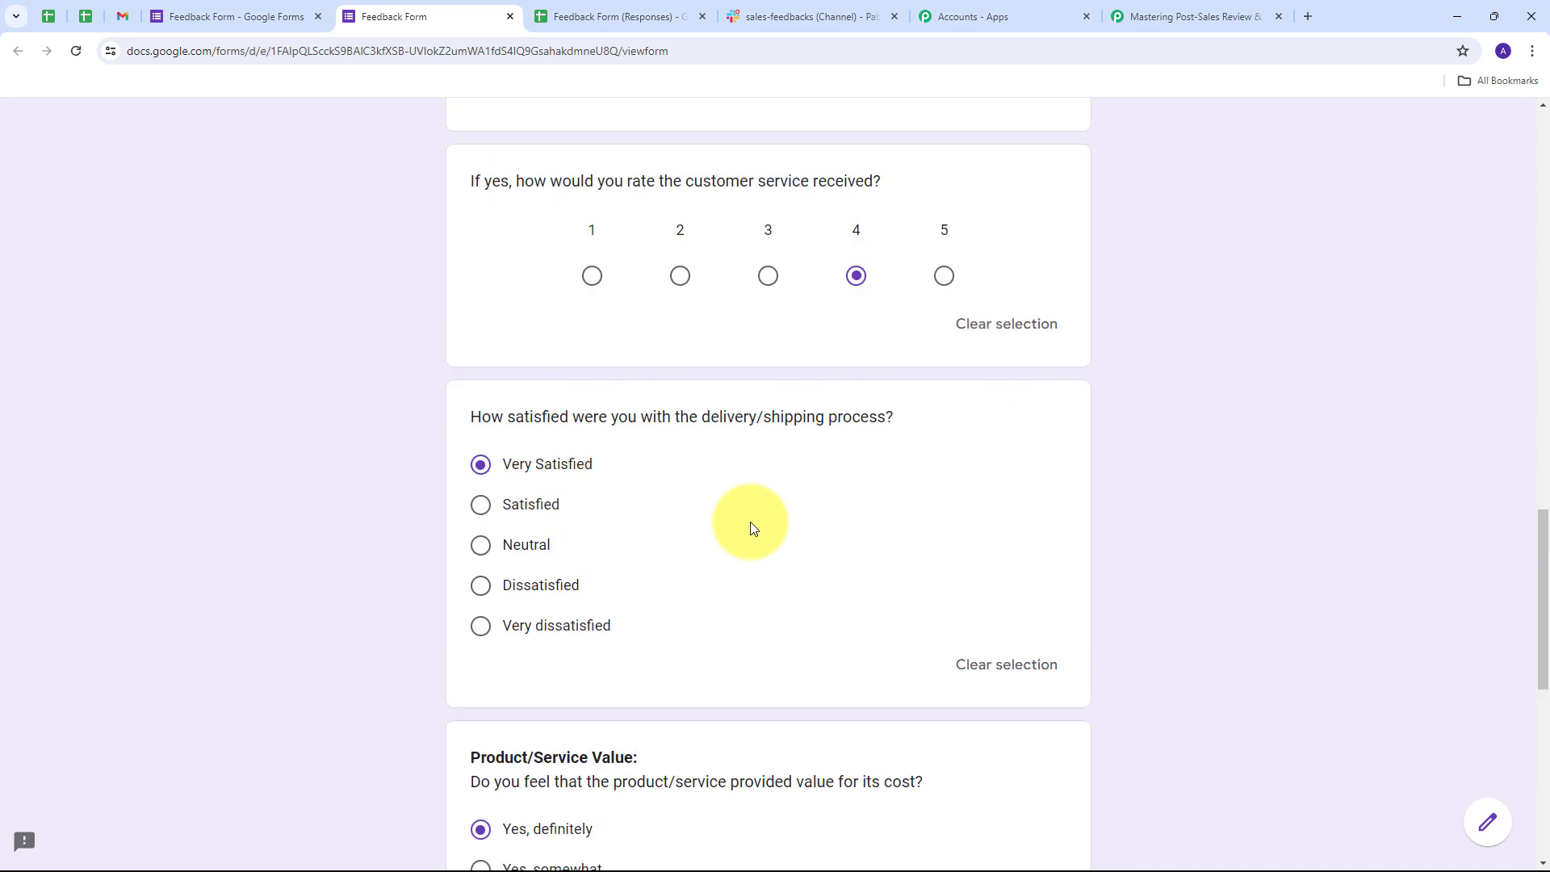
scroll(749, 521, down, 10)
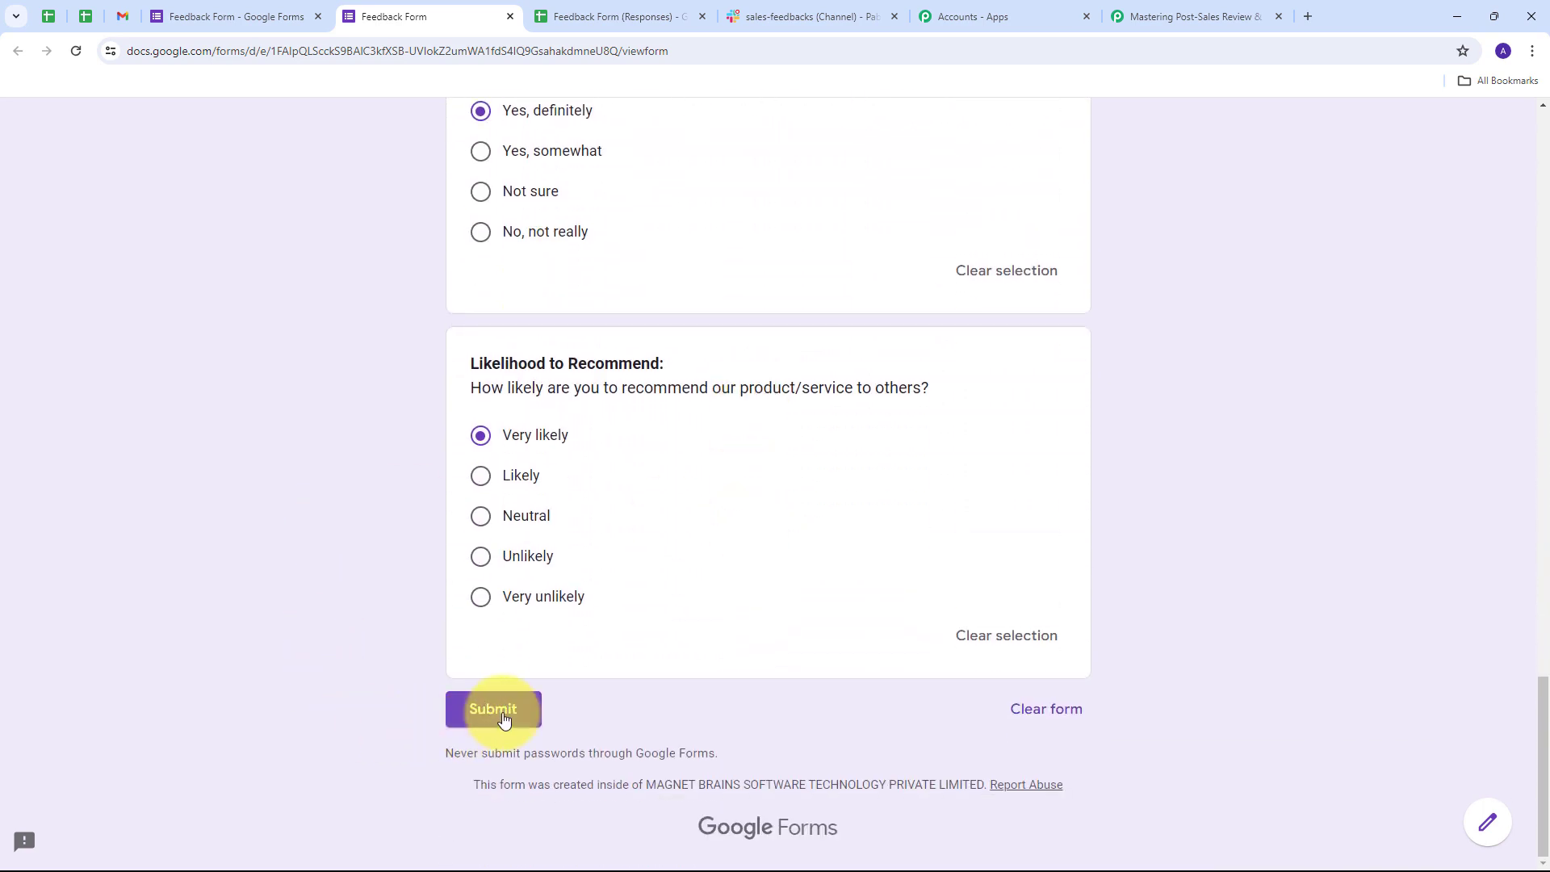
click(500, 710)
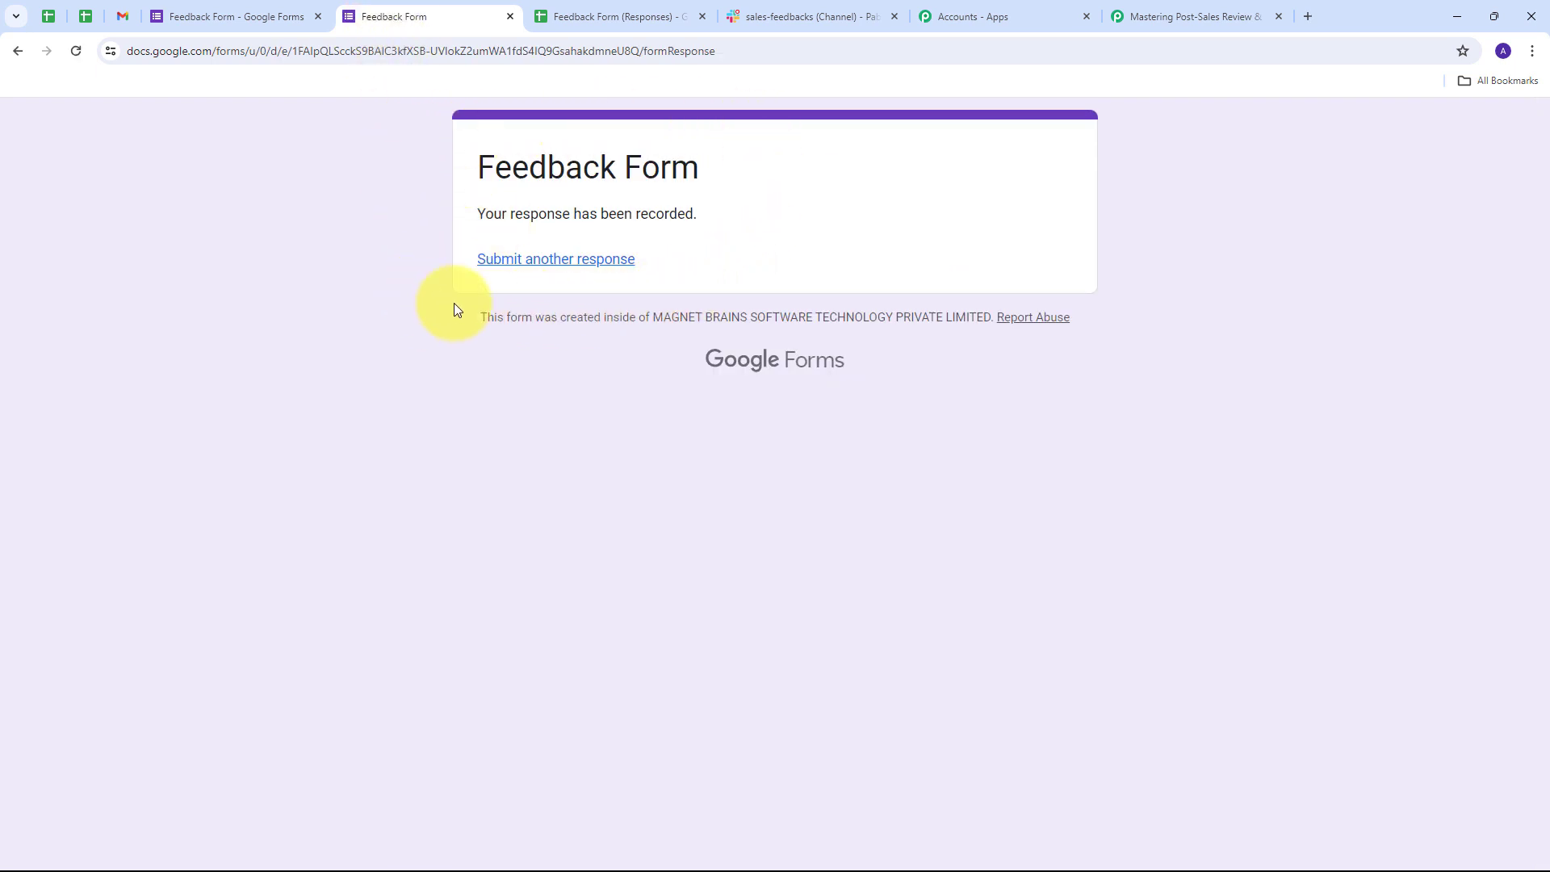
click(595, 13)
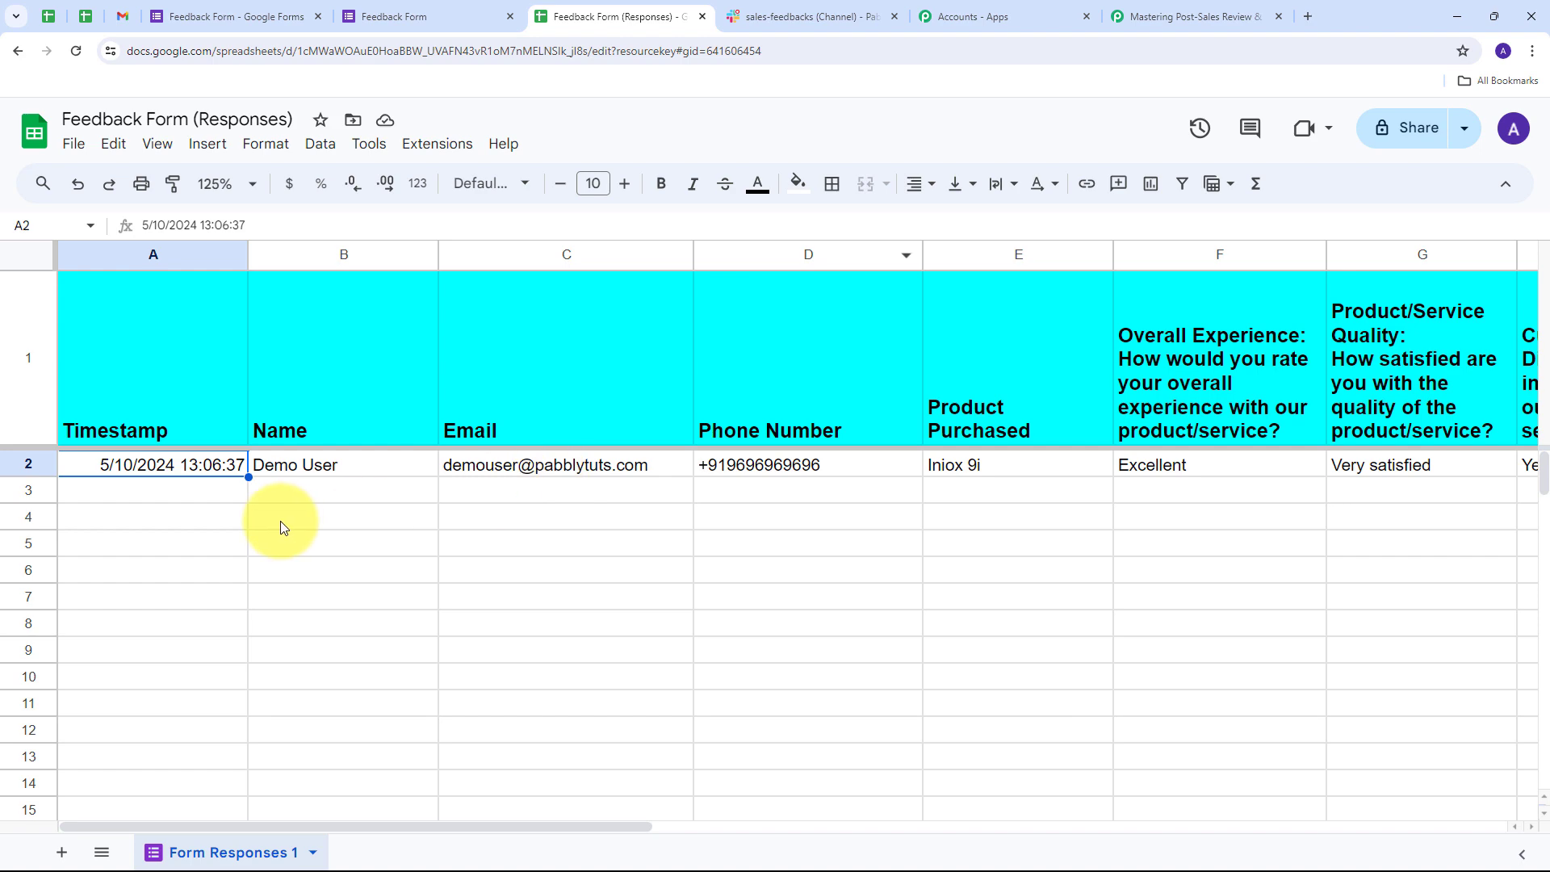
- Scroll across row 2 of the responses sheet to the 'Very likely' recommendation answer
drag(248, 827, 172, 847)
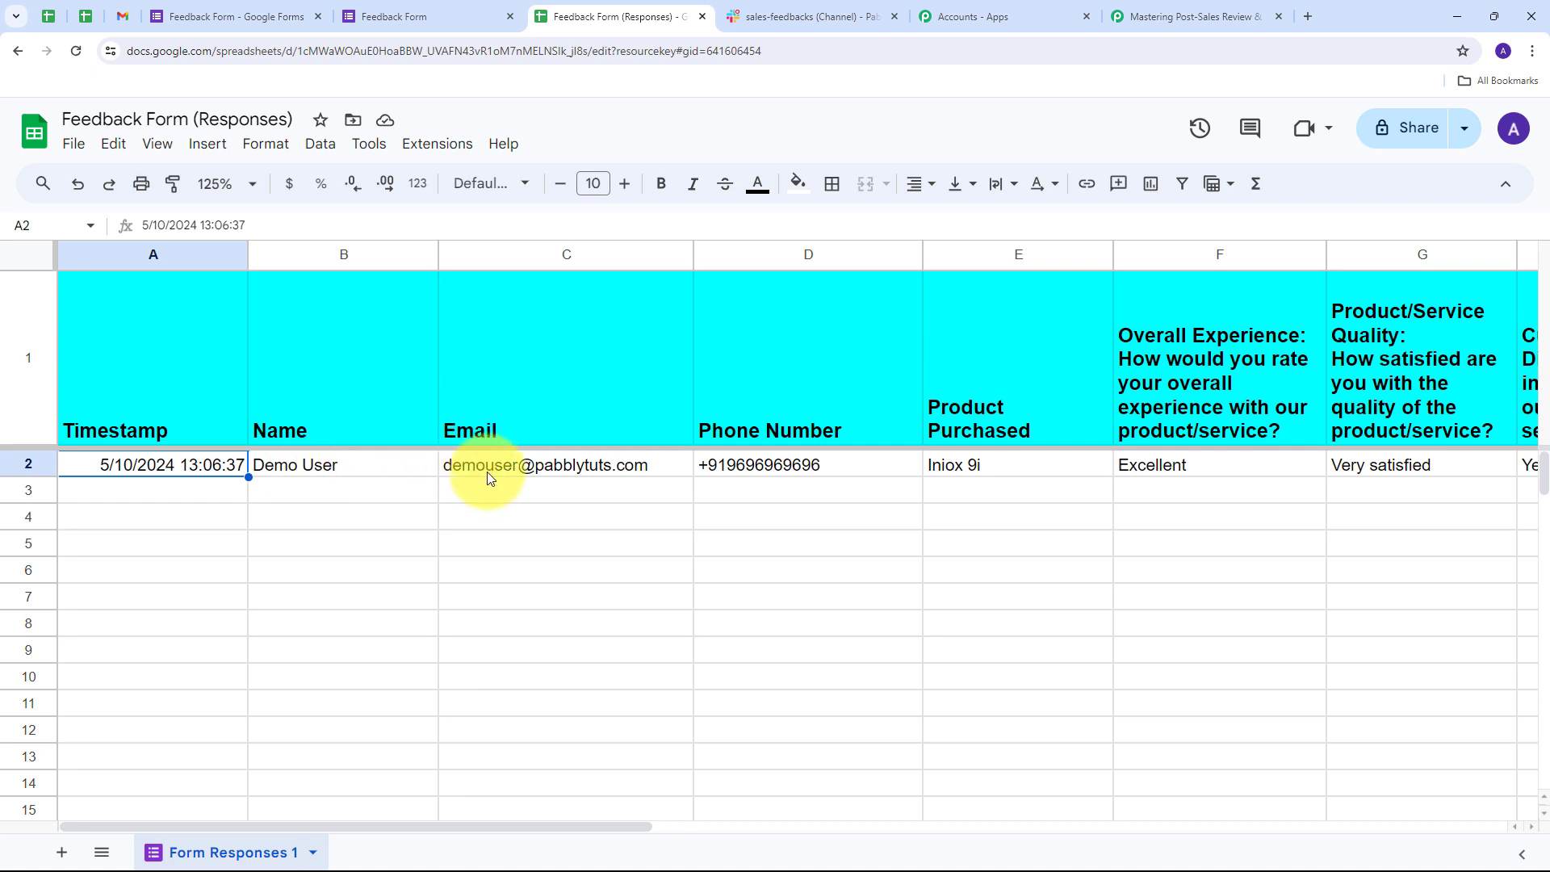
mouse_move(489, 477)
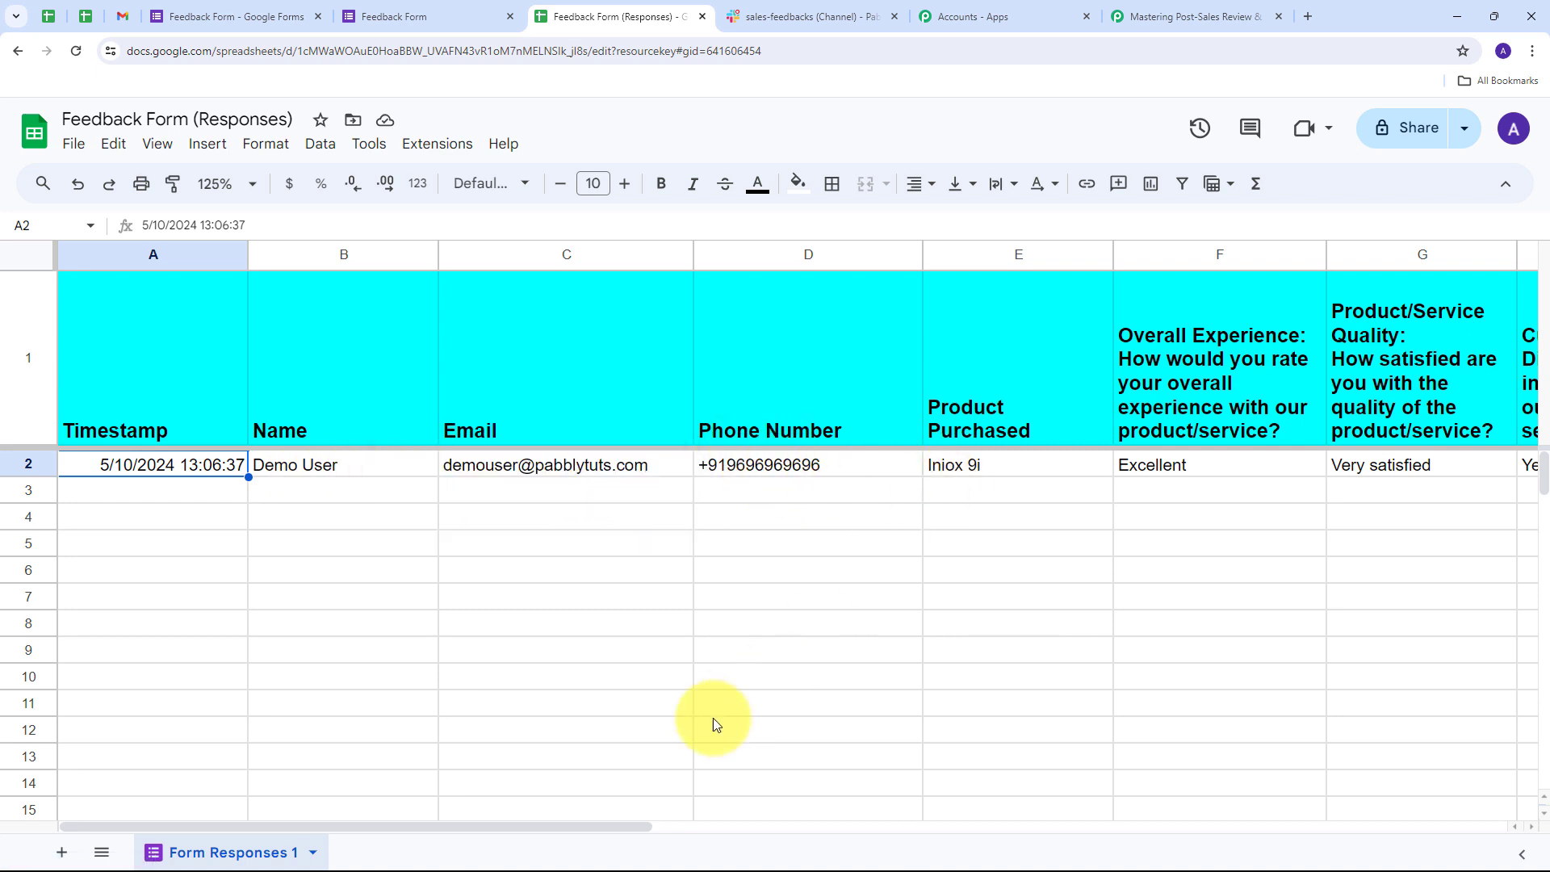
drag(607, 823, 1103, 847)
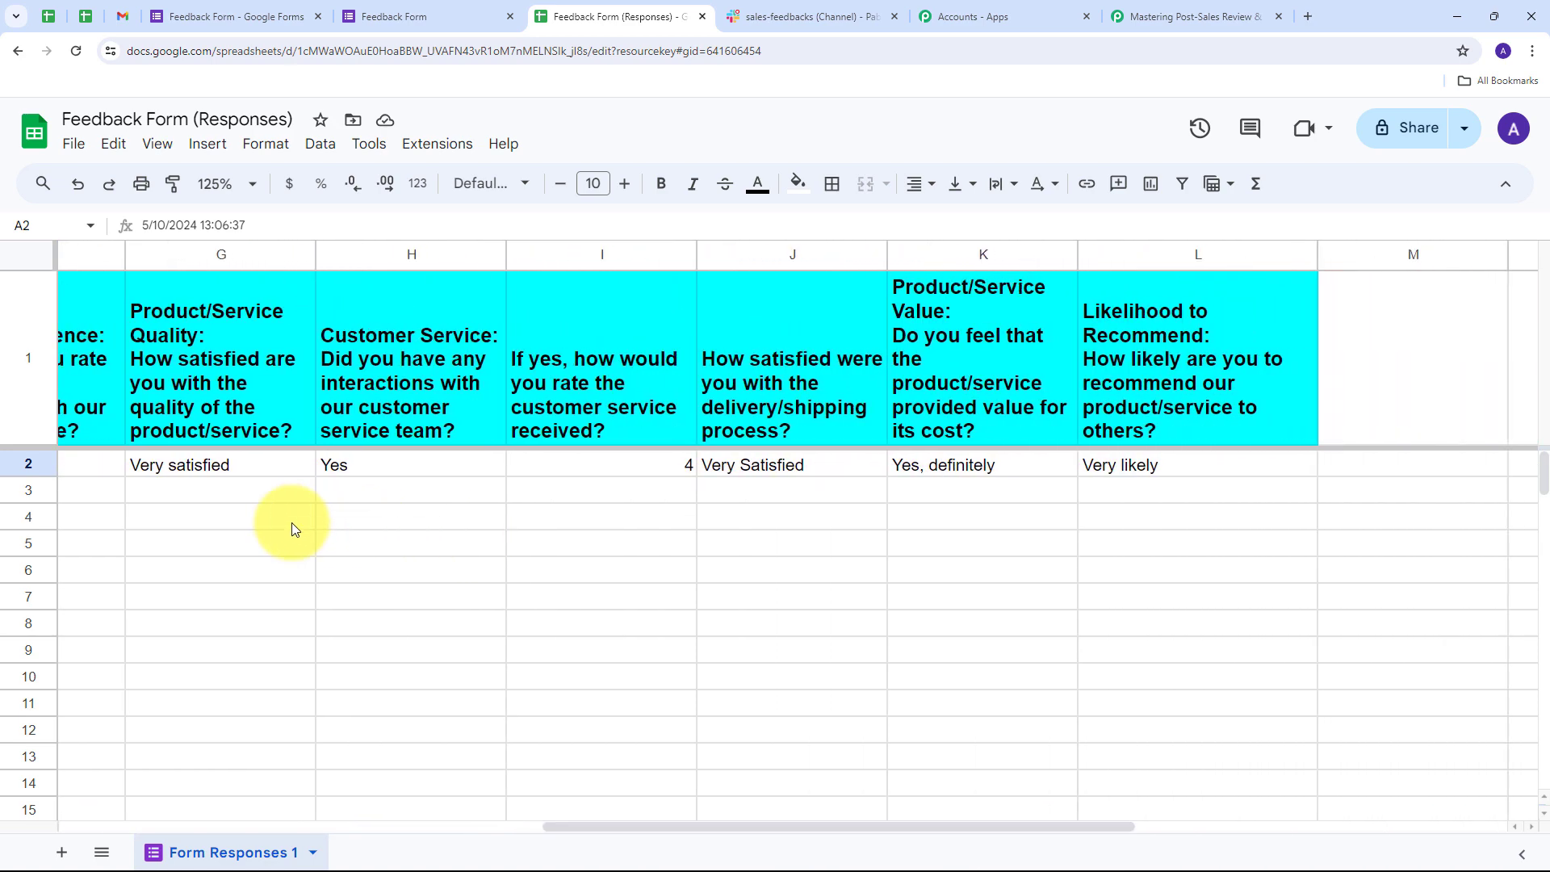
- Review the captured response's TriggerColumn value L and spreadsheet name
click(1120, 16)
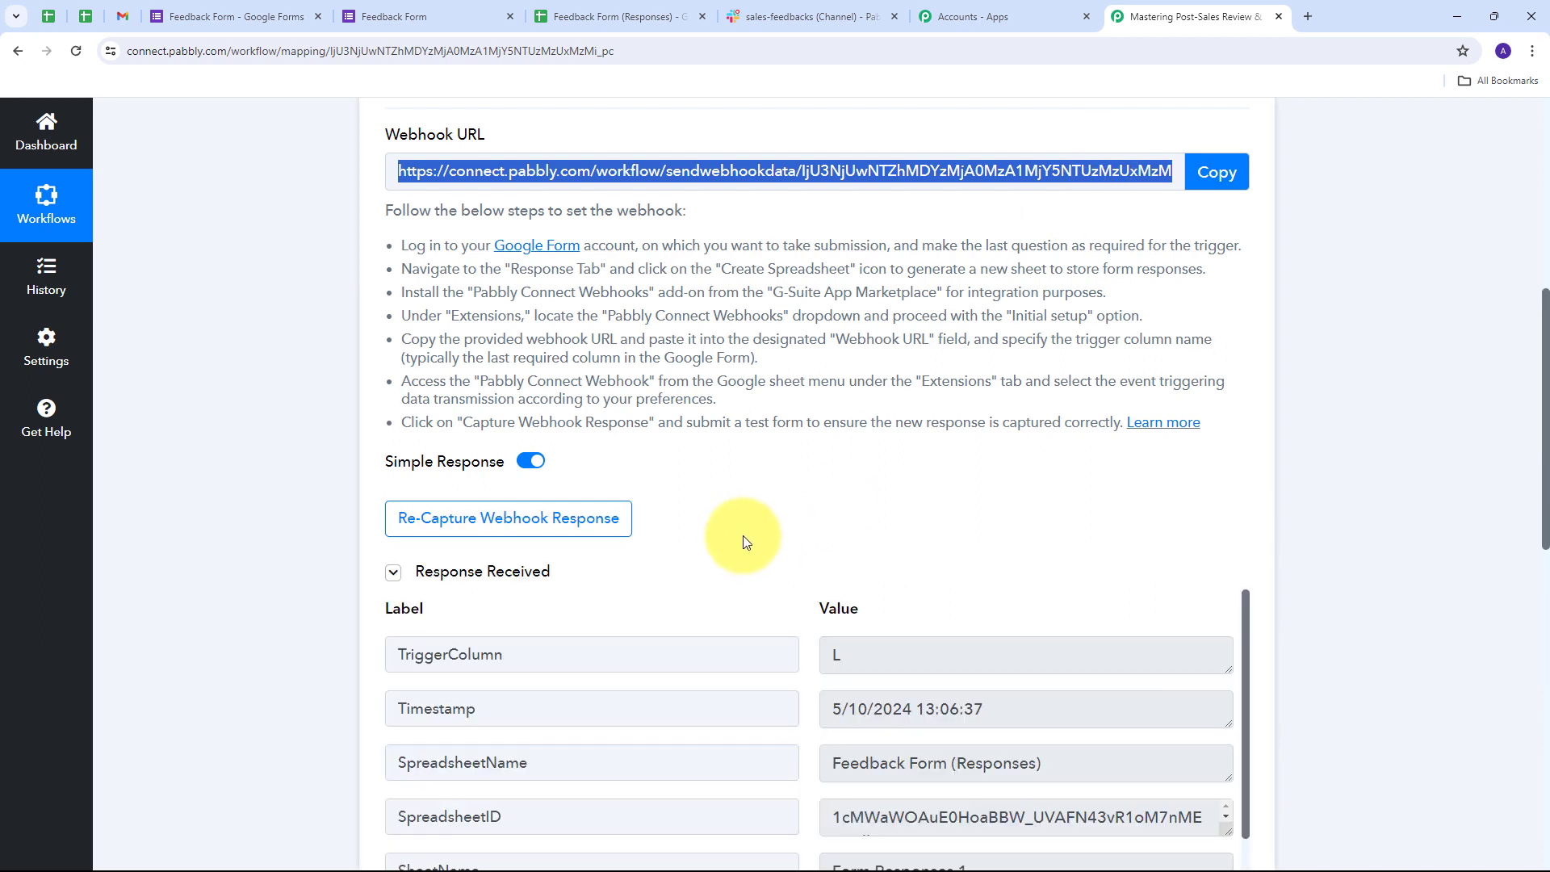
scroll(1334, 434, down, 1)
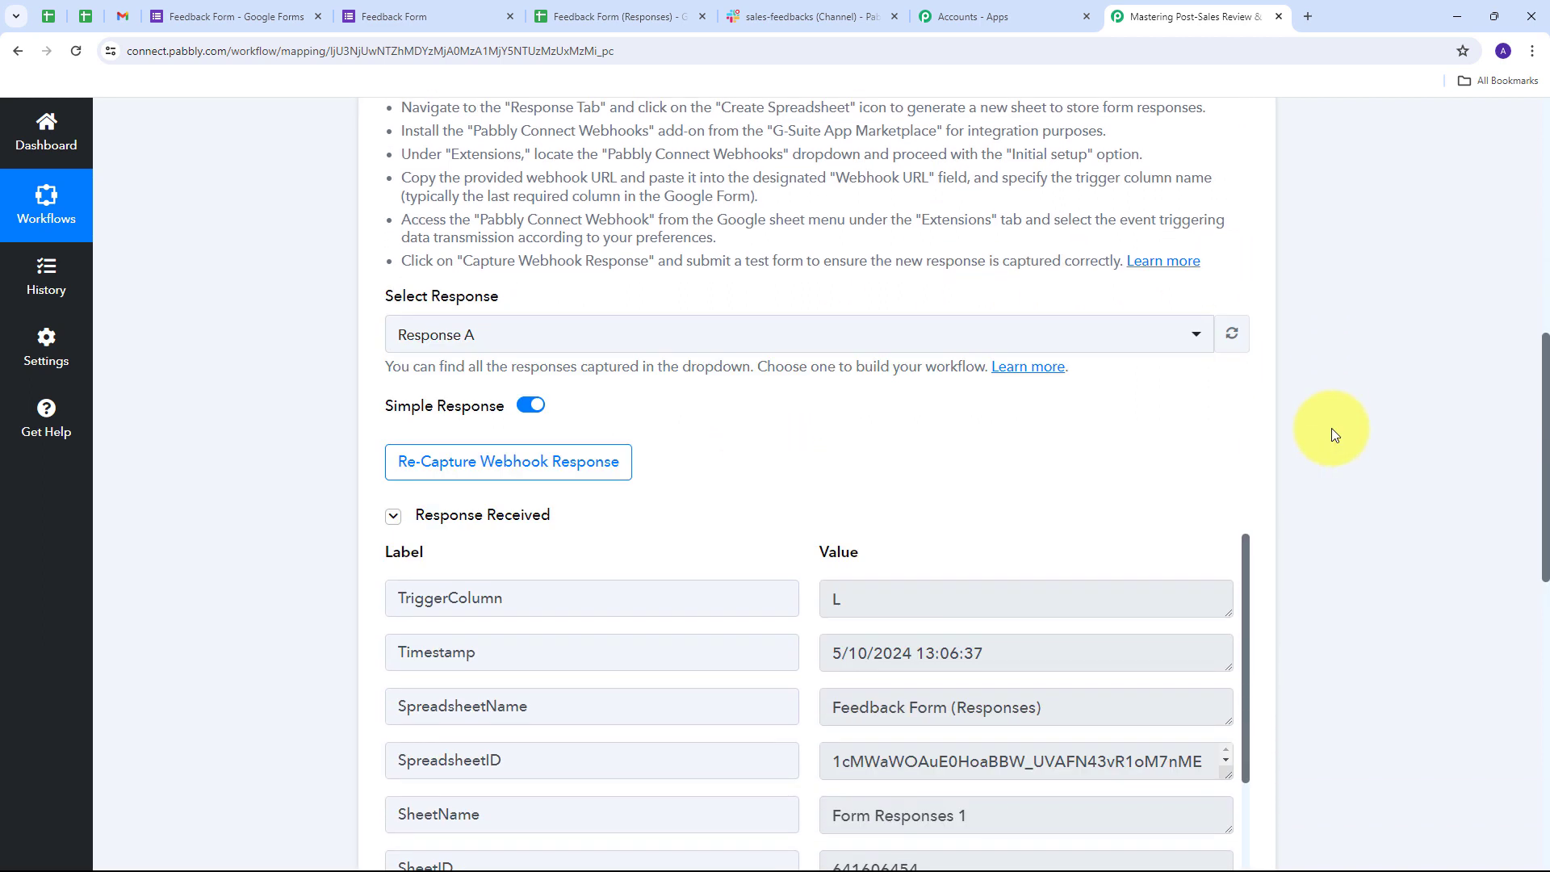
scroll(1333, 435, down, 4)
scroll(1330, 428, down, 1)
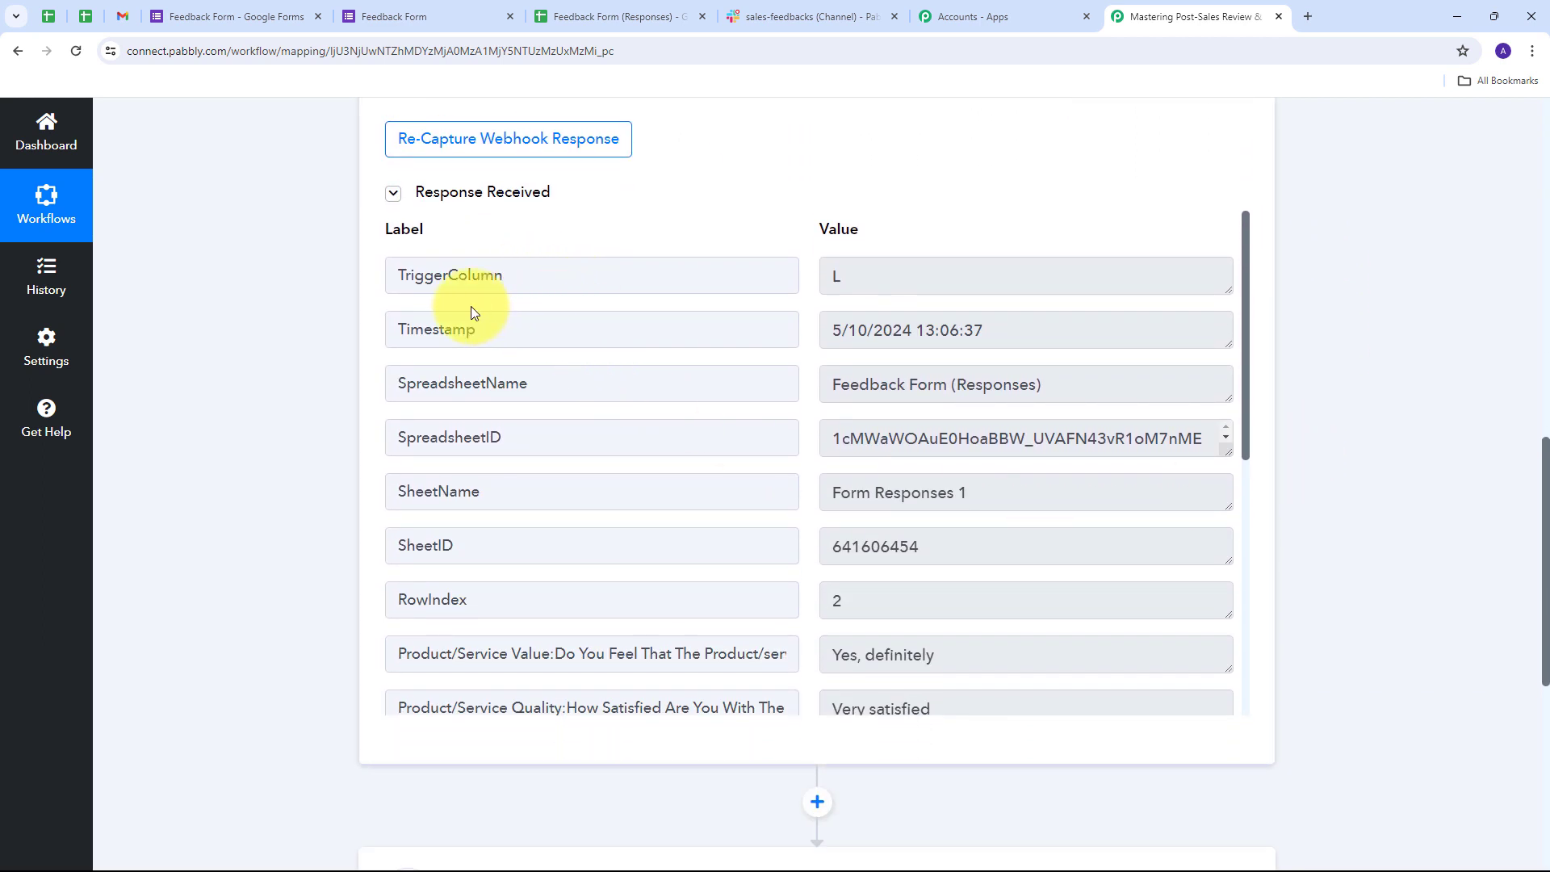
scroll(906, 450, down, 2)
scroll(806, 481, up, 2)
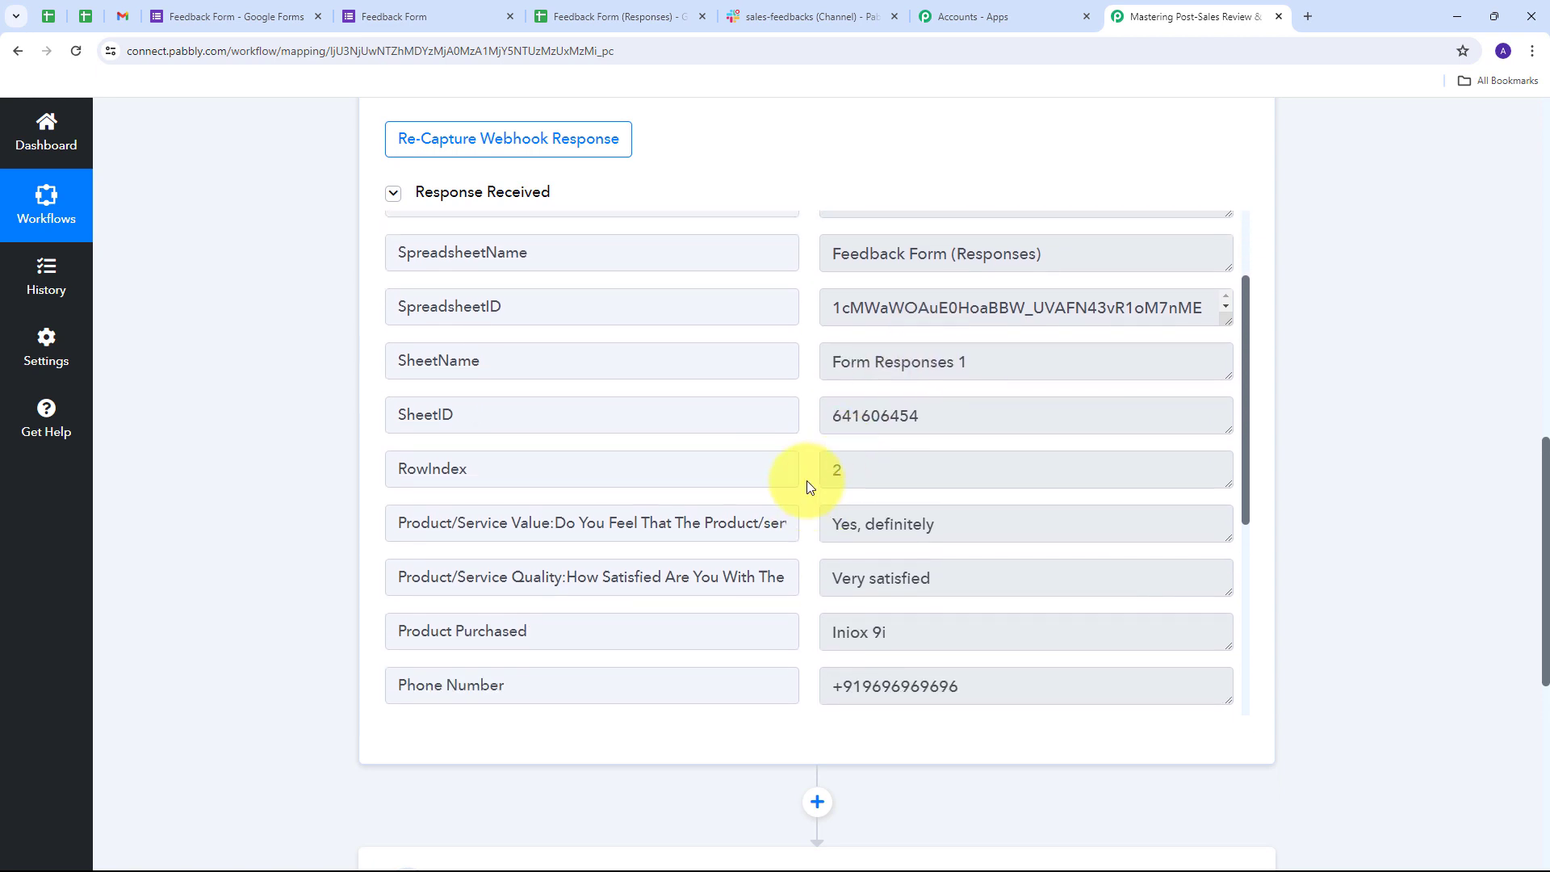
double_click(906, 280)
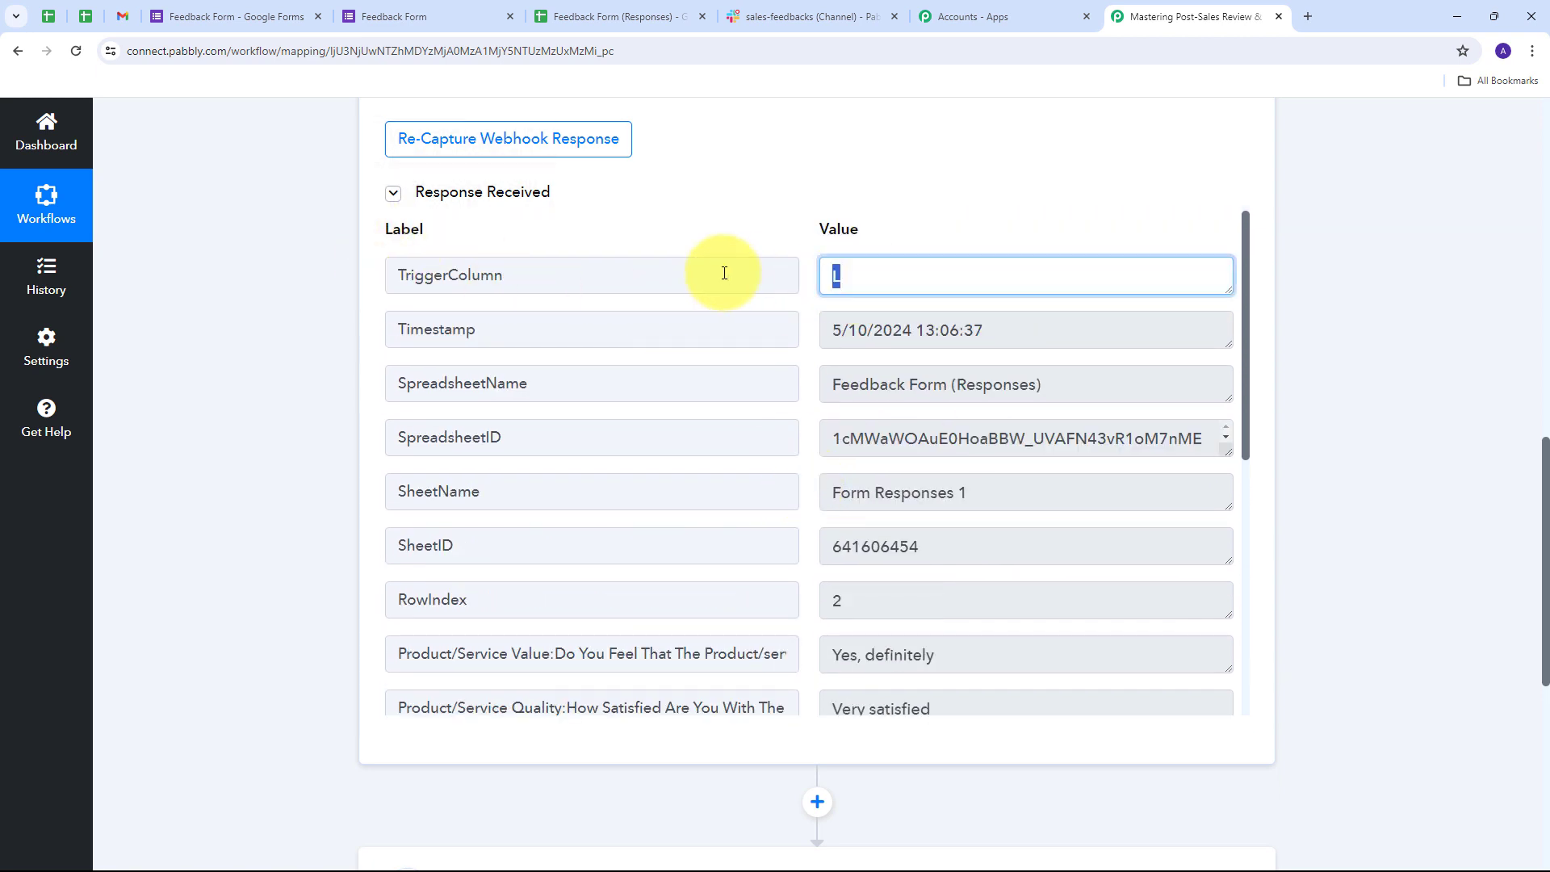
drag(1119, 394, 812, 404)
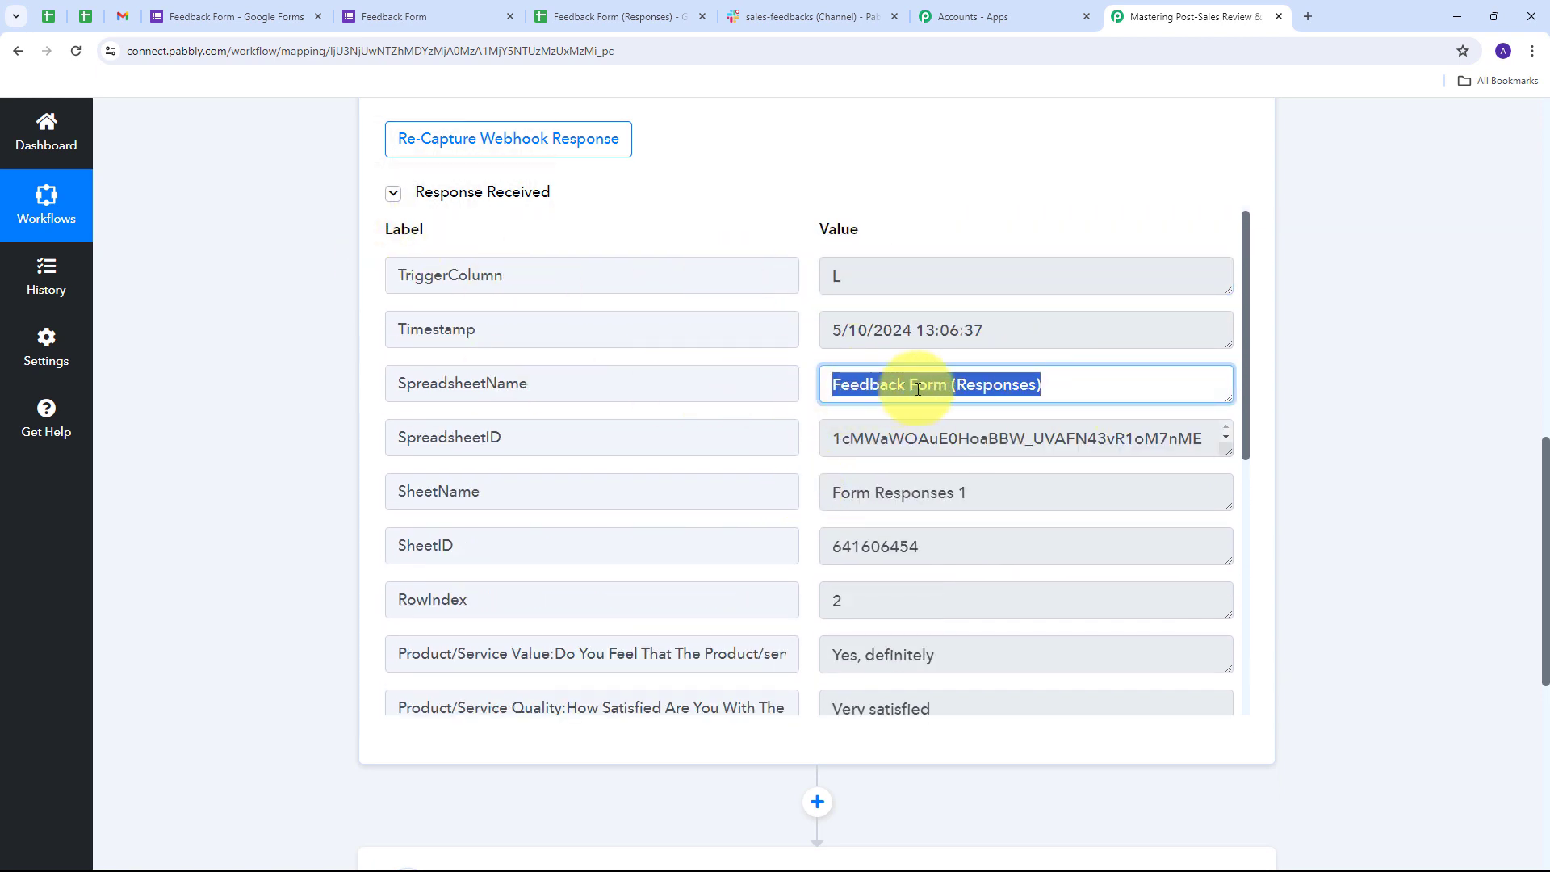
scroll(681, 449, down, 4)
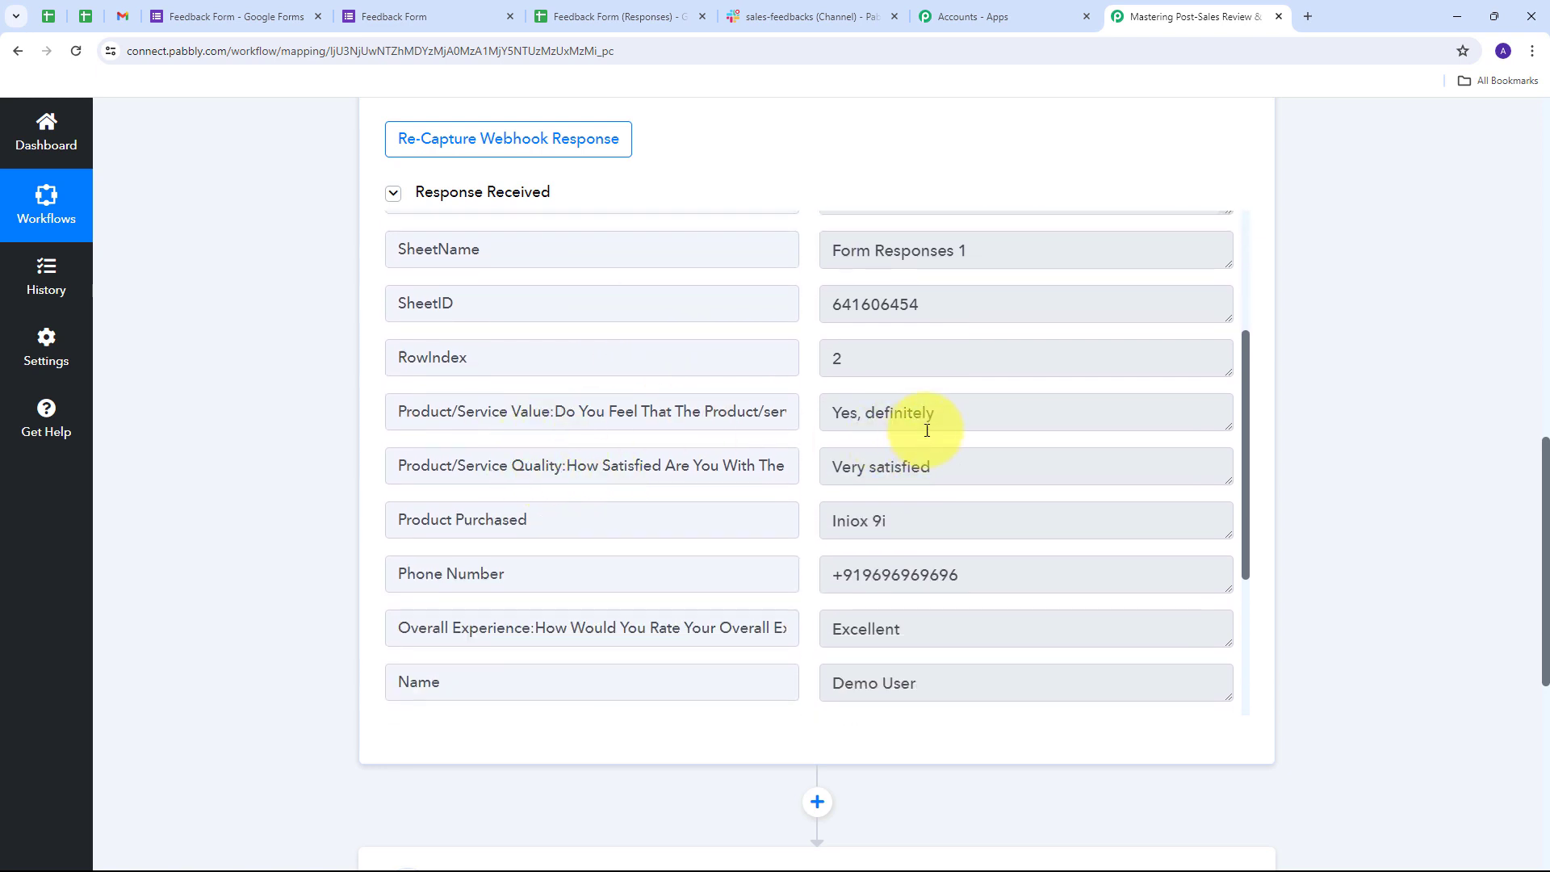
scroll(927, 430, down, 1)
- Check the captured phone number, name and e-mail answers, then scroll to the action step
drag(909, 443, 792, 443)
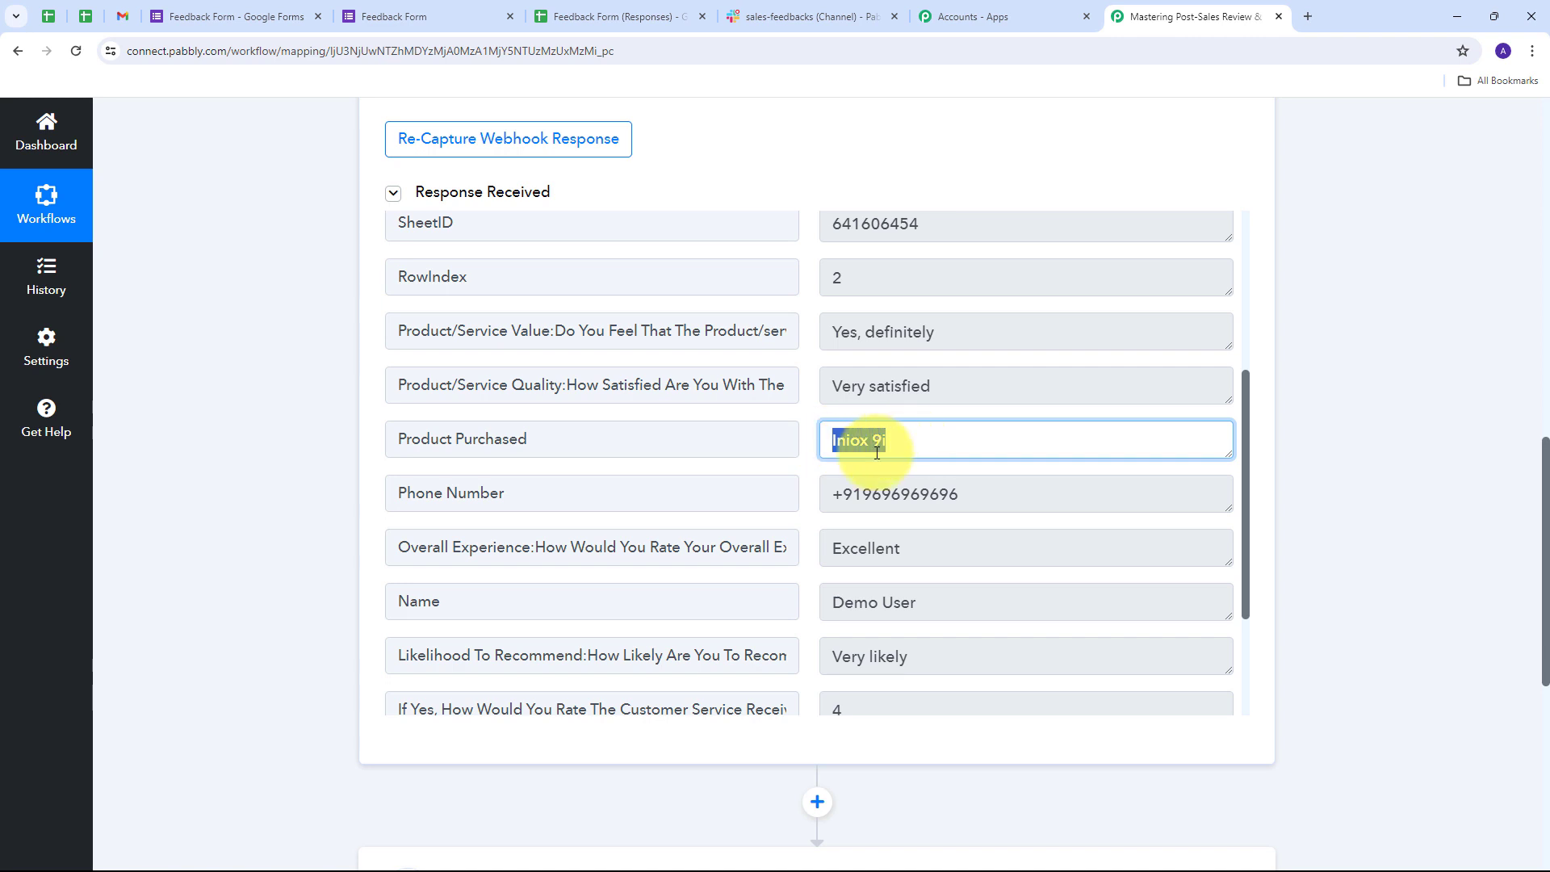
drag(1044, 491, 789, 519)
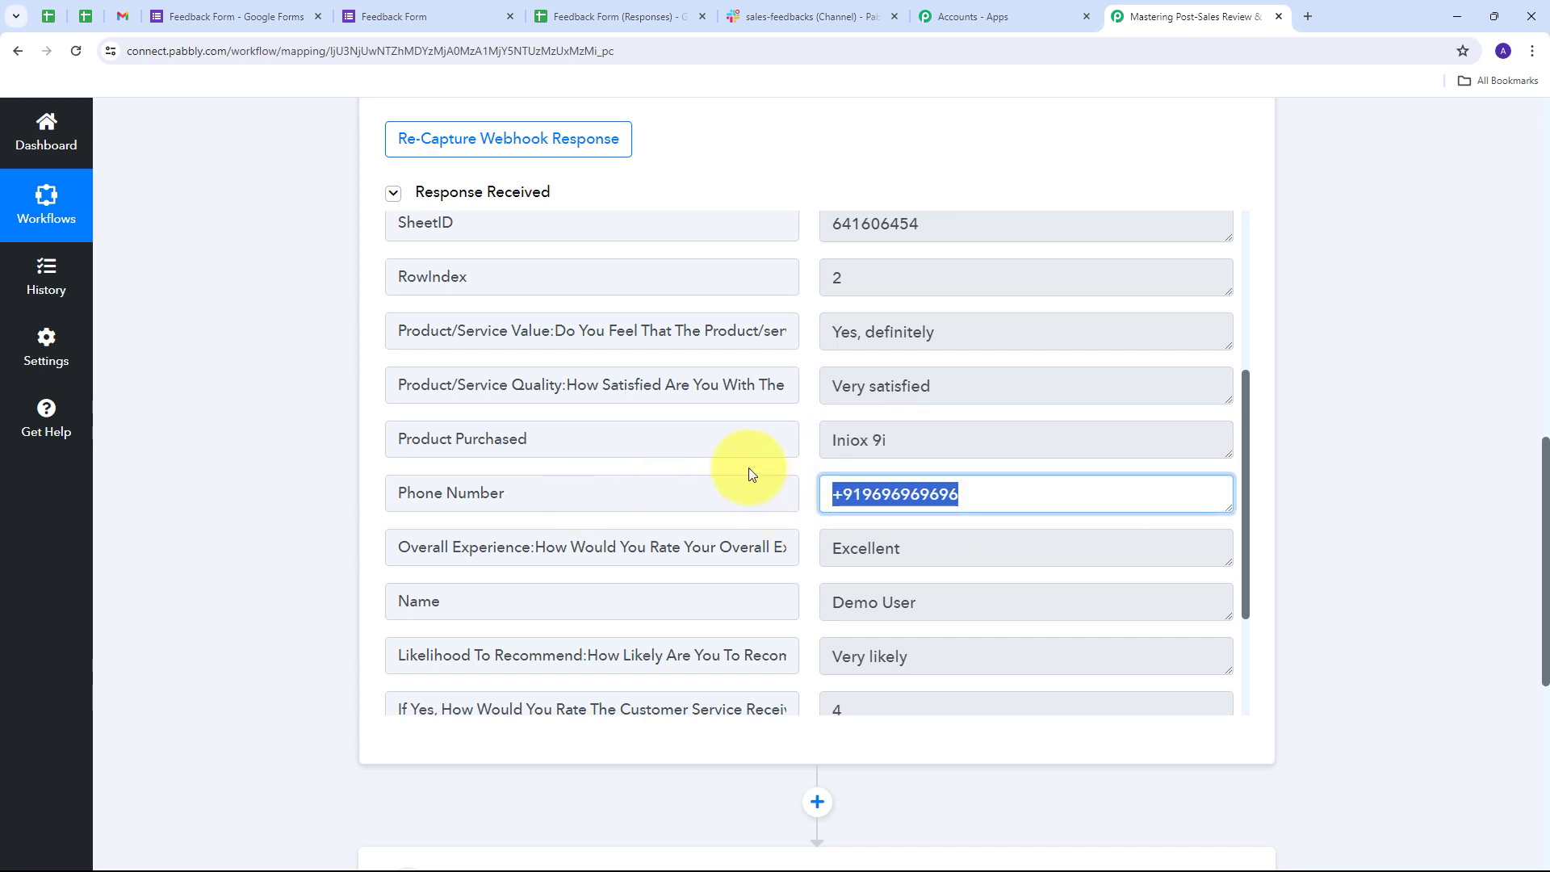
scroll(748, 473, down, 2)
click(972, 440)
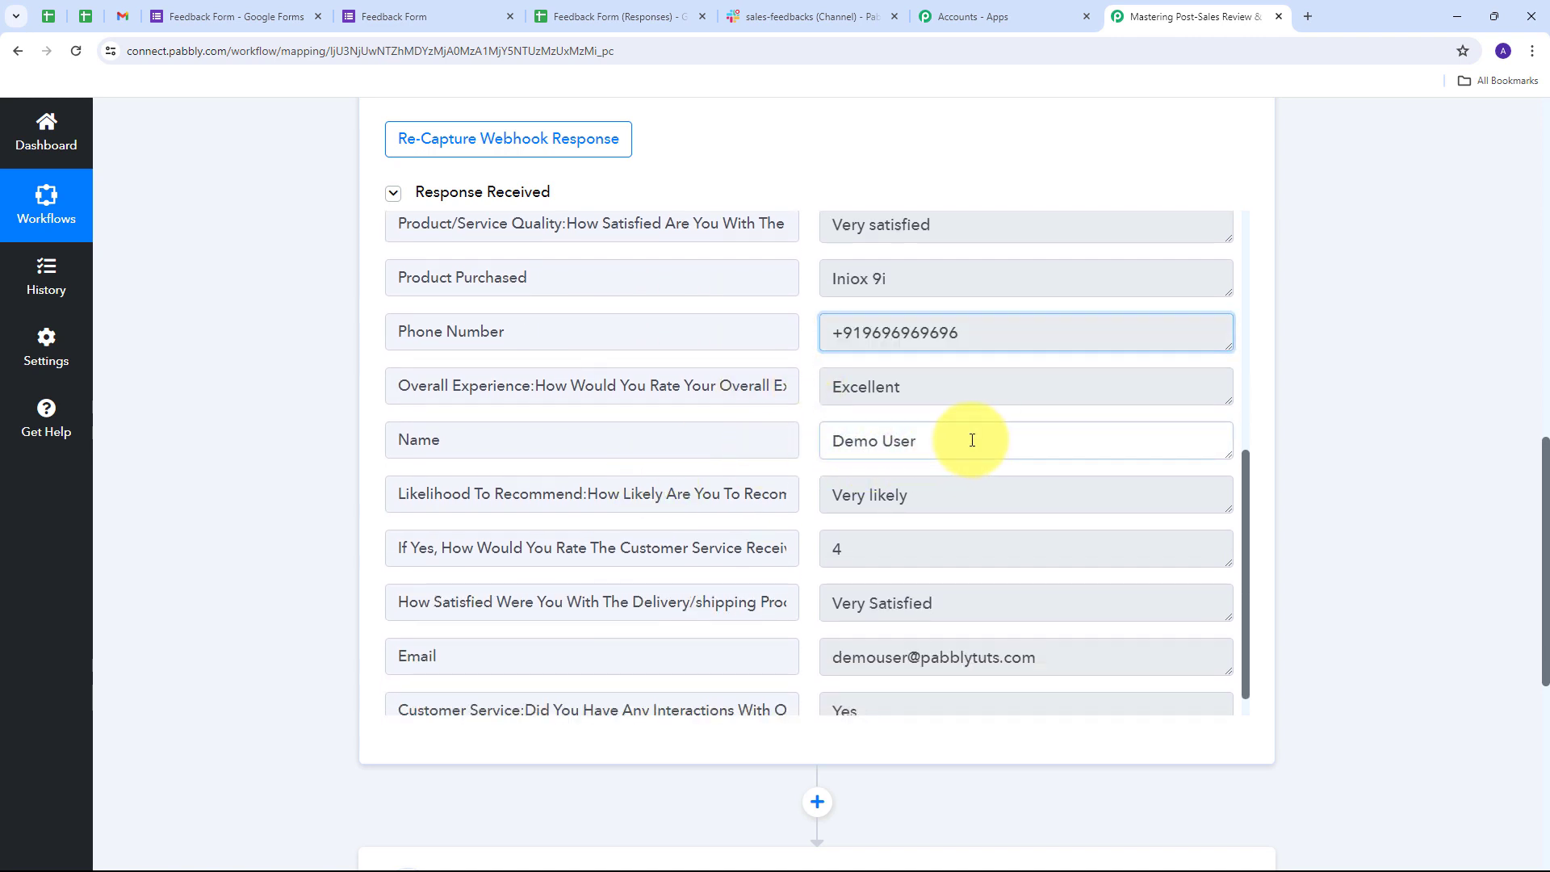
drag(971, 440, 796, 439)
scroll(1009, 621, down, 1)
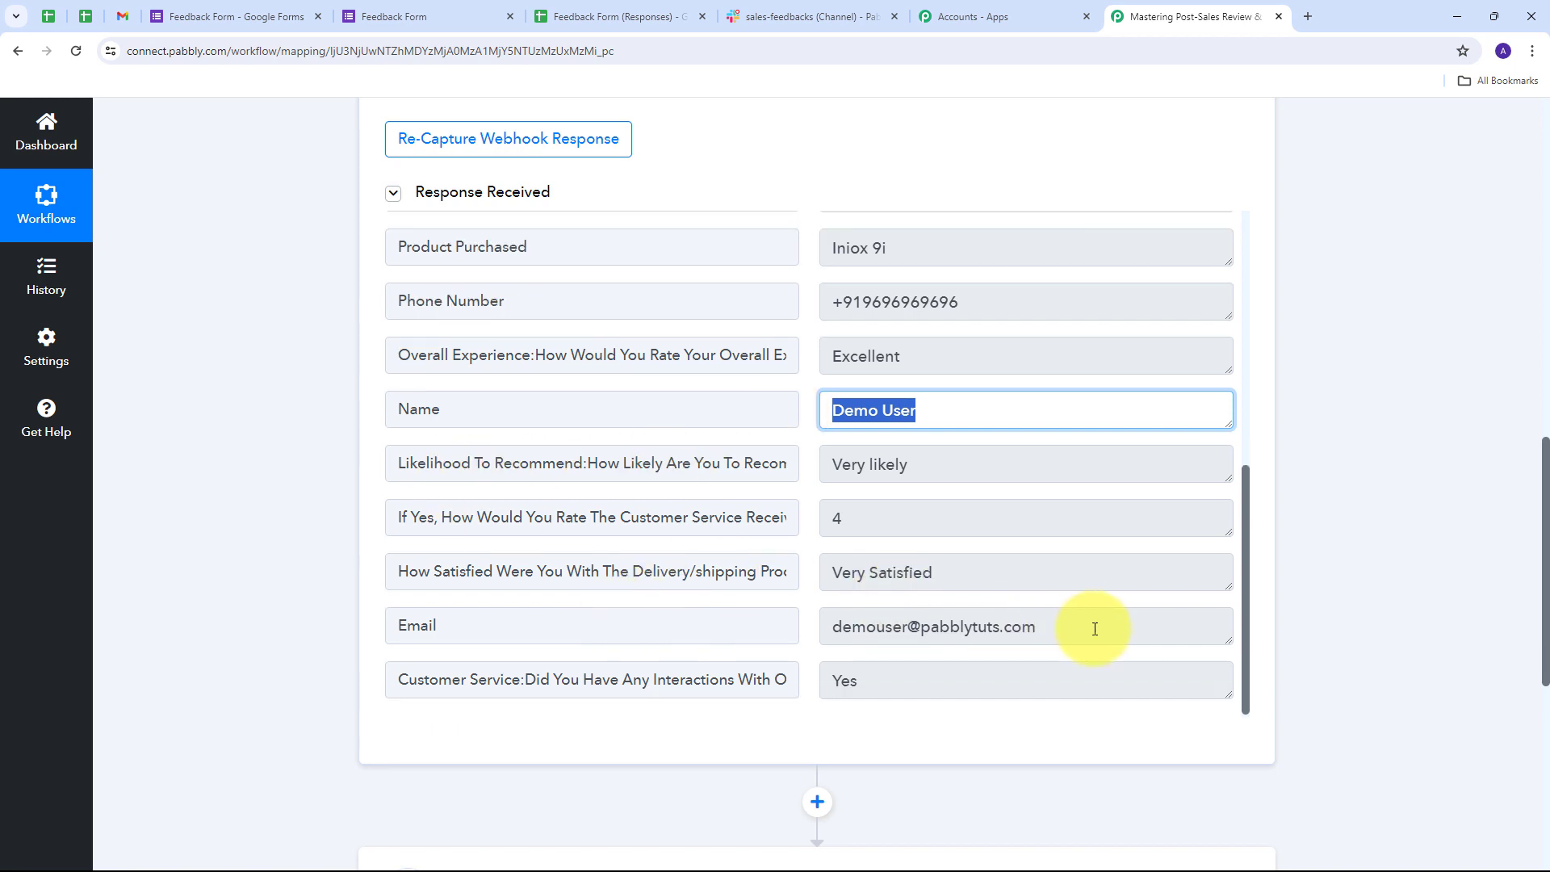
drag(1094, 628, 837, 626)
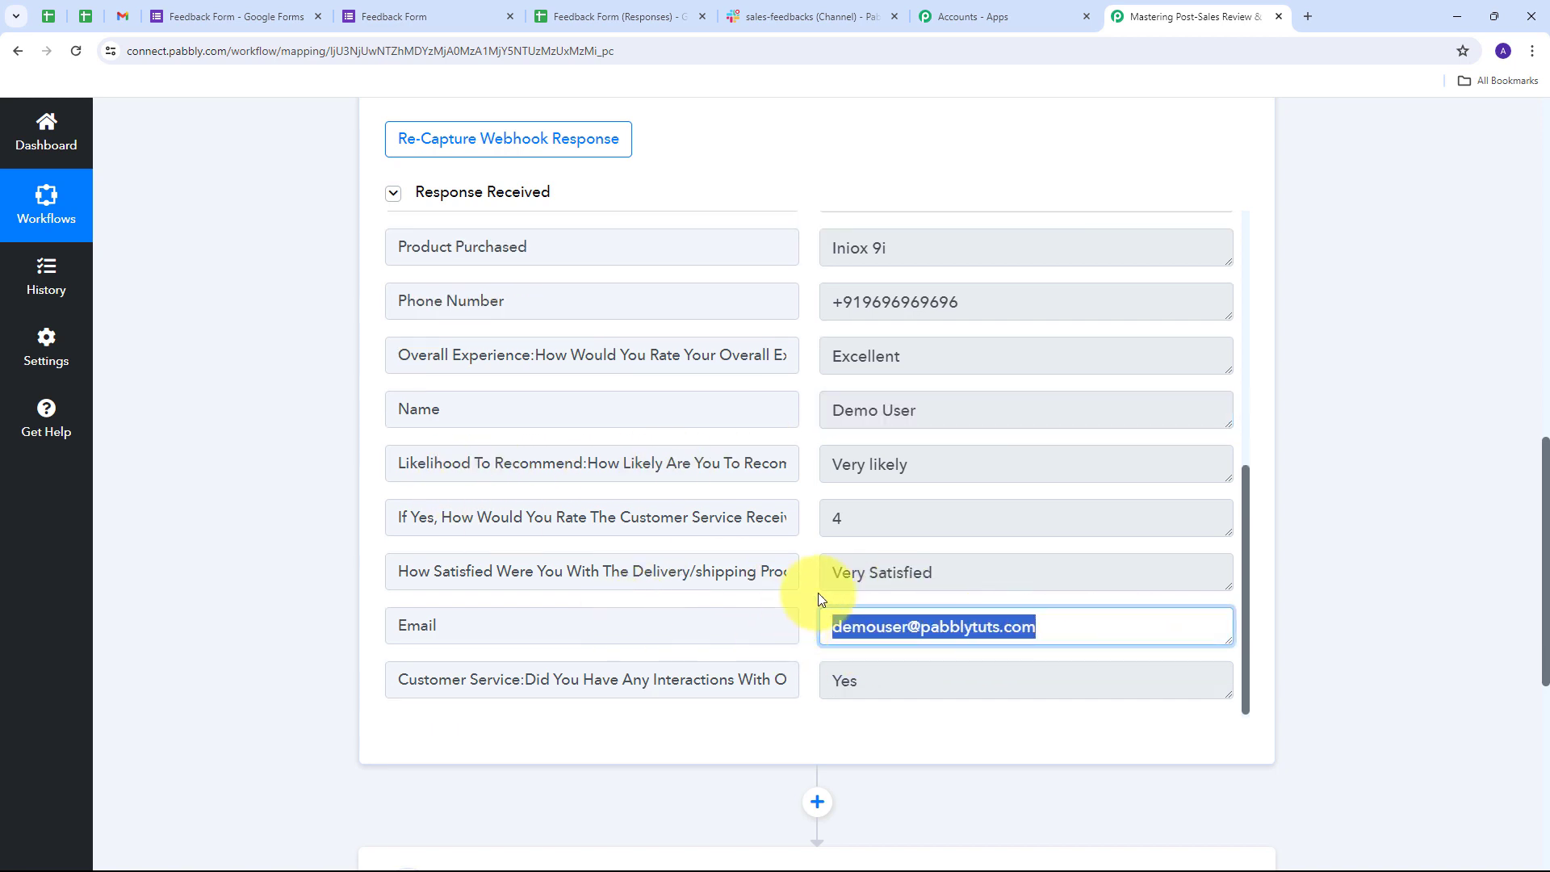
scroll(820, 595, up, 6)
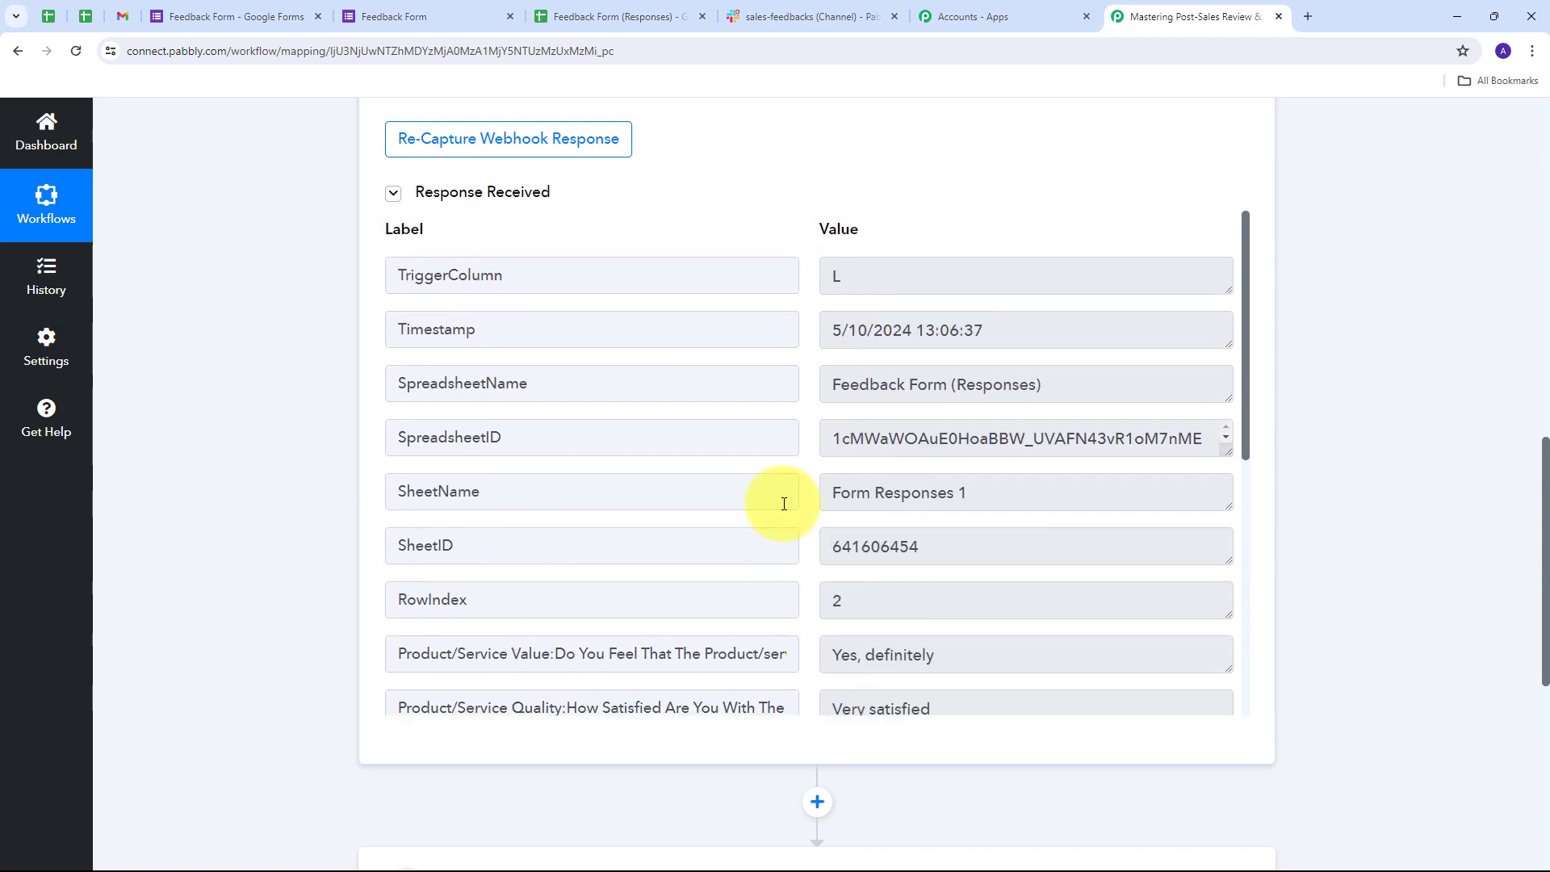
scroll(811, 542, down, 3)
scroll(811, 542, up, 3)
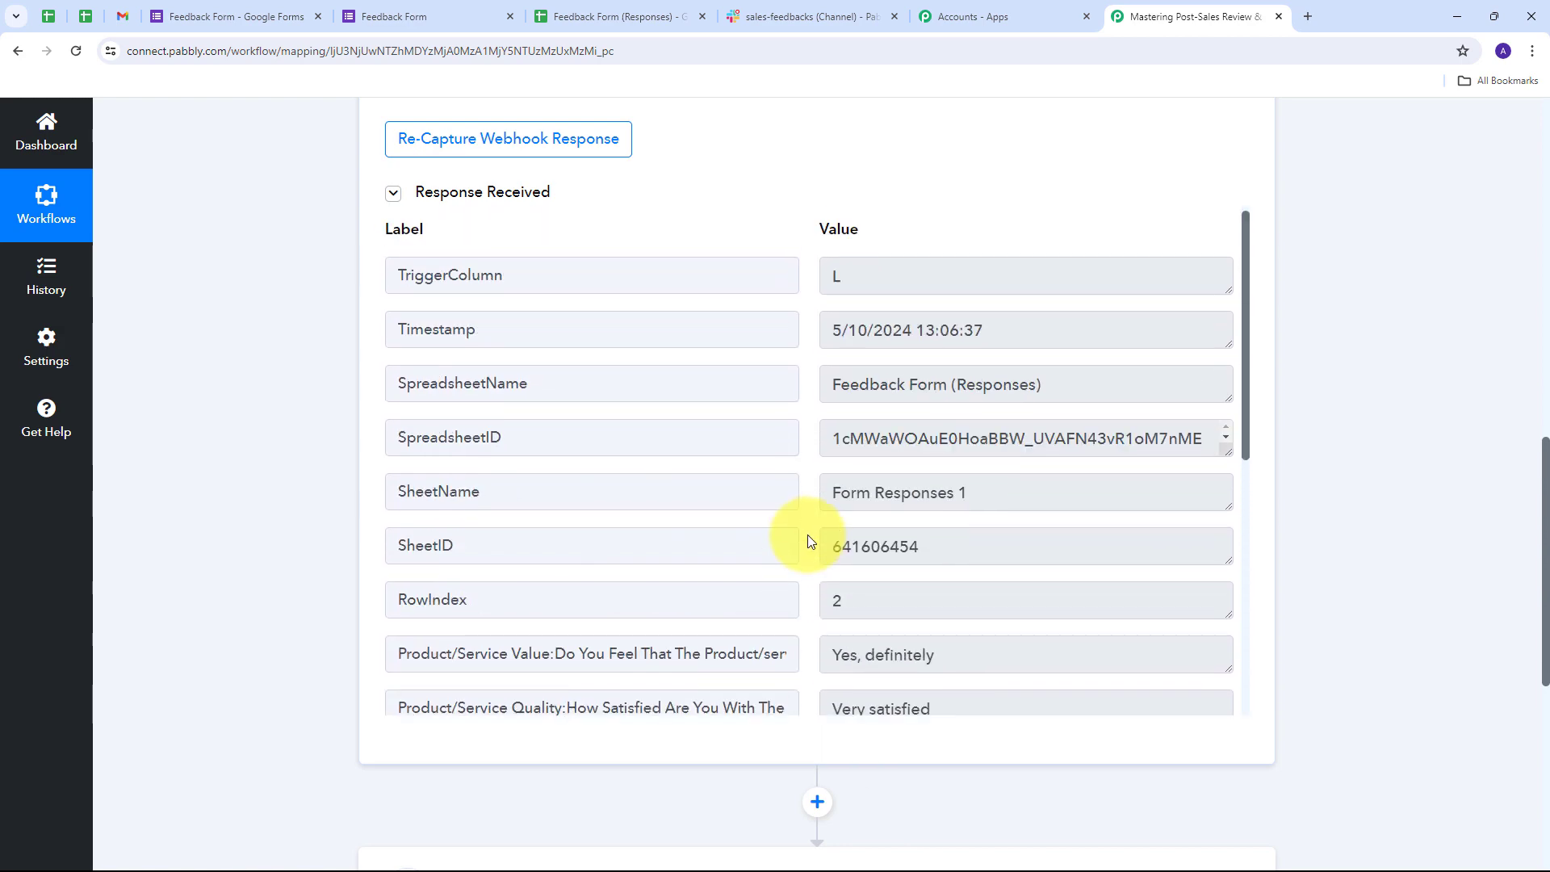
scroll(811, 541, down, 6)
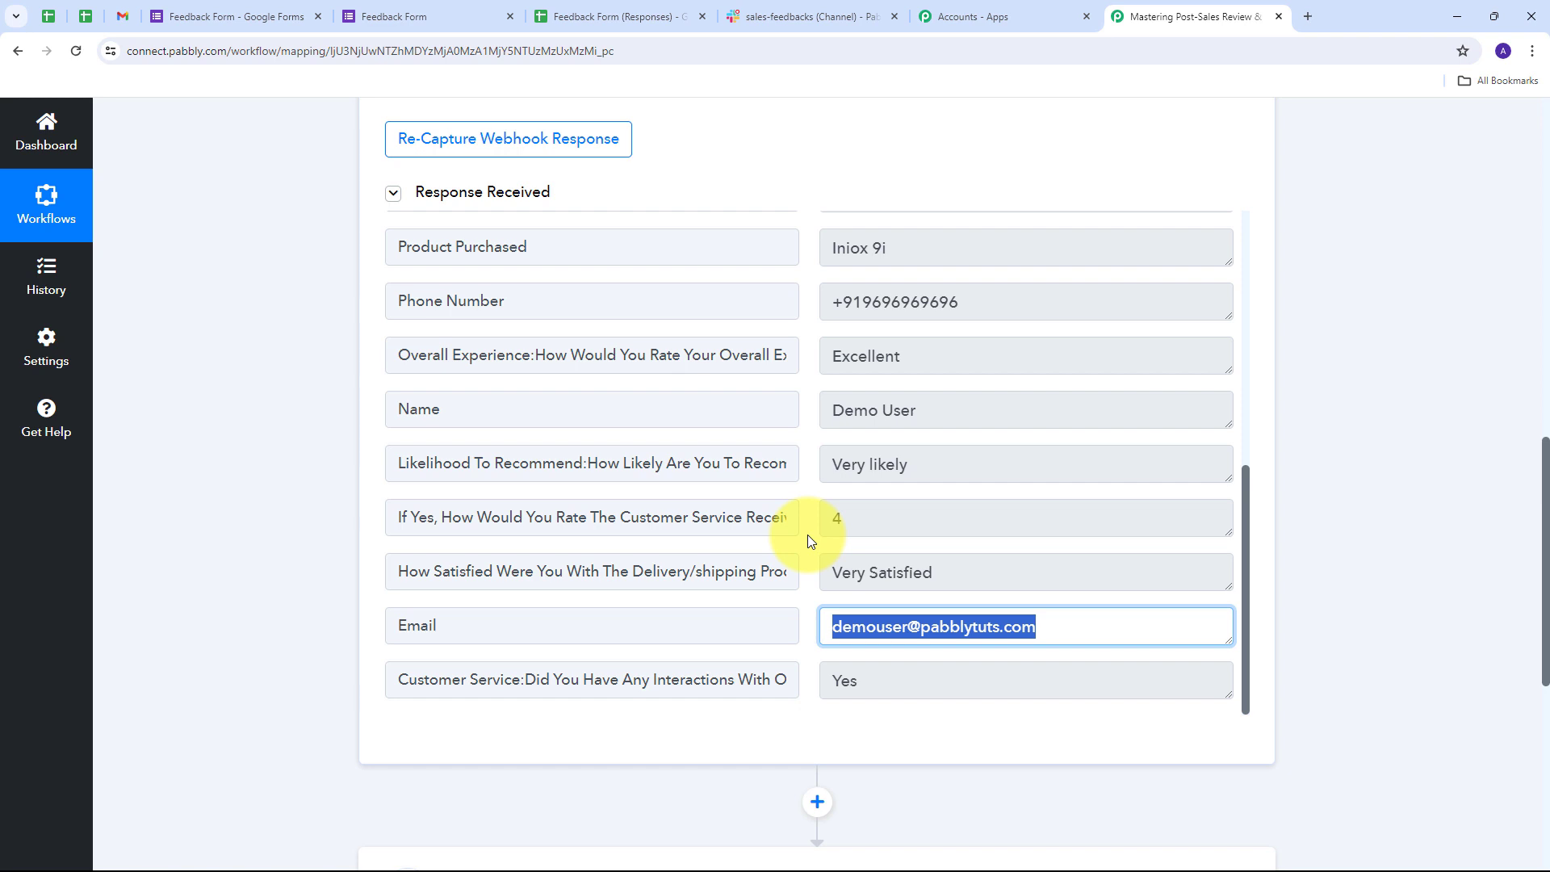
scroll(807, 534, down, 2)
scroll(1228, 529, up, 1)
scroll(1328, 499, up, 2)
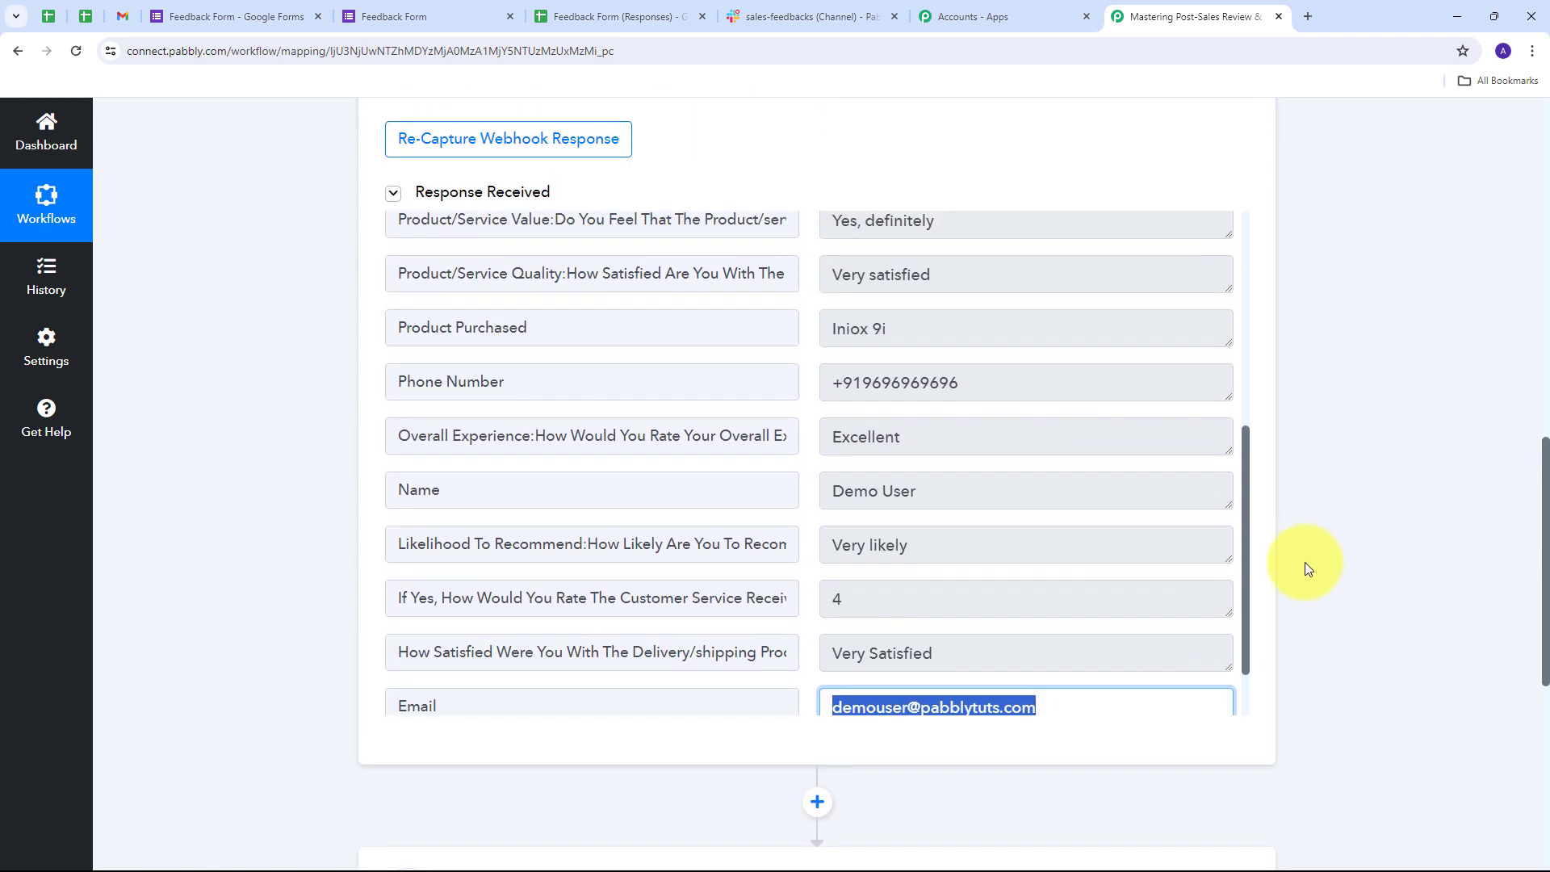
scroll(1305, 567, down, 6)
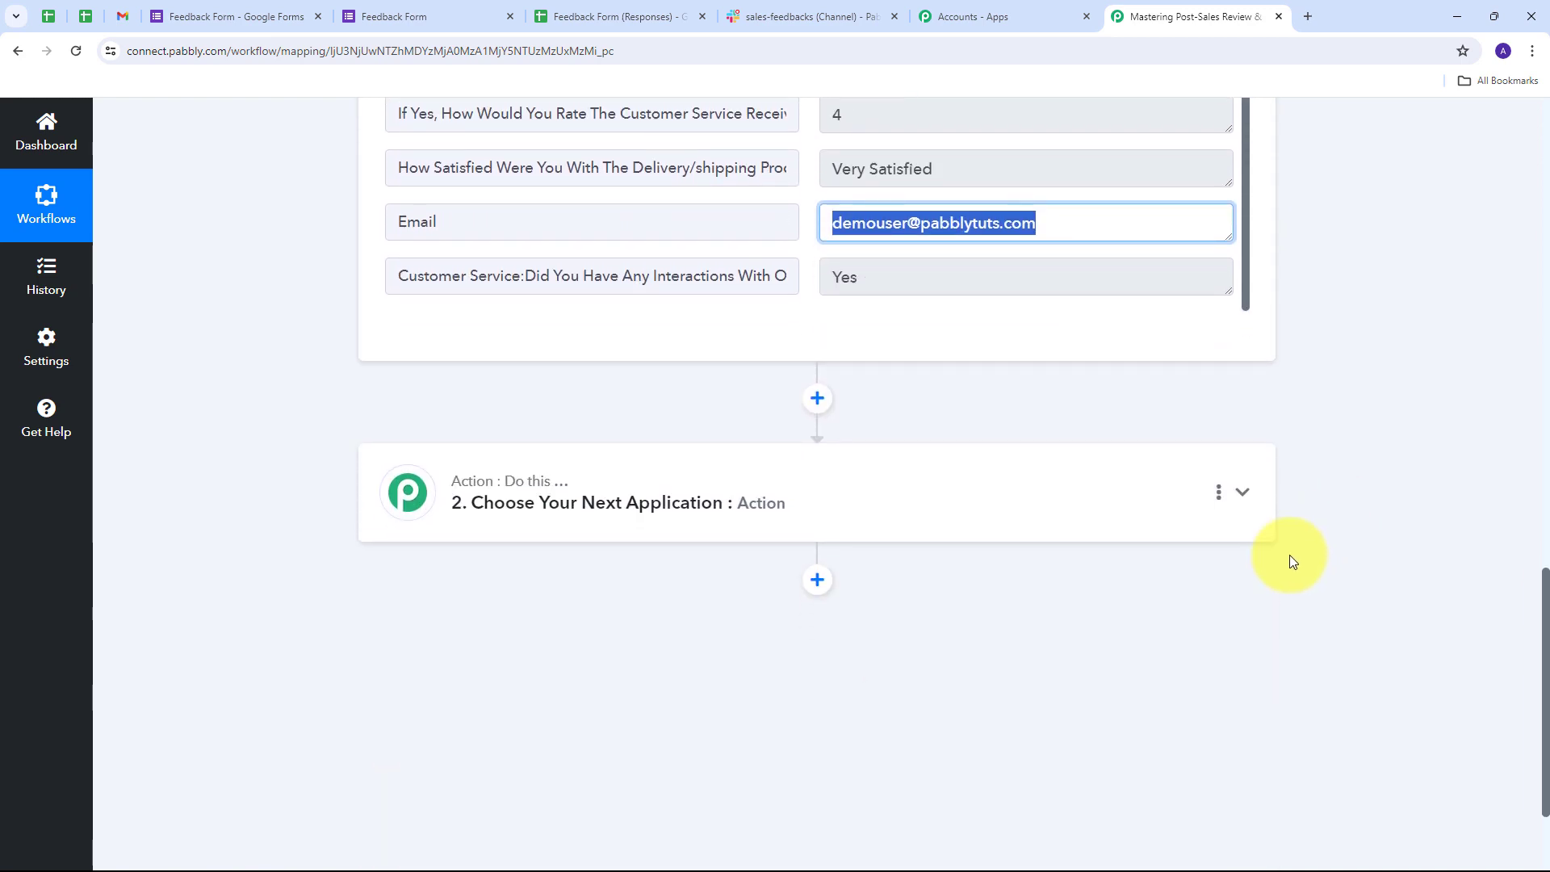
- Set the second step's app to Slack with the Send Channel Message action event
click(1242, 495)
scroll(460, 391, up, 4)
click(467, 441)
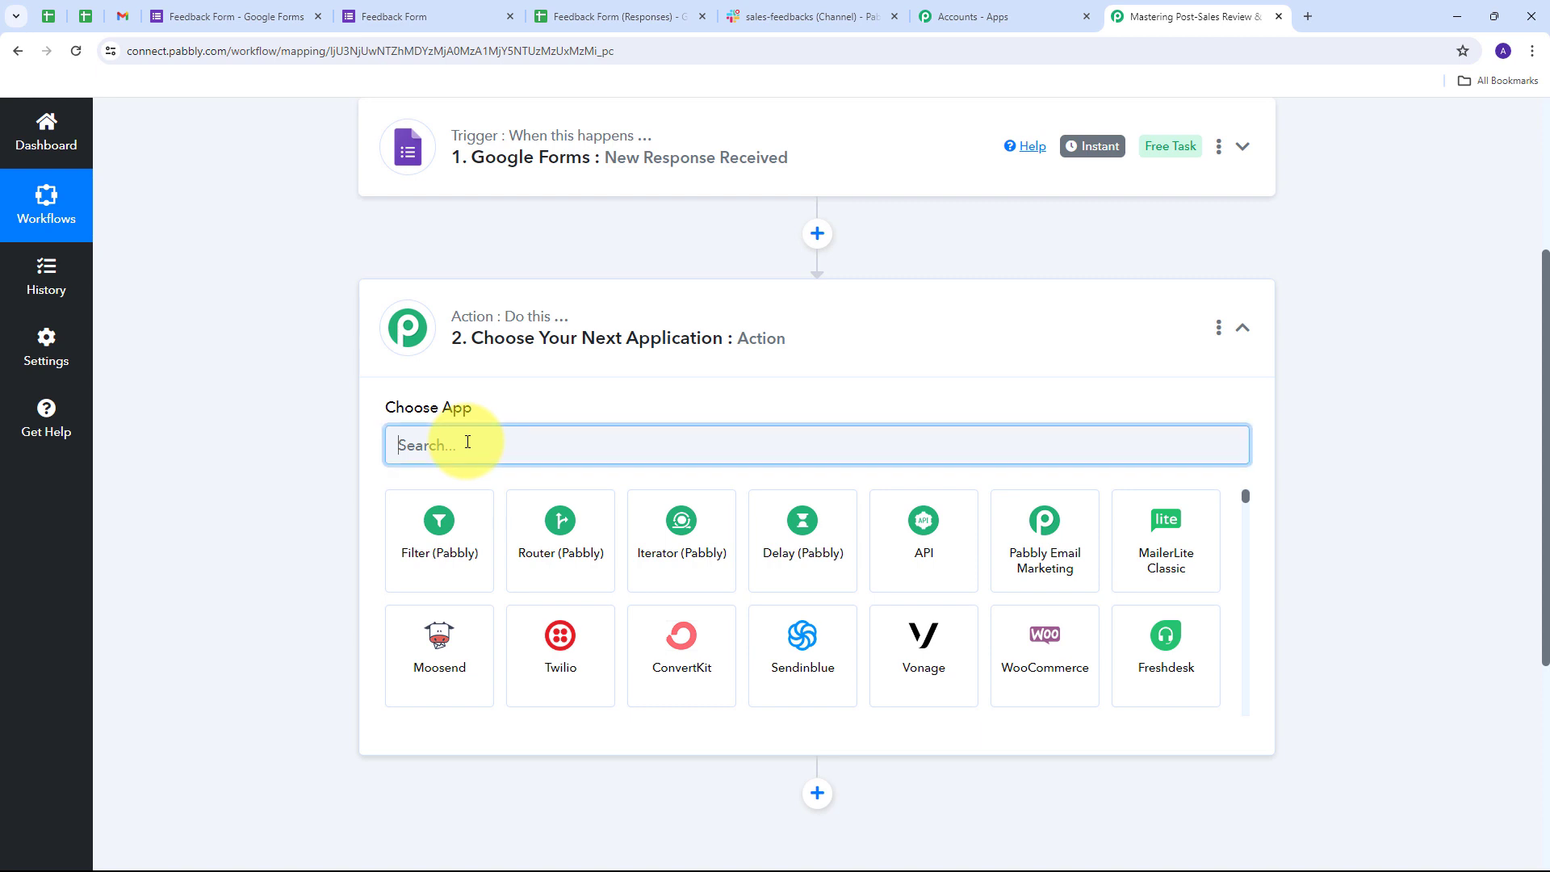
text(Slack)
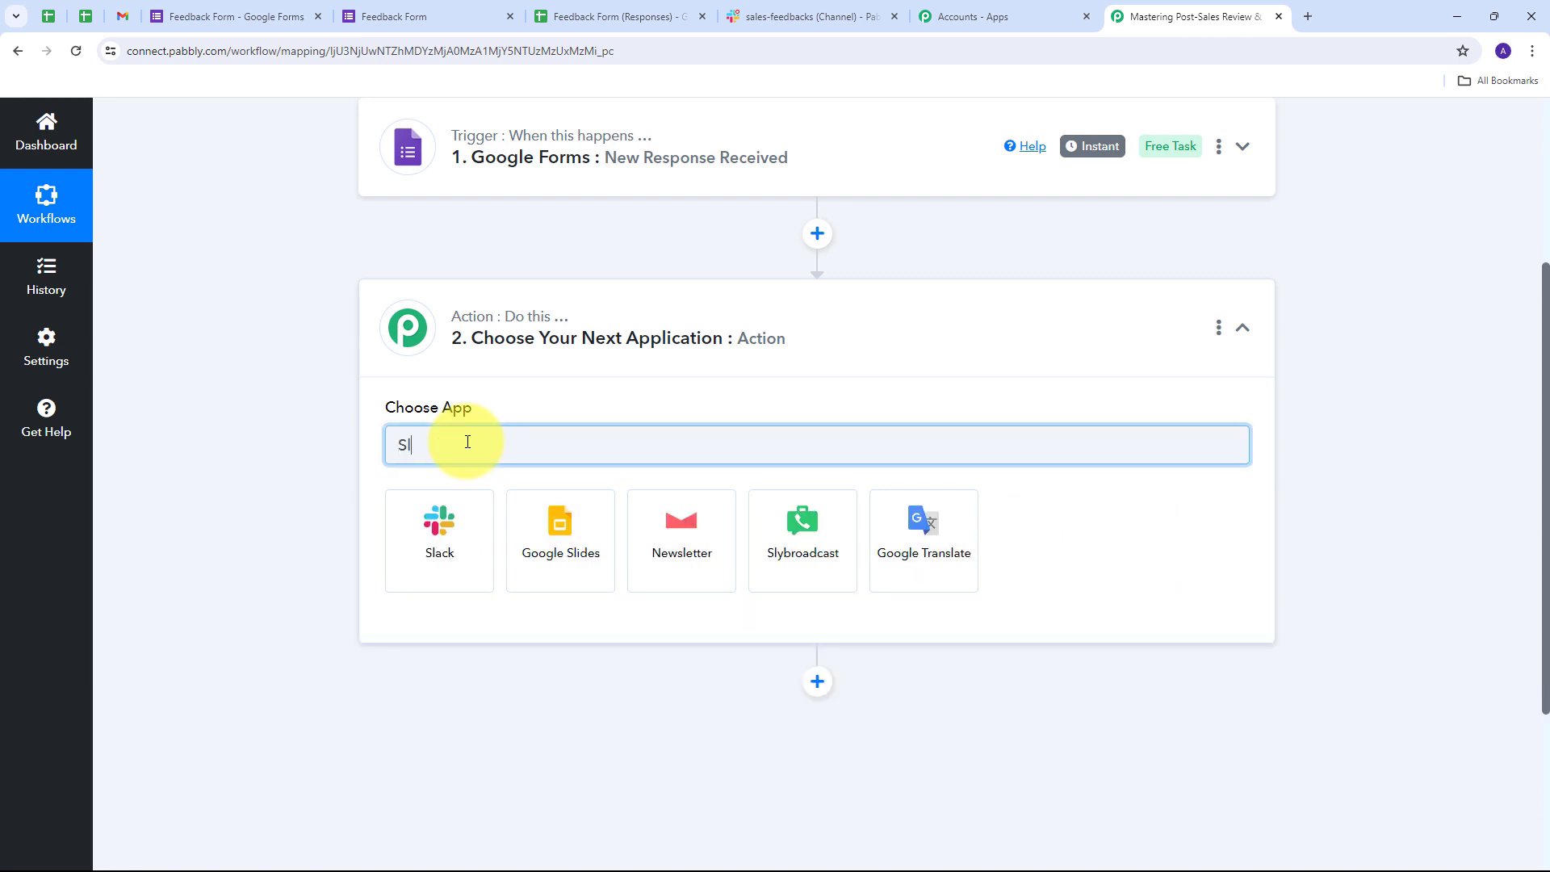
click(436, 530)
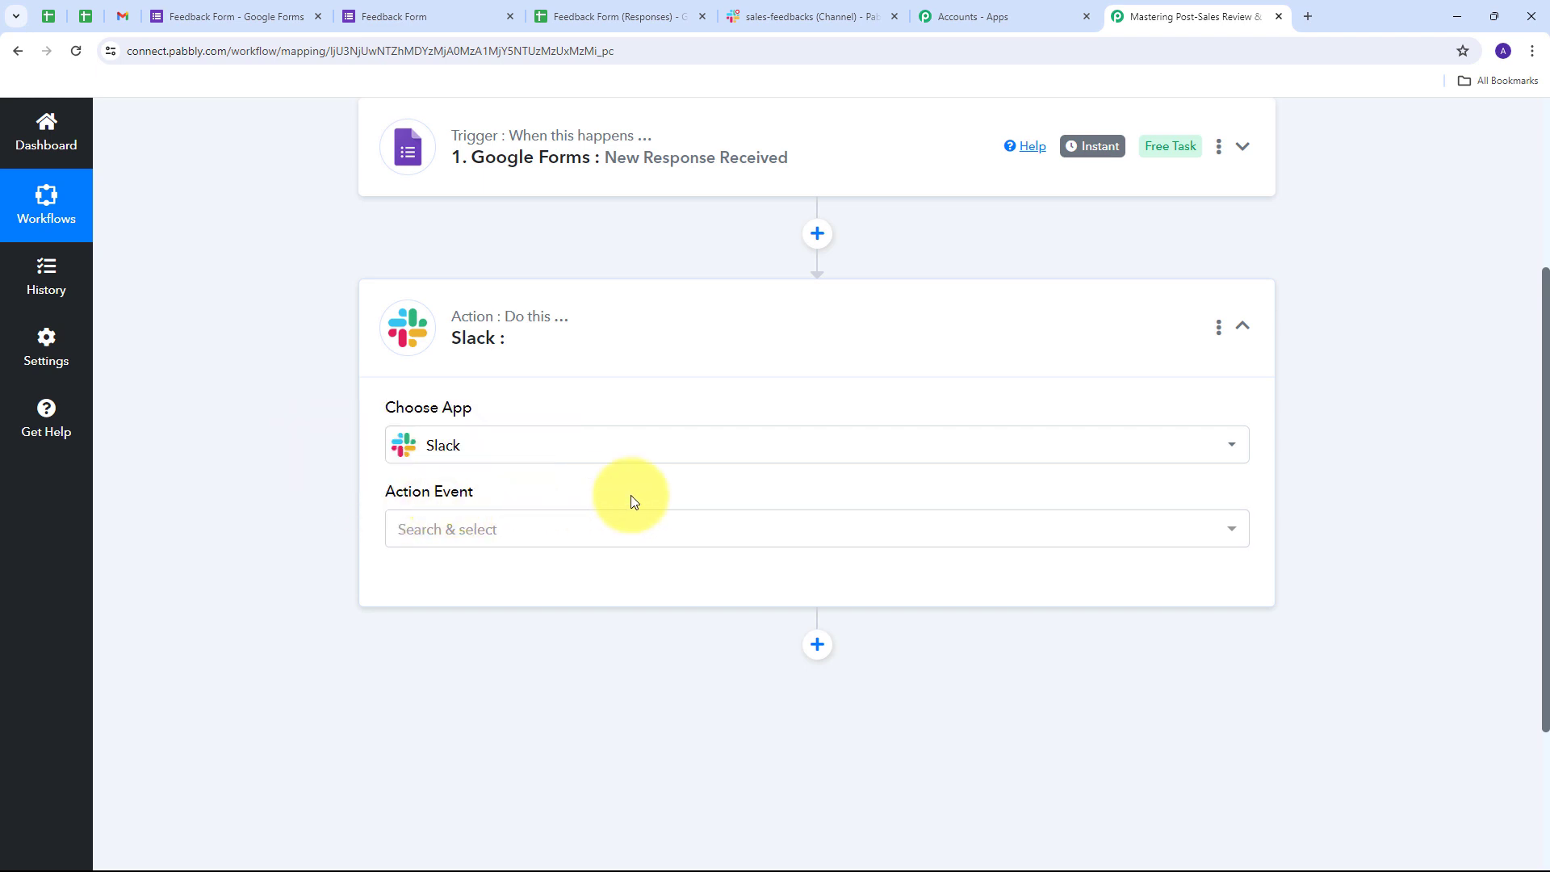
click(1024, 536)
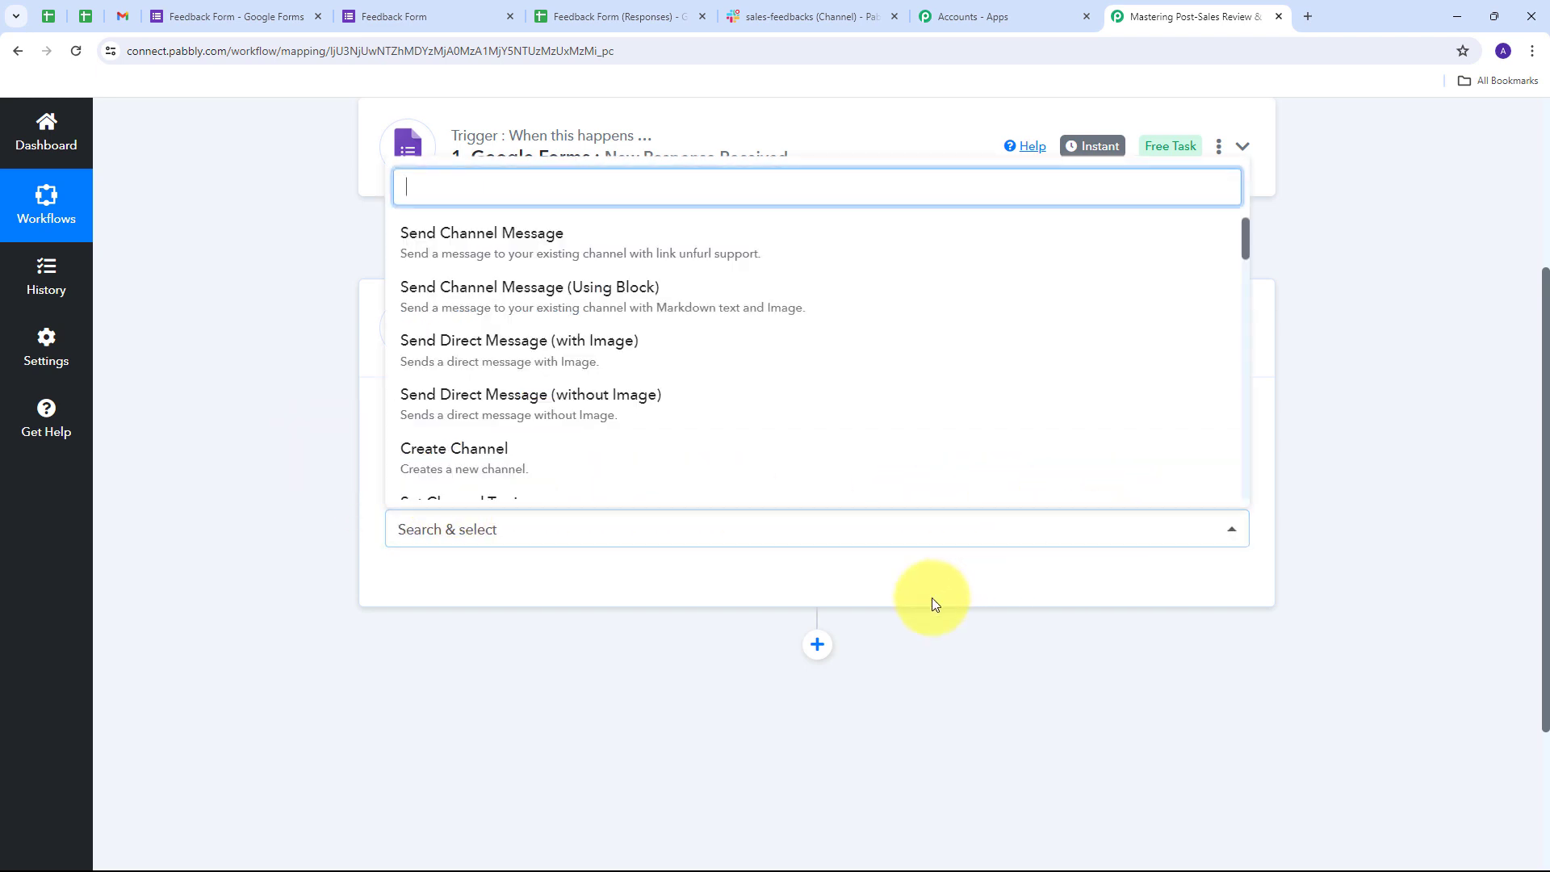
click(523, 254)
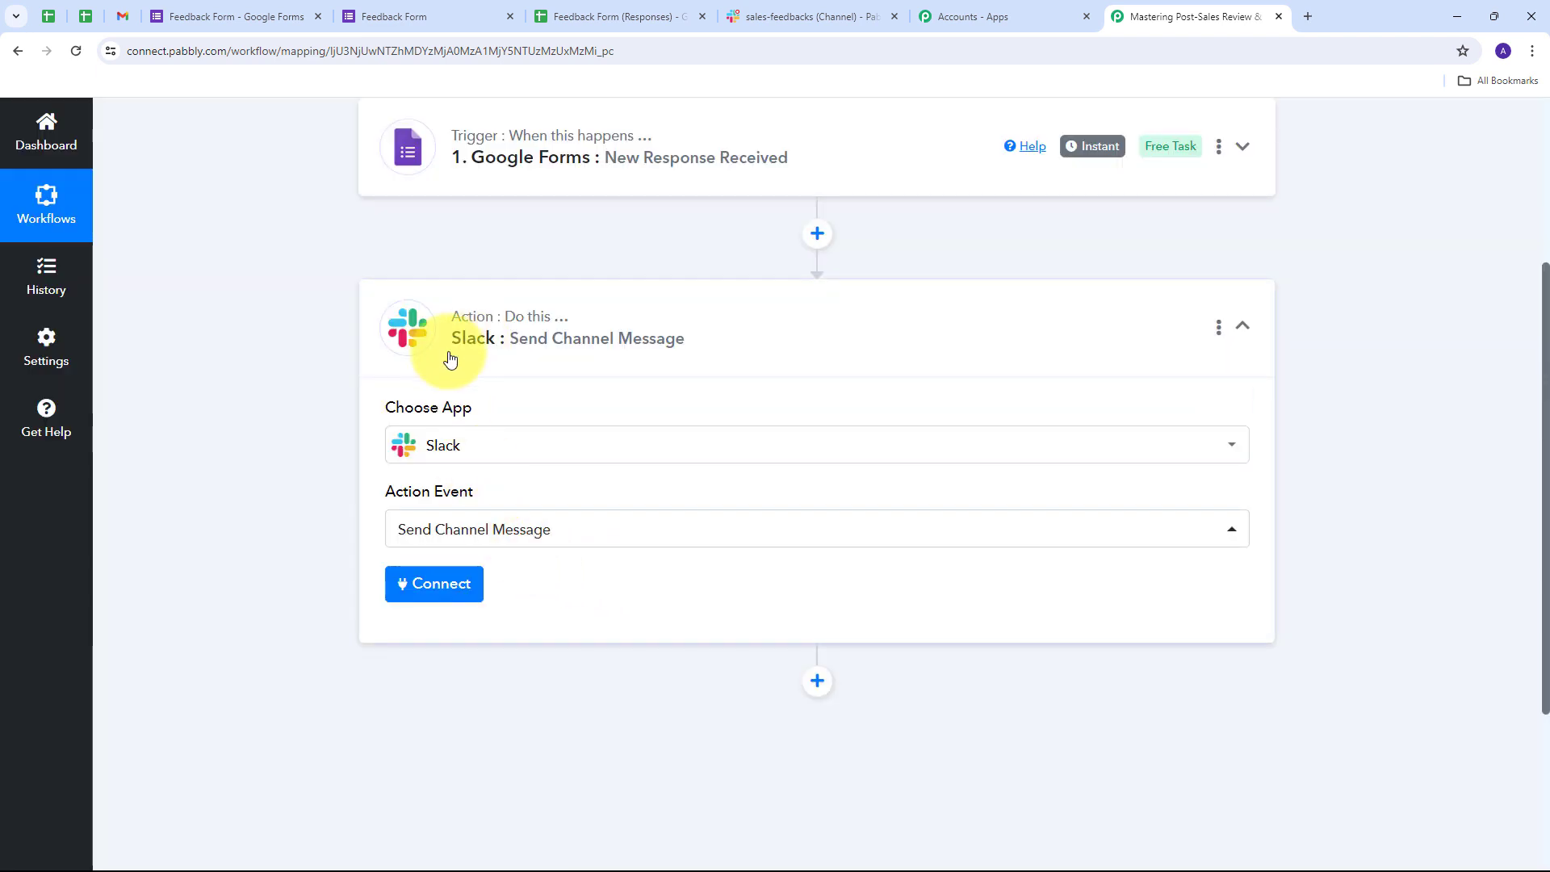
- Add a new Slack connection with a User token and allow access to the workspace
click(444, 591)
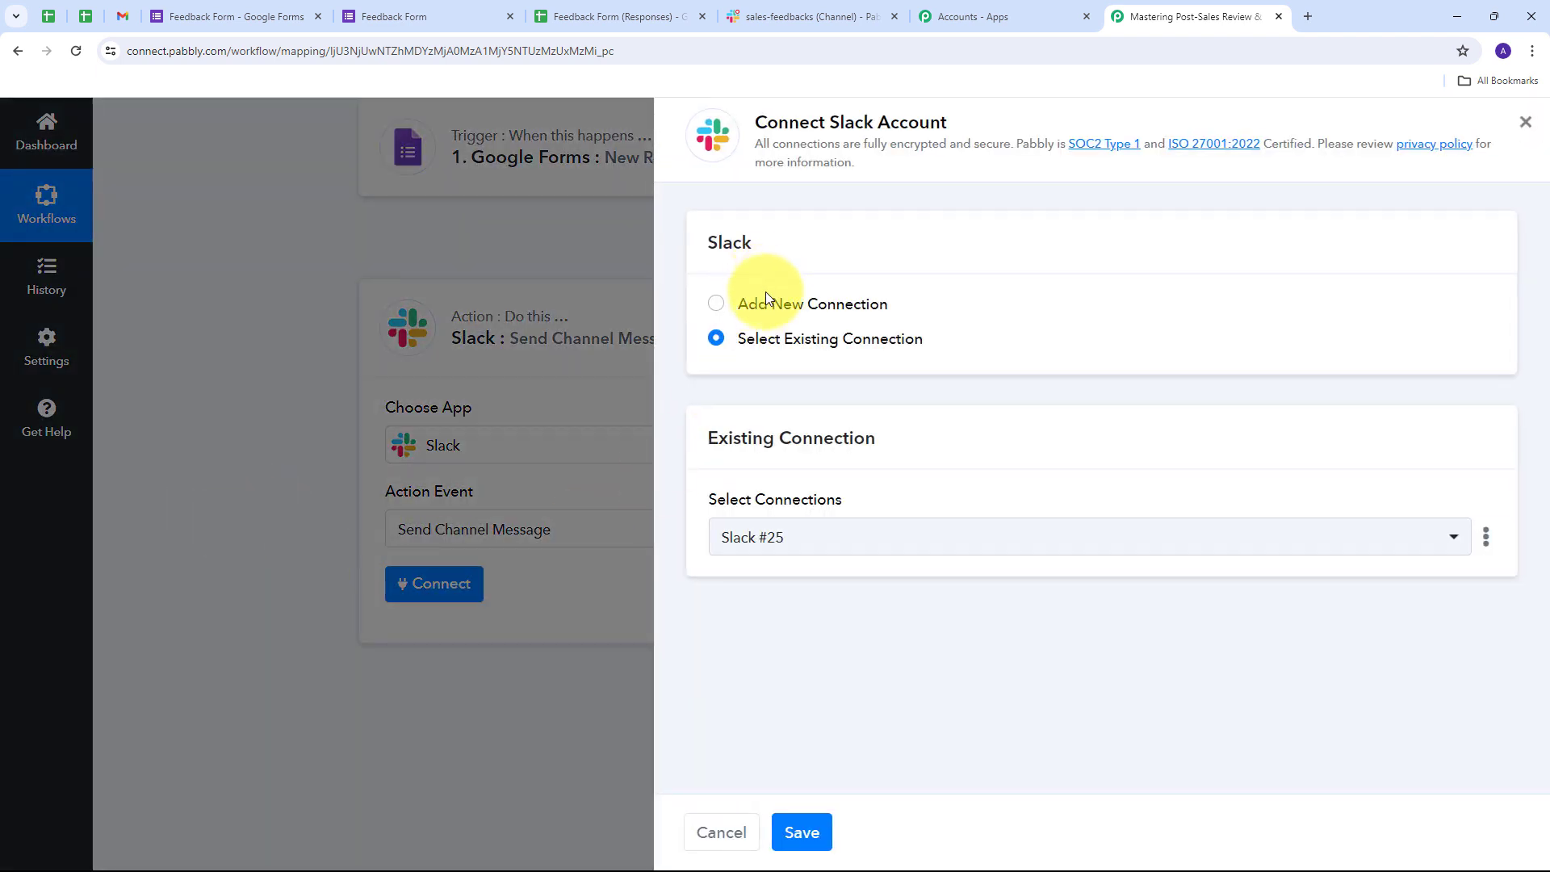
click(759, 302)
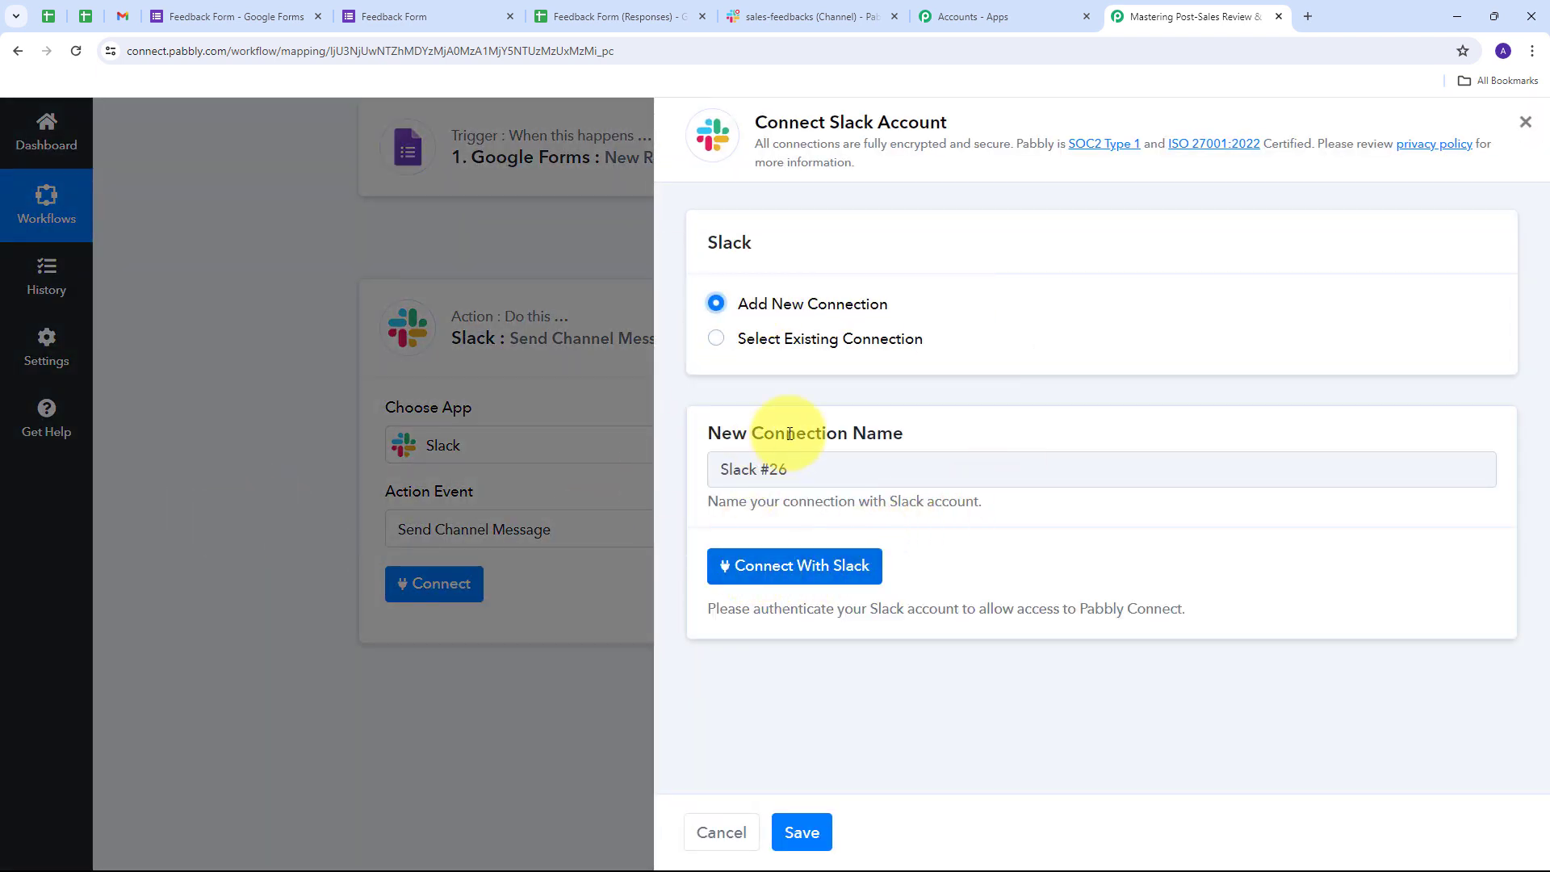
click(787, 566)
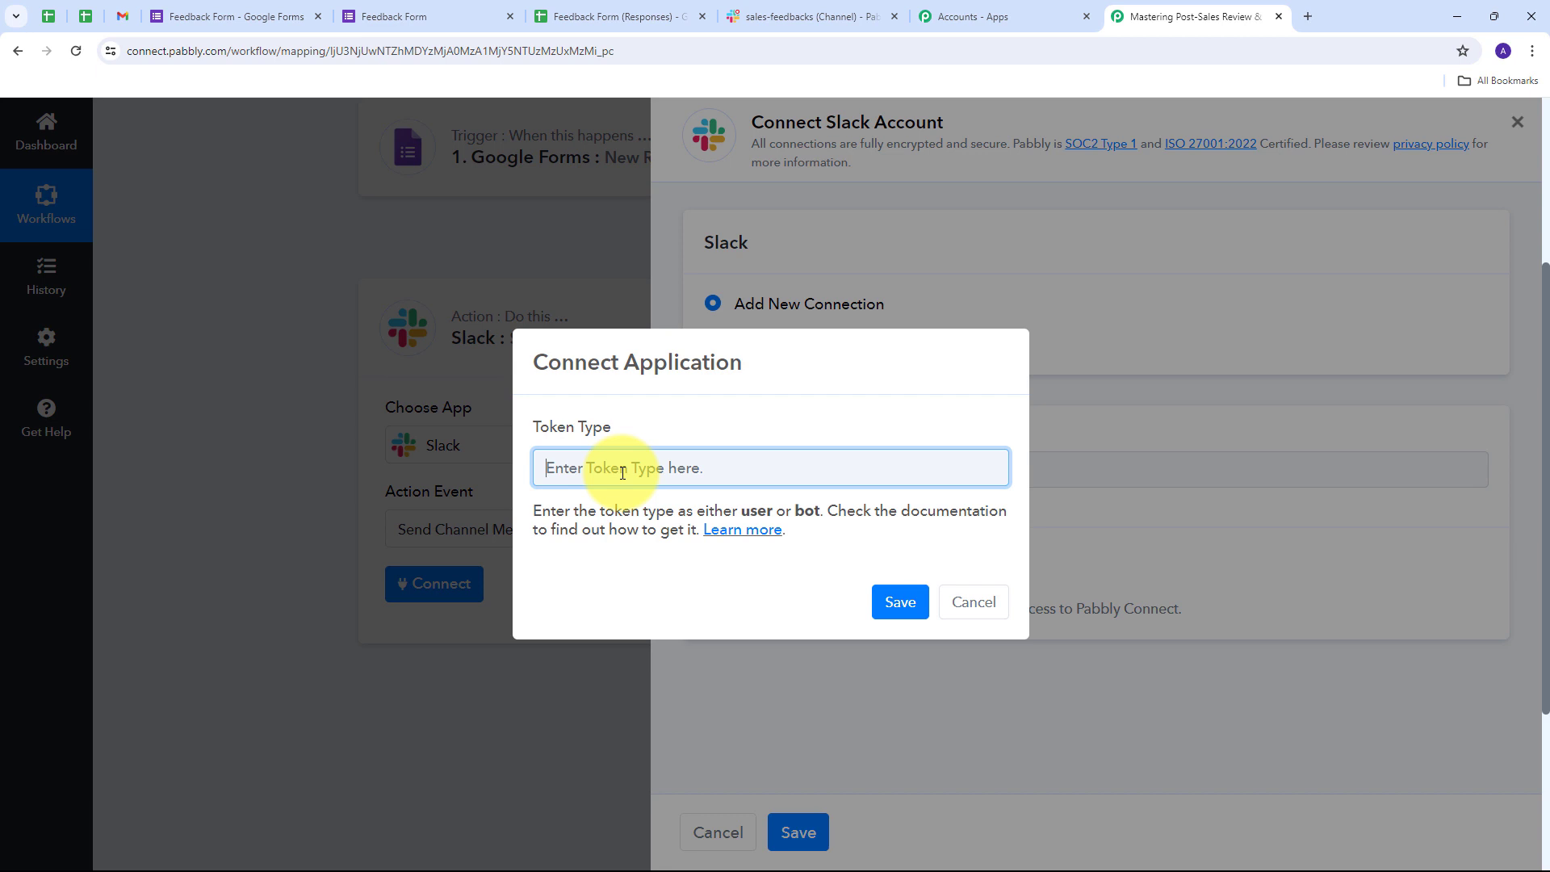
text(User)
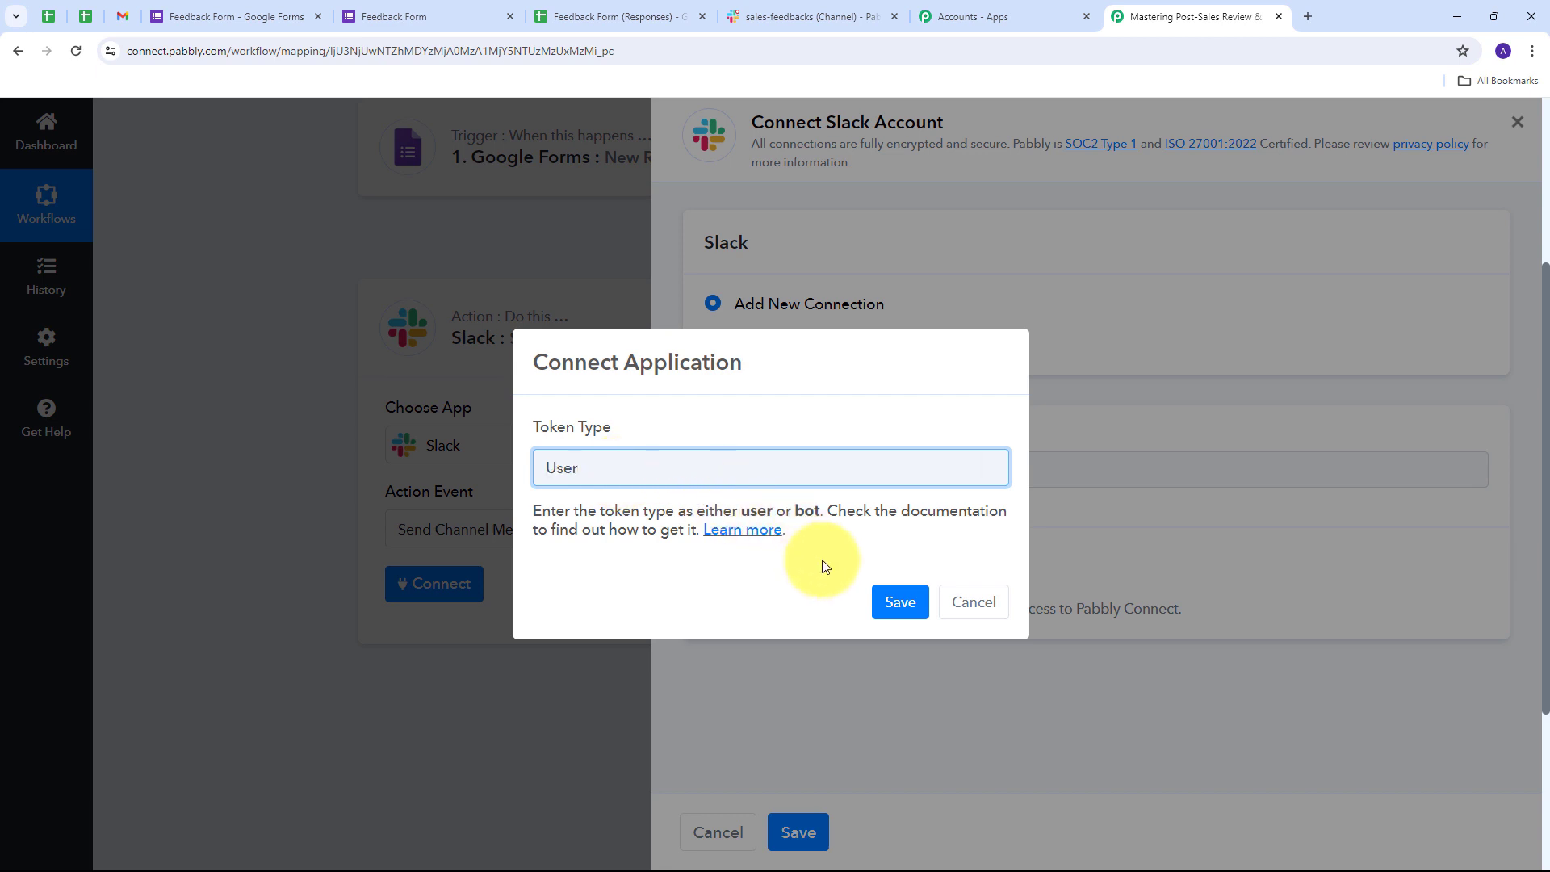
click(888, 604)
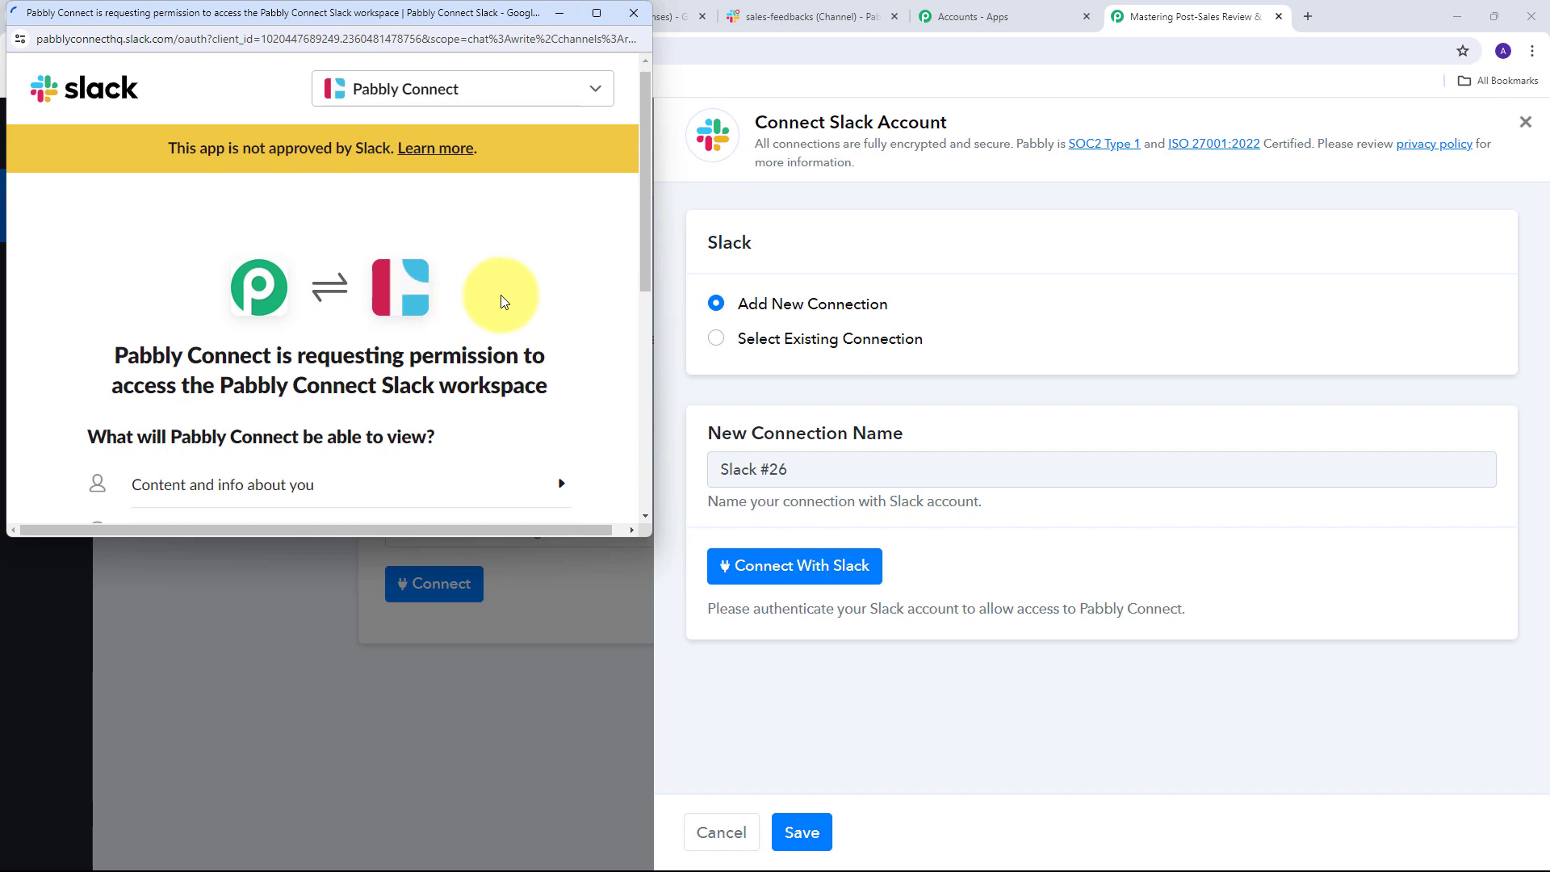
scroll(500, 301, down, 5)
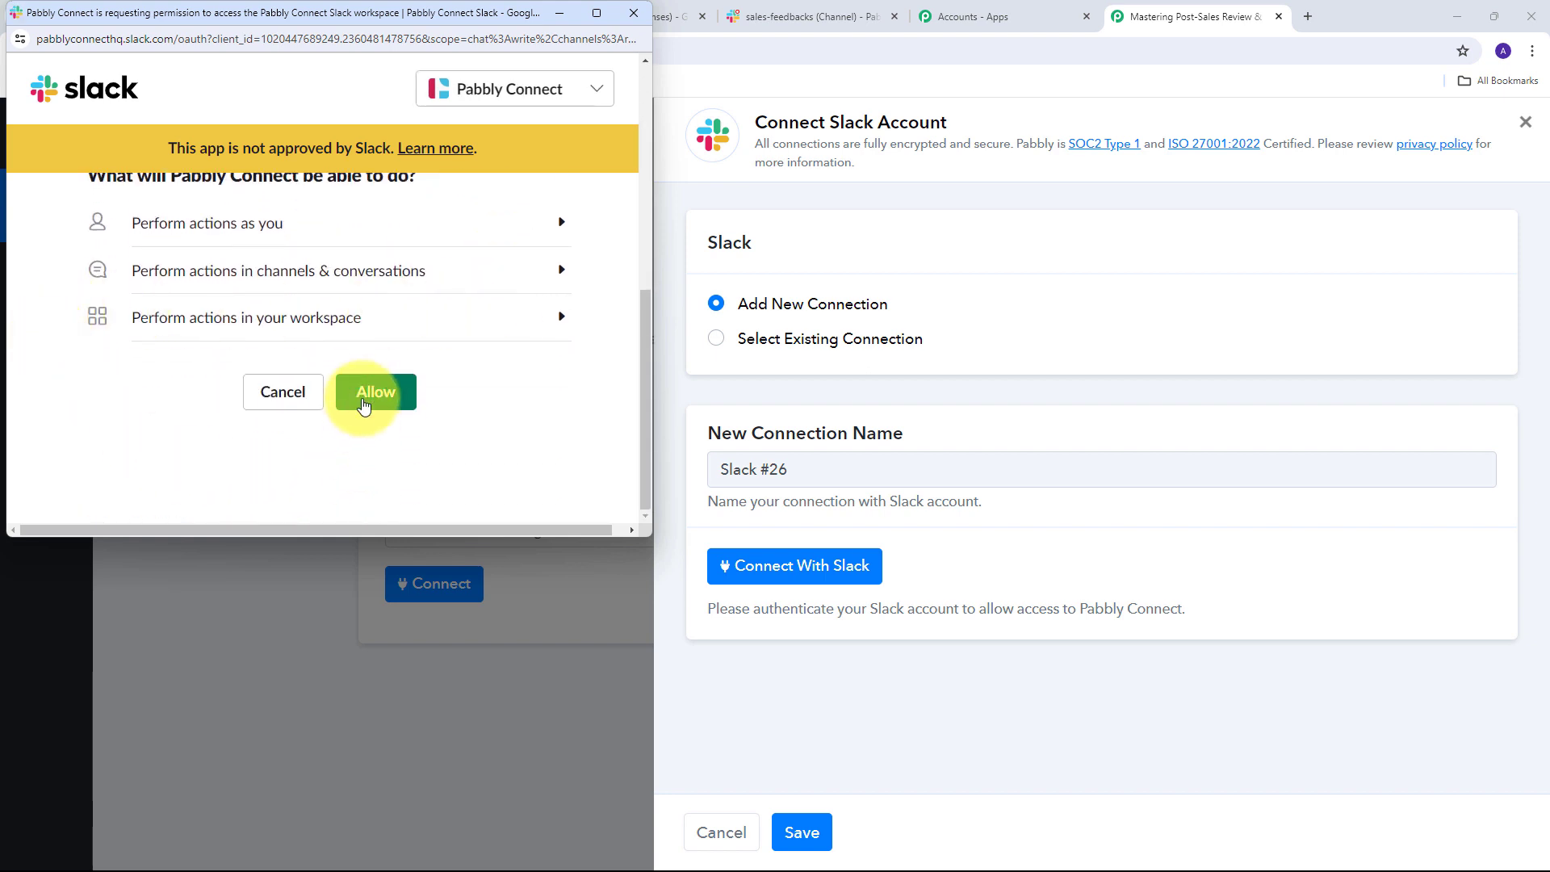
click(369, 396)
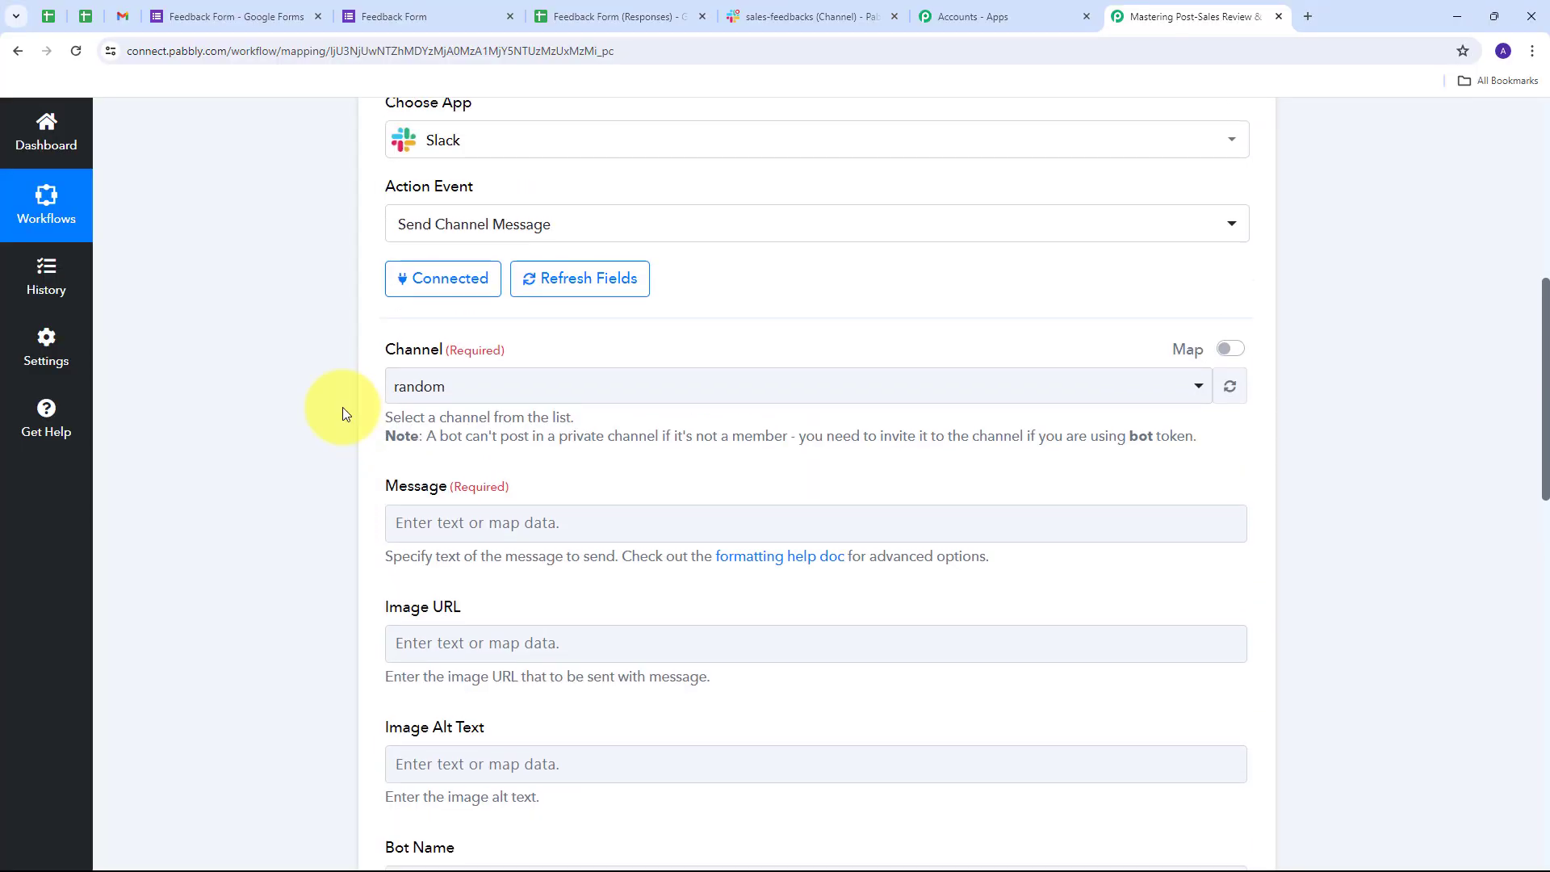
- Look up the sales-feedbacks channel in Slack, then return to the workflow
scroll(343, 409, up, 1)
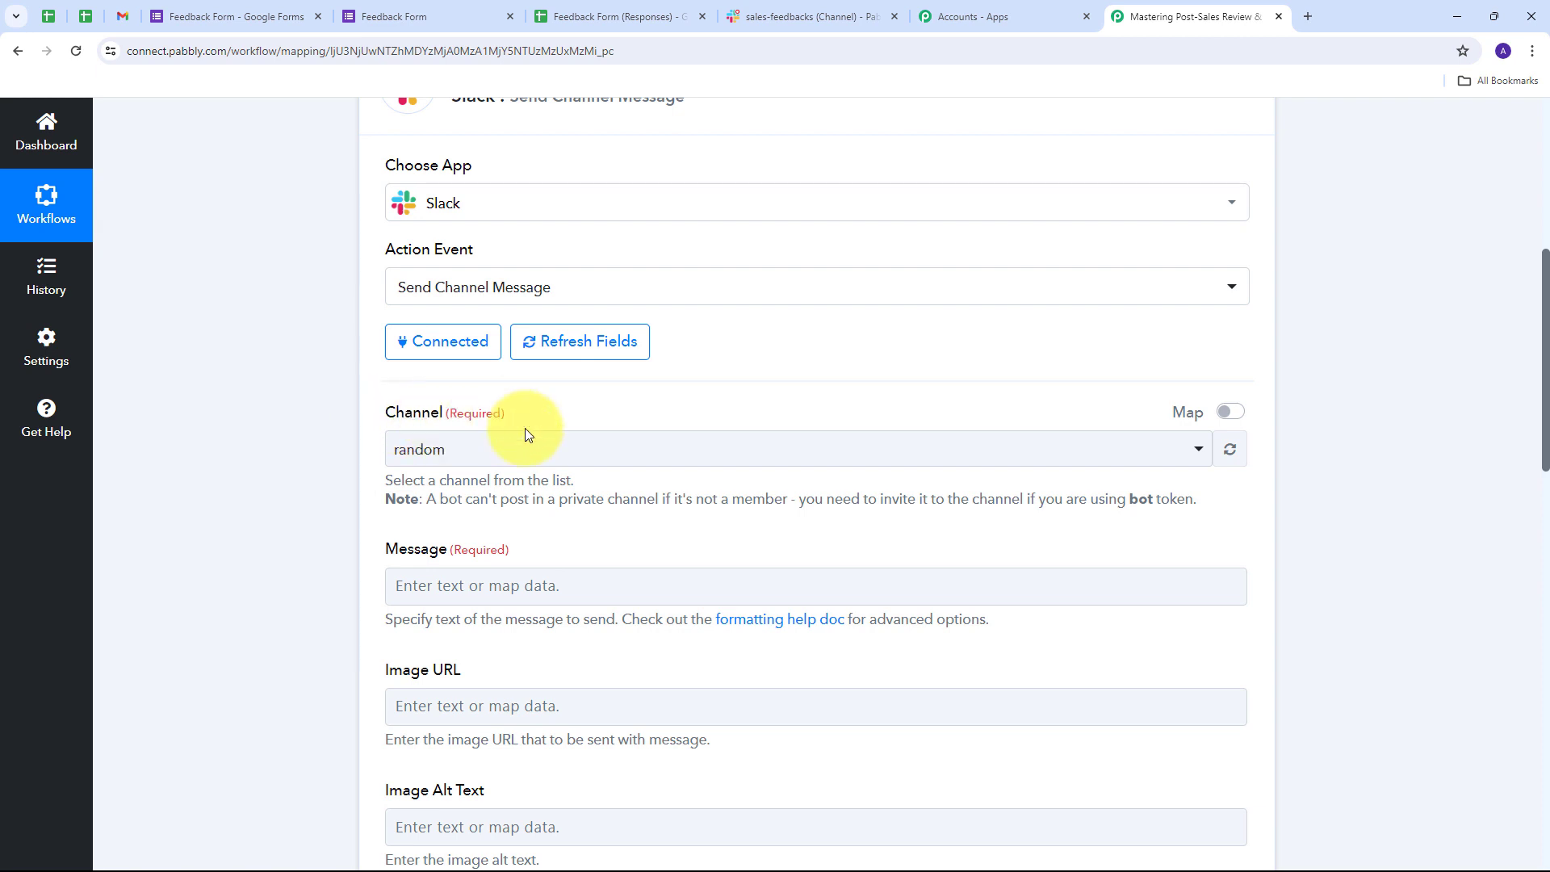
click(808, 16)
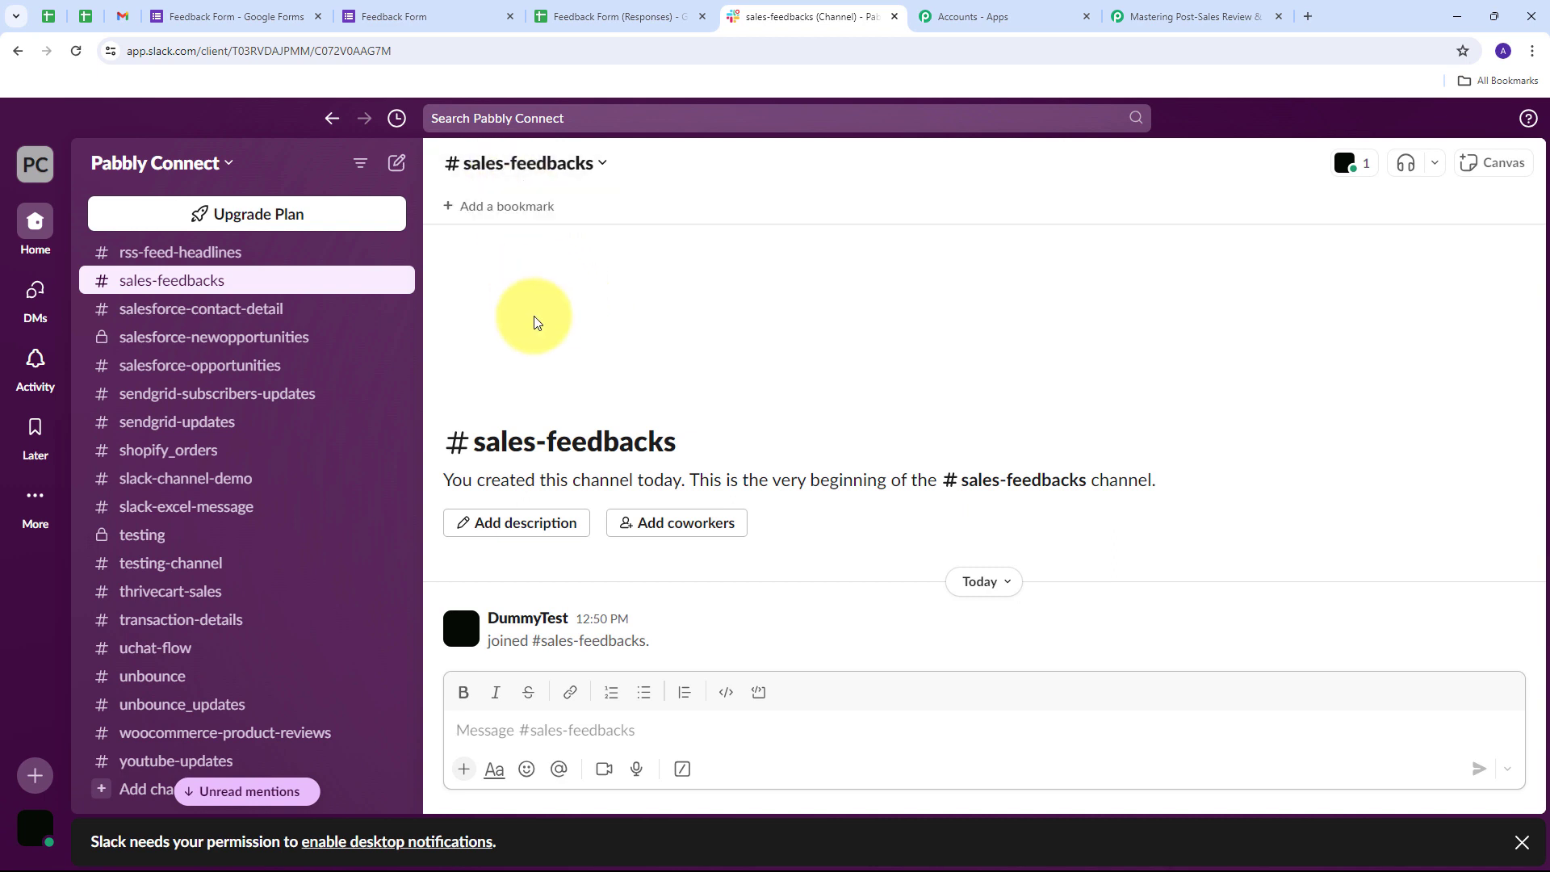
click(1170, 16)
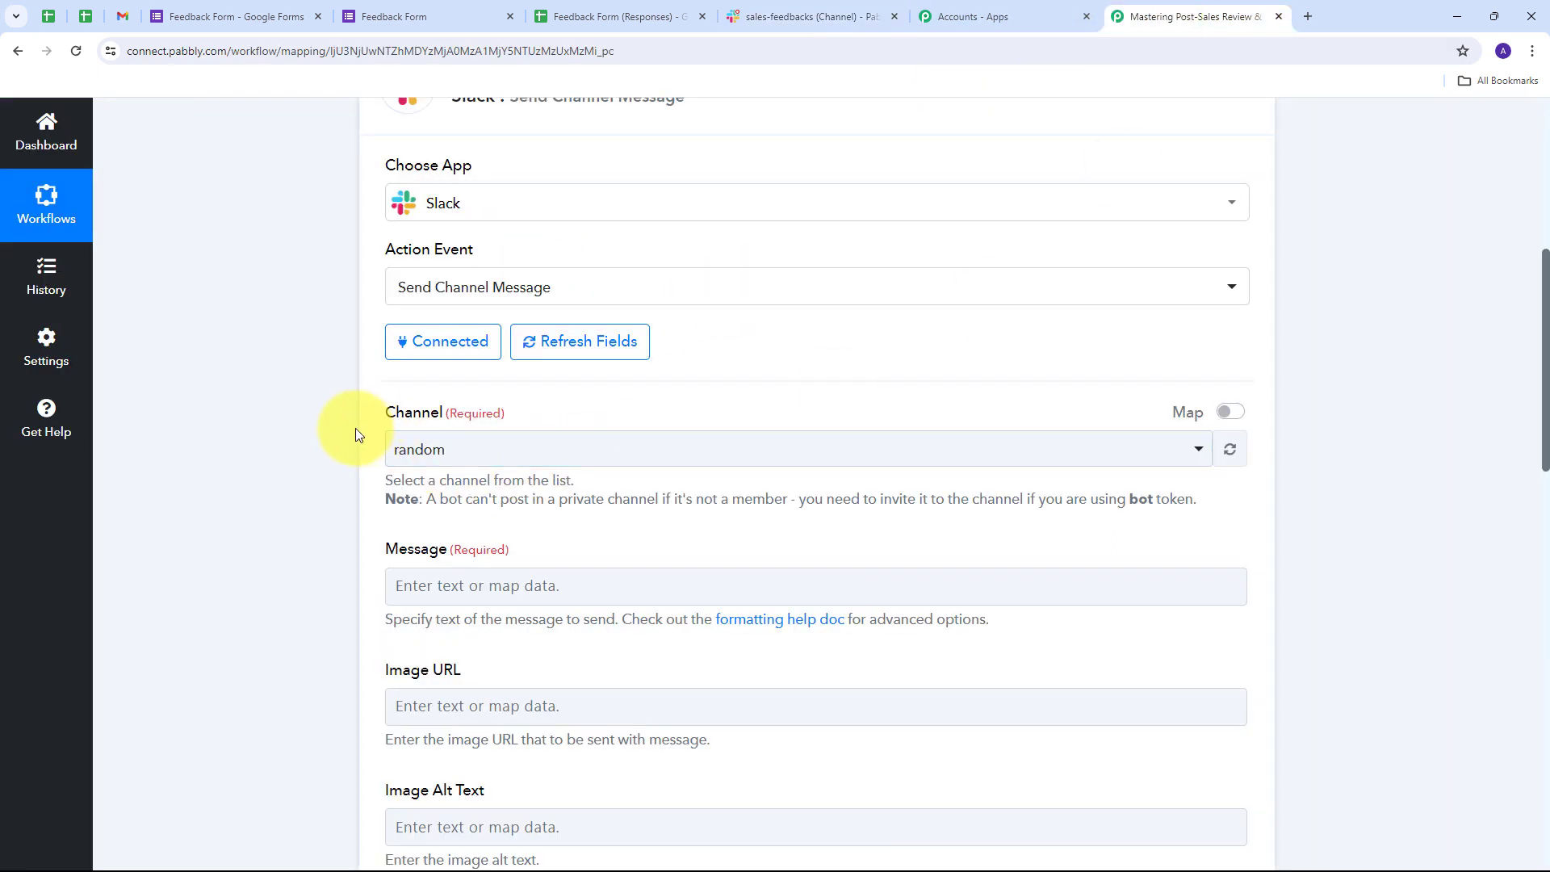
- Search 'sales' in the Channel dropdown and select sales-feedbacks
scroll(1148, 370, down, 1)
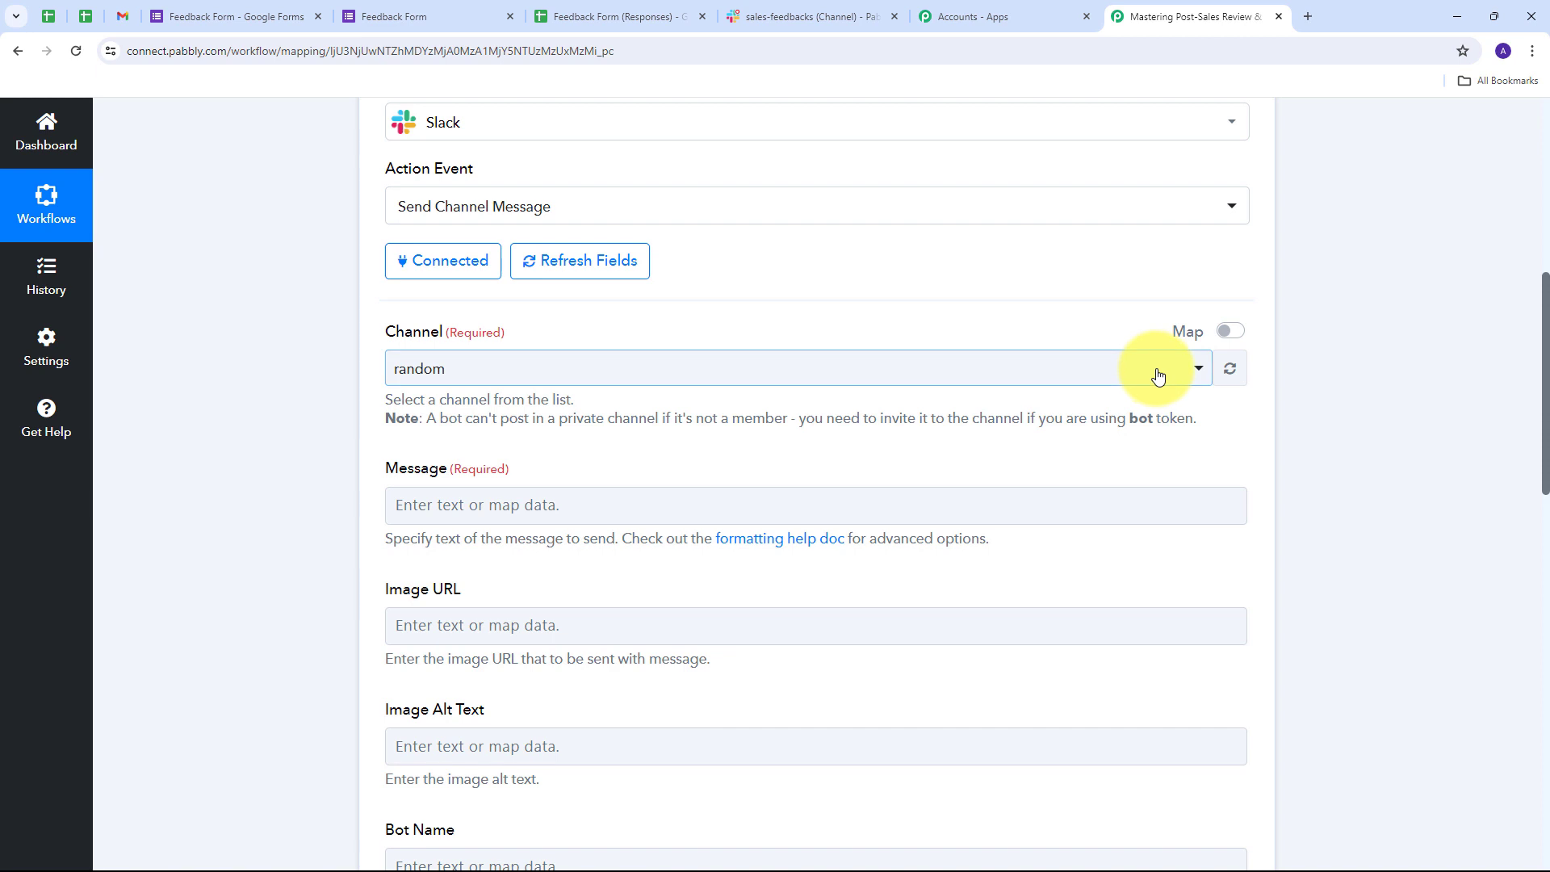
click(1159, 370)
scroll(554, 506, down, 4)
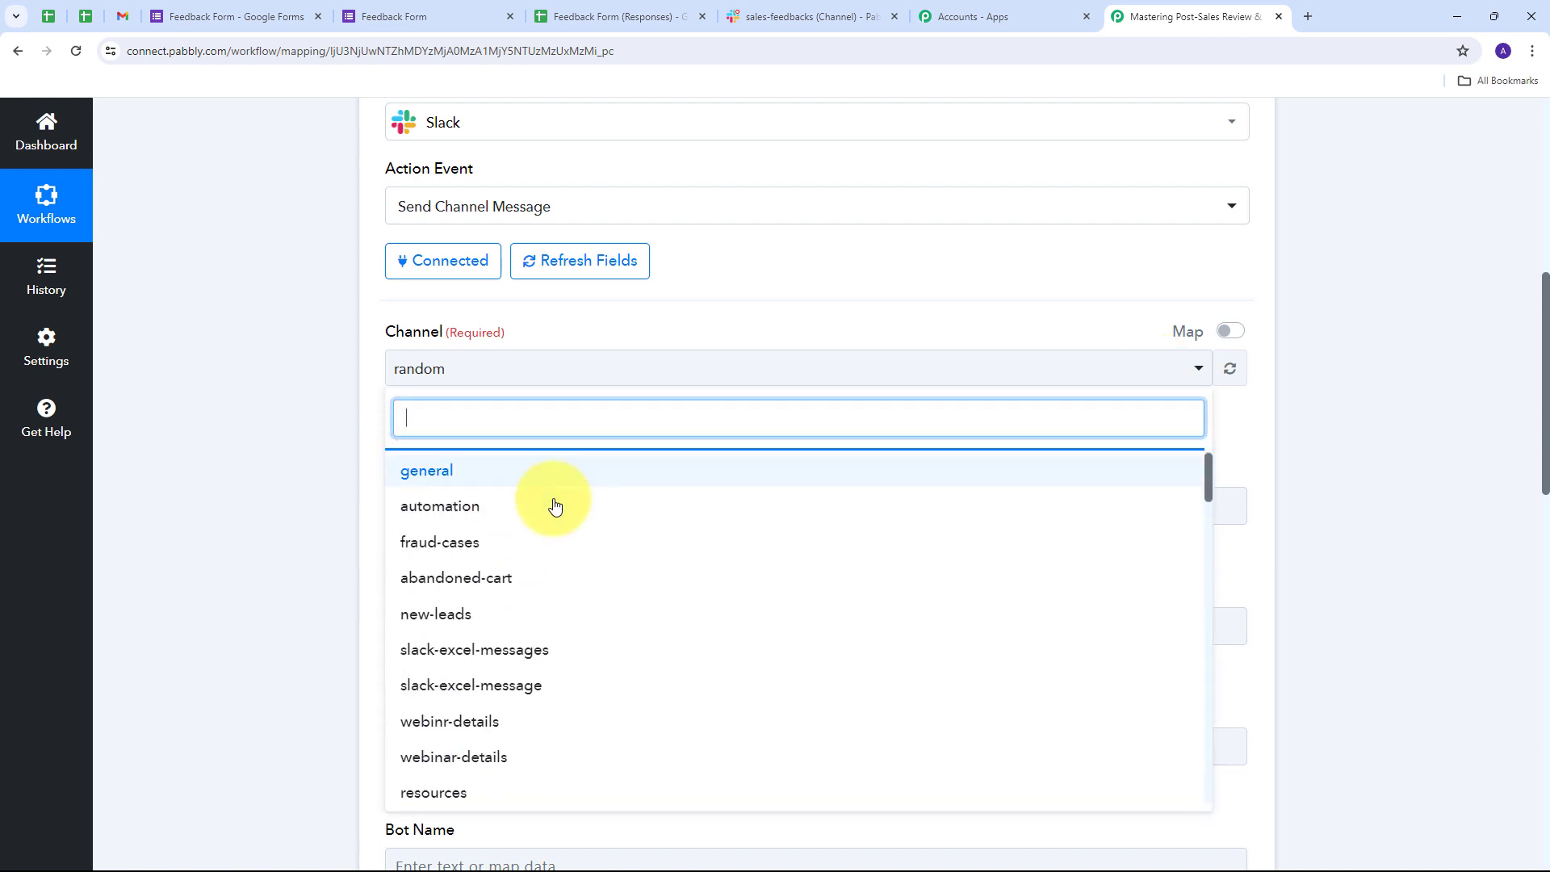
scroll(554, 505, down, 2)
scroll(555, 524, up, 6)
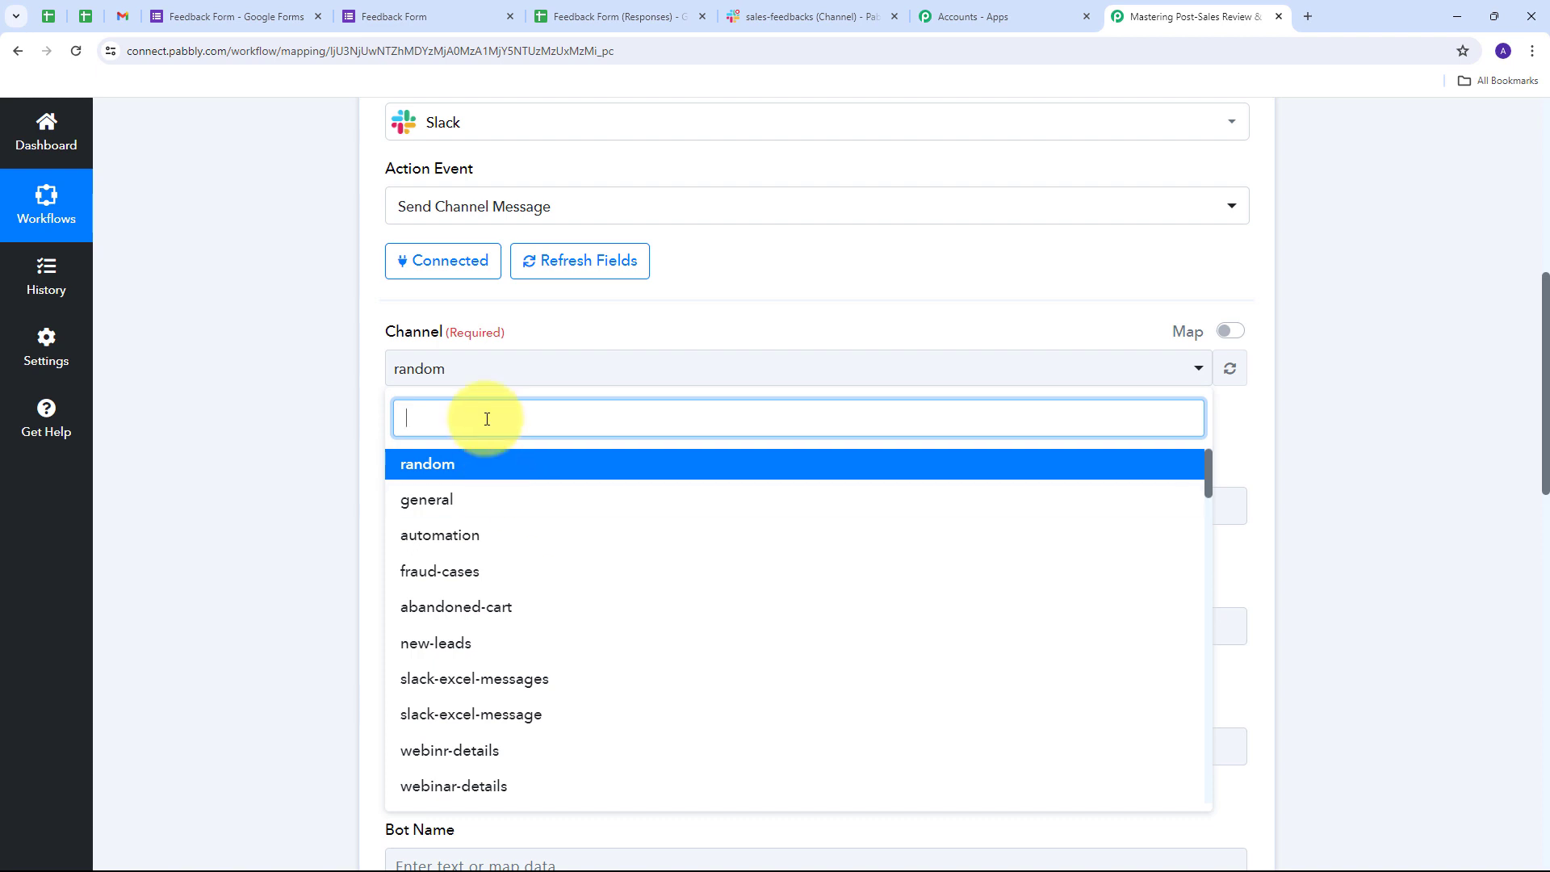
text(sales)
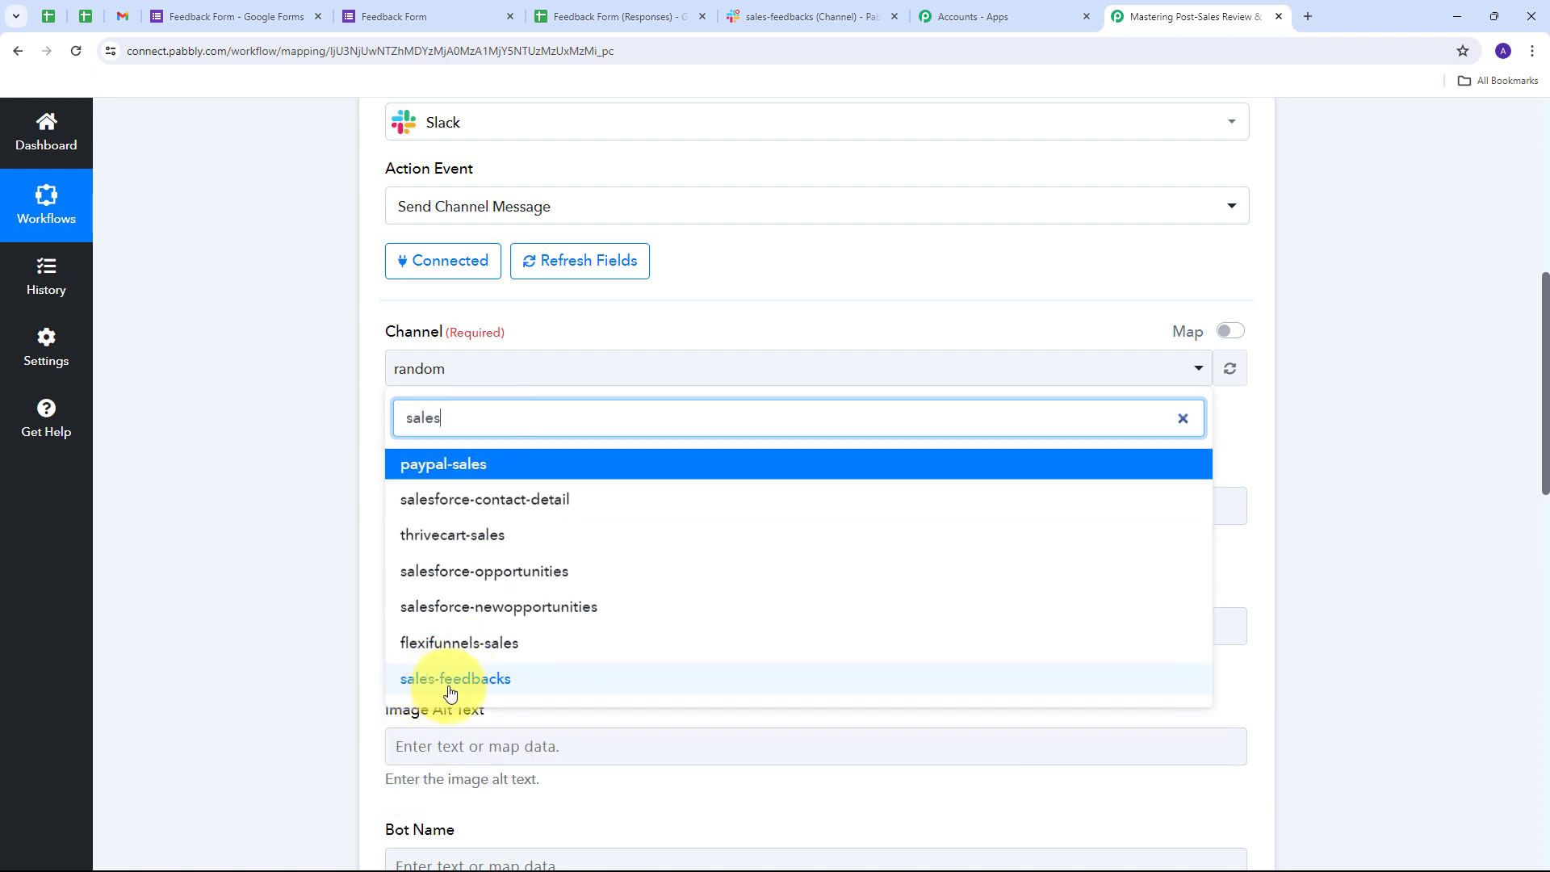
click(494, 682)
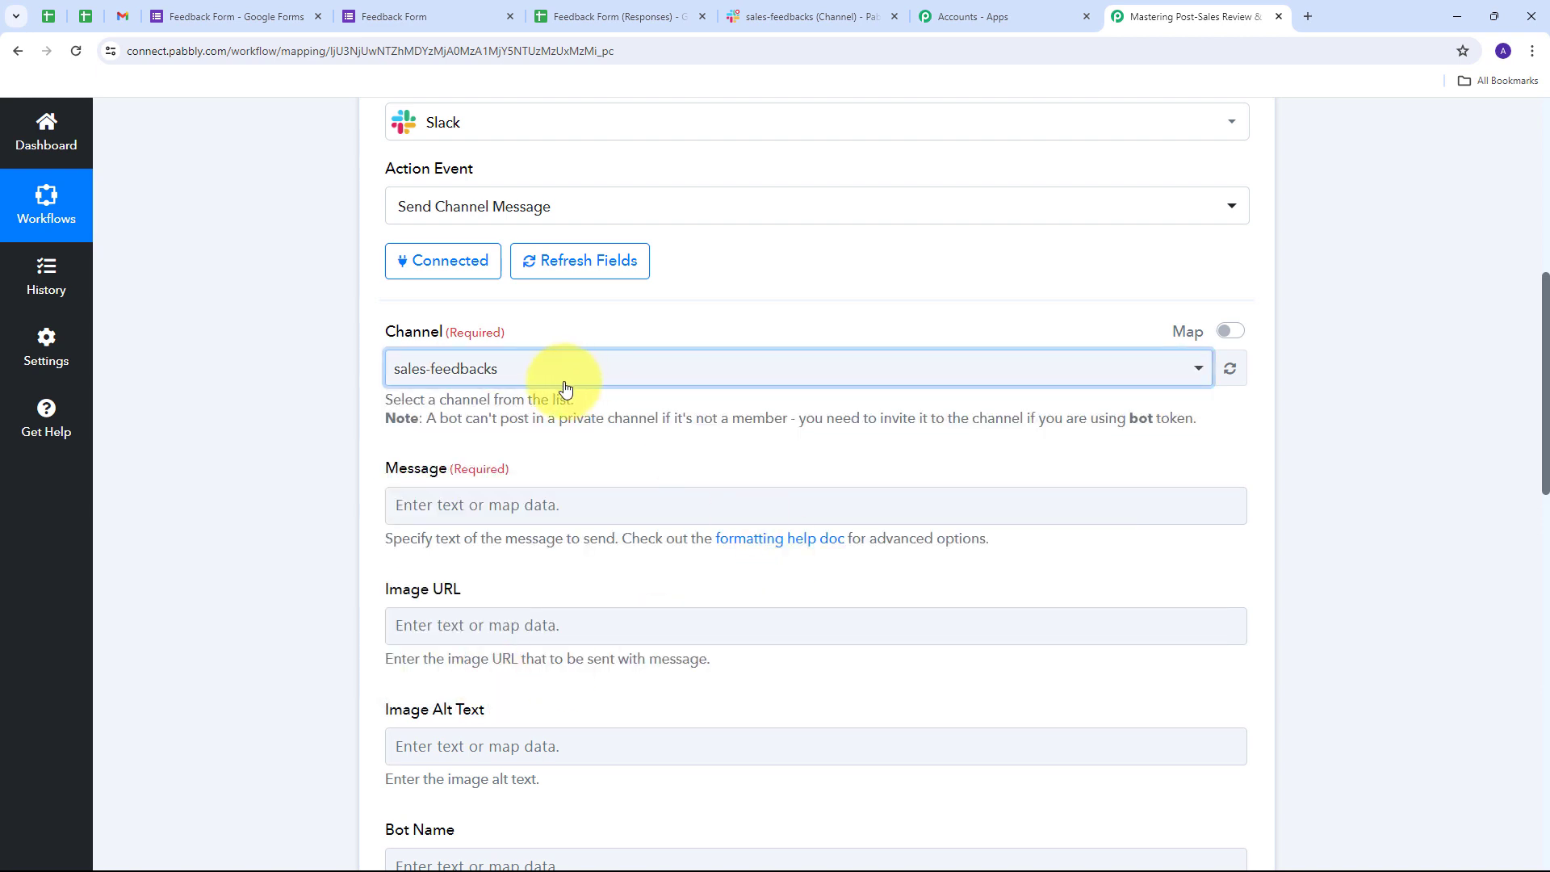
scroll(525, 460, down, 1)
click(456, 432)
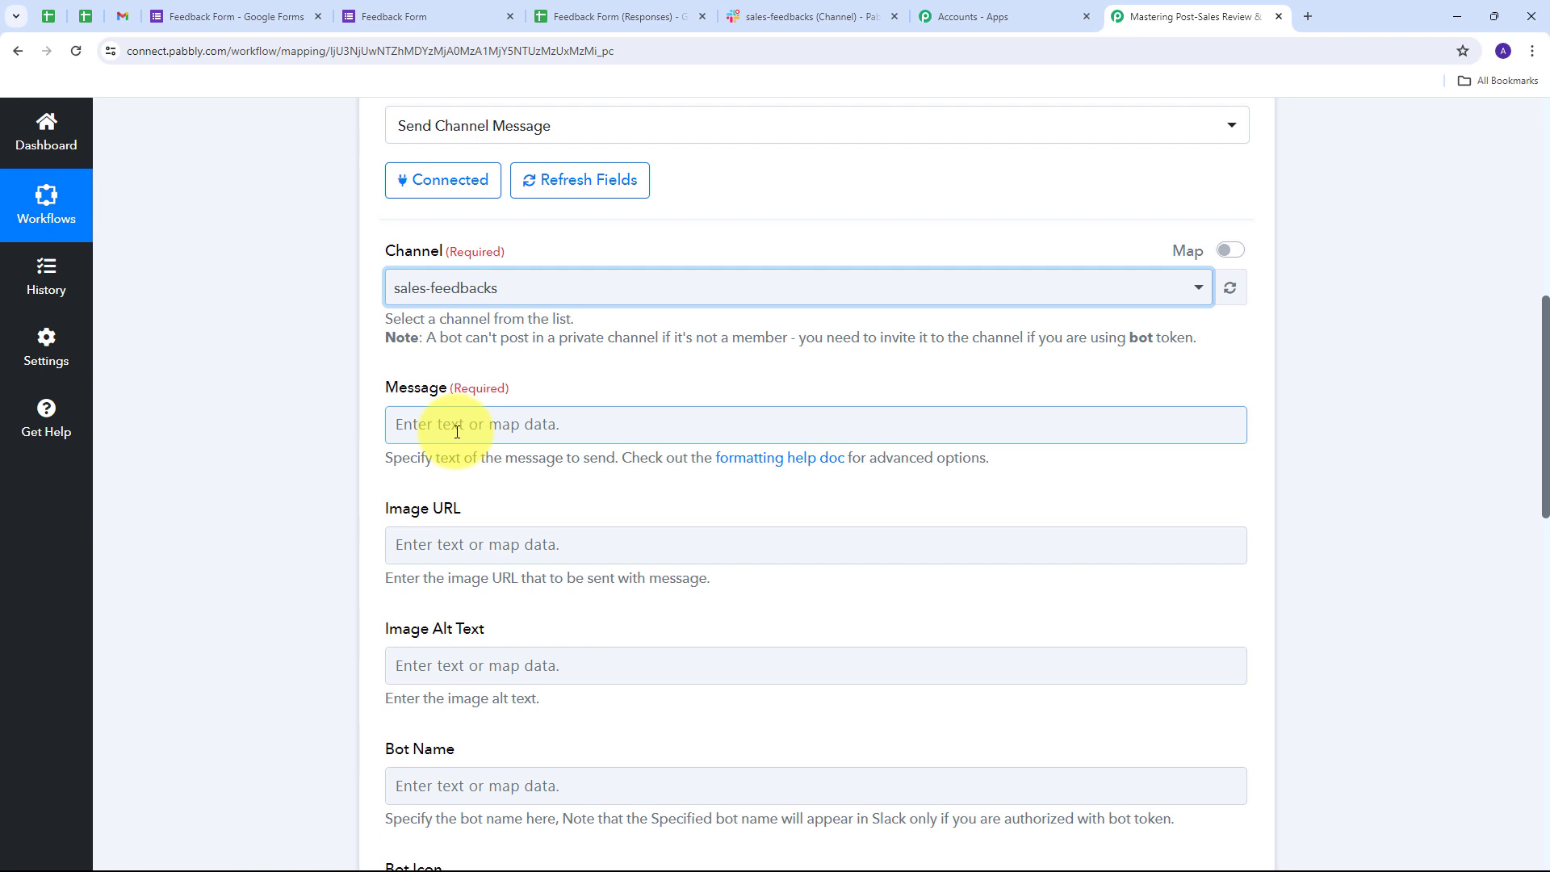
- Paste the feedback message template and map the respondent's name after Customer Name
key(ctrl+v)
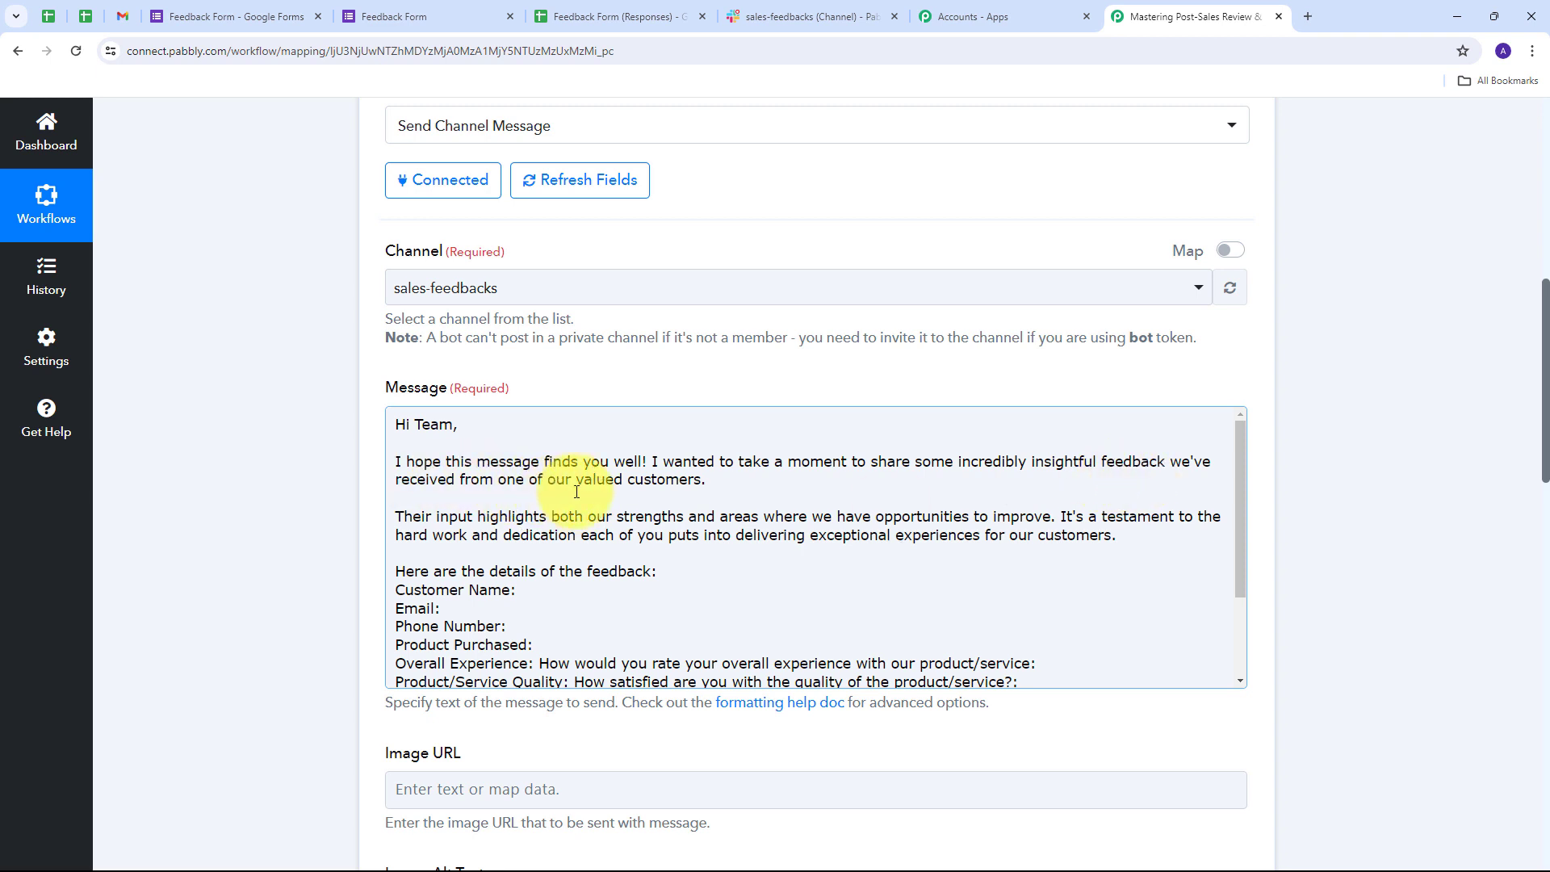
scroll(735, 480, down, 1)
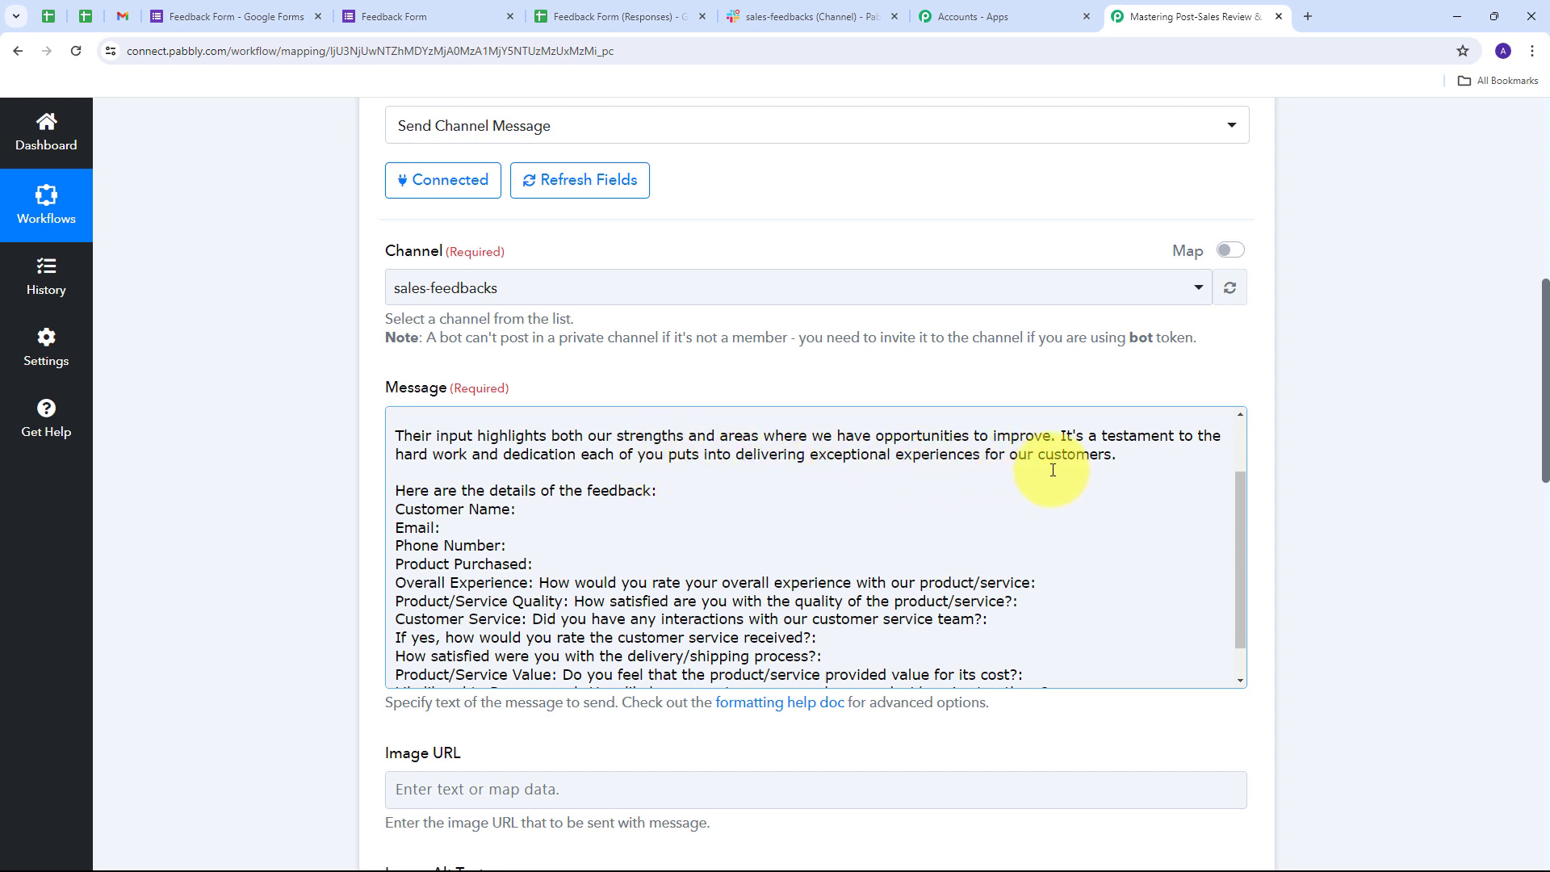
scroll(589, 508, down, 1)
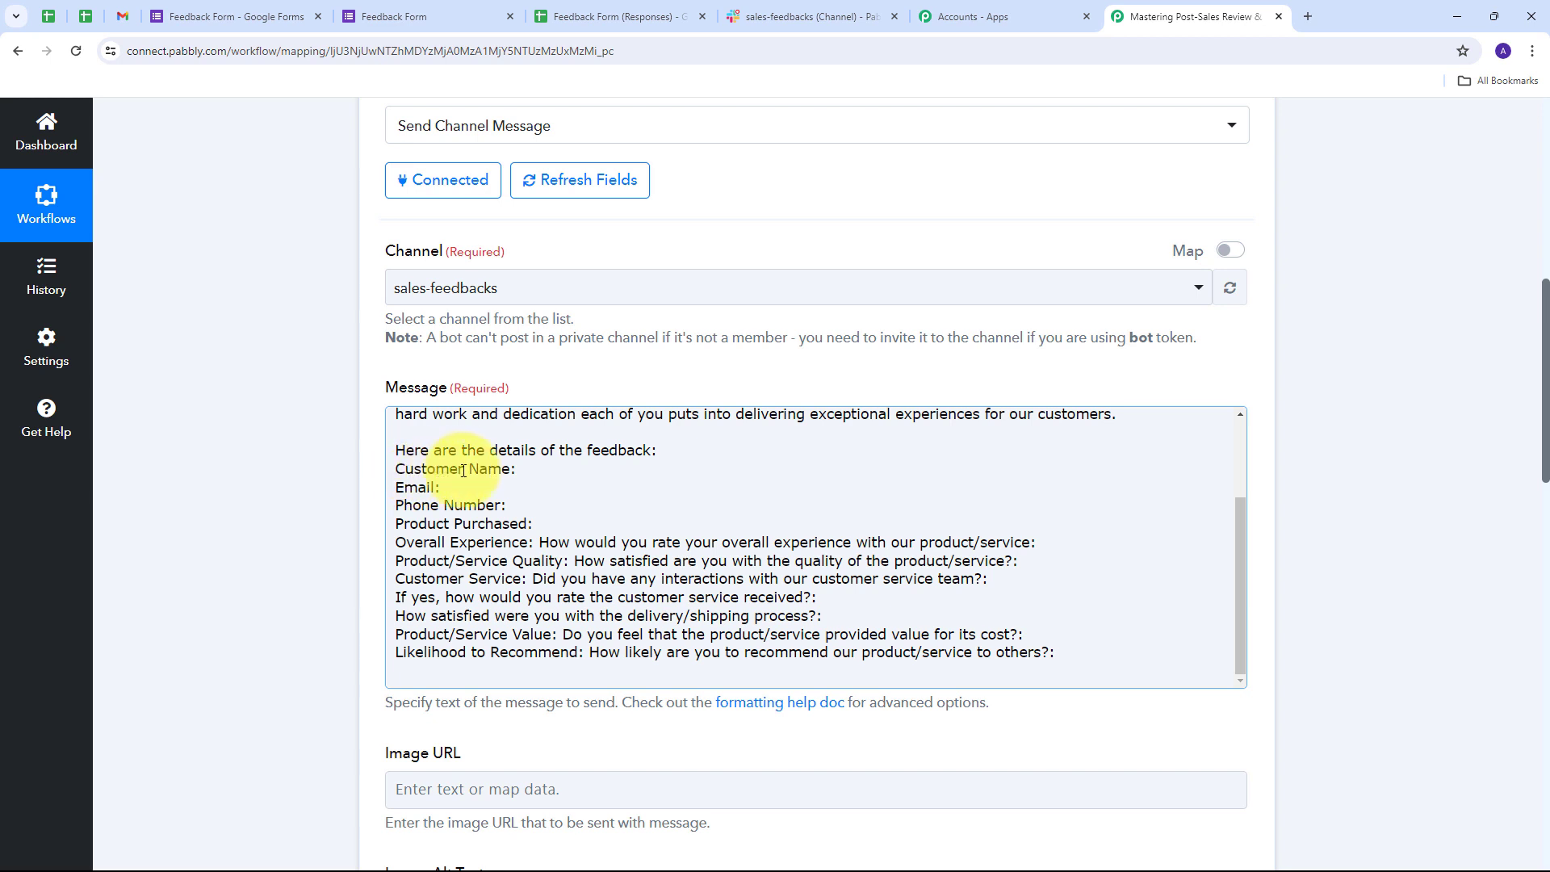
click(521, 468)
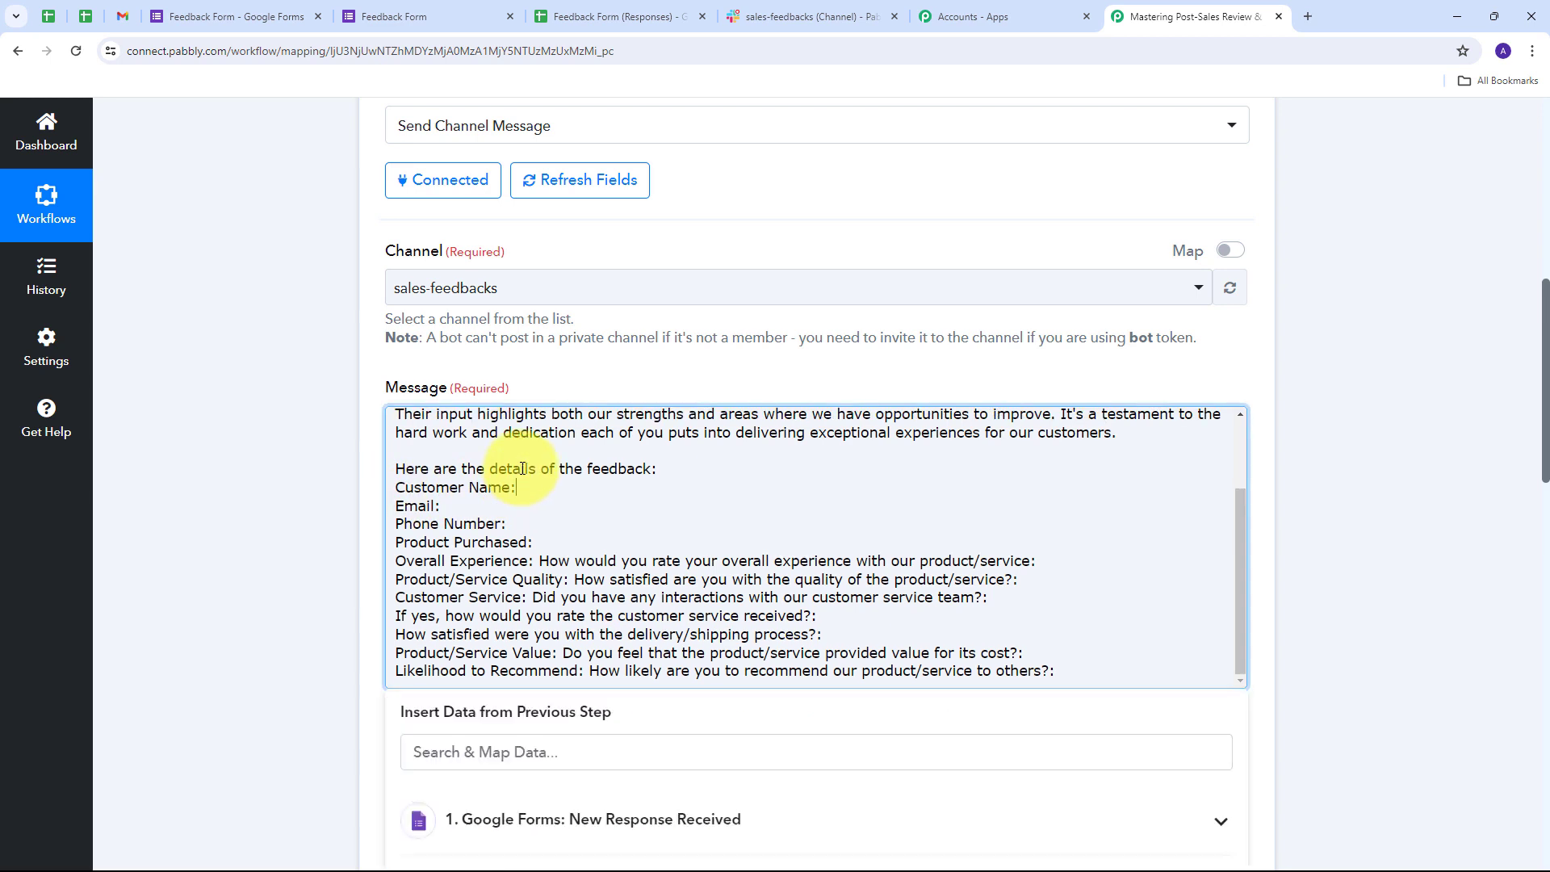
scroll(658, 384, down, 2)
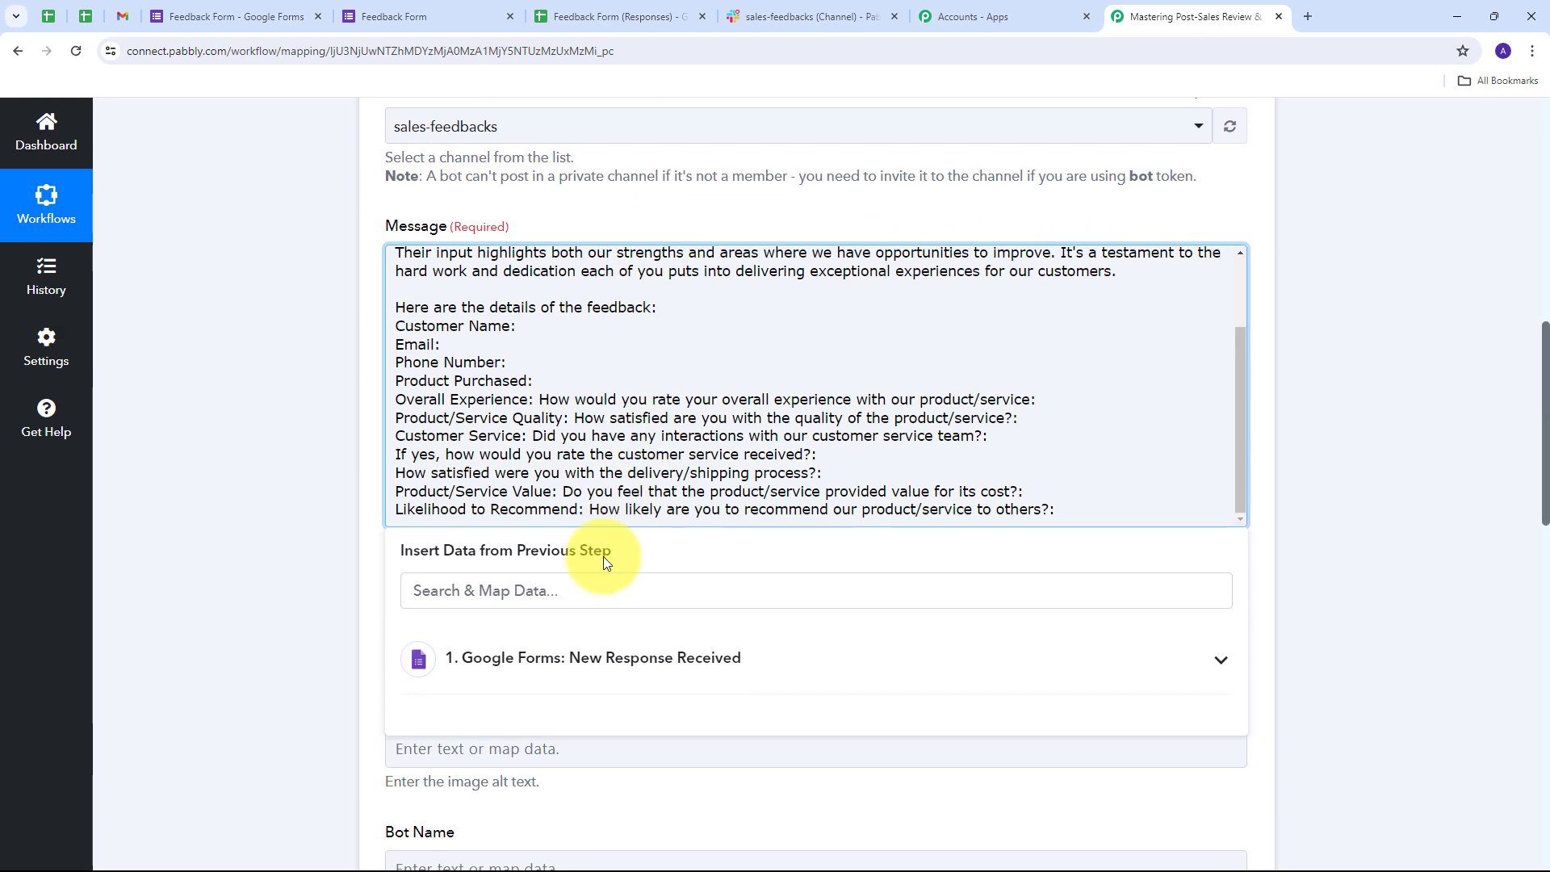
click(782, 655)
scroll(640, 592, down, 2)
scroll(674, 646, down, 3)
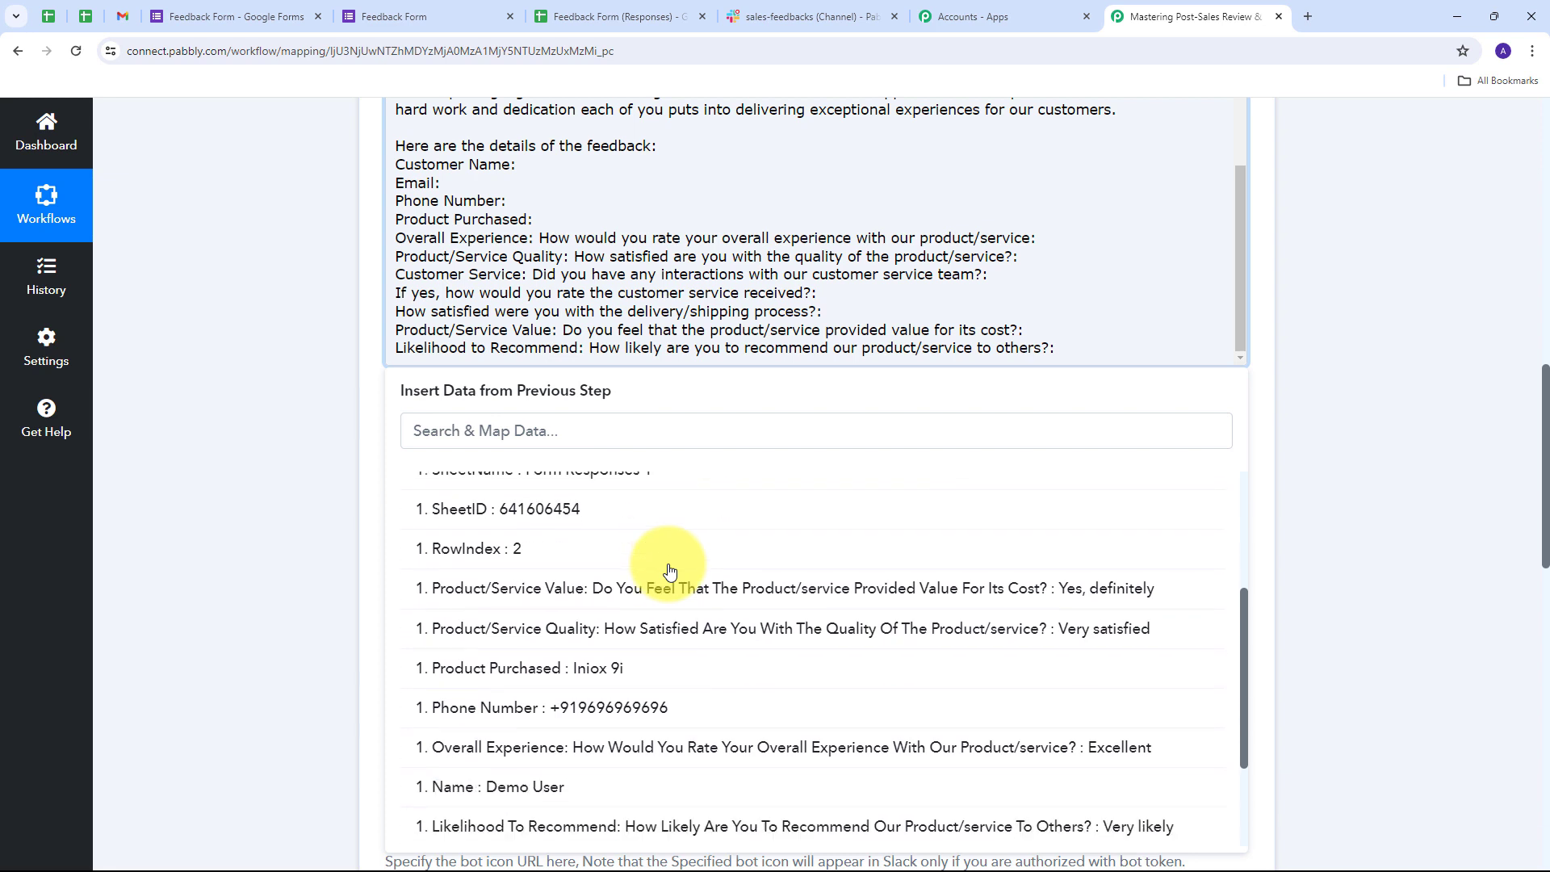
scroll(669, 570, down, 3)
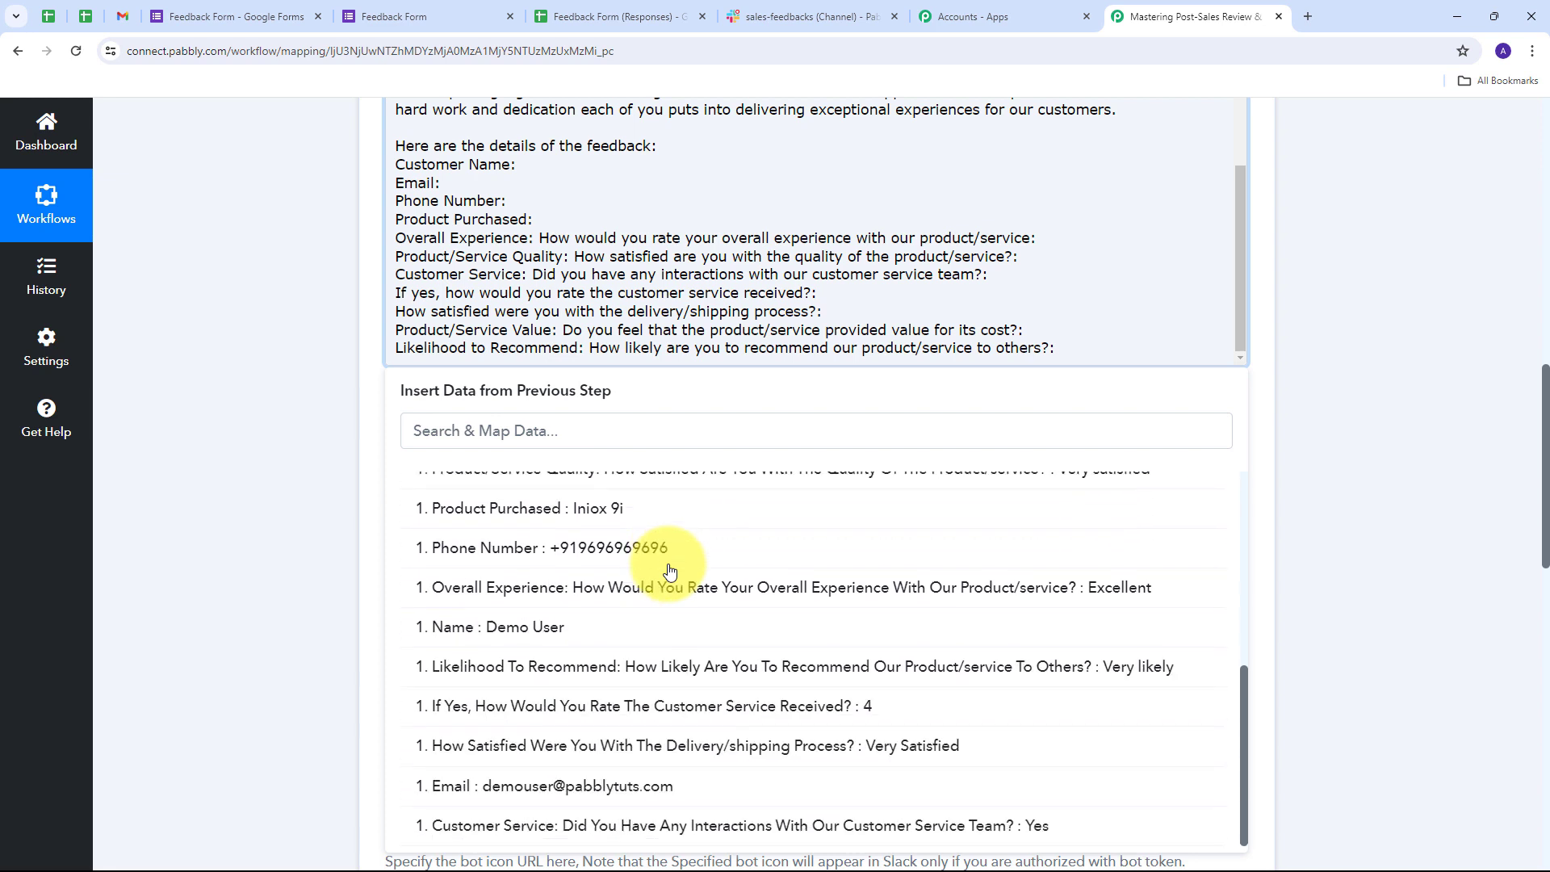
click(549, 640)
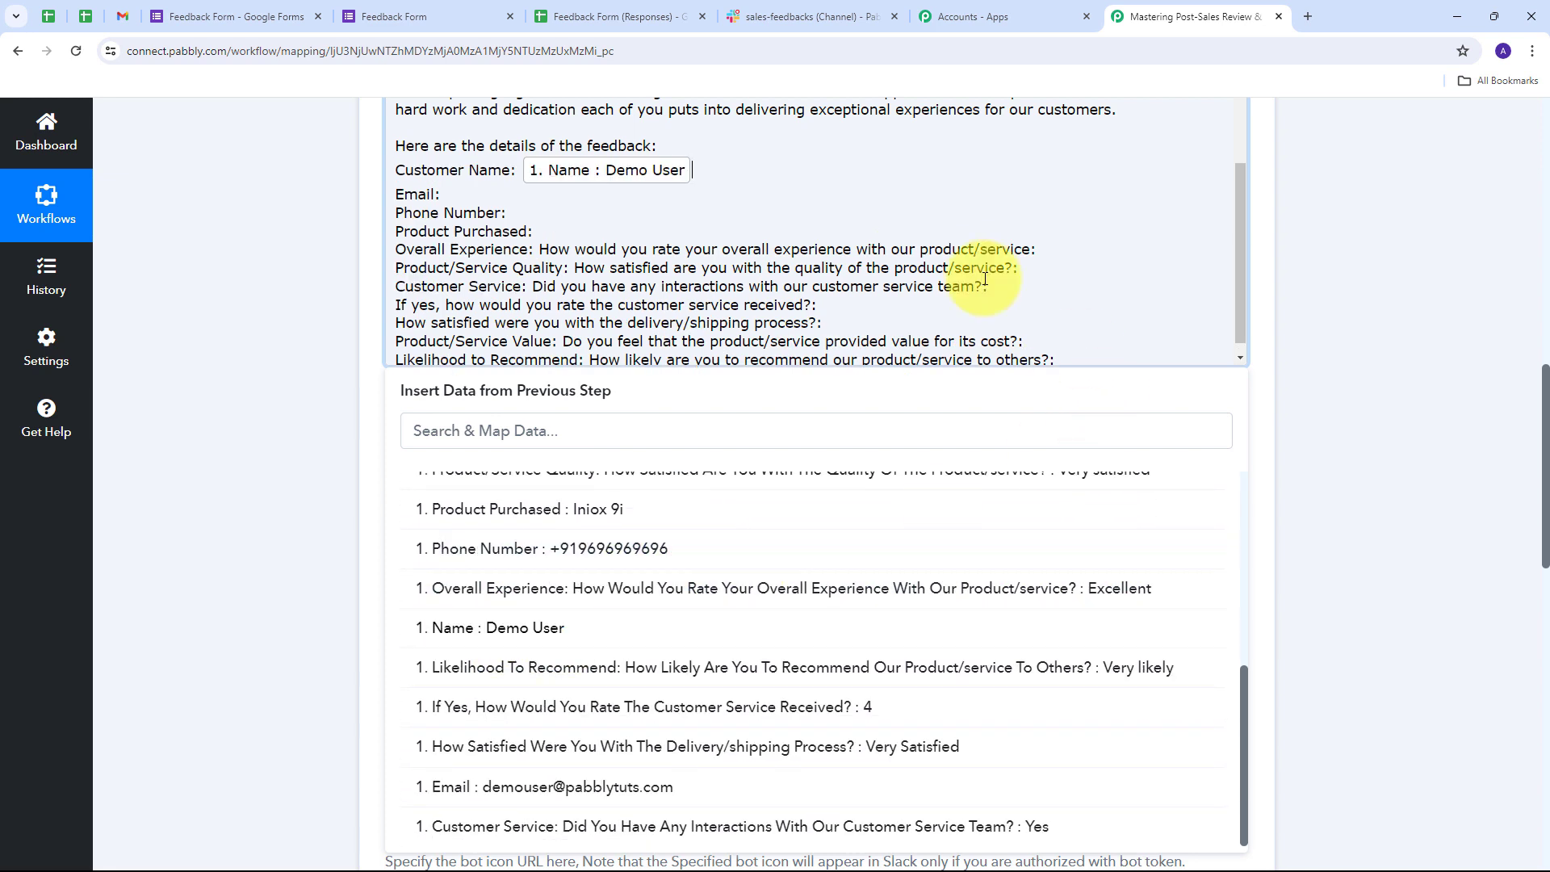
- Map the Email, Phone Number and Product Purchased answers after their labels
click(446, 191)
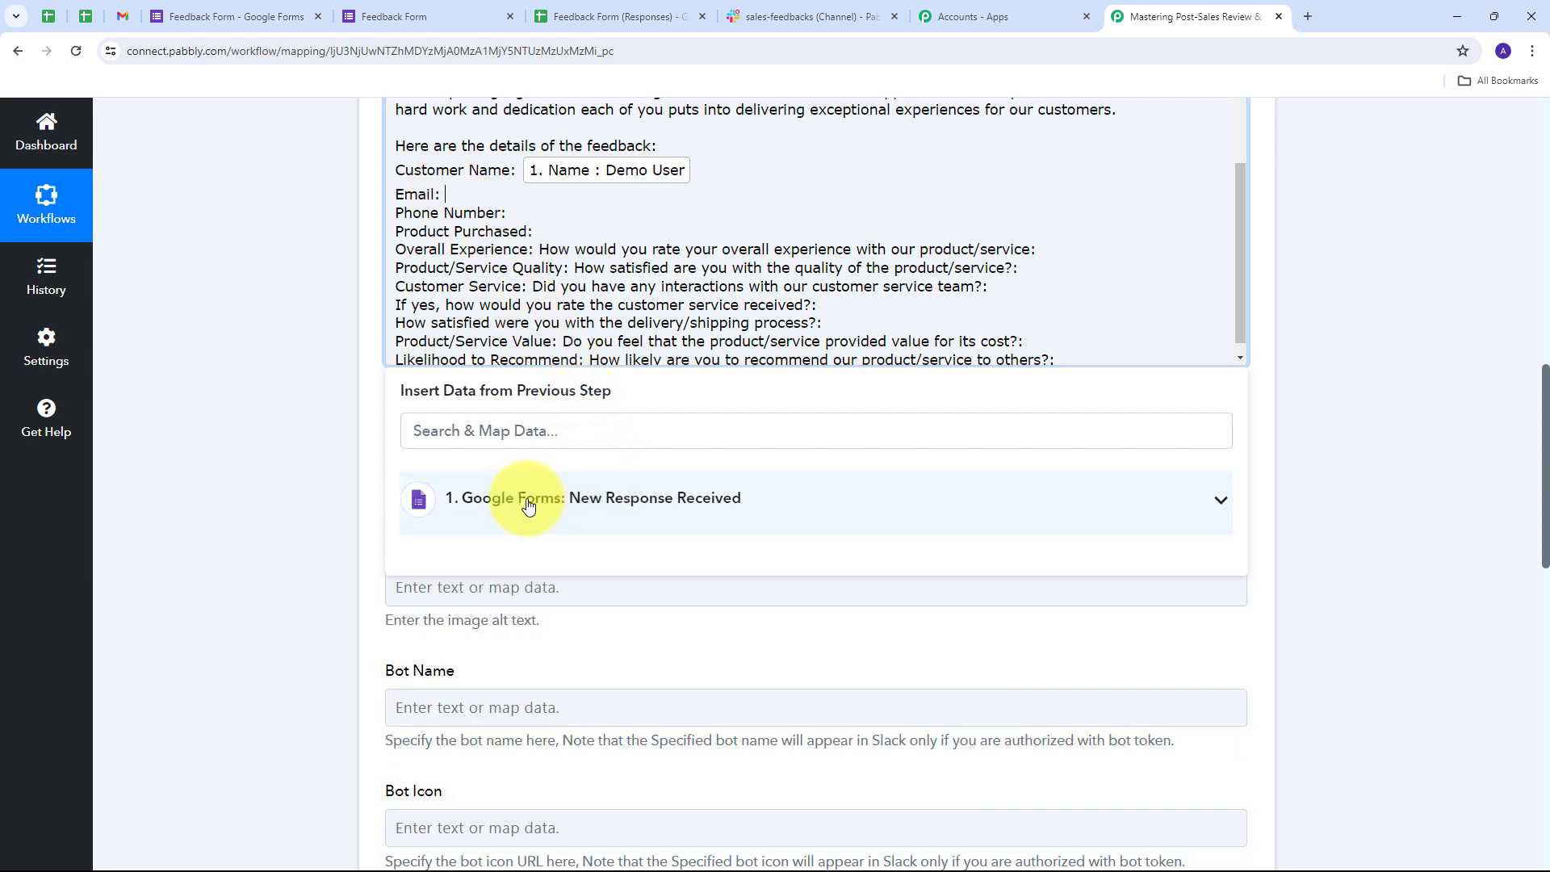
click(758, 515)
scroll(501, 640, down, 5)
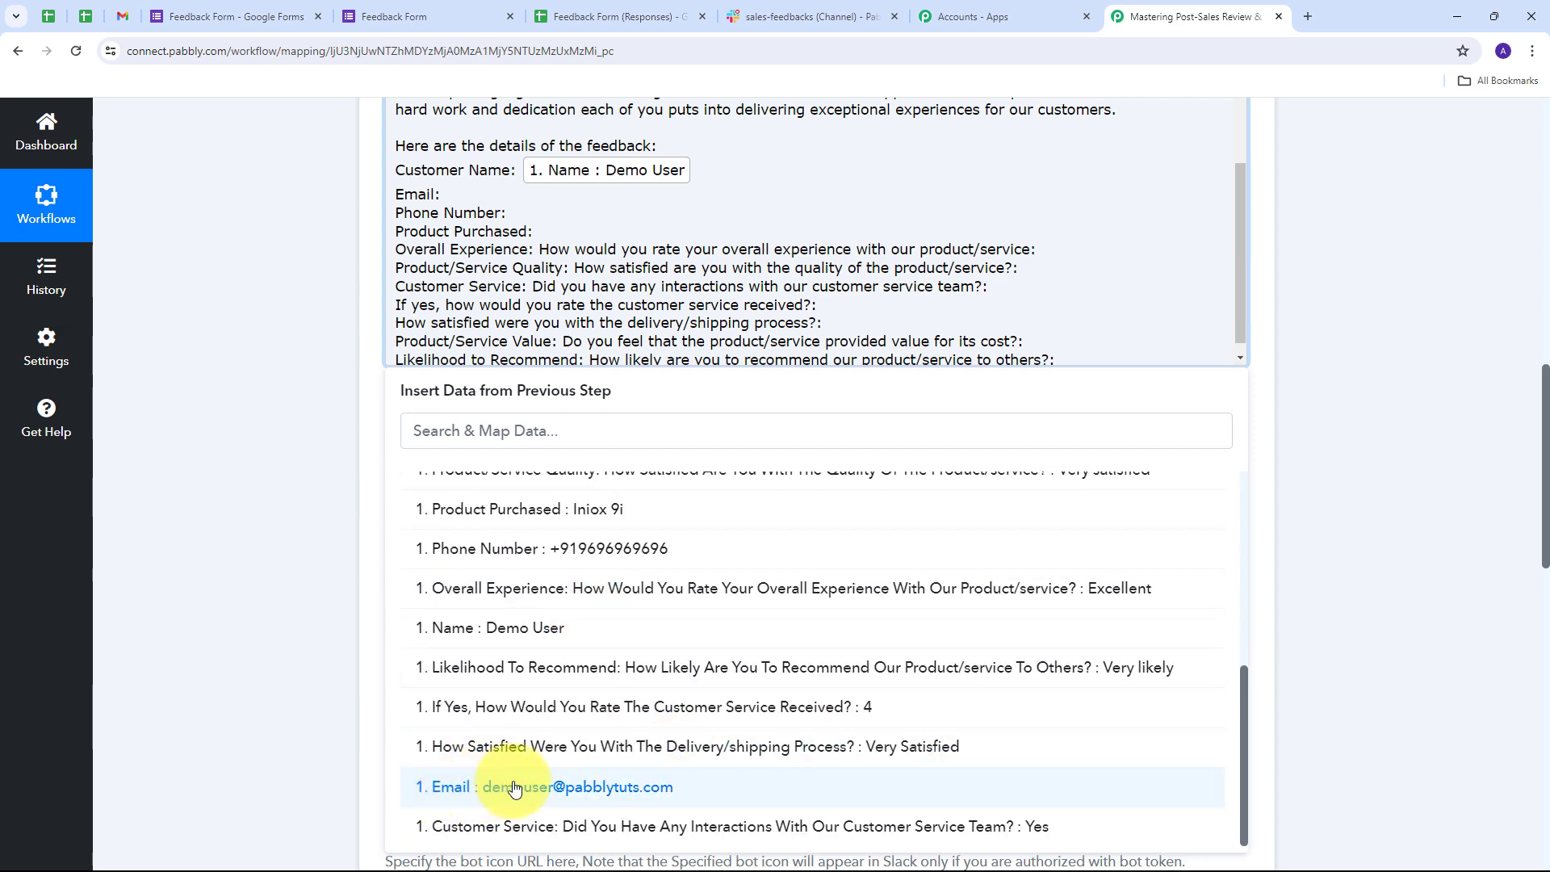
click(556, 788)
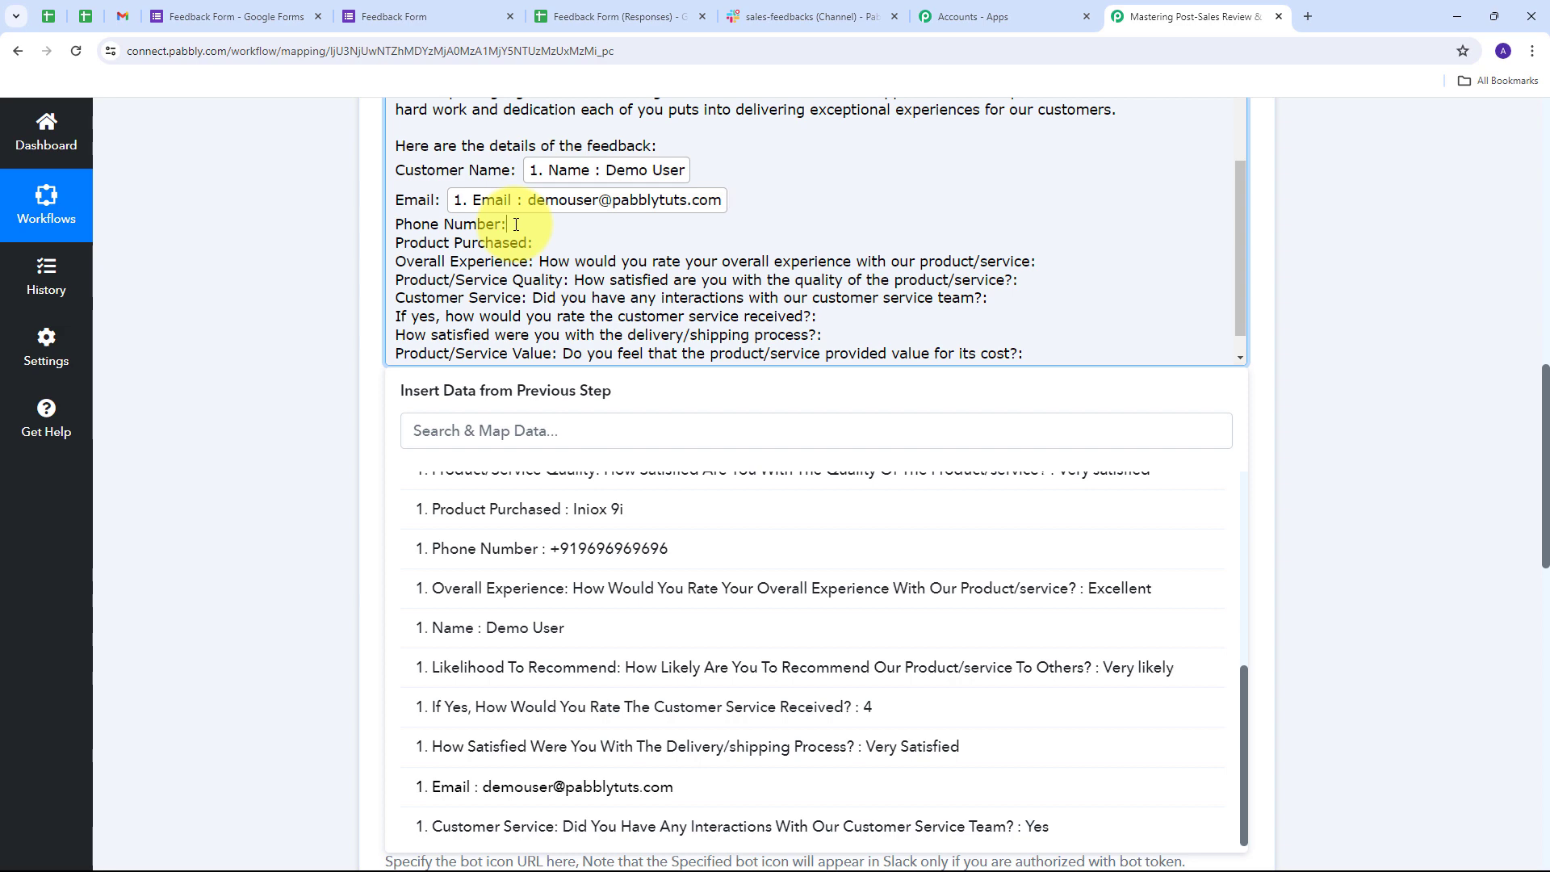
click(600, 504)
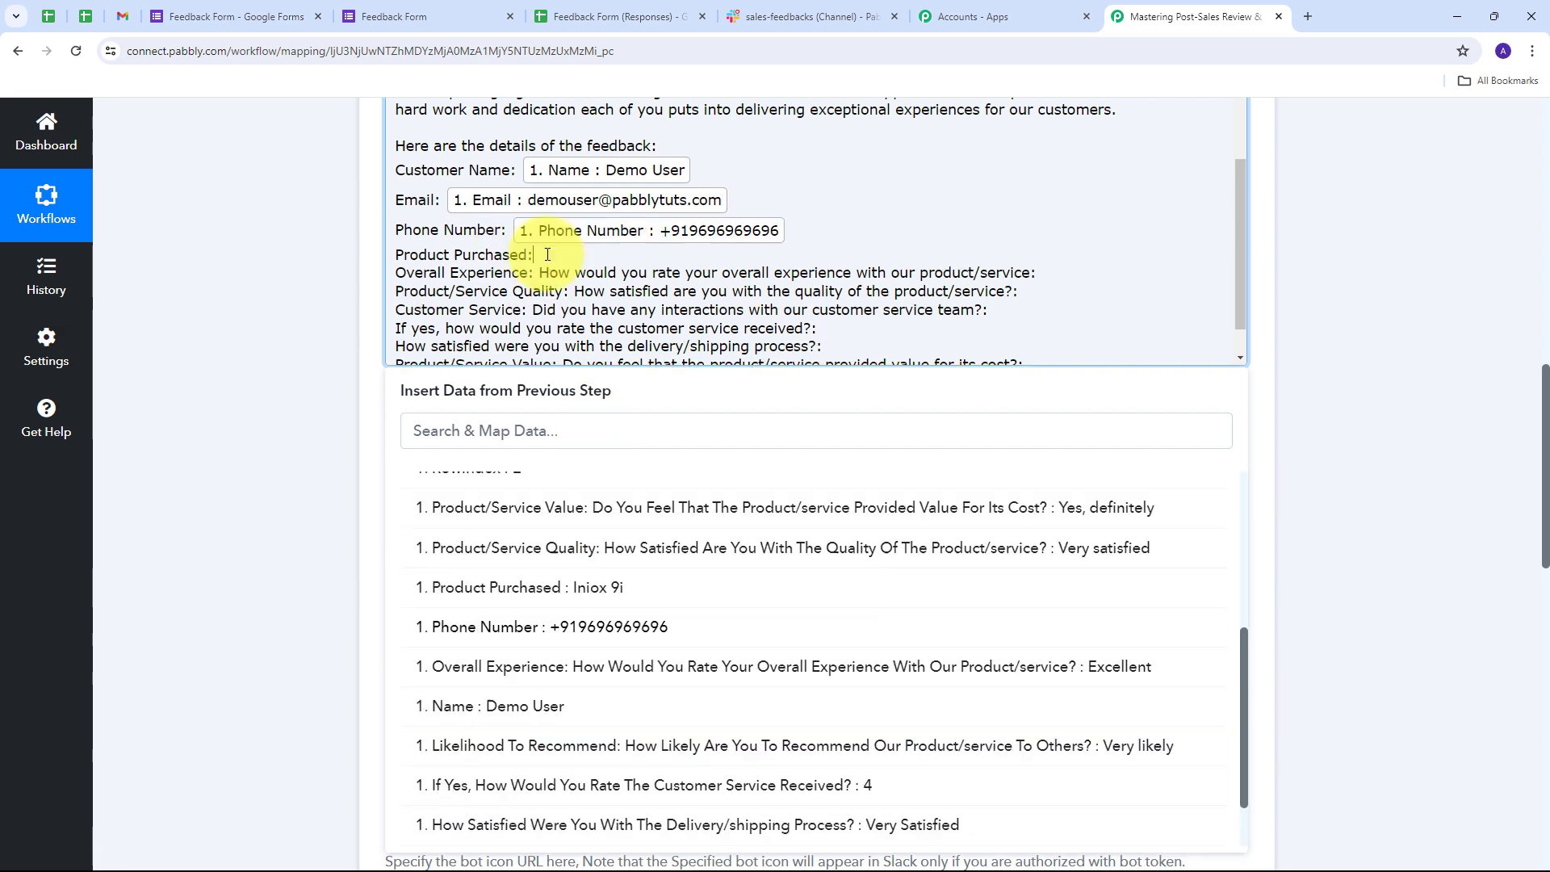
click(545, 253)
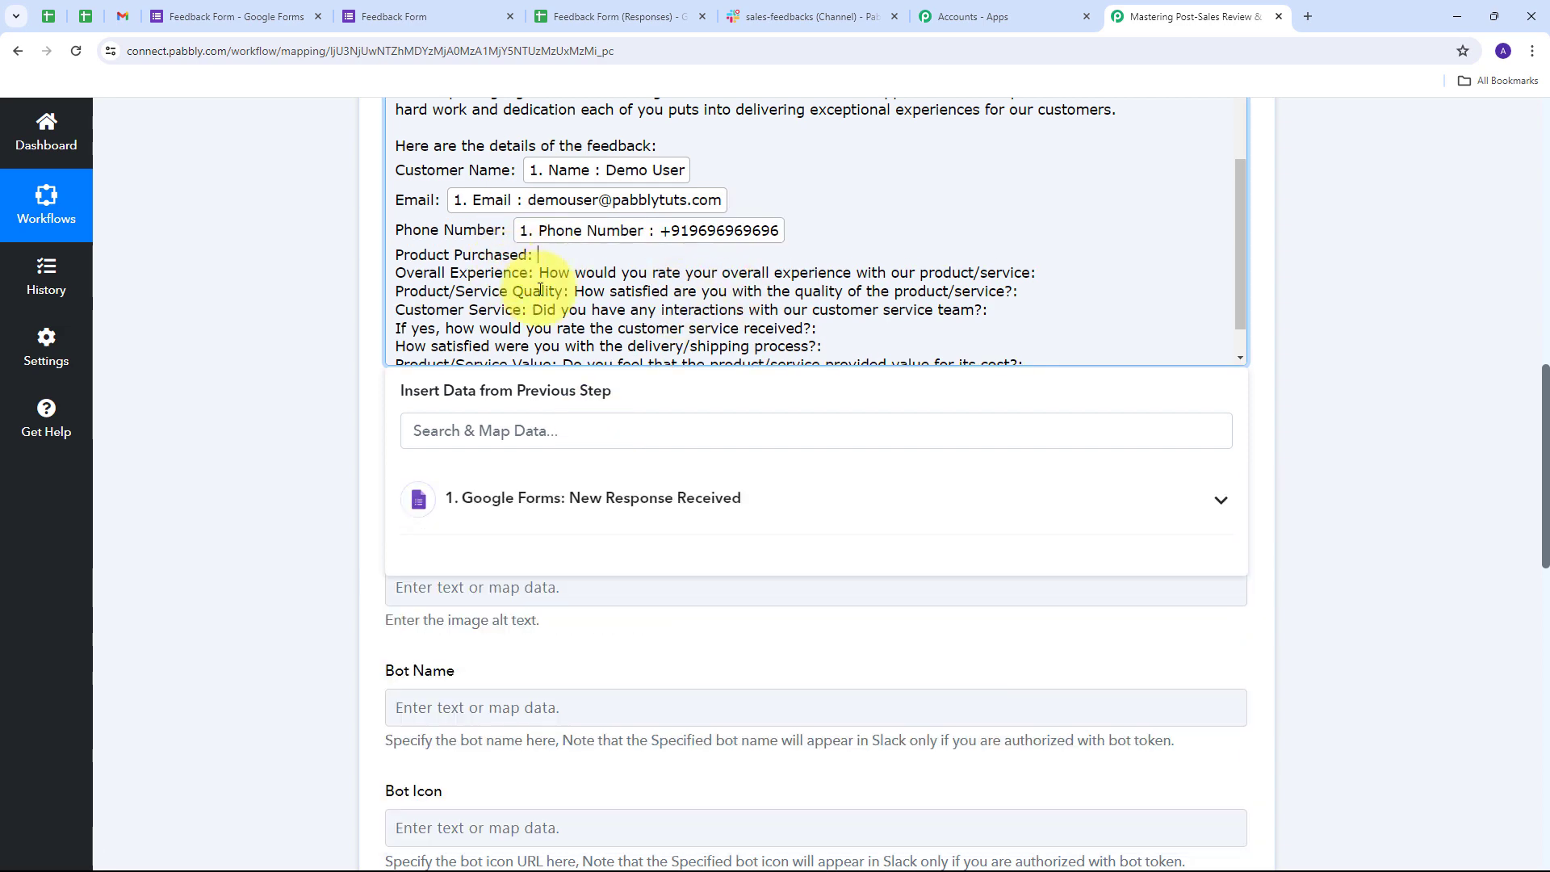
scroll(564, 306, down, 1)
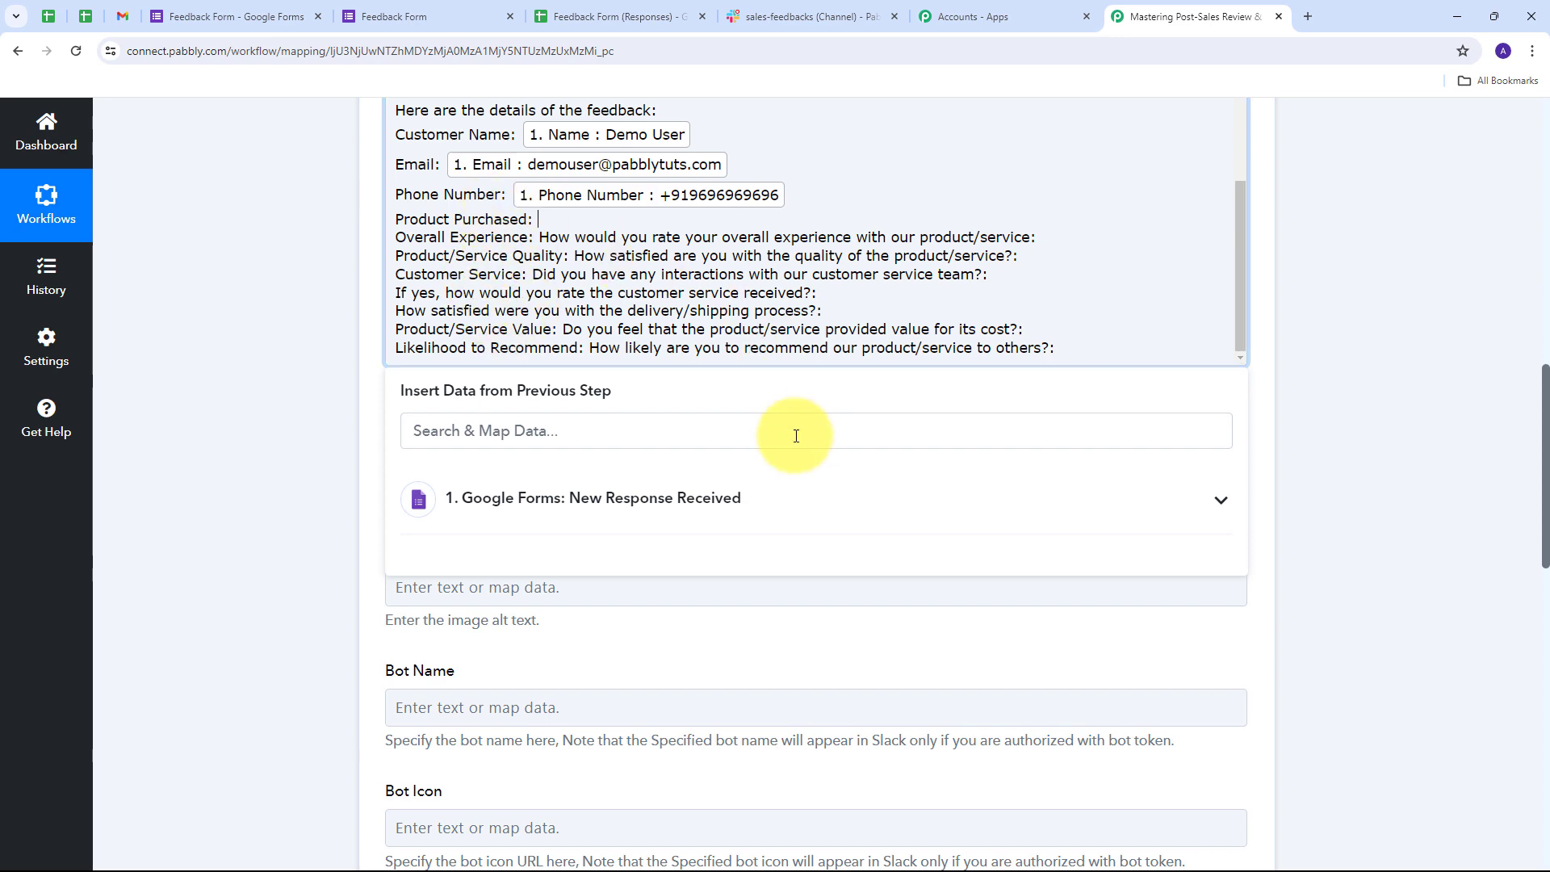
click(787, 511)
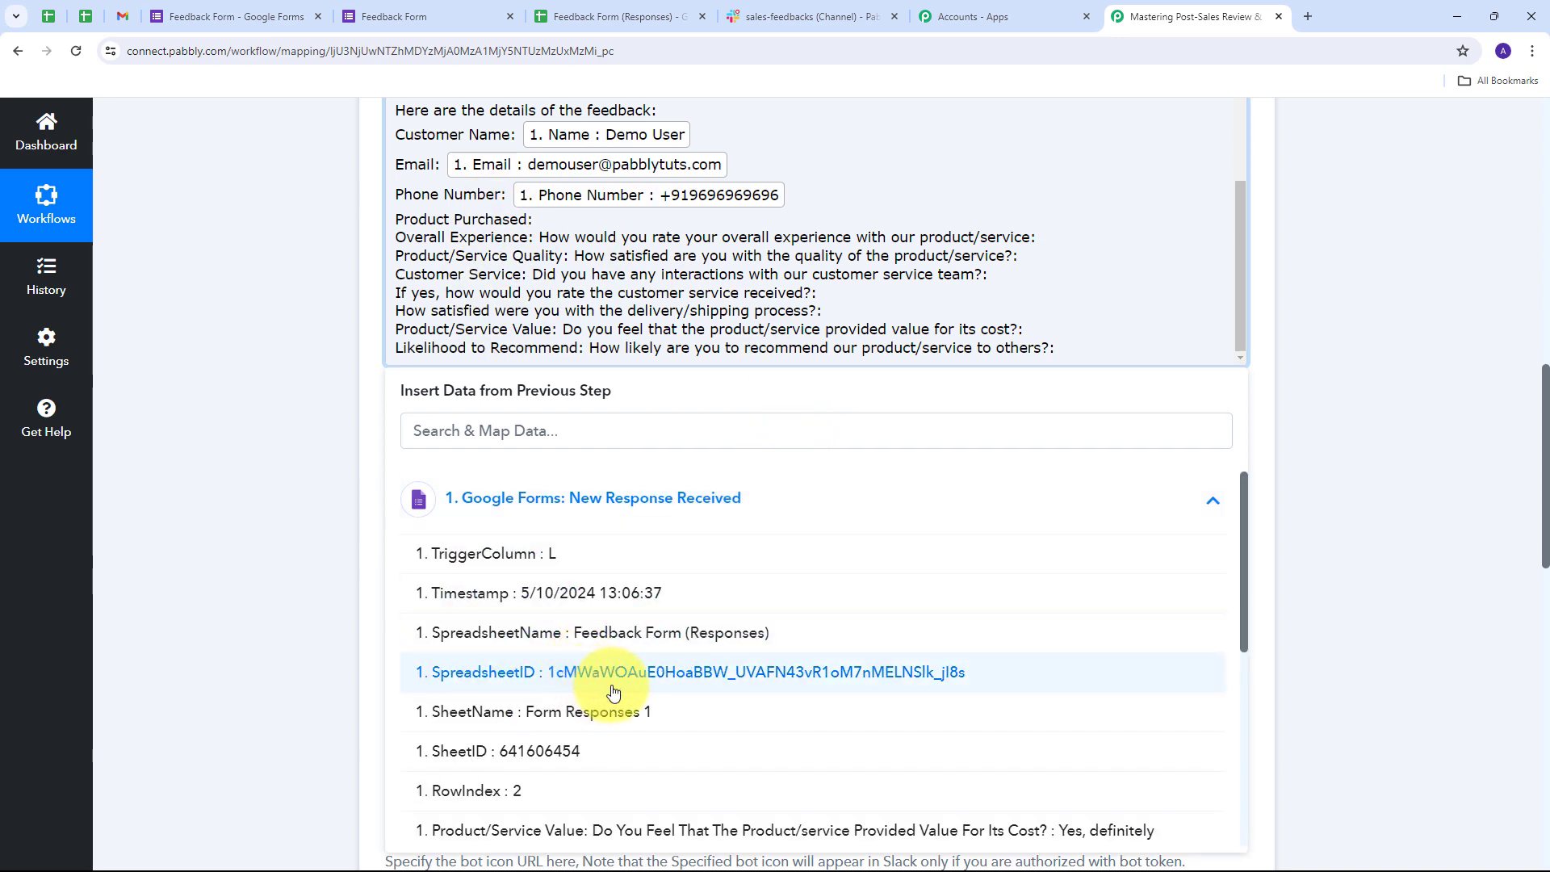
scroll(622, 613, down, 5)
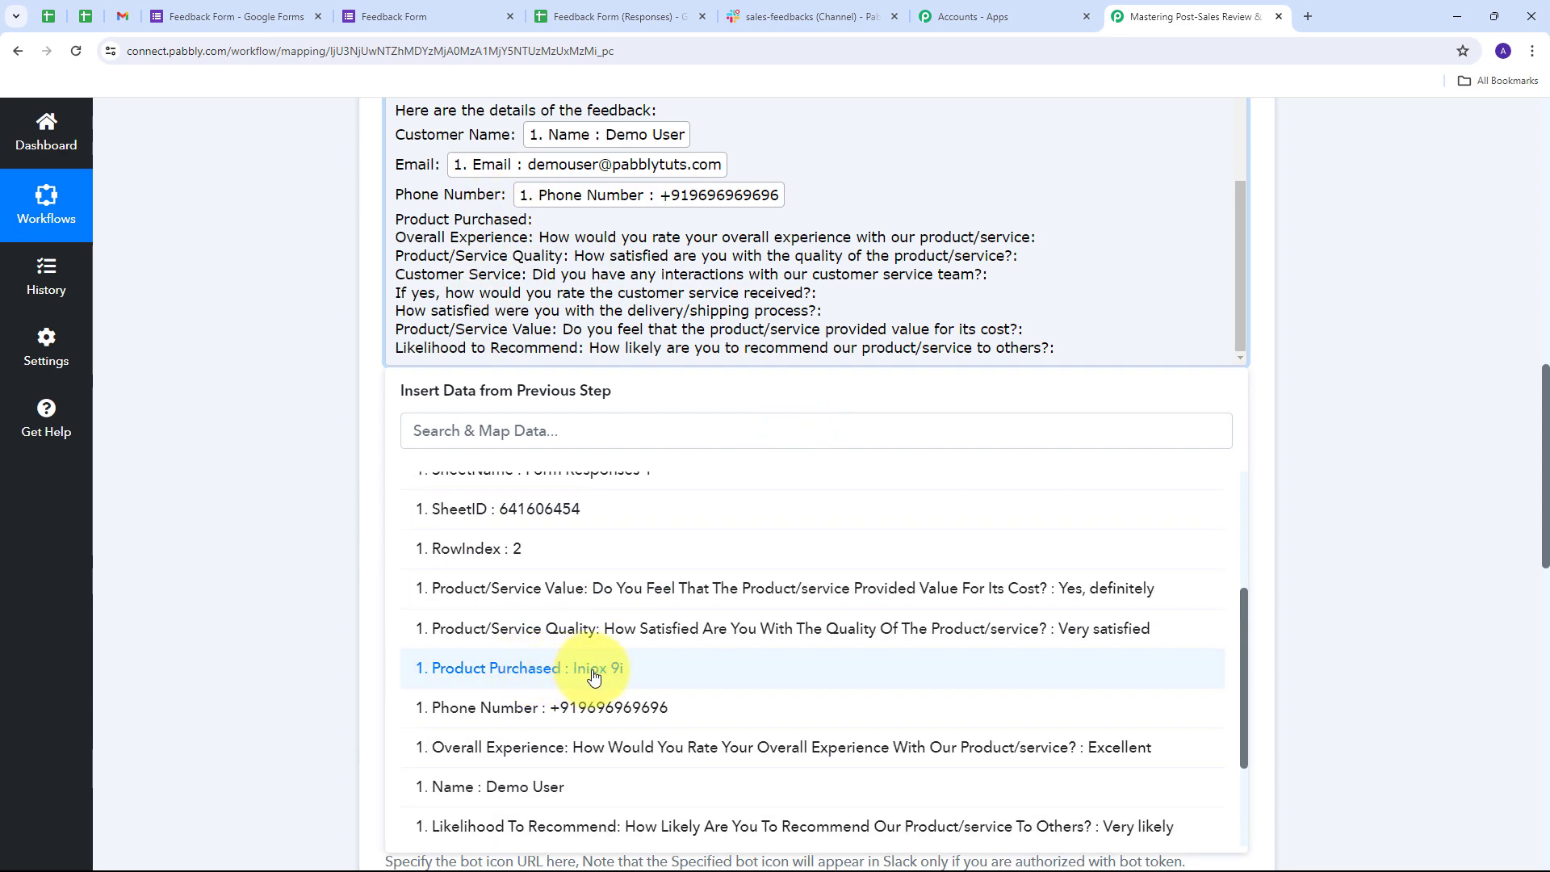
click(593, 671)
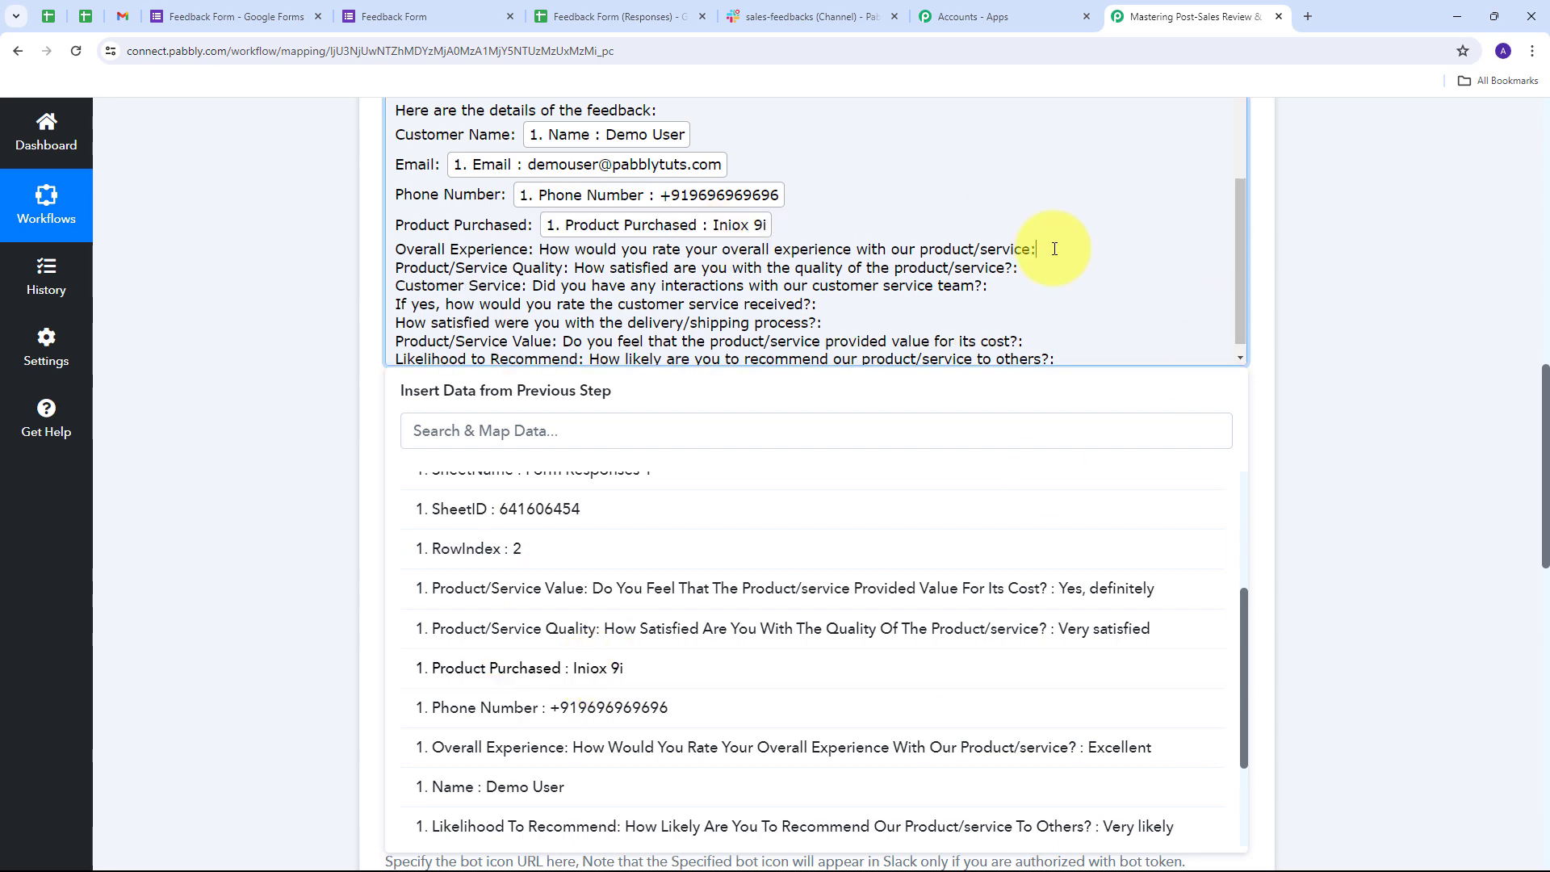
click(1039, 251)
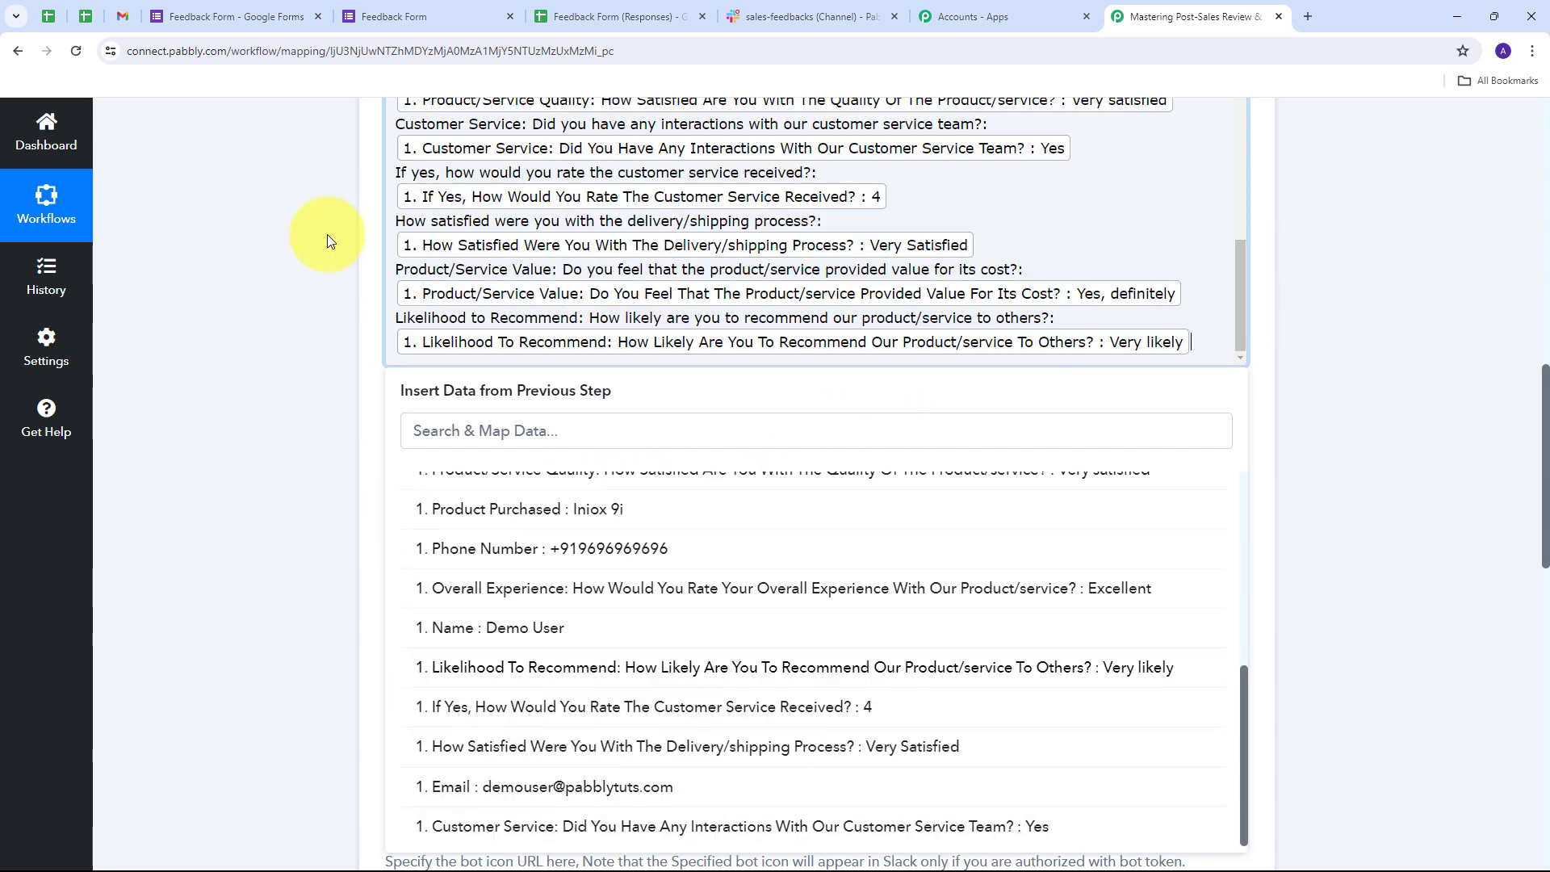
click(327, 241)
scroll(571, 398, up, 2)
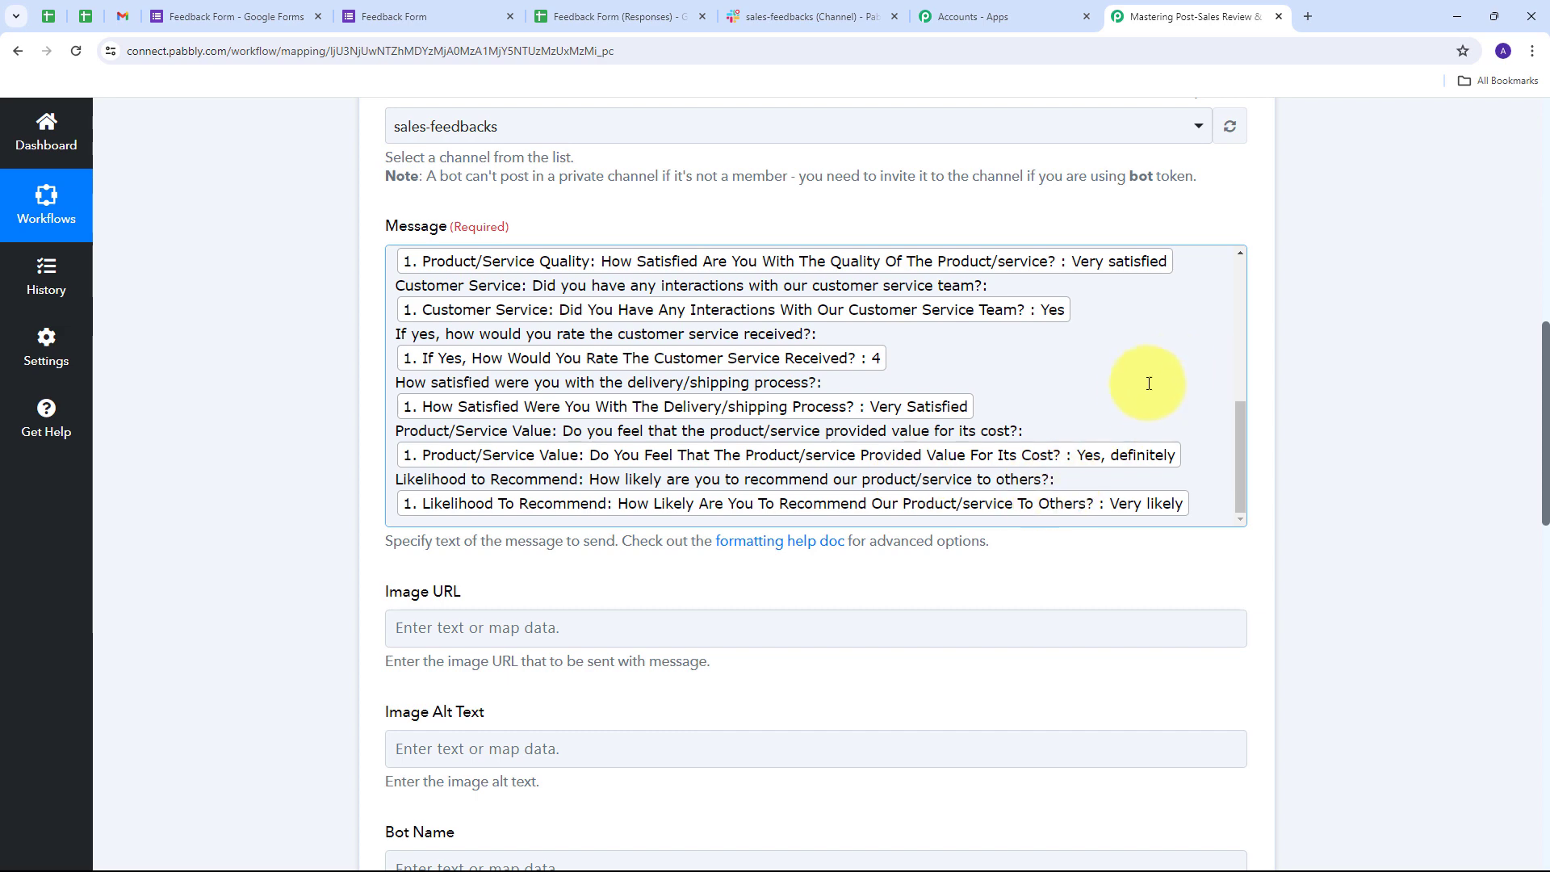
scroll(1160, 388, down, 1)
scroll(1170, 311, up, 8)
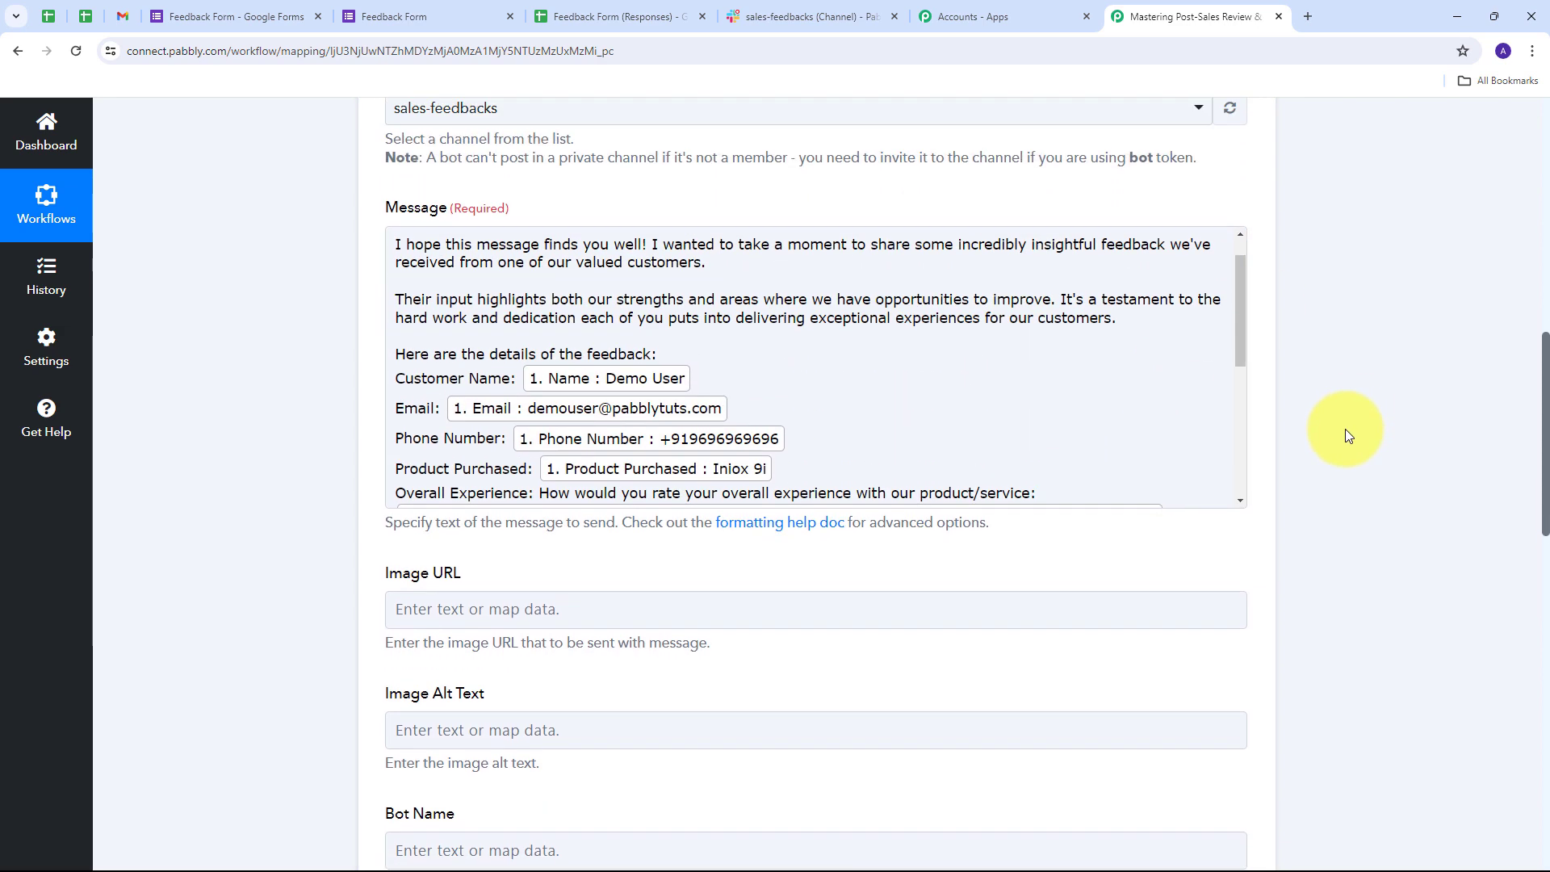
scroll(993, 395, down, 2)
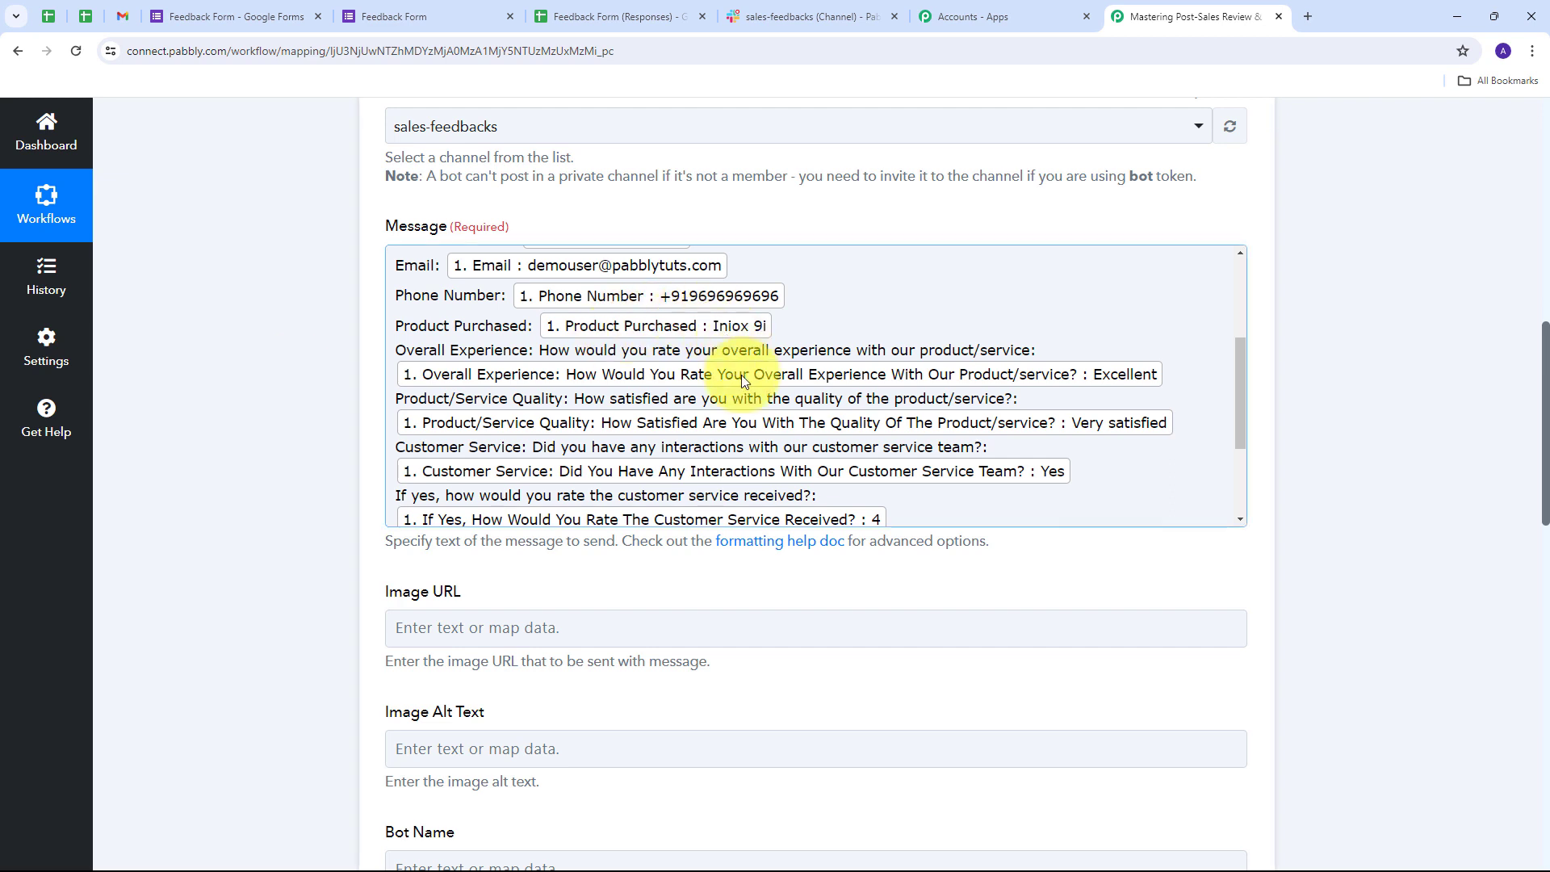
scroll(513, 341, up, 1)
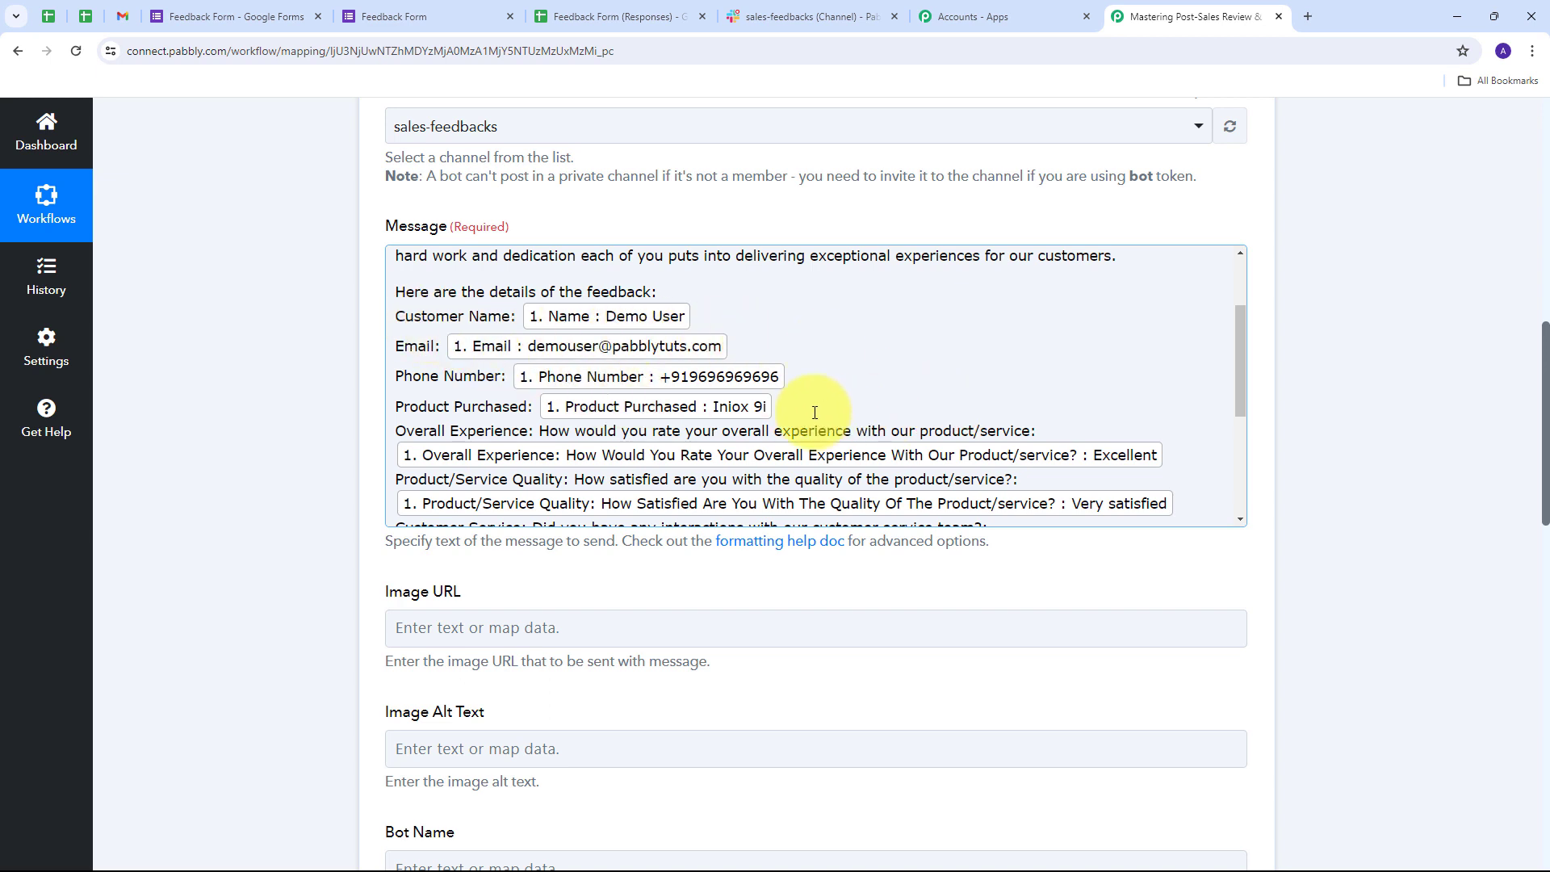
scroll(415, 269, up, 5)
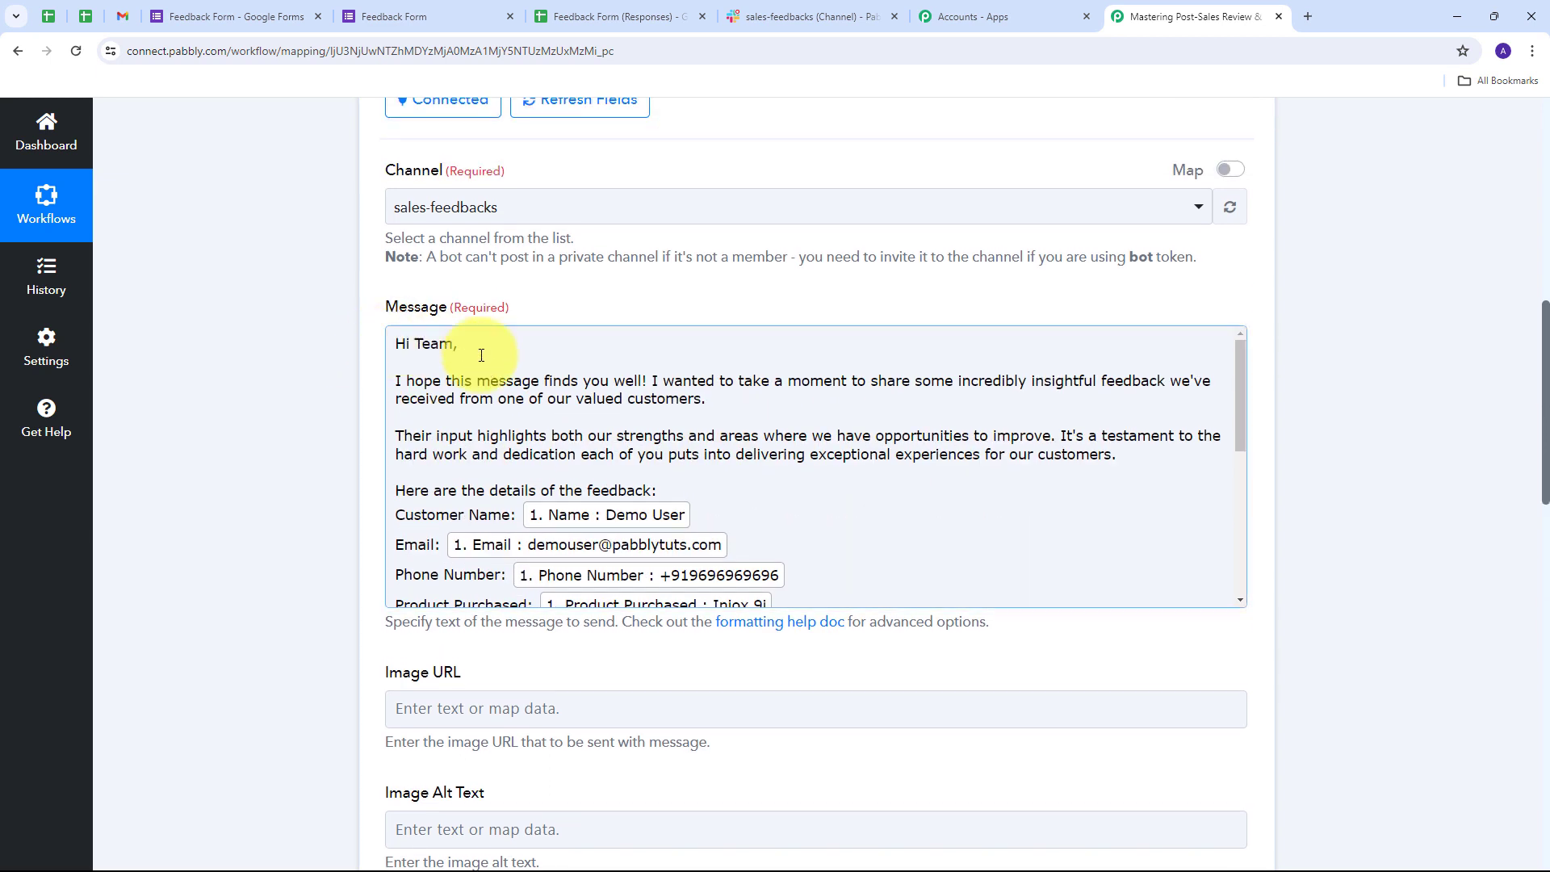
scroll(259, 381, down, 7)
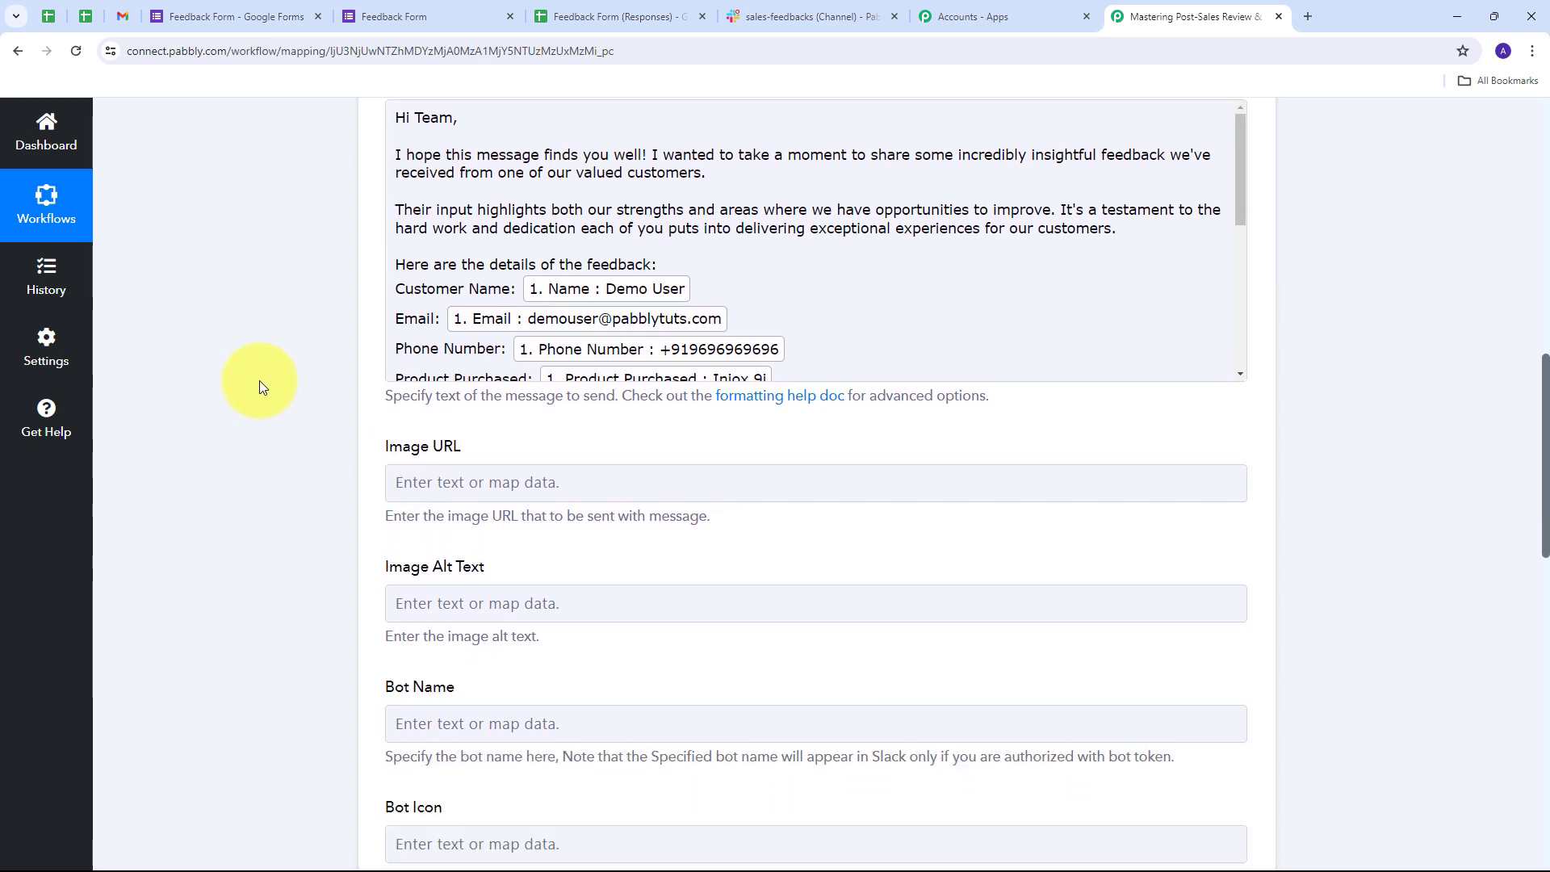
scroll(259, 380, down, 7)
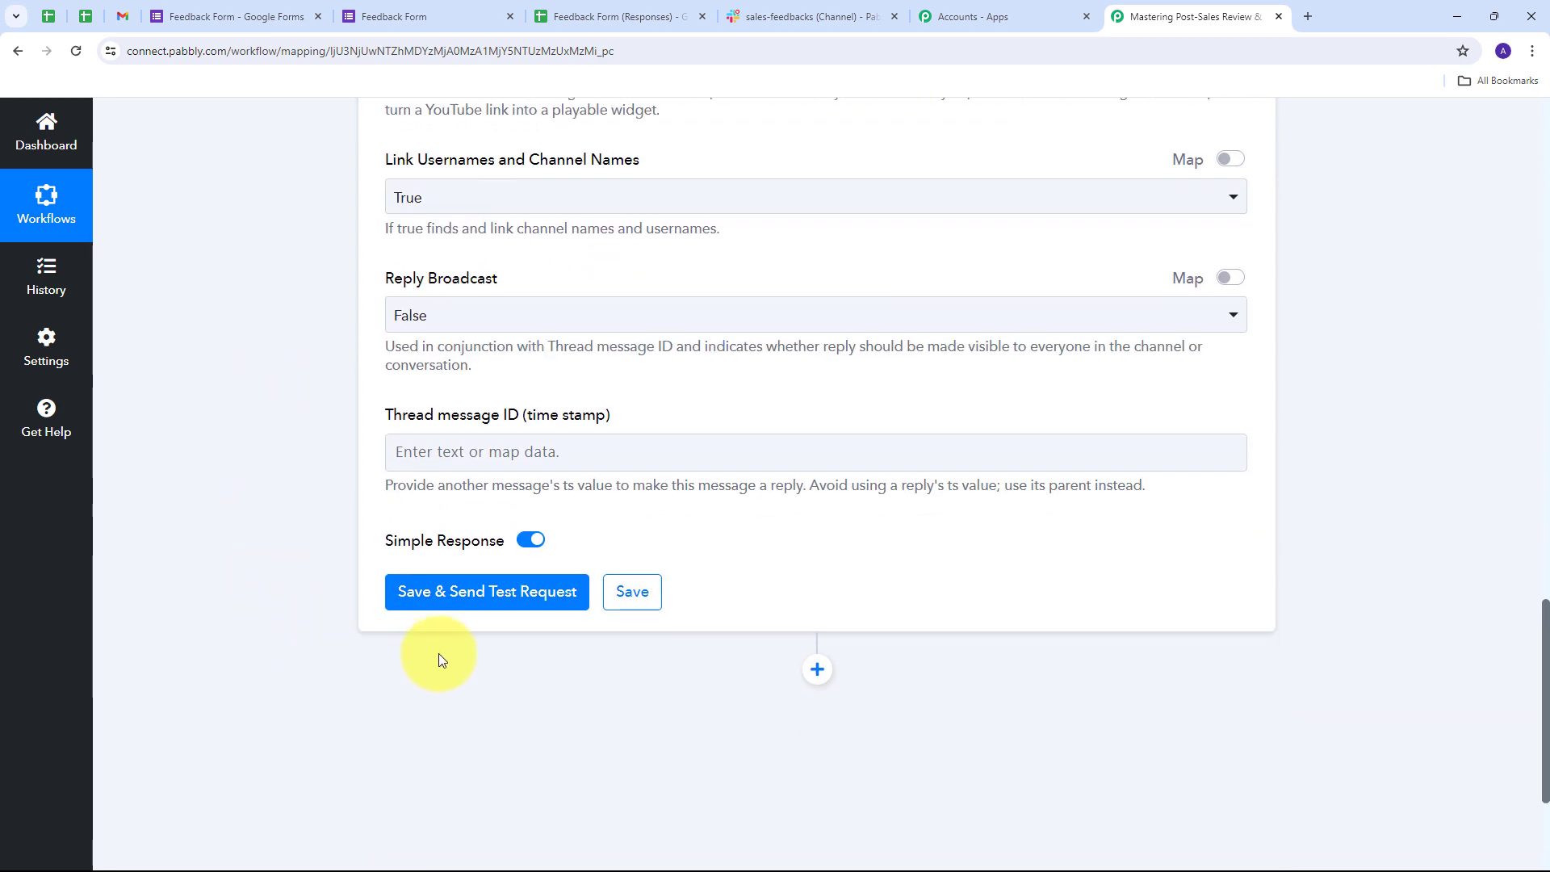
- Save the Slack step, send a test message, and review the returned Message Text
click(478, 597)
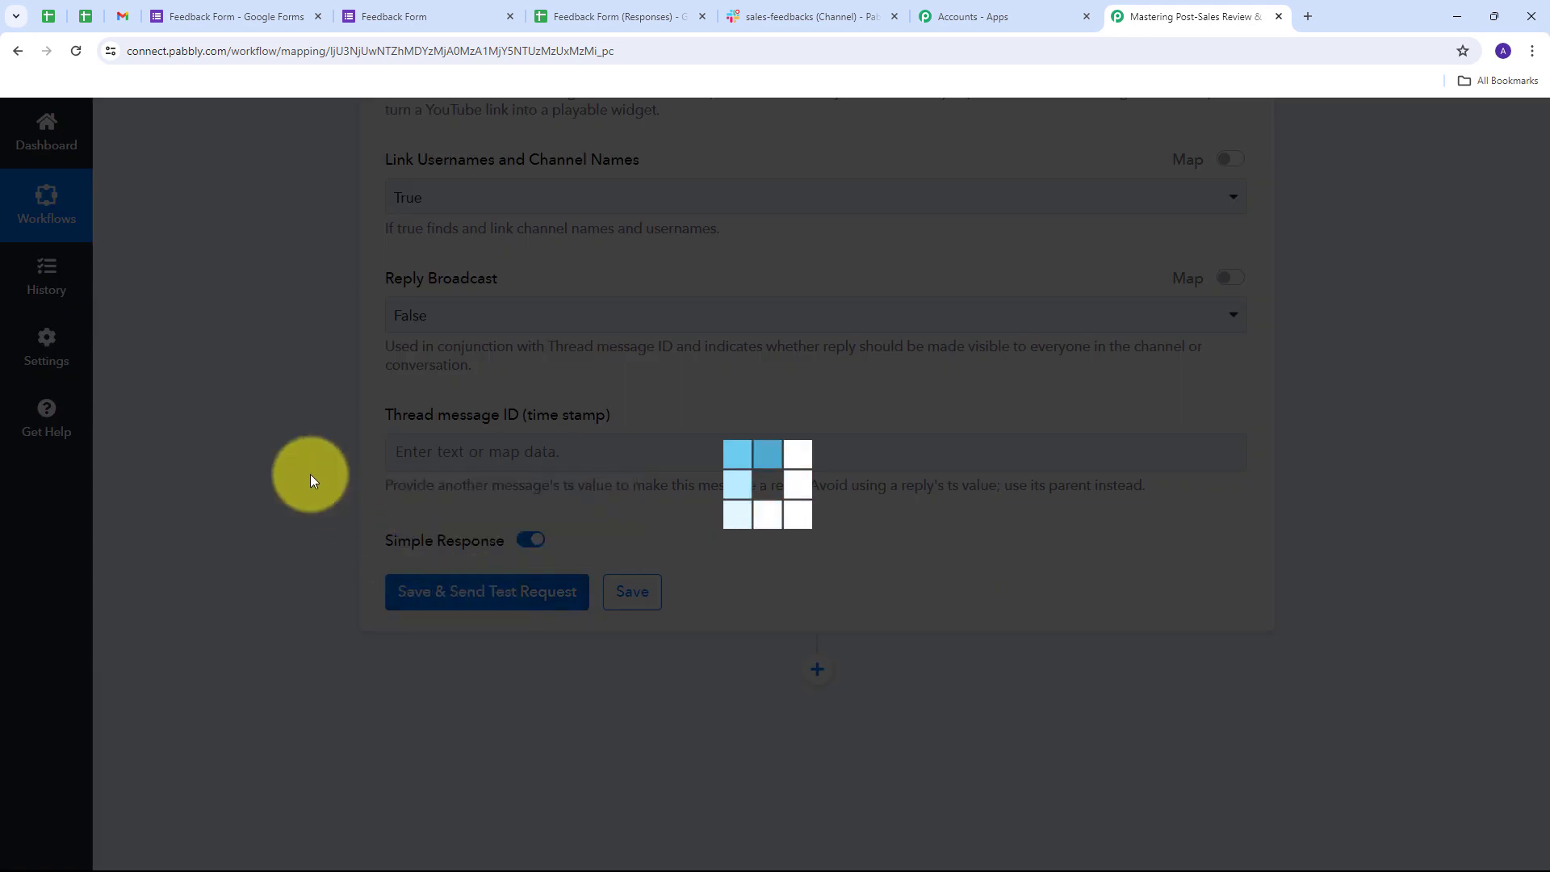
scroll(1341, 428, down, 4)
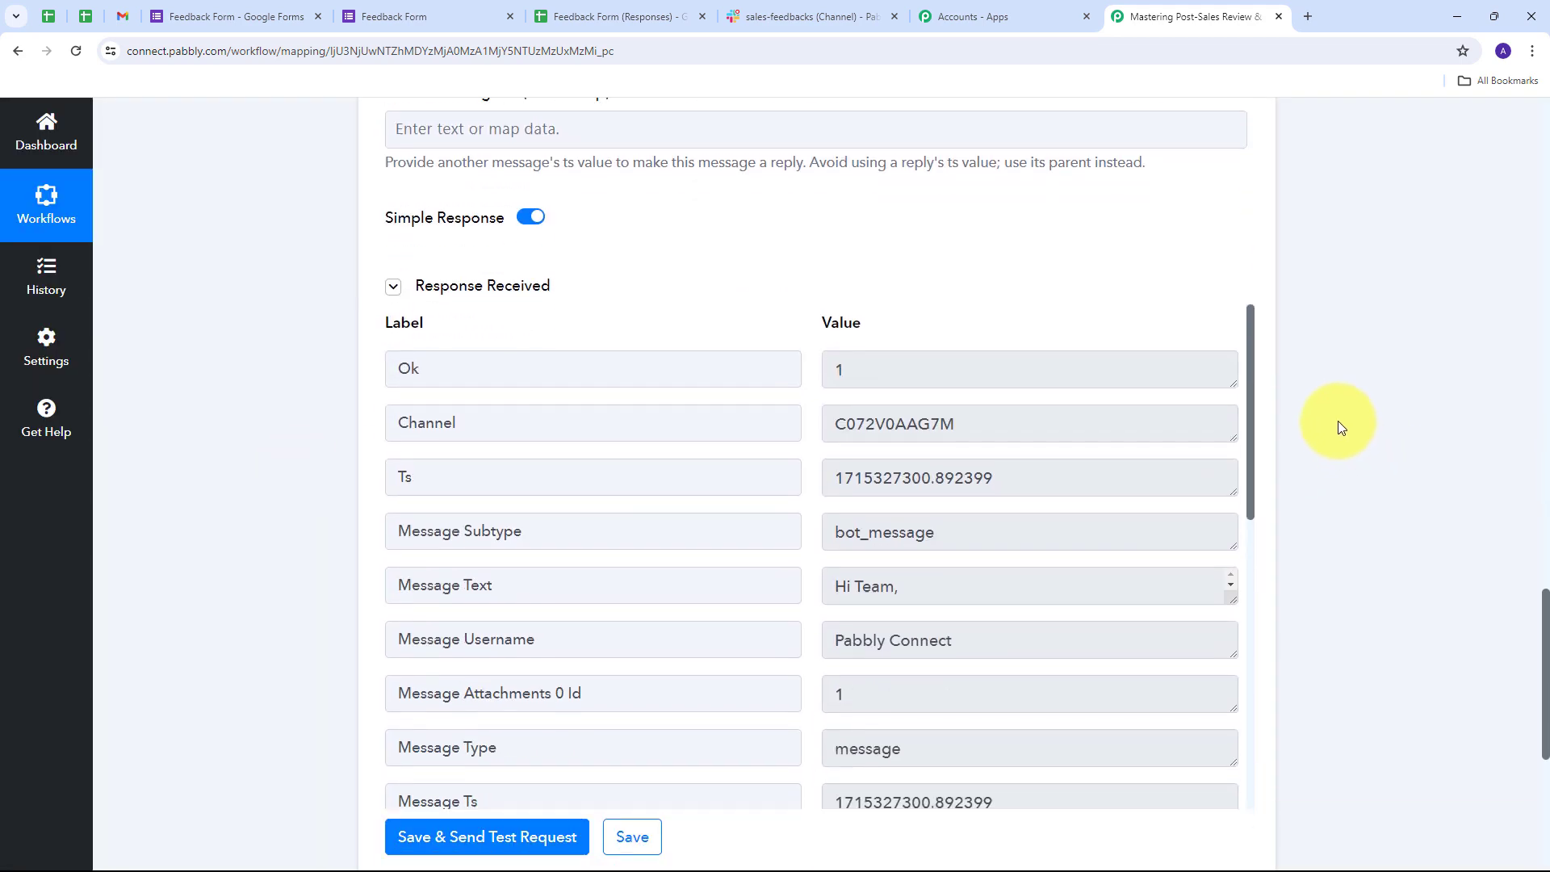
scroll(861, 480, down, 1)
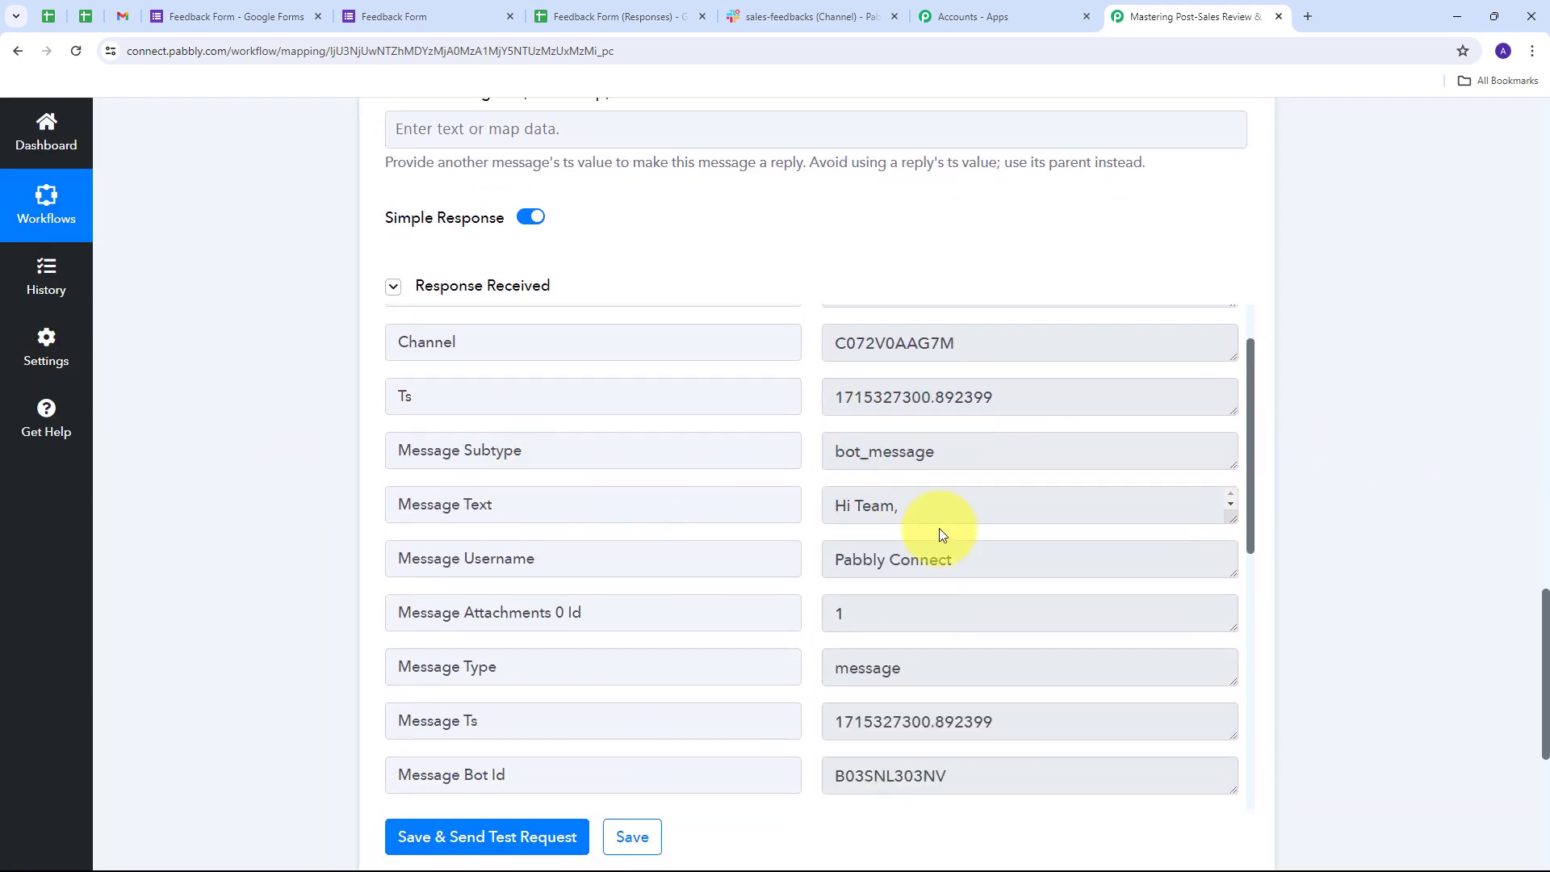
drag(1229, 513, 1231, 716)
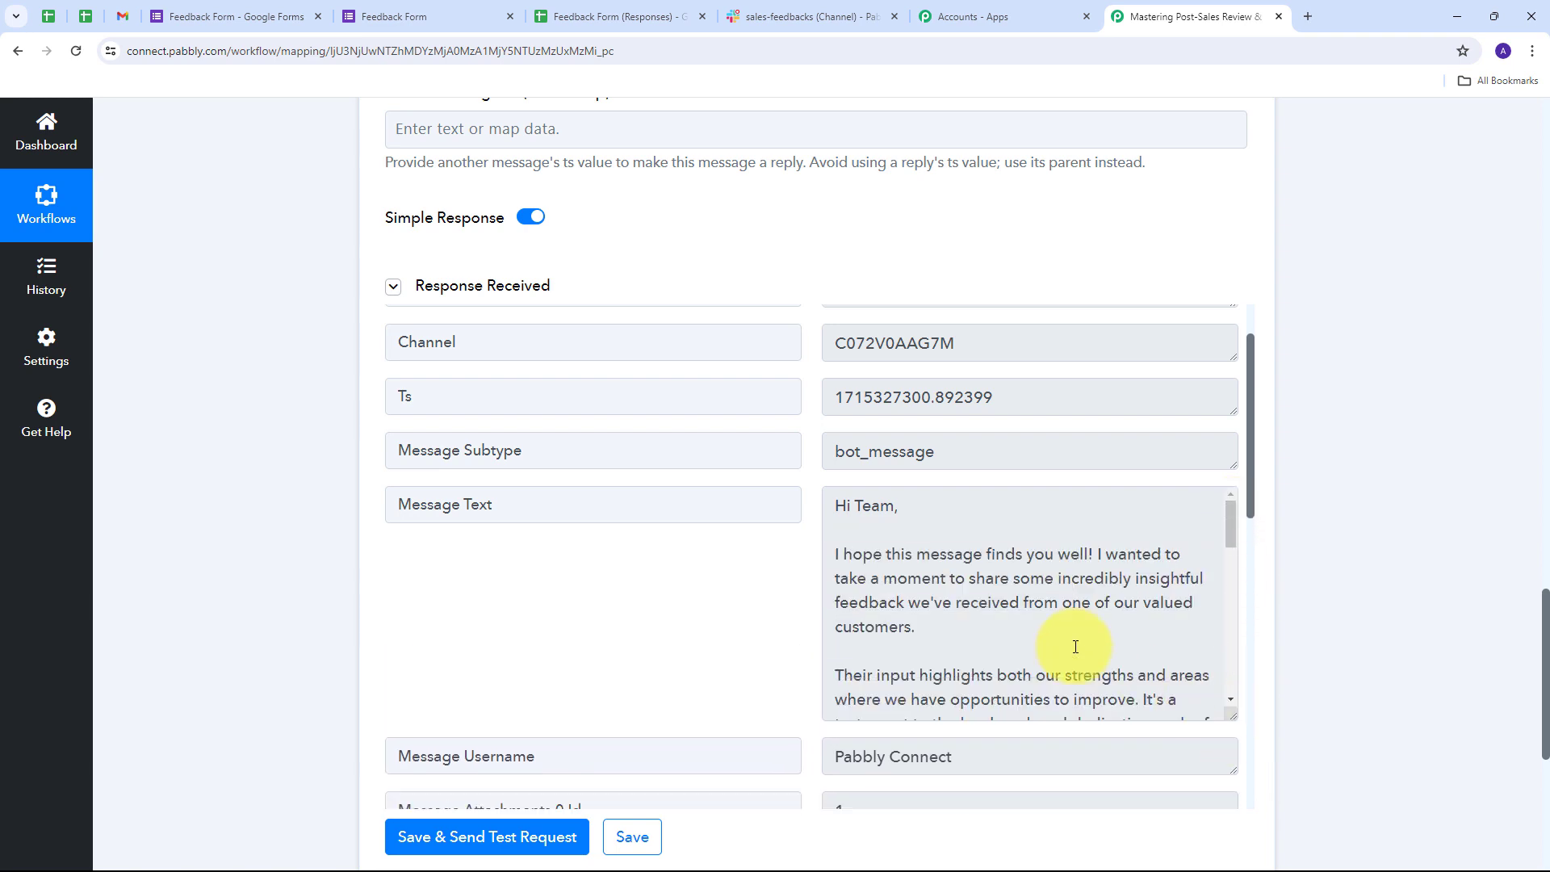
scroll(915, 575, down, 1)
scroll(916, 575, down, 6)
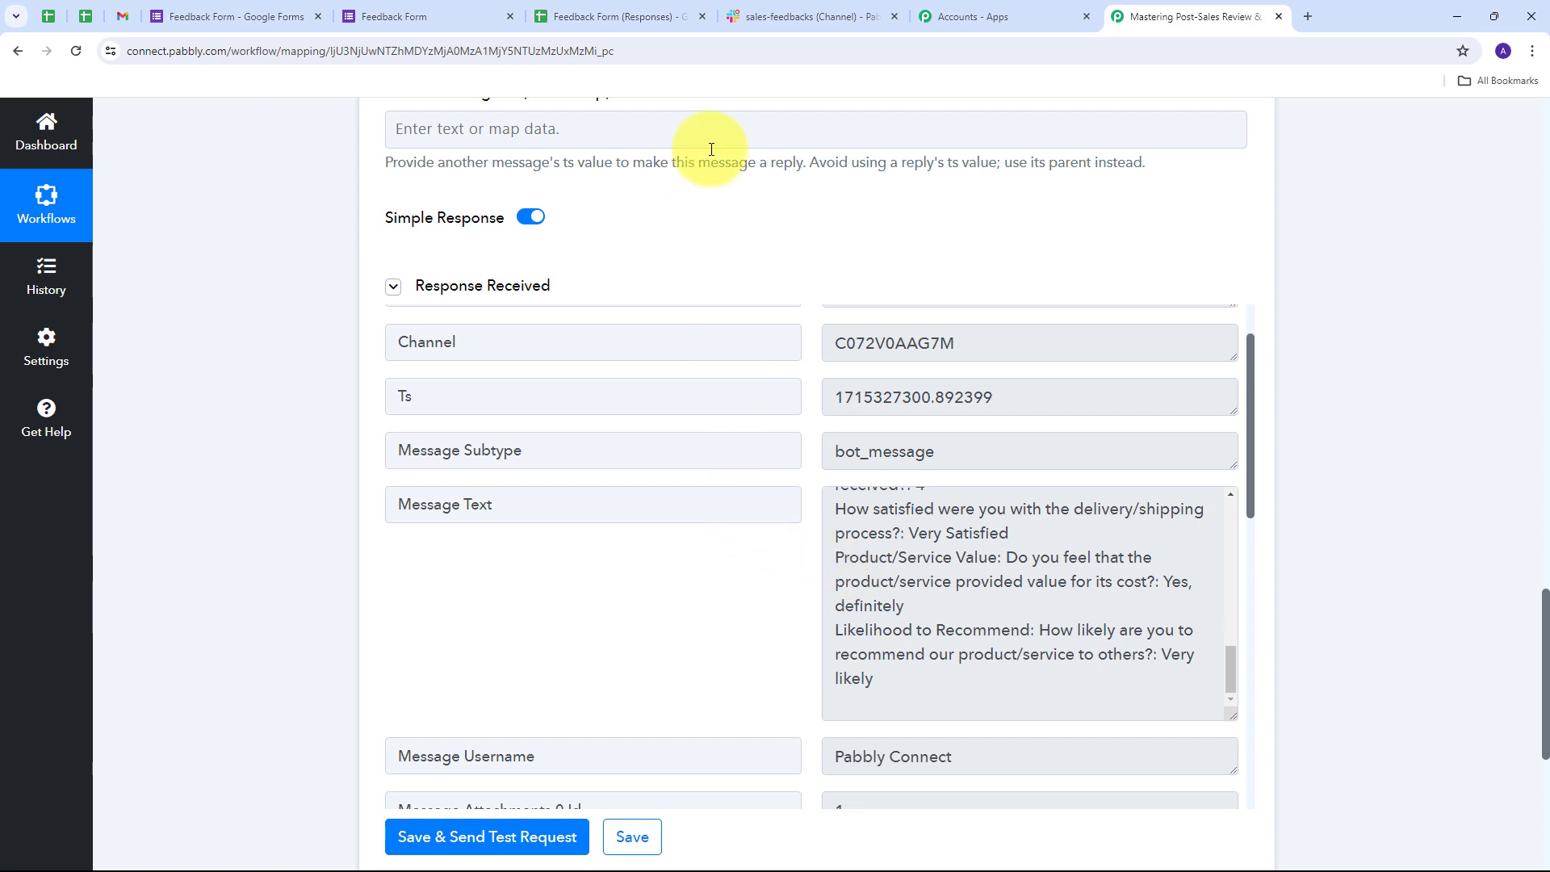
click(771, 16)
- In the #sales-feedbacks post, verify the customer's name, phone number and purchased product Iniox 9i
scroll(874, 434, up, 3)
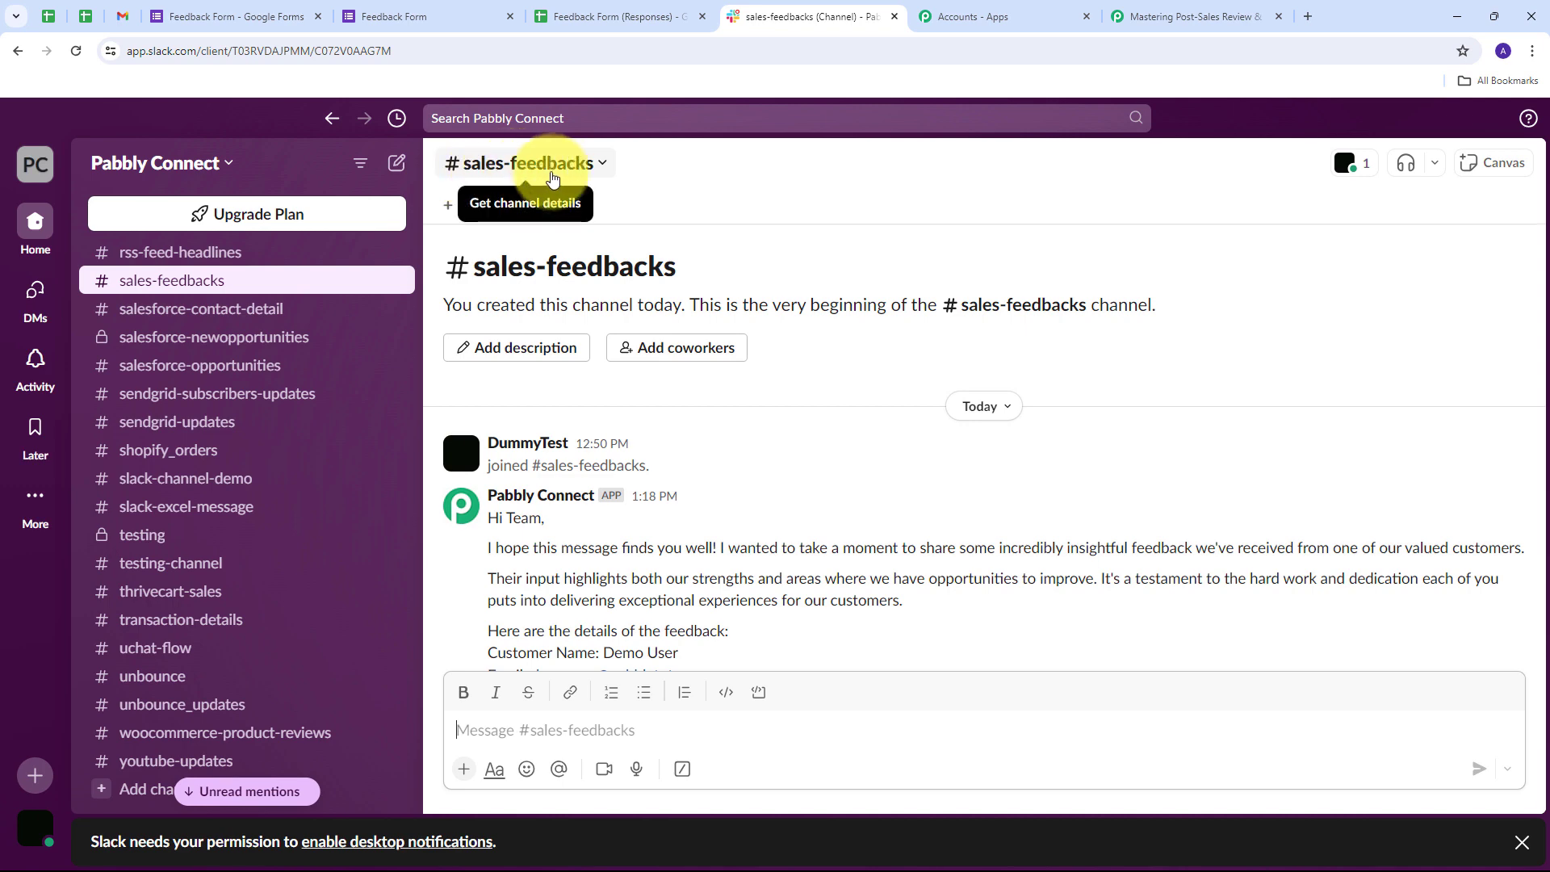
scroll(746, 393, down, 2)
scroll(746, 393, down, 2)
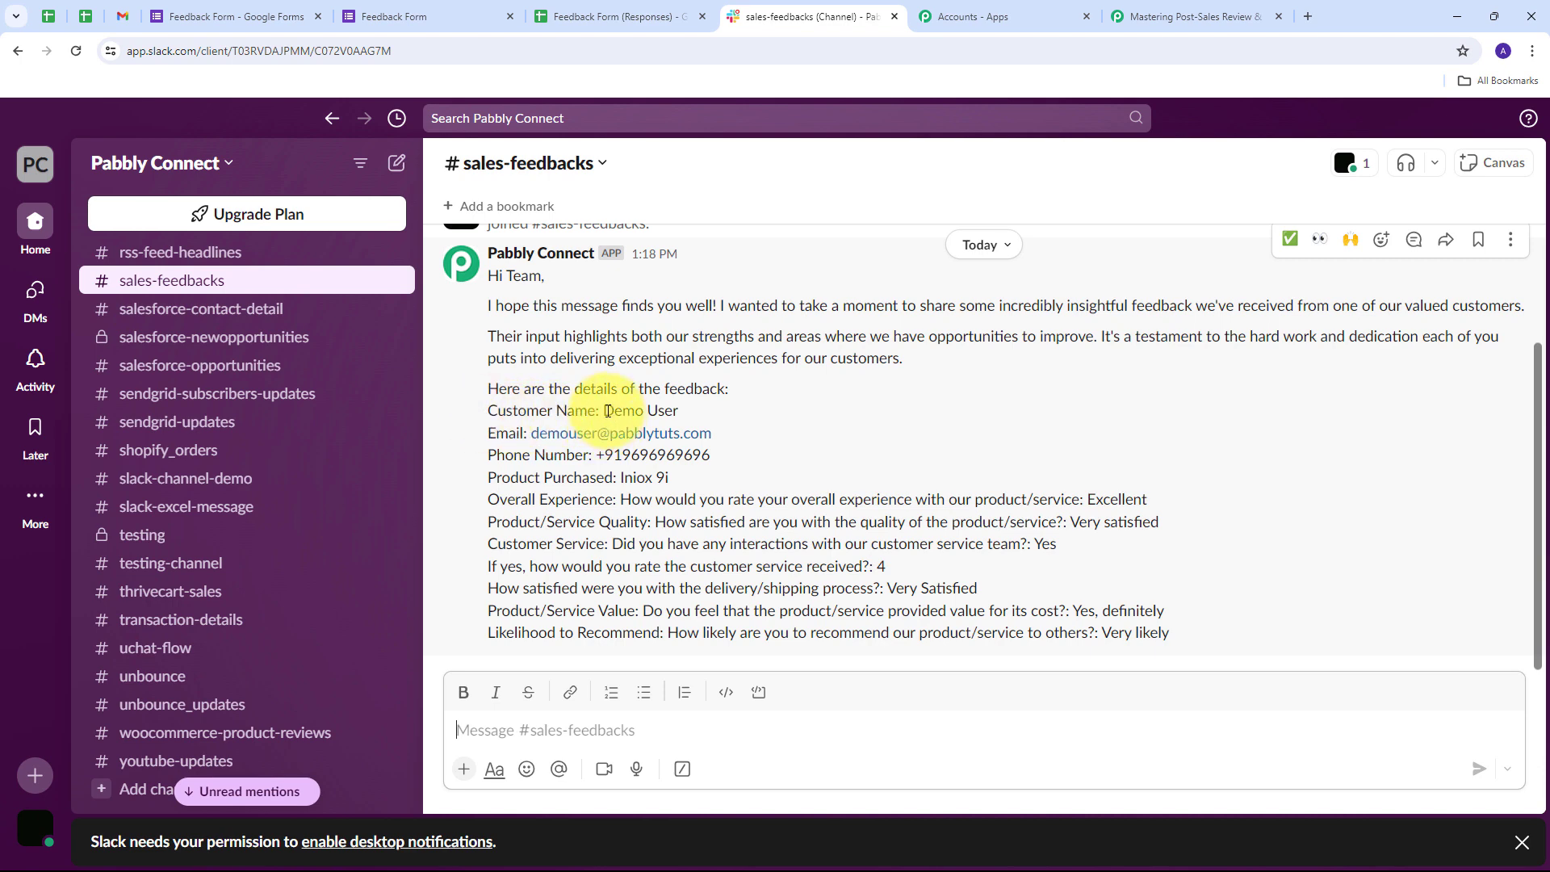
drag(608, 411, 682, 412)
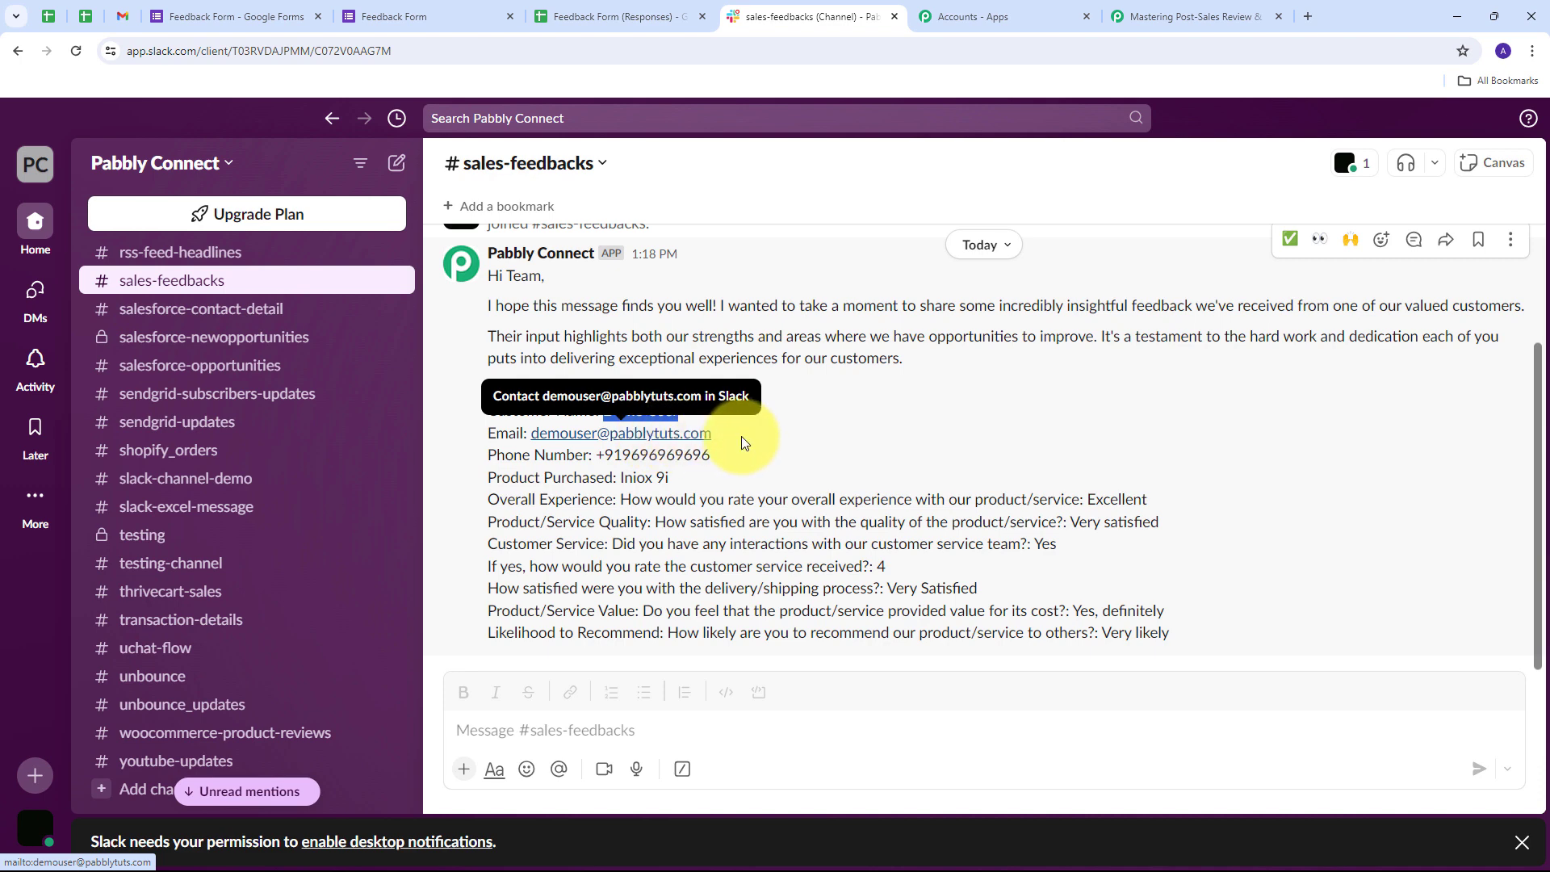
drag(598, 454, 710, 456)
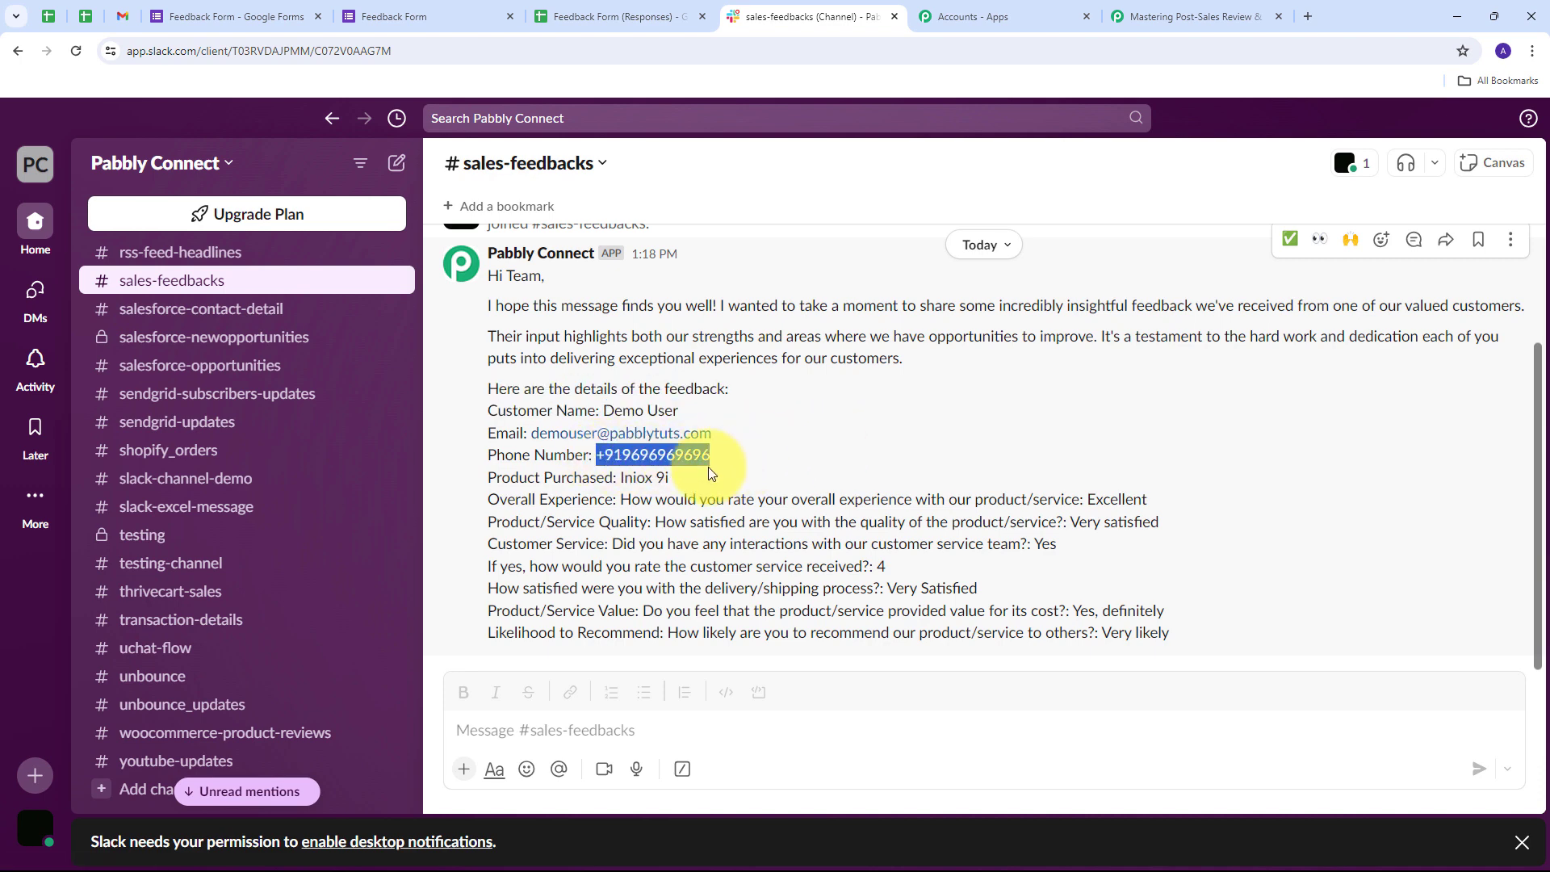
drag(619, 478, 686, 480)
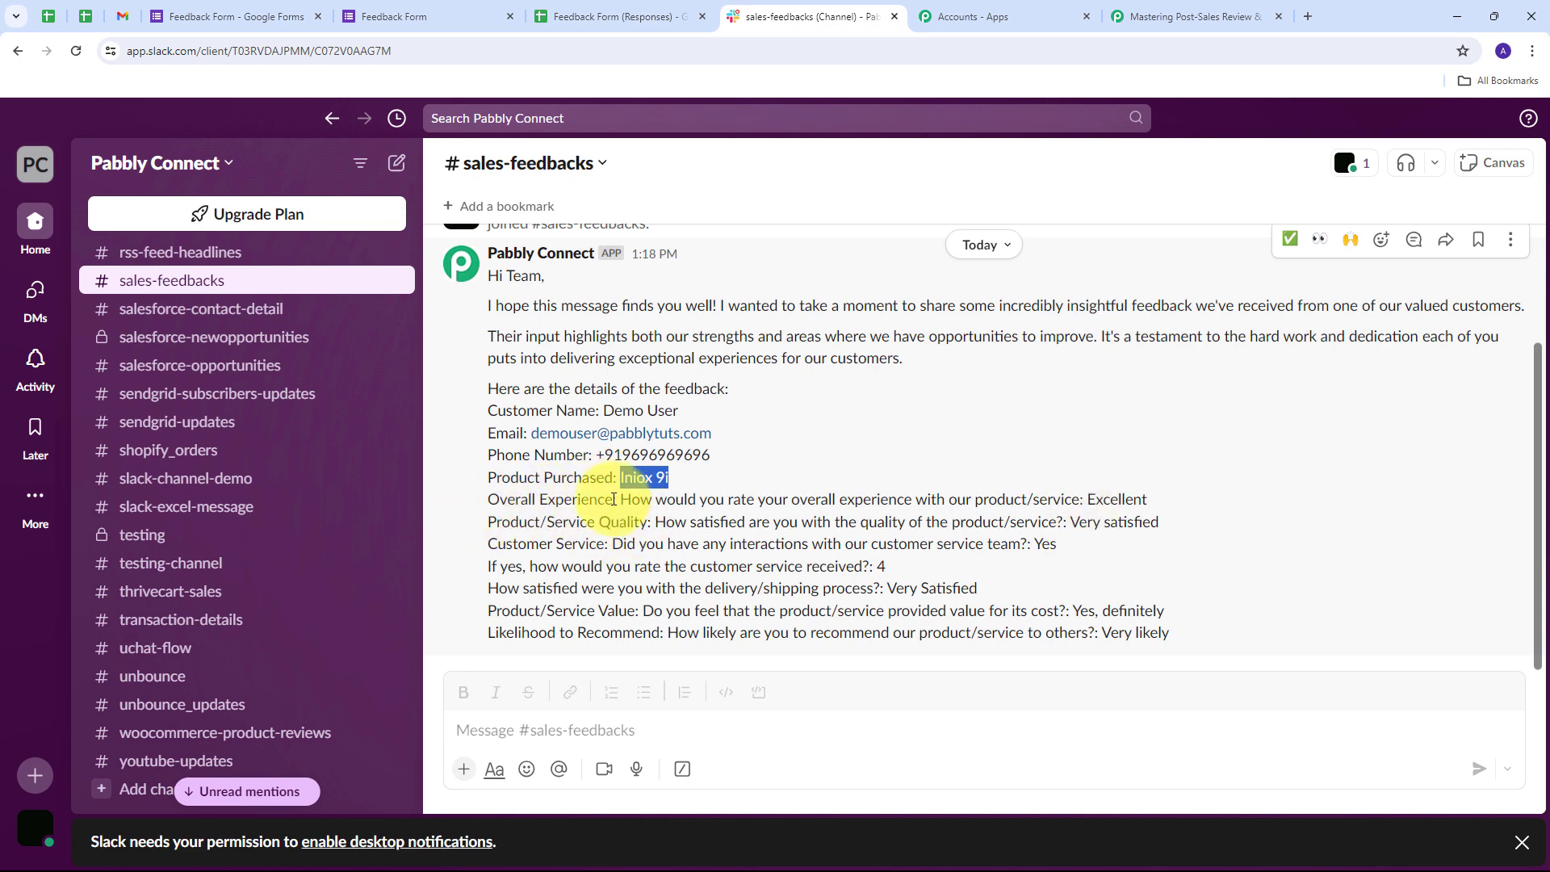
- Verify the posted answers: Excellent, Very satisfied, Yes, Very Satisfied and Yes, definitely
drag(1083, 500, 1208, 505)
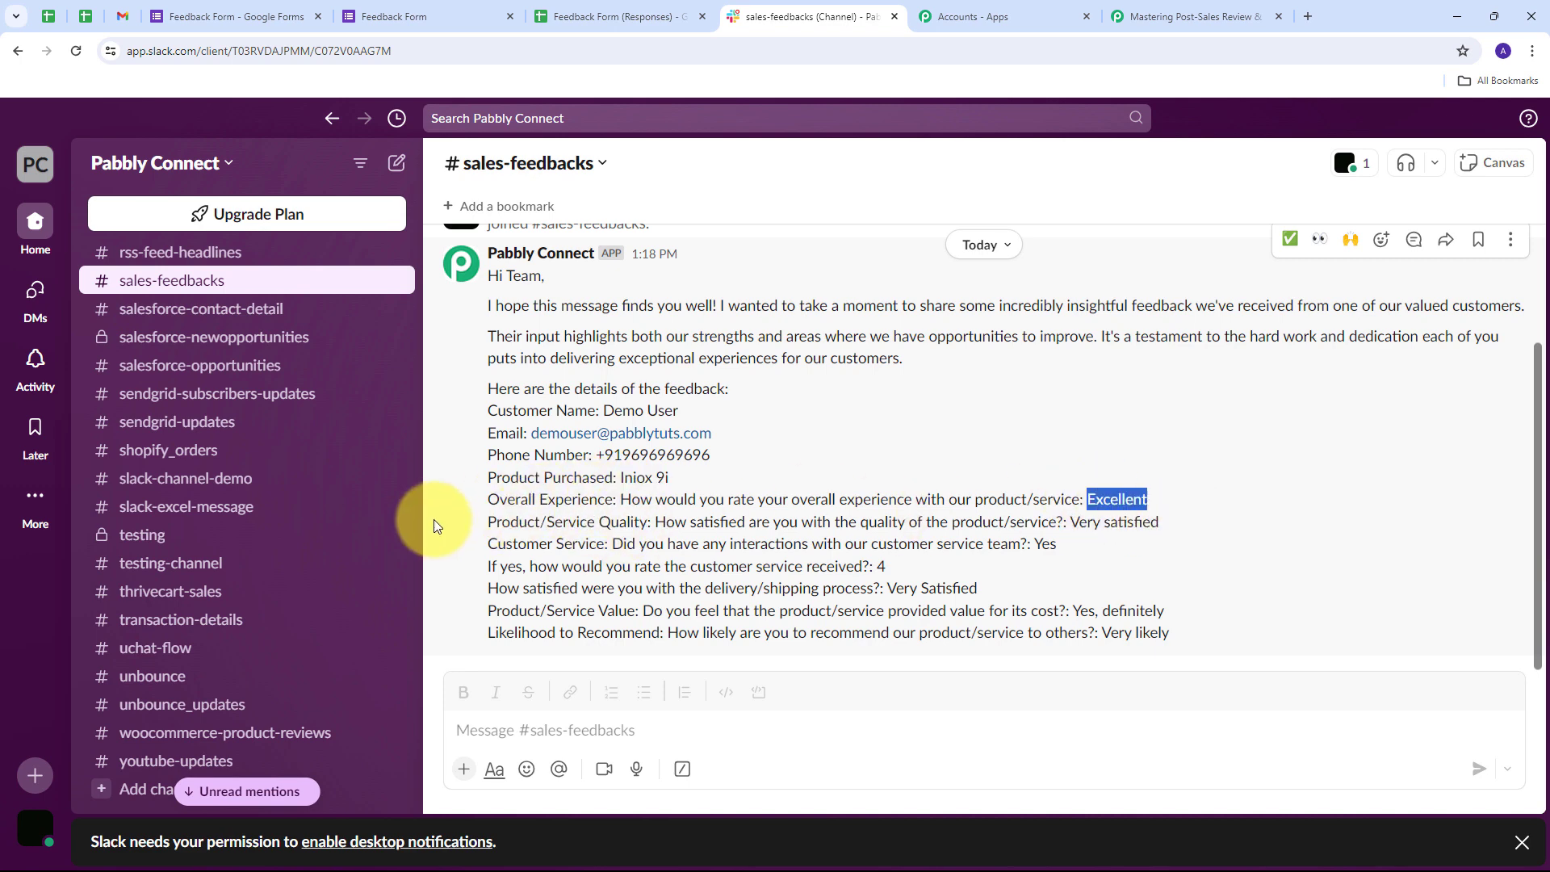
drag(1069, 521, 1160, 525)
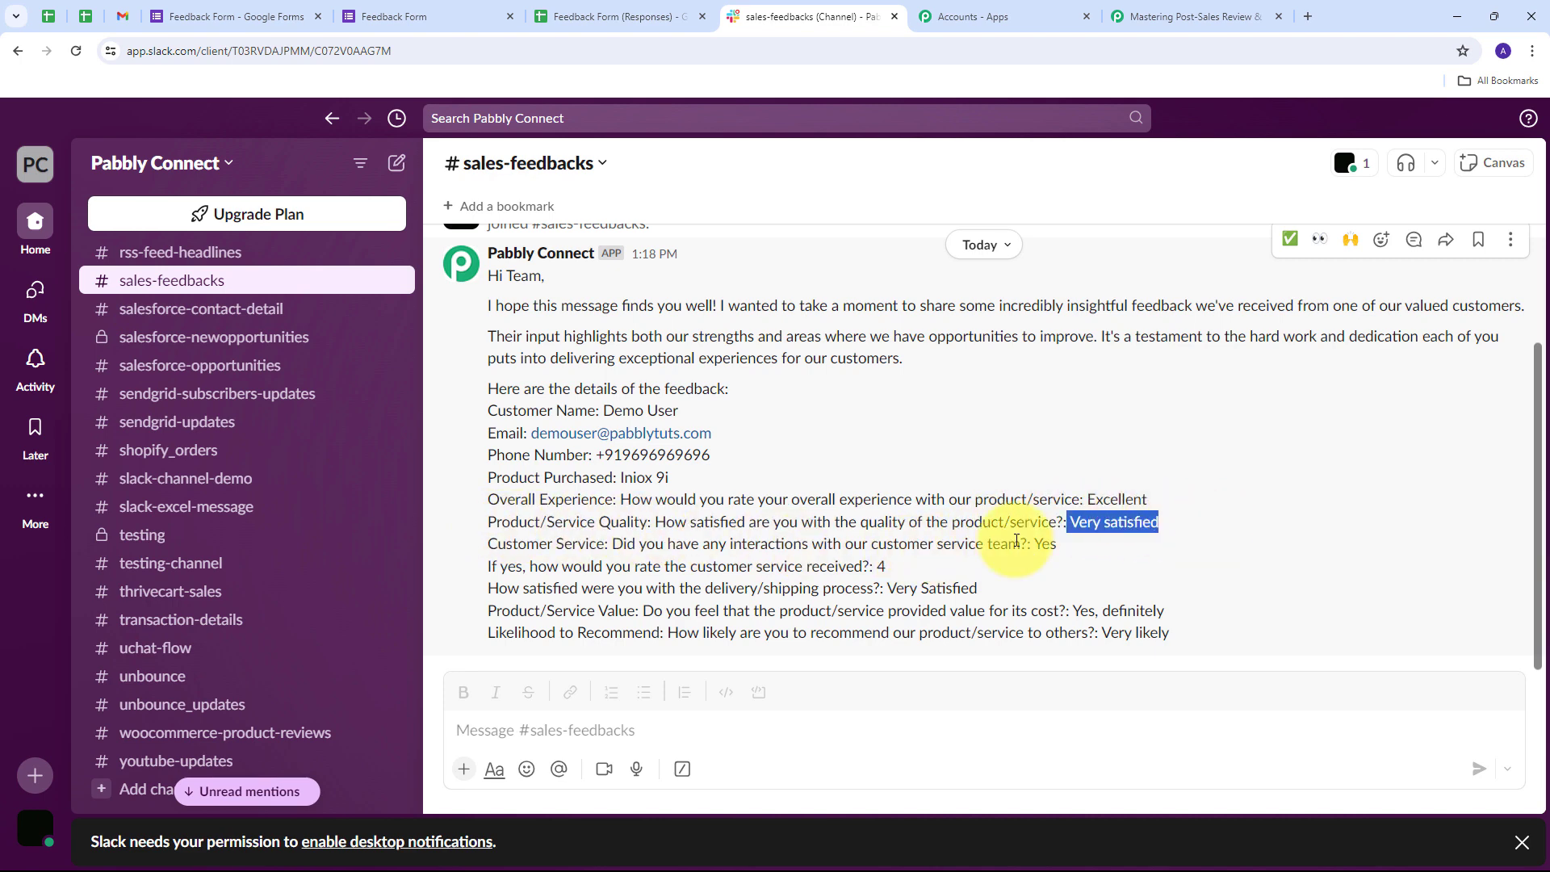
drag(1033, 544, 1094, 552)
drag(977, 588, 895, 592)
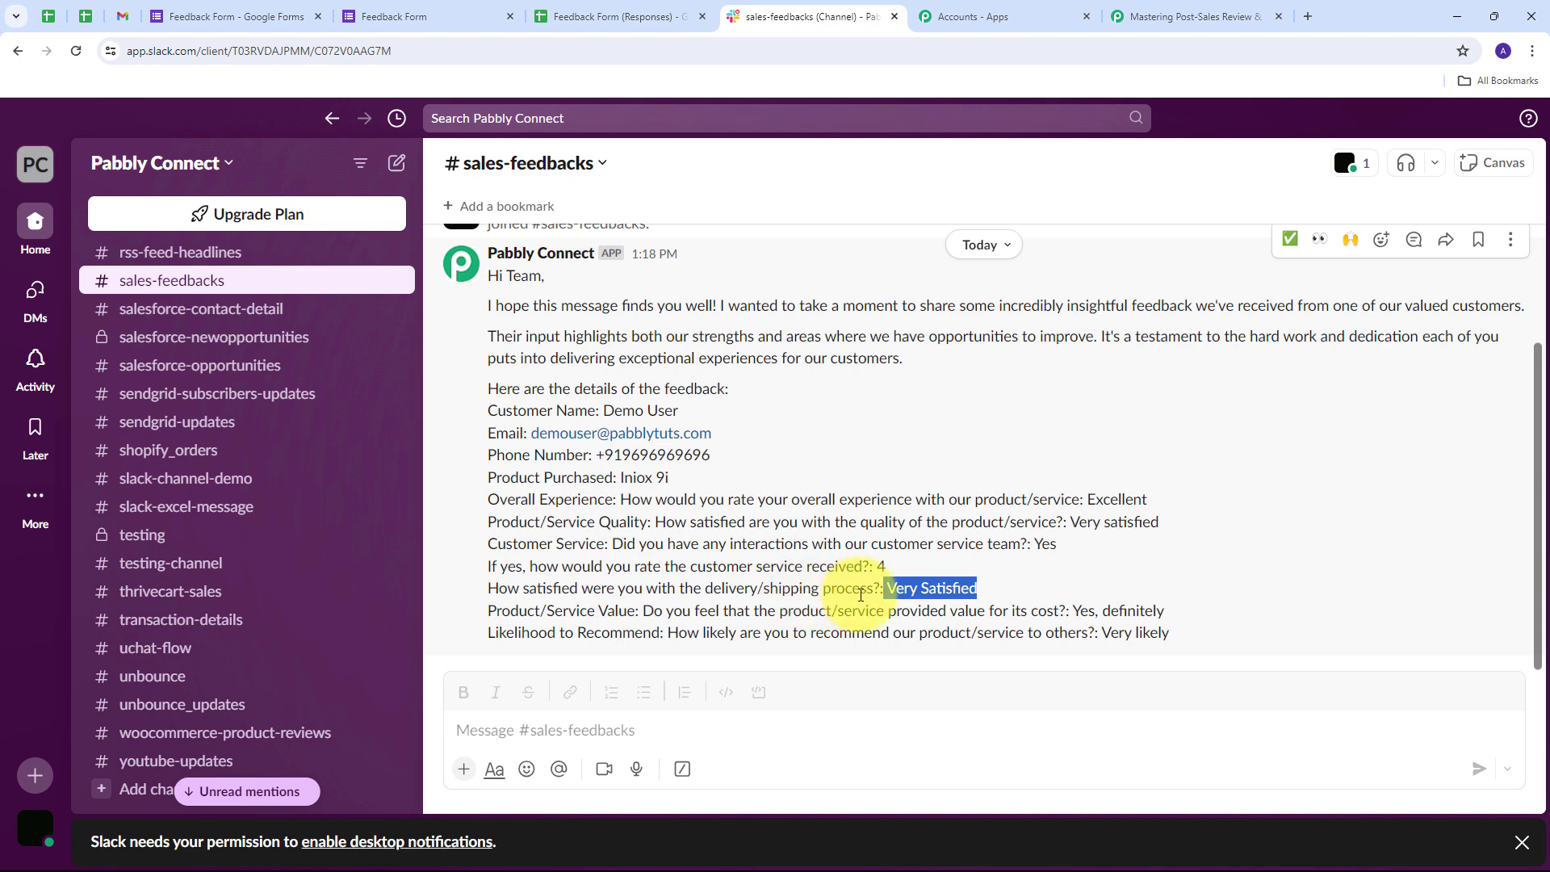
drag(1164, 611, 1075, 618)
click(1076, 617)
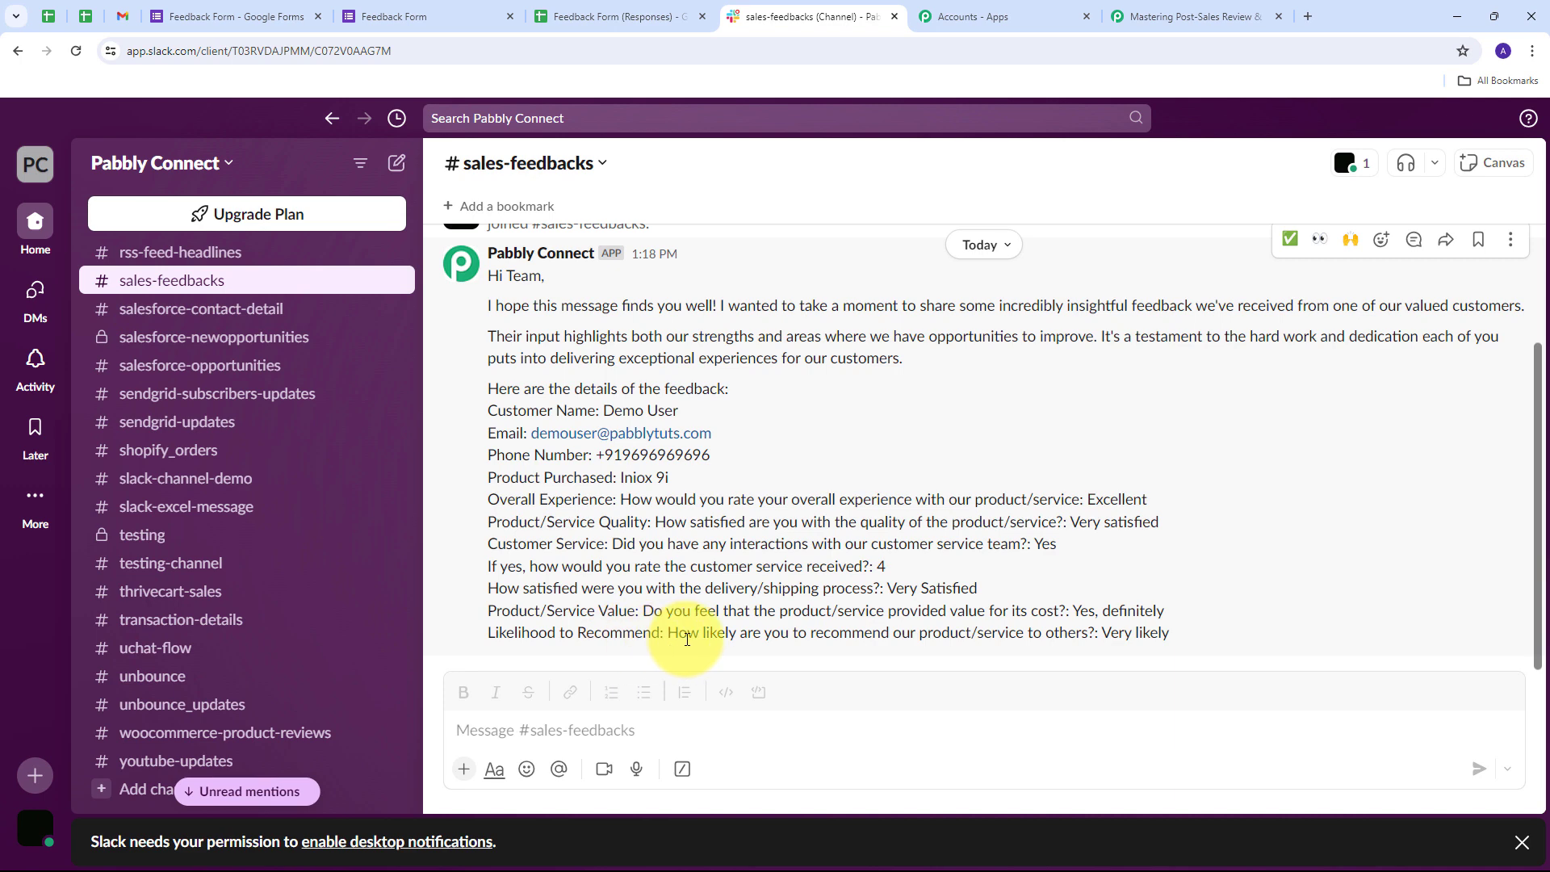
scroll(674, 525, up, 2)
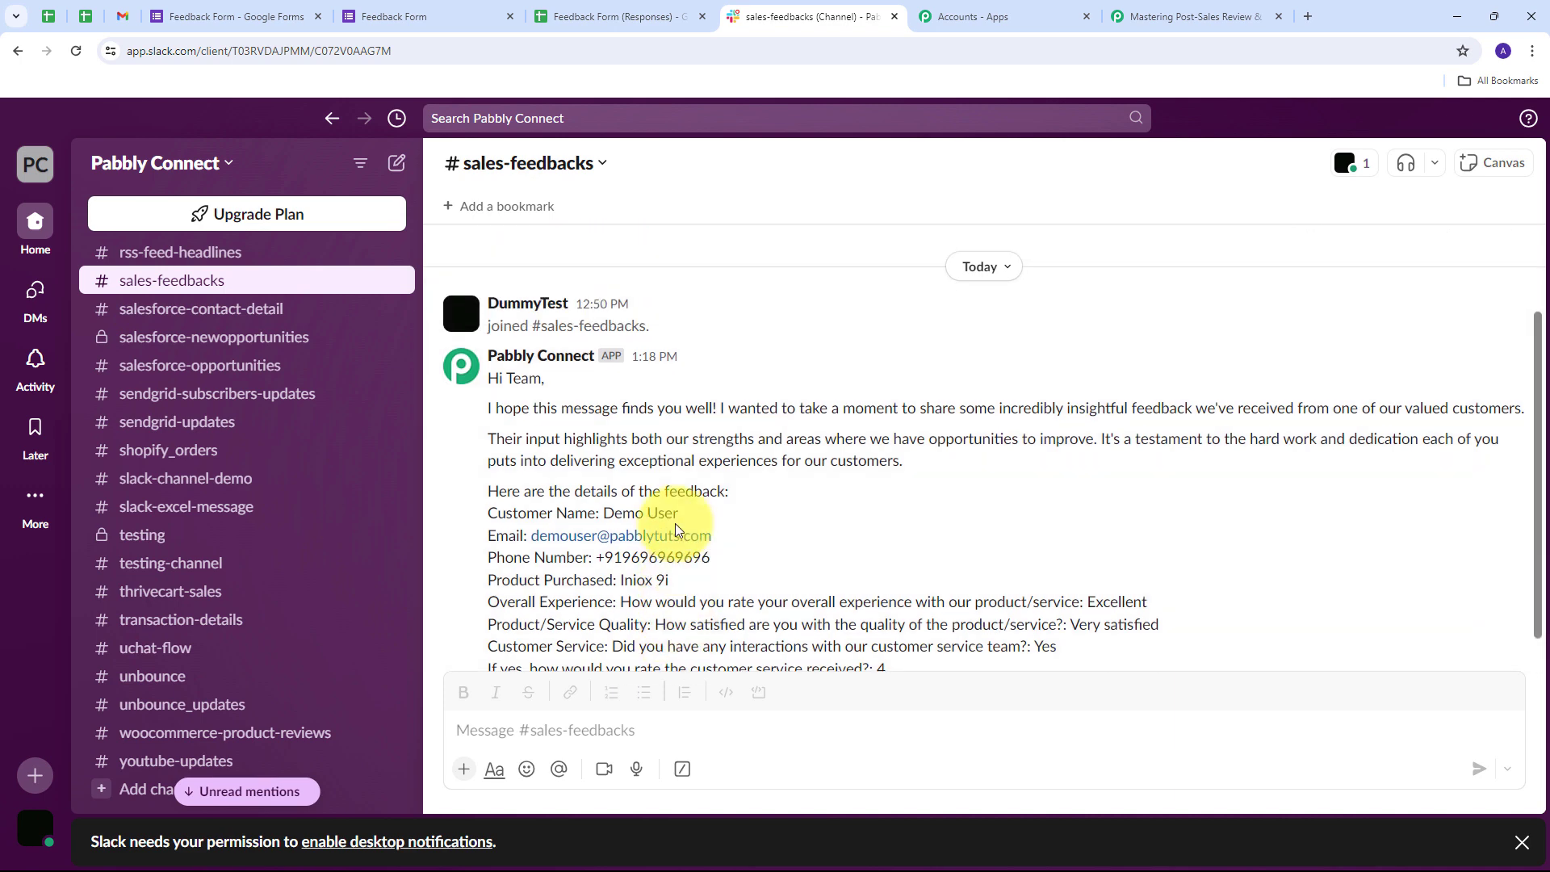
scroll(676, 523, down, 2)
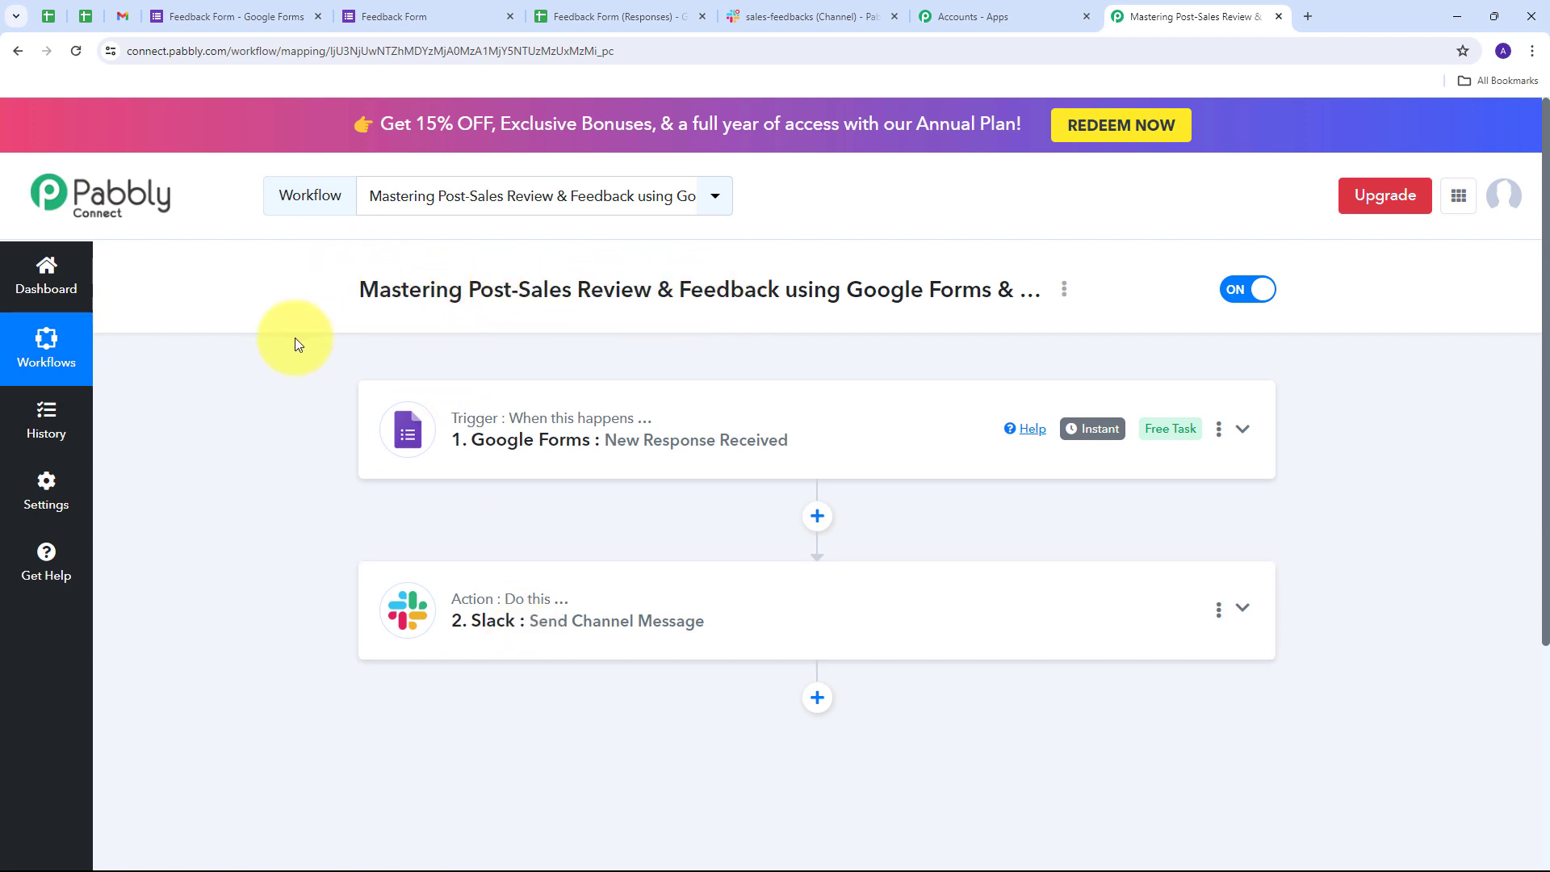
scroll(294, 337, down, 1)
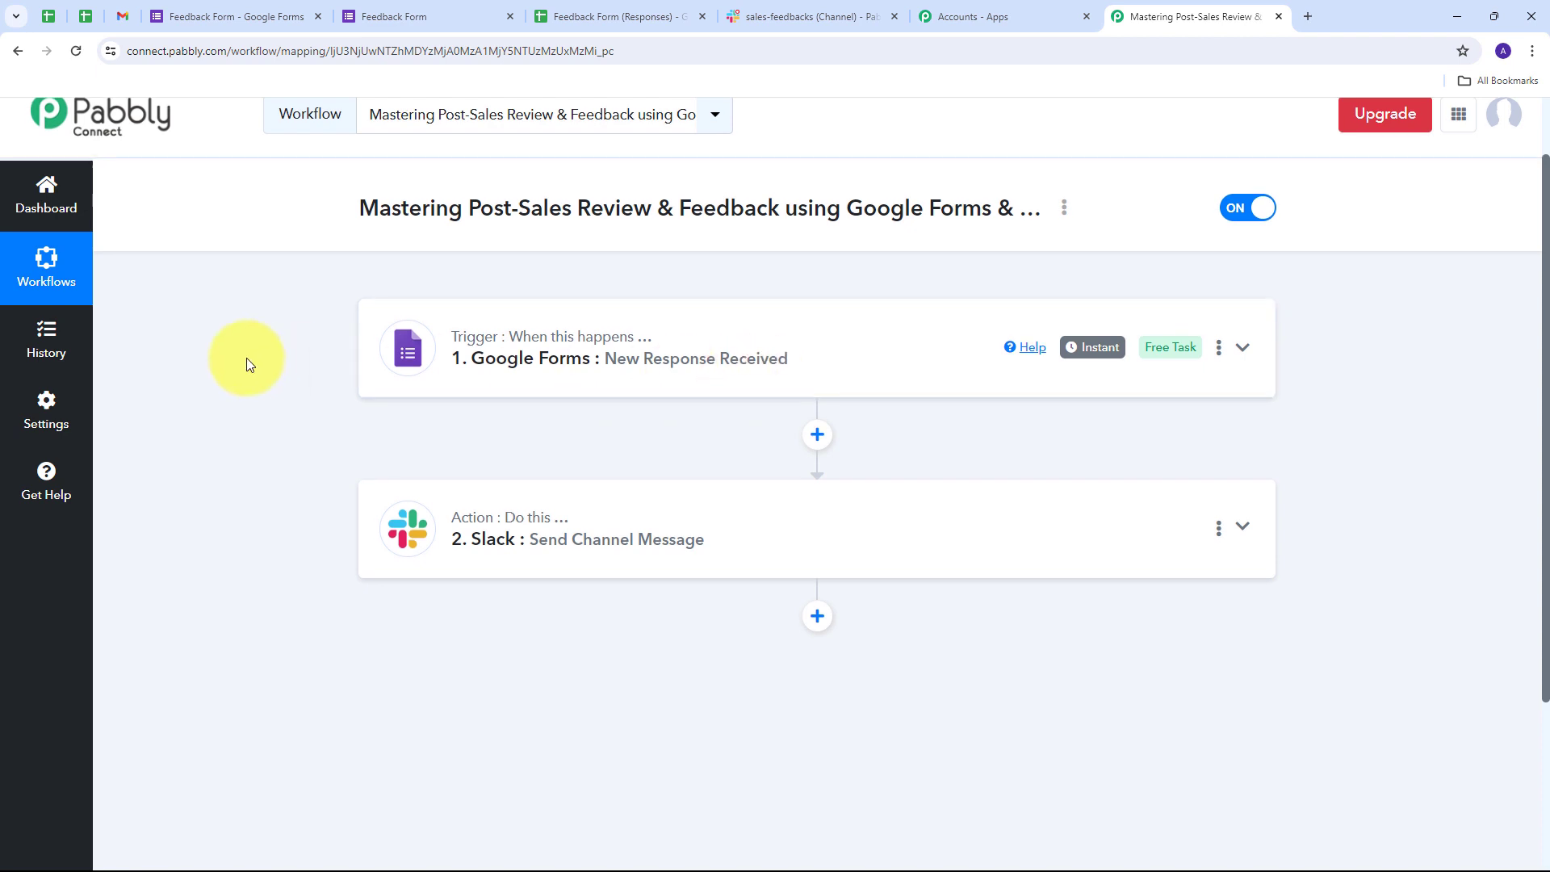
scroll(245, 357, down, 1)
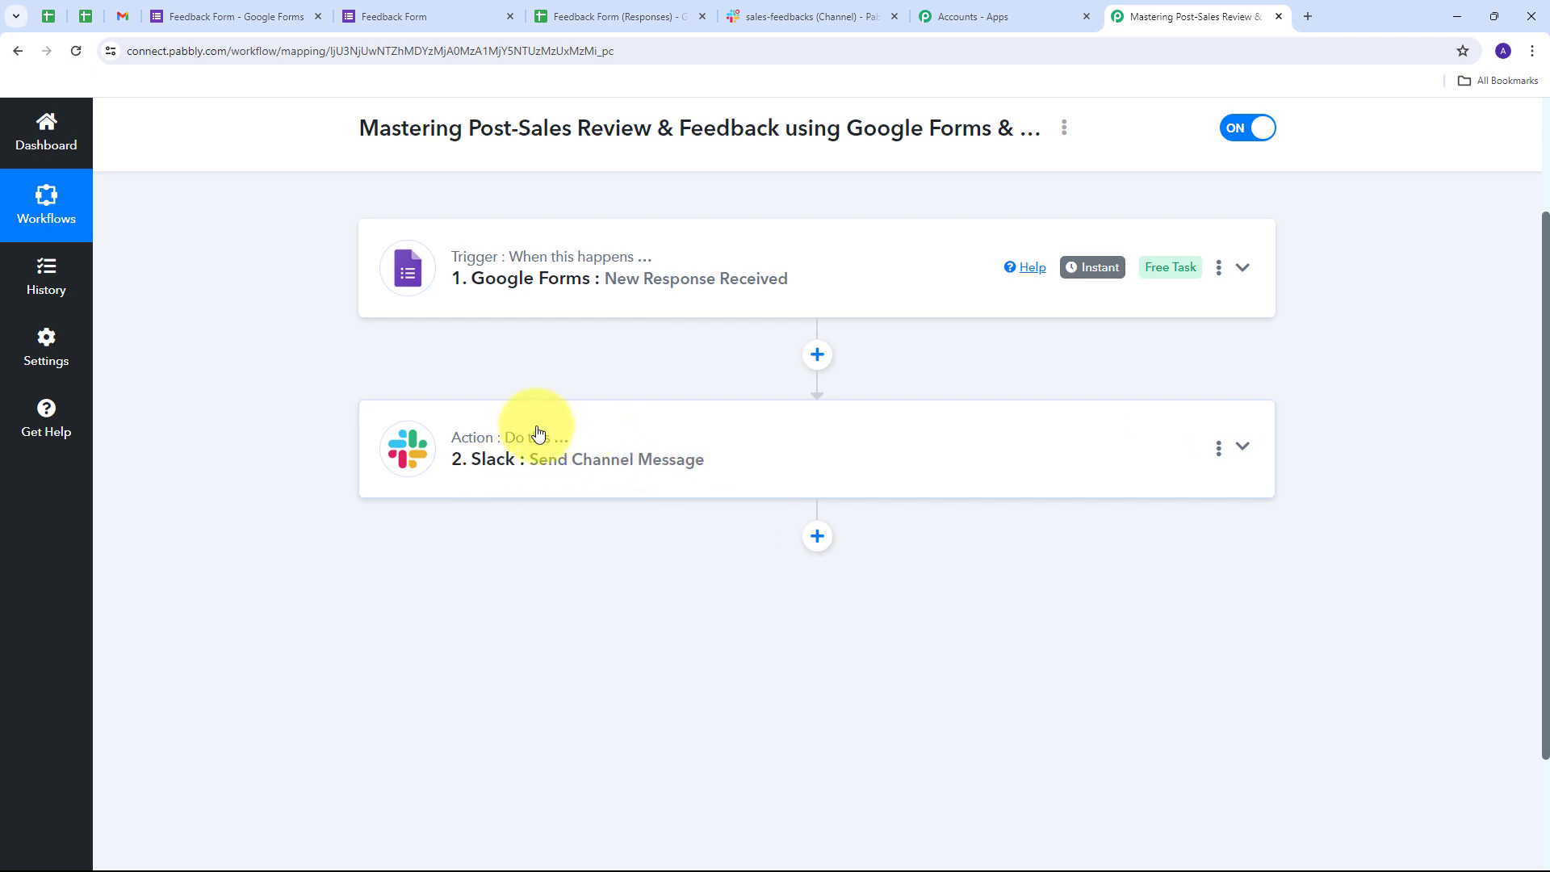
scroll(276, 474, up, 2)
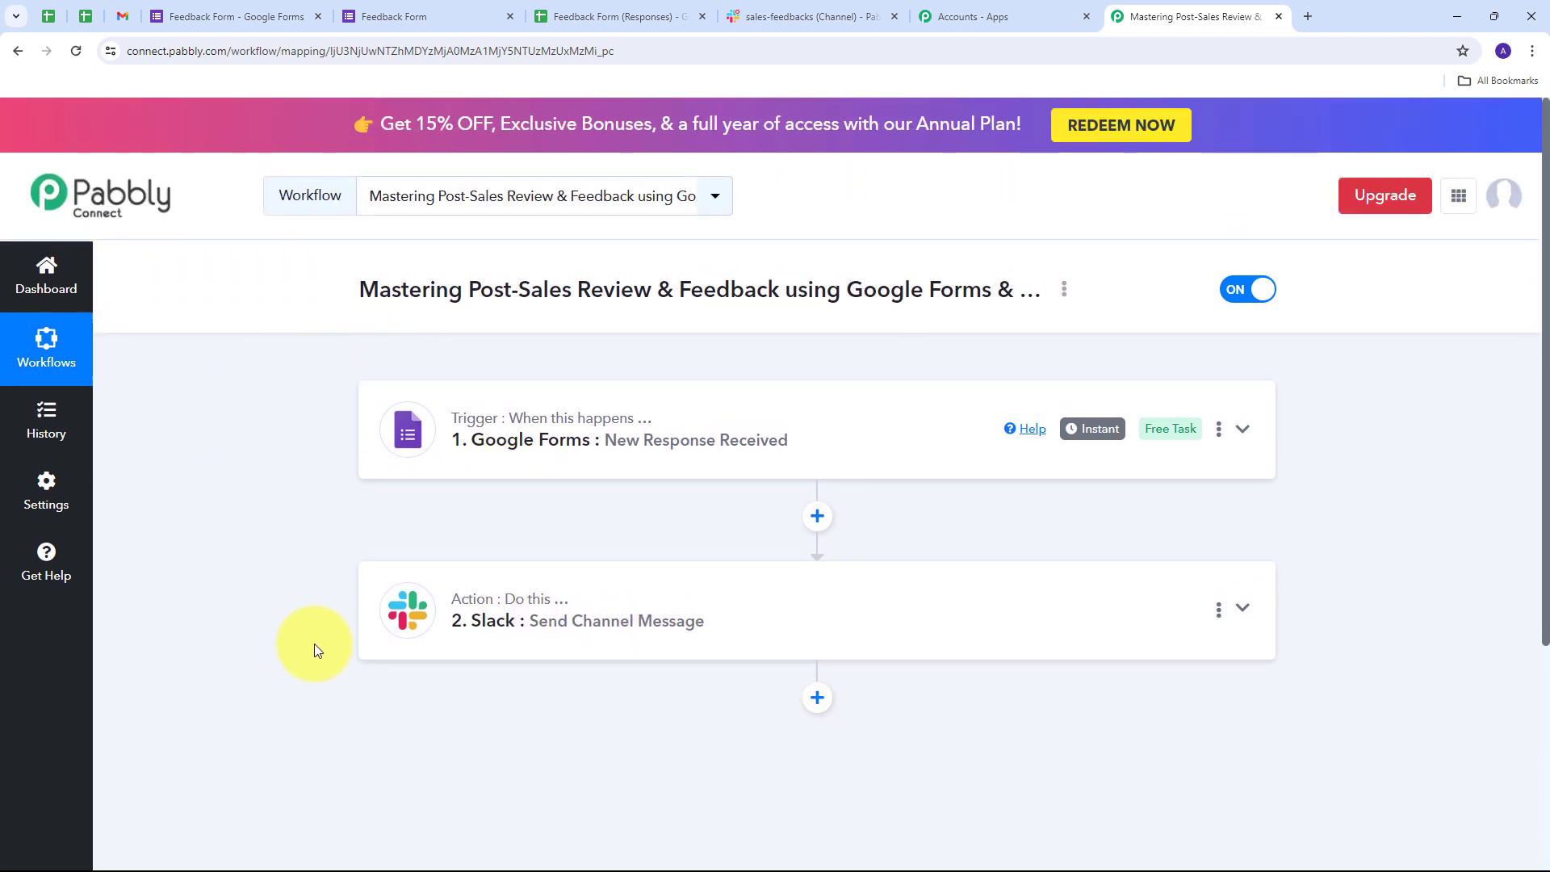